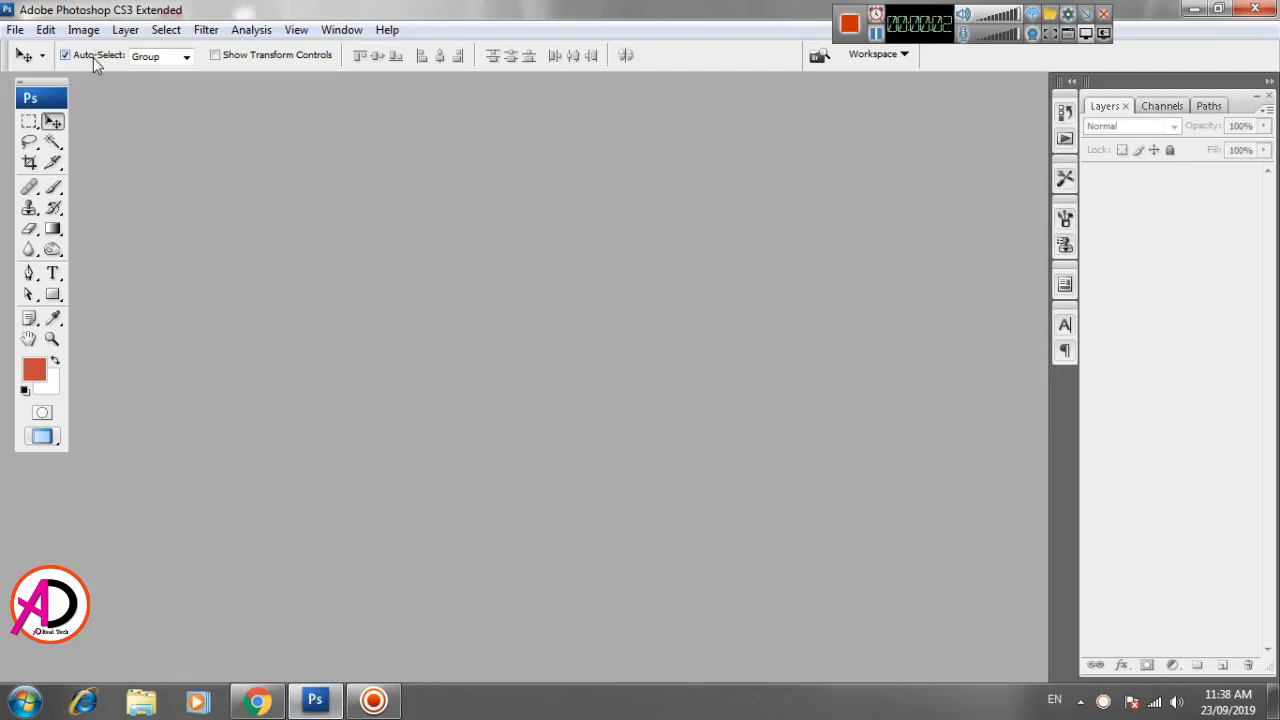
- Create a new blank document 2 inches wide and 3 inches high at a resolution of 400 pixels/inch
{"action": "key", "text": "ctrl+n"}
{"action": "left_click", "coordinate": [543, 192]}
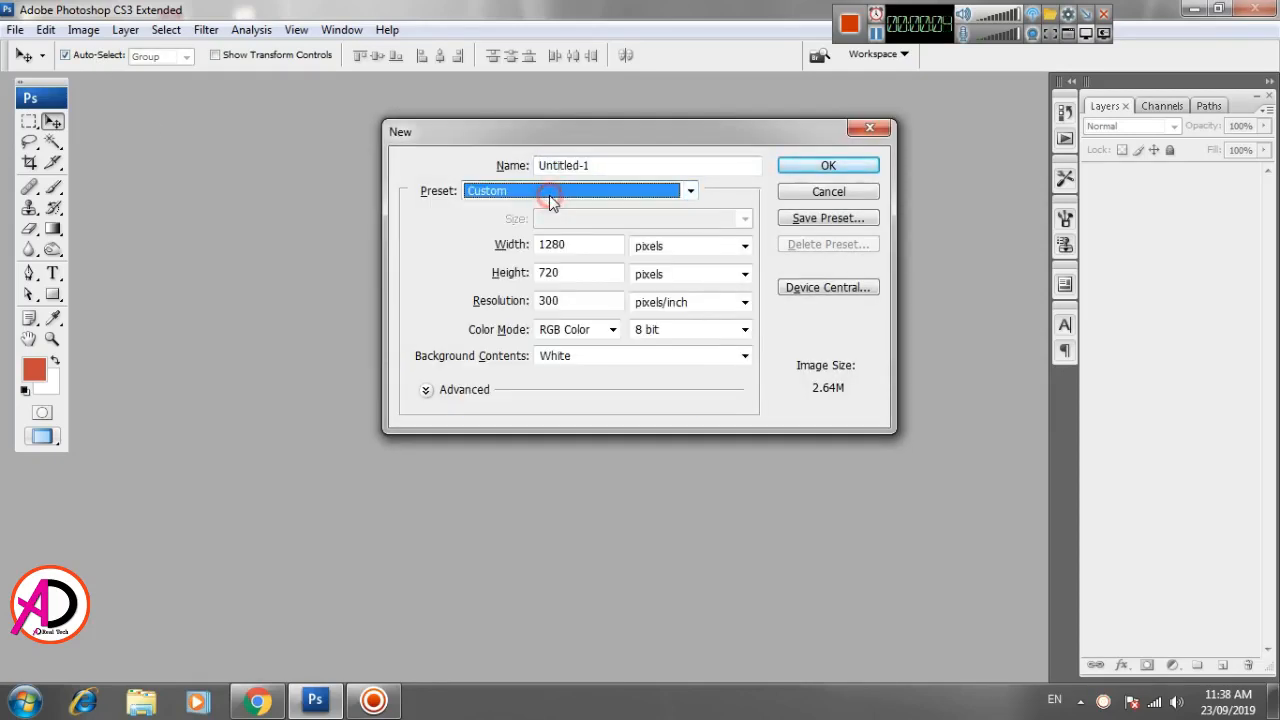
{"action": "left_click", "coordinate": [555, 200]}
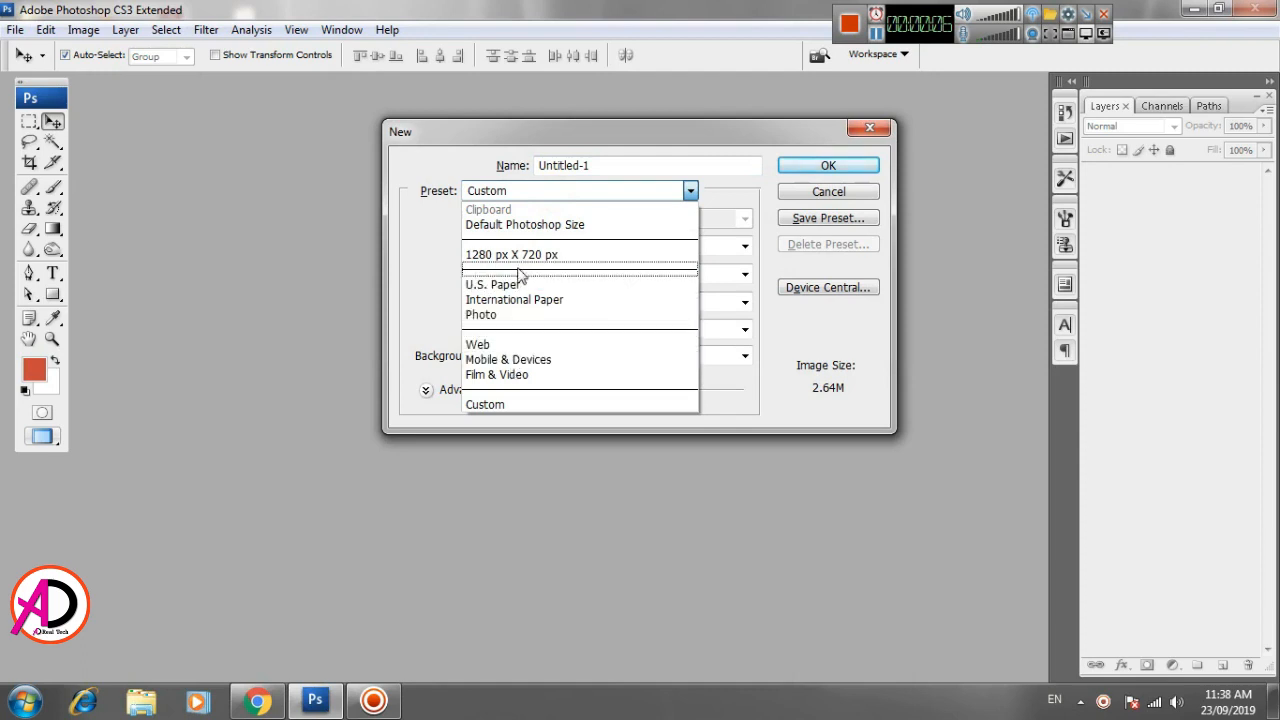
{"action": "left_click", "coordinate": [514, 314]}
{"action": "left_click", "coordinate": [516, 244]}
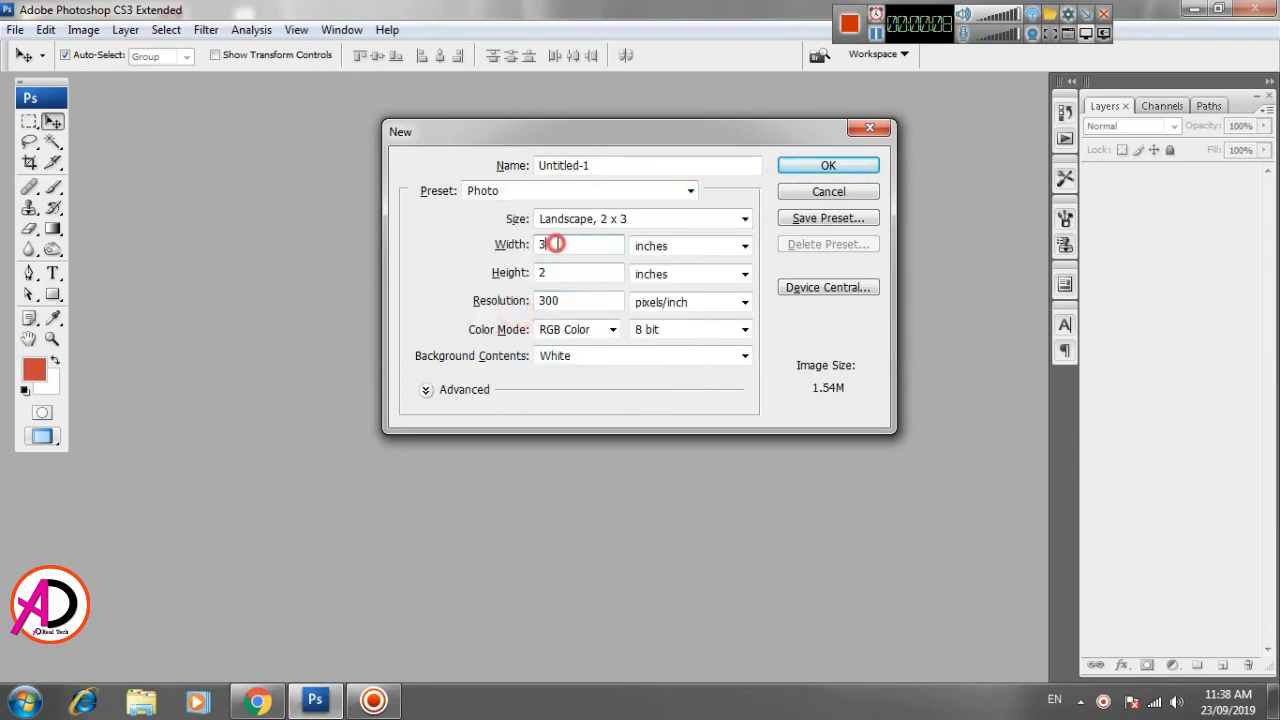
{"action": "type", "text": "2"}
{"action": "key", "text": "Tab"}
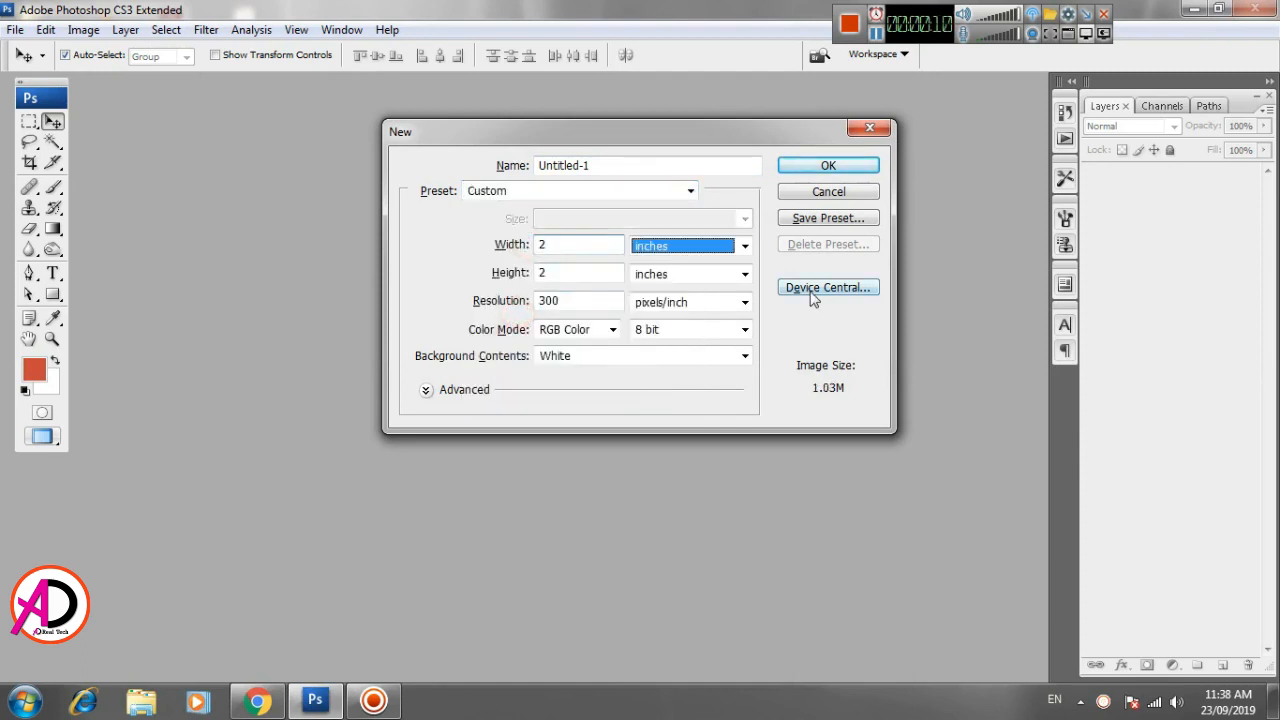
{"action": "key", "text": "Tab"}
{"action": "type", "text": "3"}
{"action": "key", "text": "Tab"}
{"action": "key", "text": "Tab"}
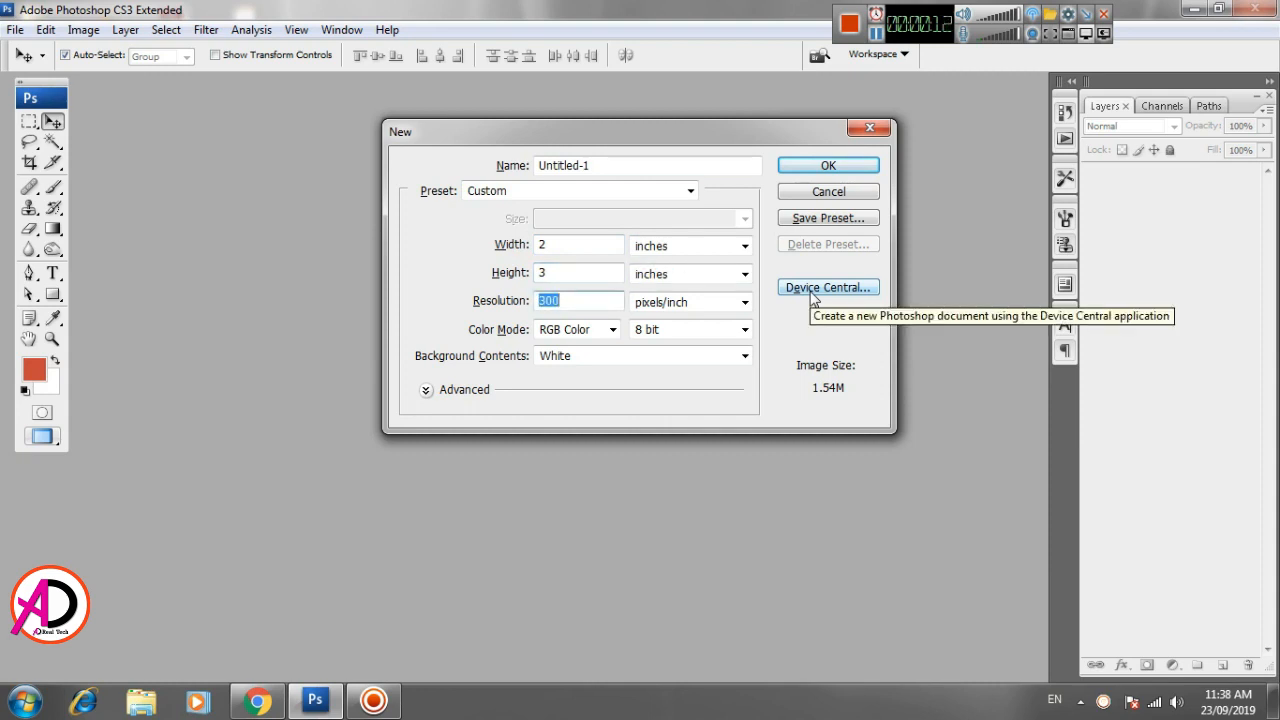
{"action": "type", "text": "40"}
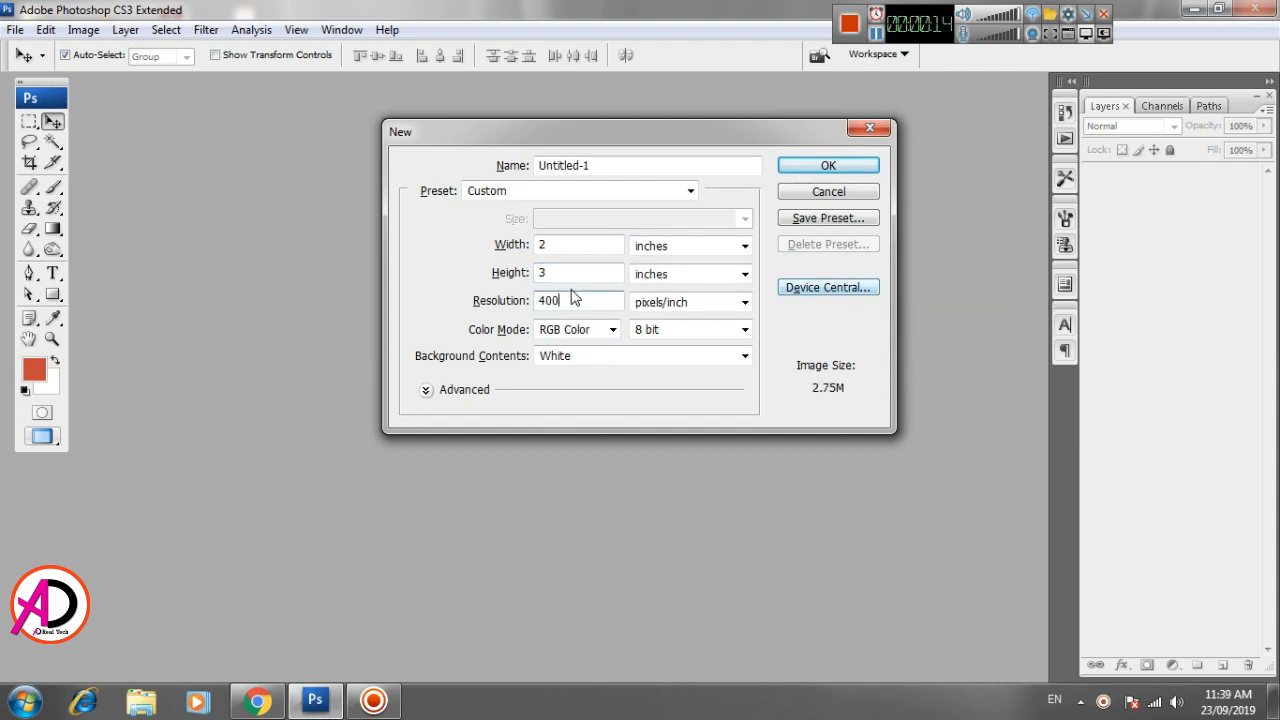
{"action": "left_click", "coordinate": [829, 165]}
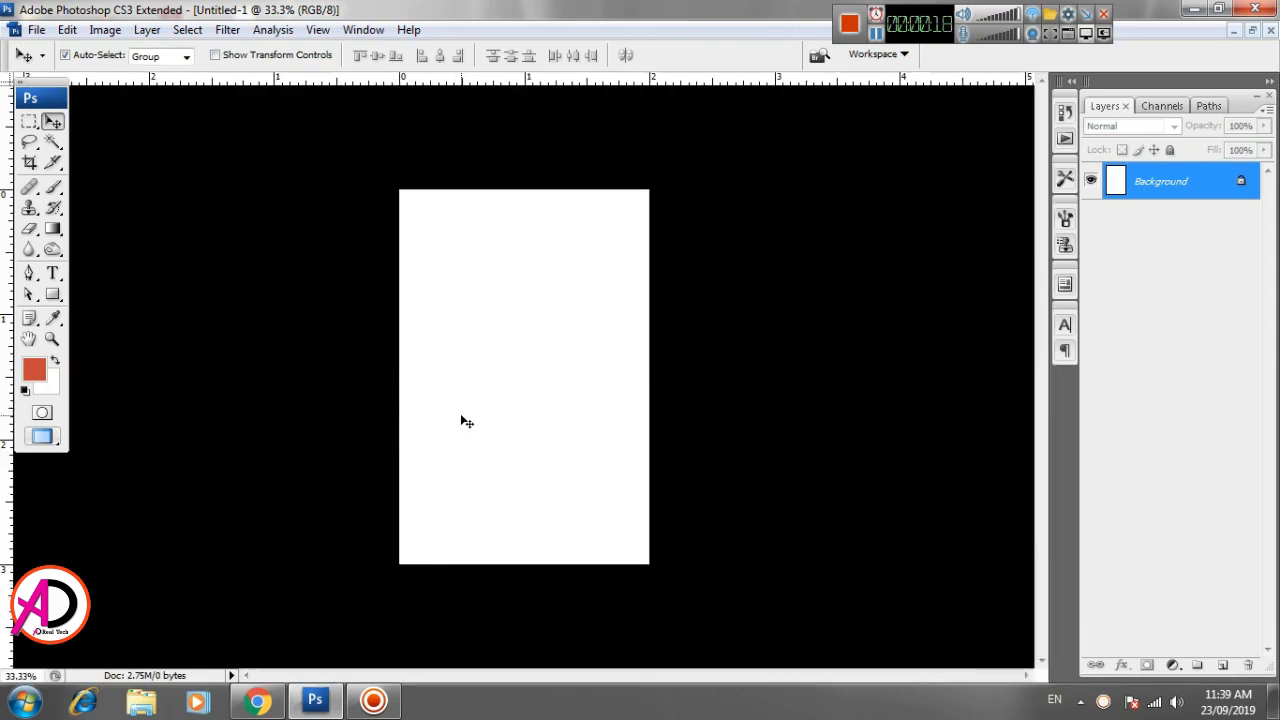
- Switch the document to full screen mode with the menu bar and enlarge the page in view
{"action": "key", "text": "f"}
{"action": "left_click_drag", "start_coordinate": [606, 419], "coordinate": [484, 411]}
{"action": "scroll", "coordinate": [484, 410], "scroll_direction": "up", "scroll_amount": 1}
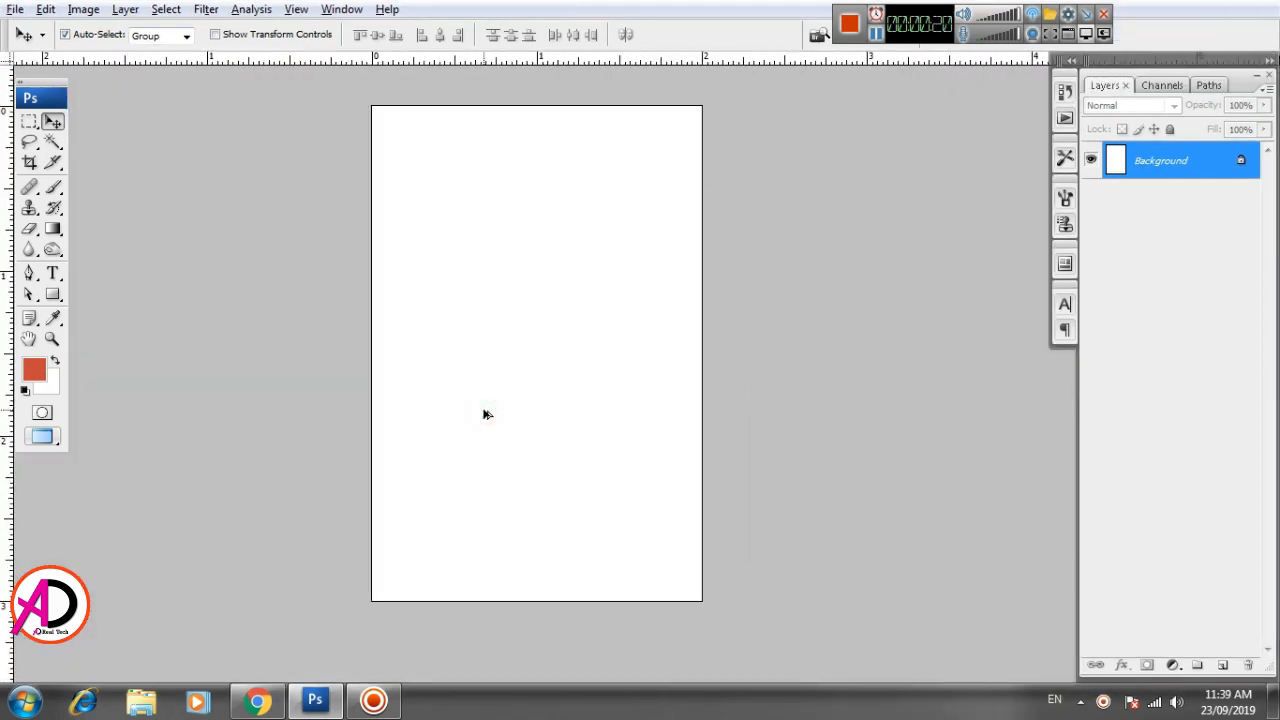
{"action": "scroll", "coordinate": [512, 410], "scroll_direction": "up", "scroll_amount": 2}
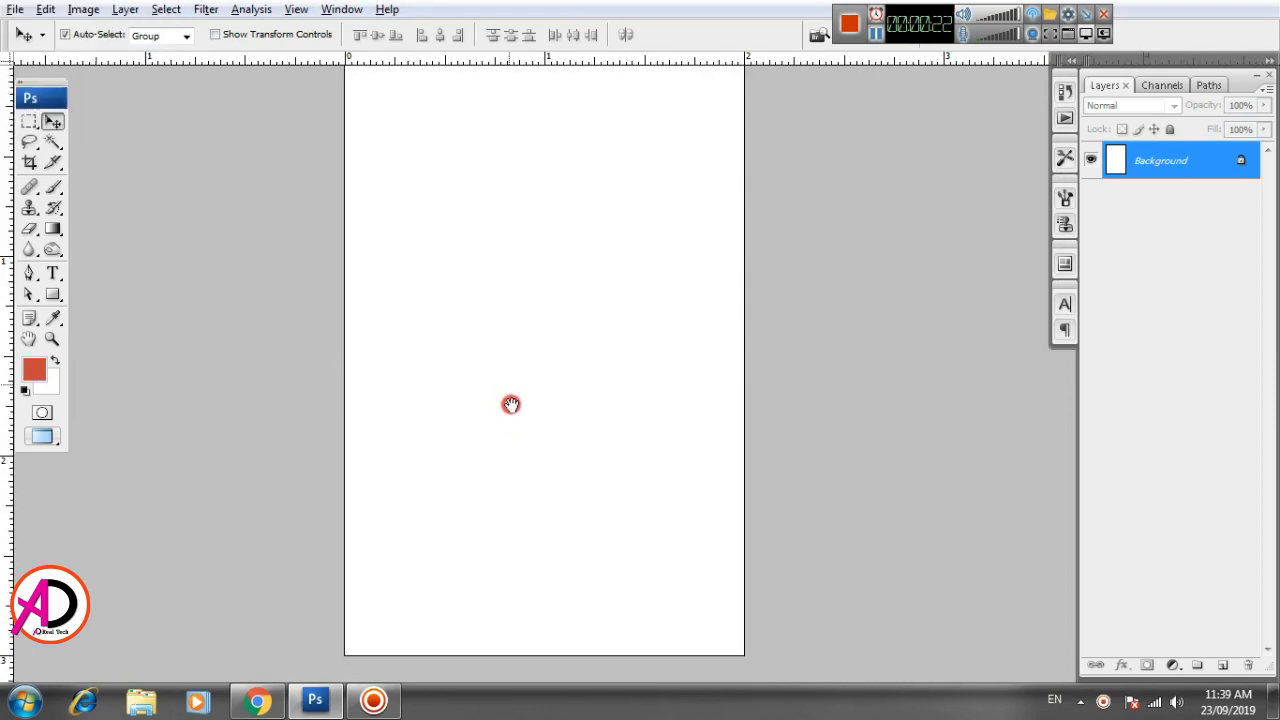
{"action": "left_click_drag", "start_coordinate": [510, 404], "coordinate": [509, 460]}
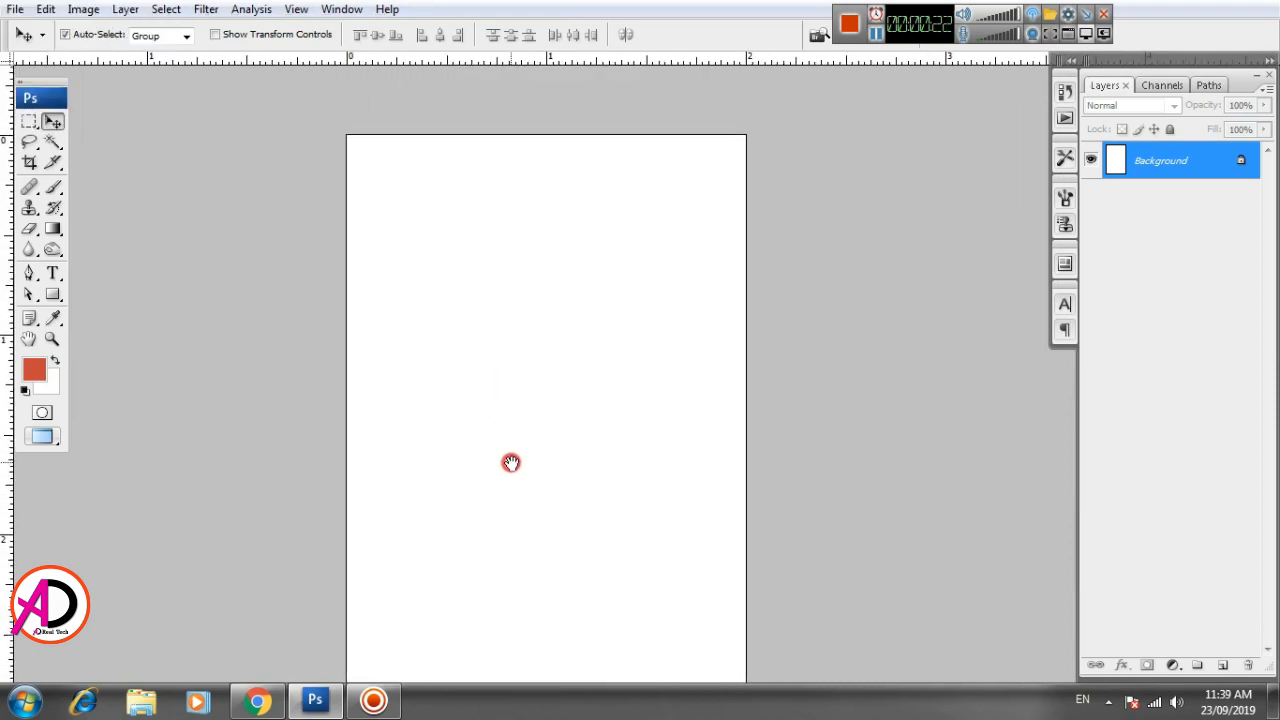
{"action": "left_click", "coordinate": [28, 121]}
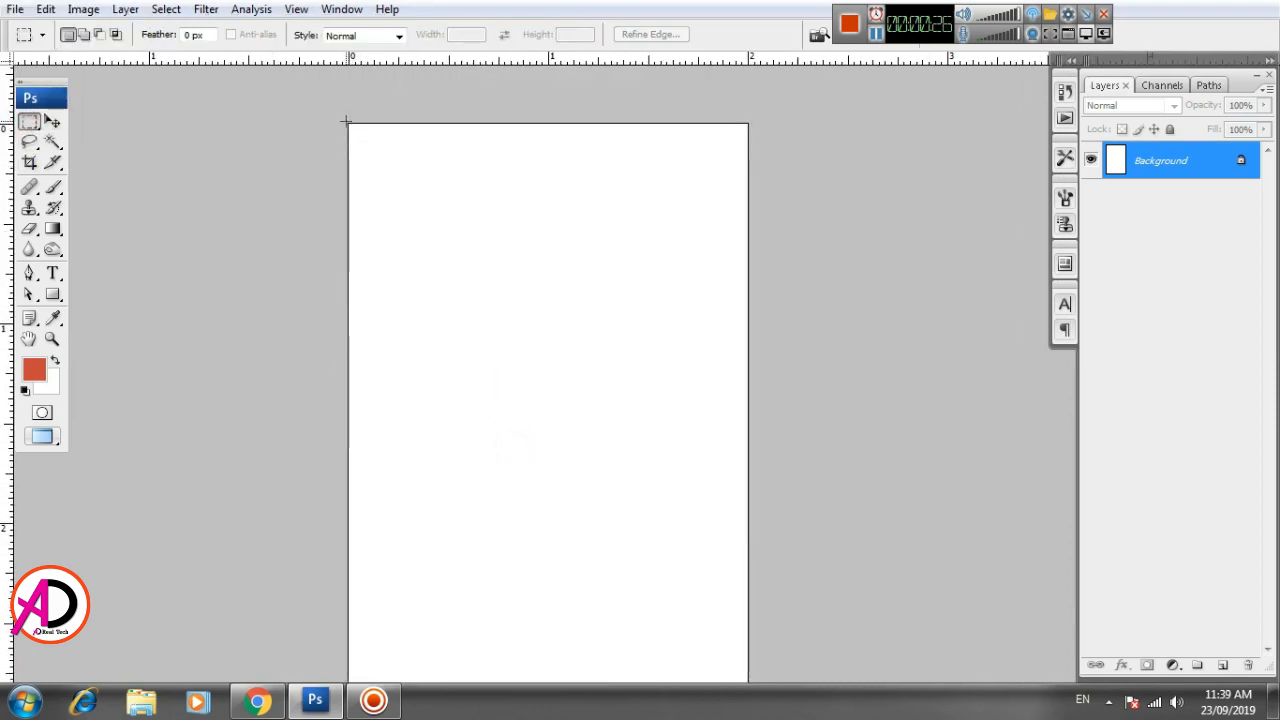
{"action": "left_click_drag", "start_coordinate": [344, 121], "coordinate": [363, 343]}
{"action": "left_click_drag", "start_coordinate": [479, 410], "coordinate": [494, 274]}
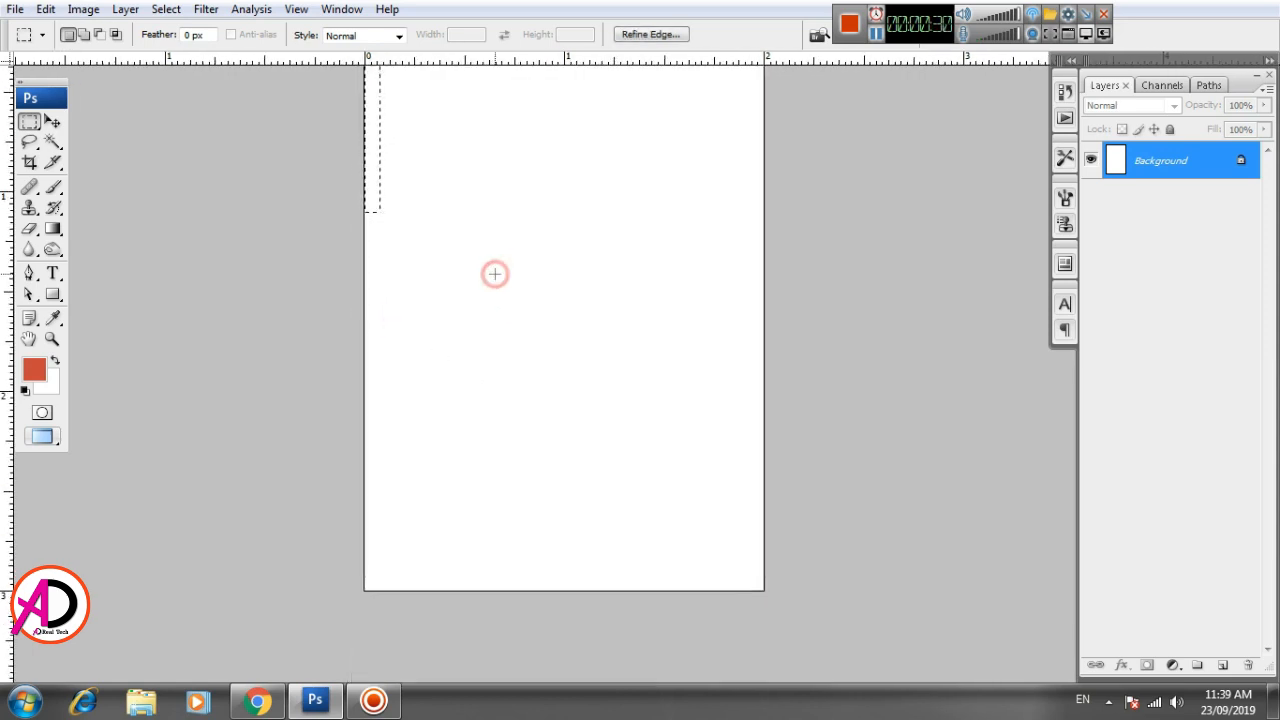
{"action": "scroll", "coordinate": [508, 335], "scroll_direction": "down", "scroll_amount": 3}
{"action": "scroll", "coordinate": [512, 362], "scroll_direction": "up", "scroll_amount": 3}
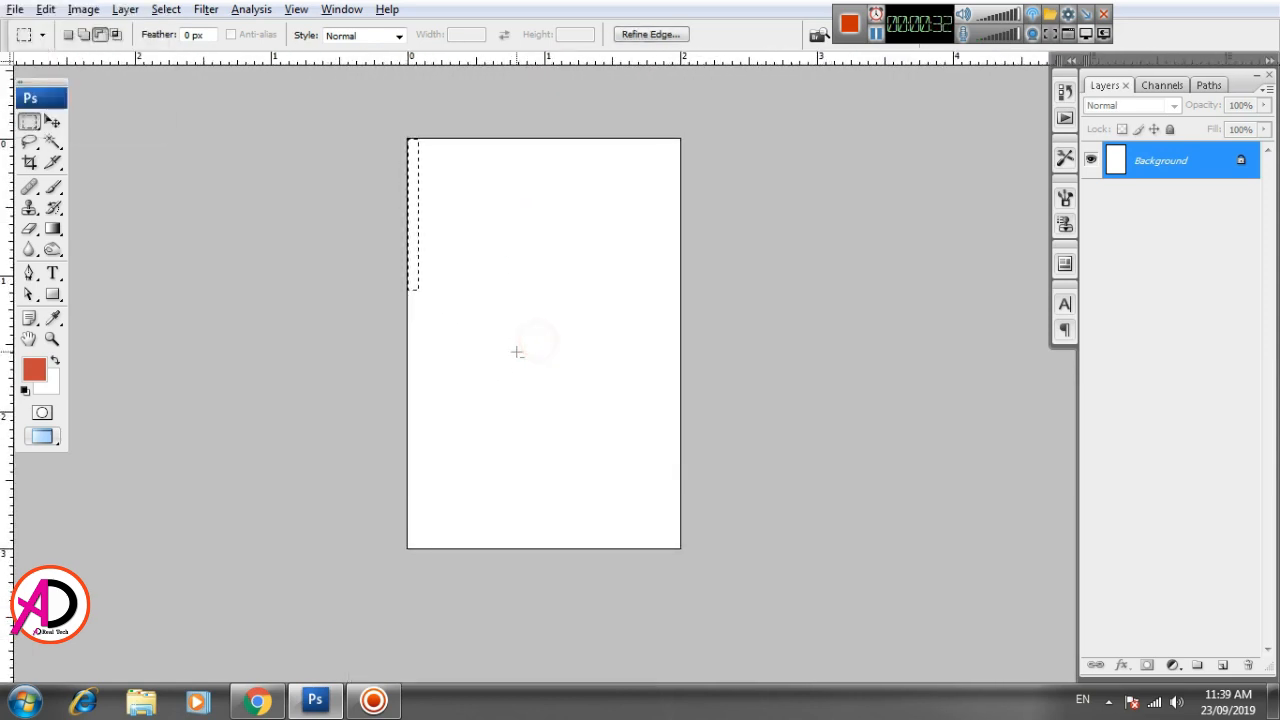
{"action": "scroll", "coordinate": [474, 305], "scroll_direction": "up", "scroll_amount": 2}
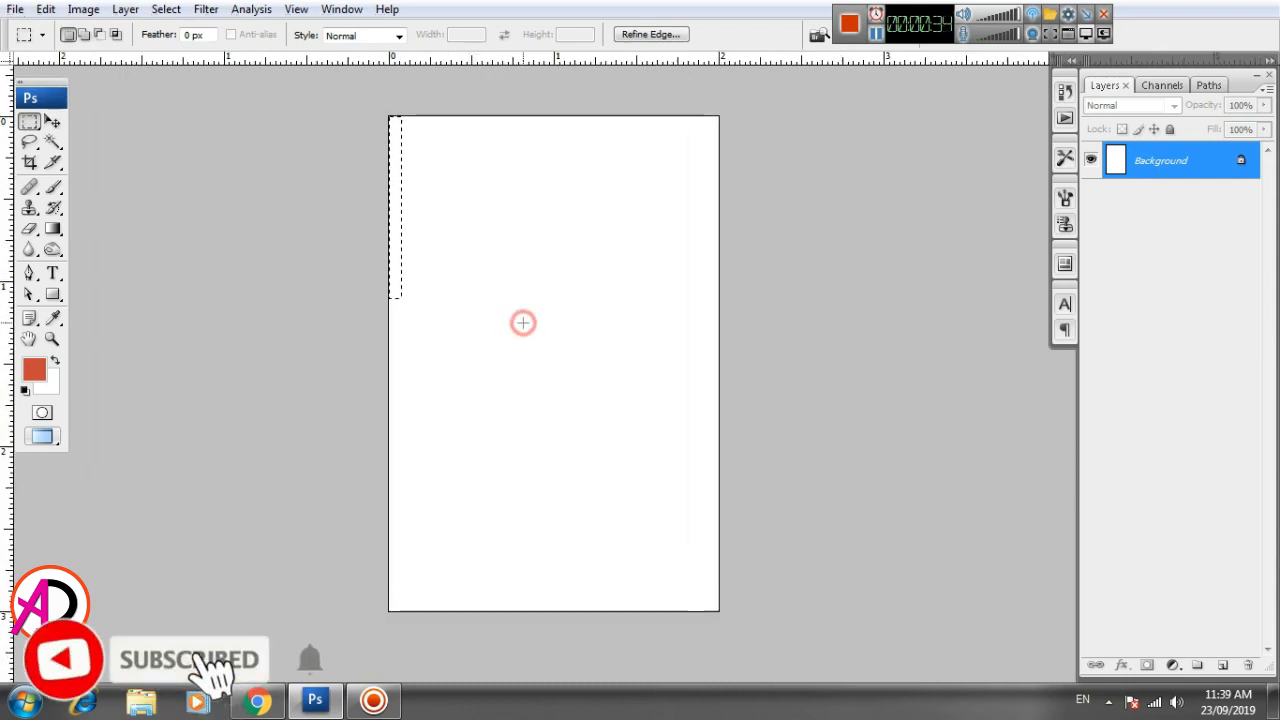
{"action": "scroll", "coordinate": [503, 300], "scroll_direction": "up", "scroll_amount": 1}
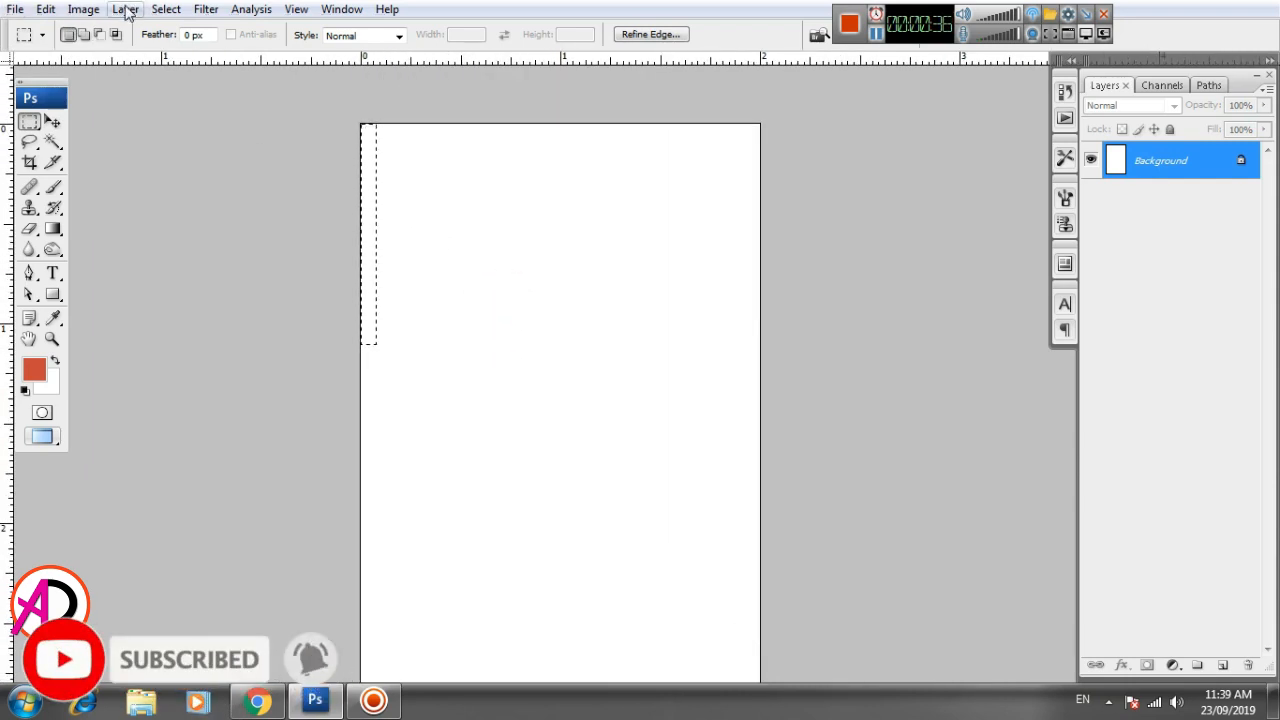
{"action": "left_click", "coordinate": [1173, 665]}
{"action": "left_click", "coordinate": [943, 471]}
{"action": "left_click", "coordinate": [52, 121]}
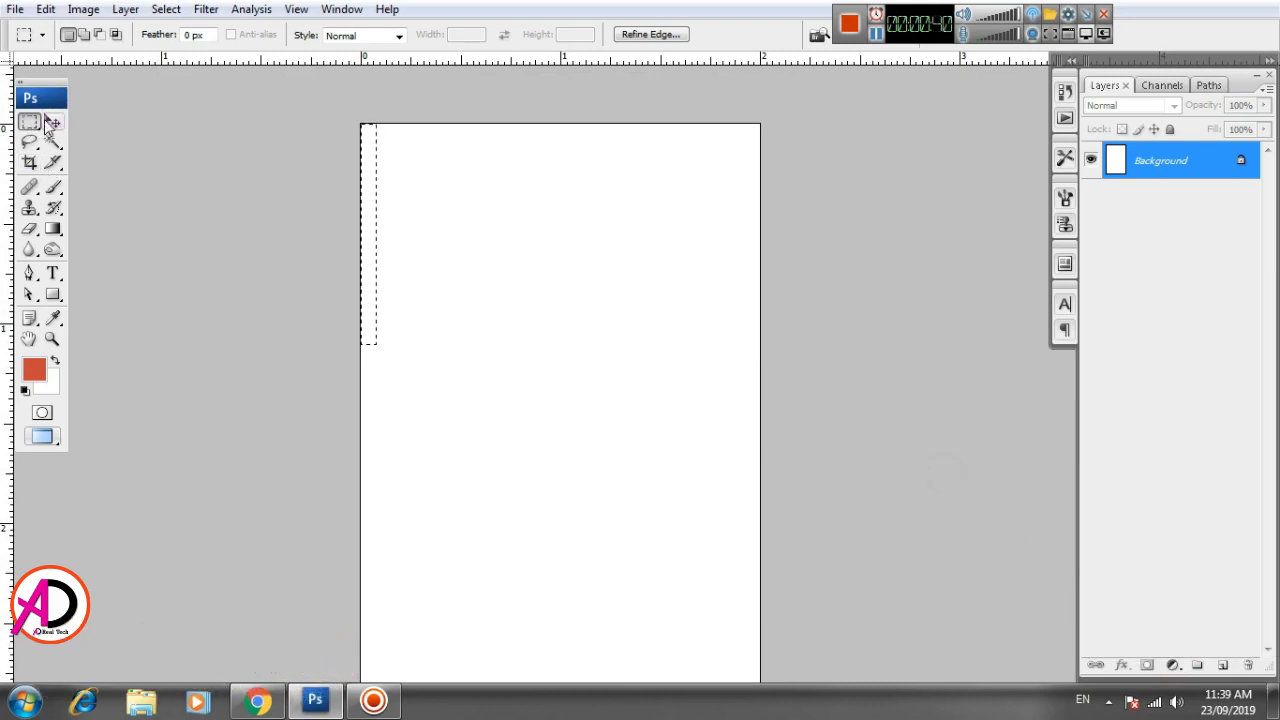
{"action": "key", "text": "ctrl+d"}
- Draw a narrow blue (#1300ca) rectangle shape about 1.1 inches tall down the page's left edge from the top corner
{"action": "left_click", "coordinate": [53, 294]}
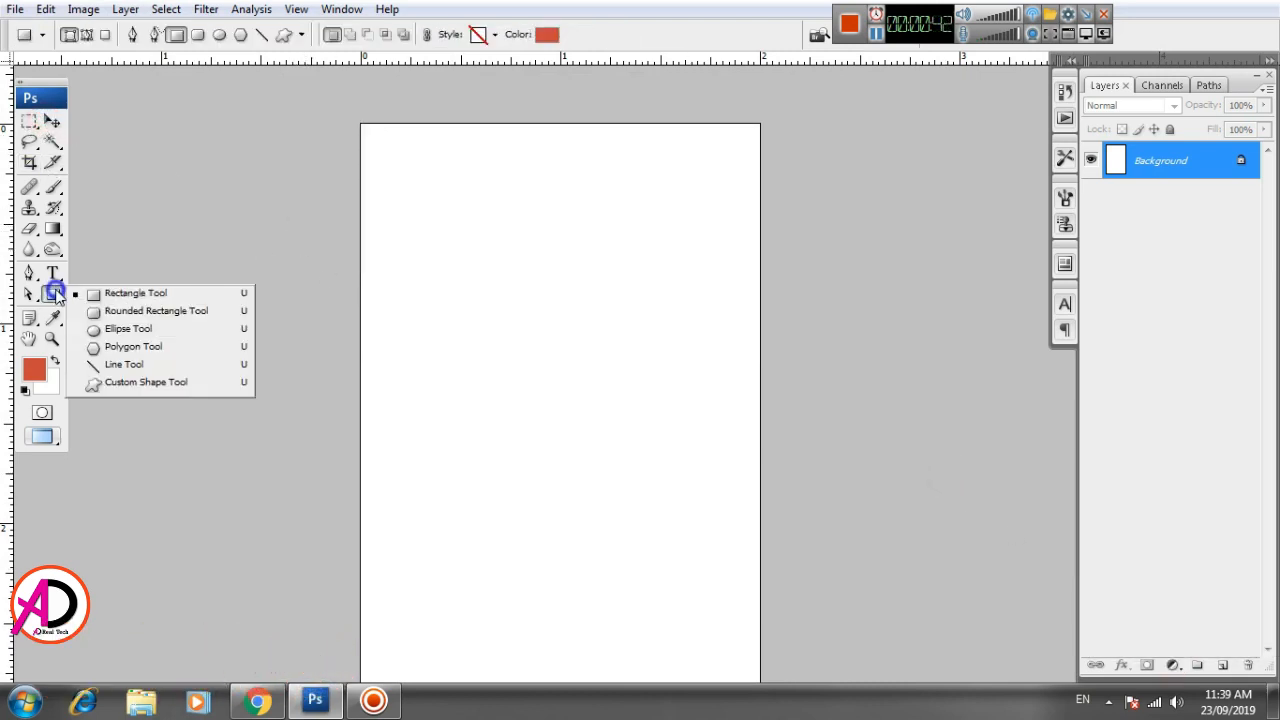
{"action": "left_click", "coordinate": [138, 295]}
{"action": "left_click", "coordinate": [548, 34]}
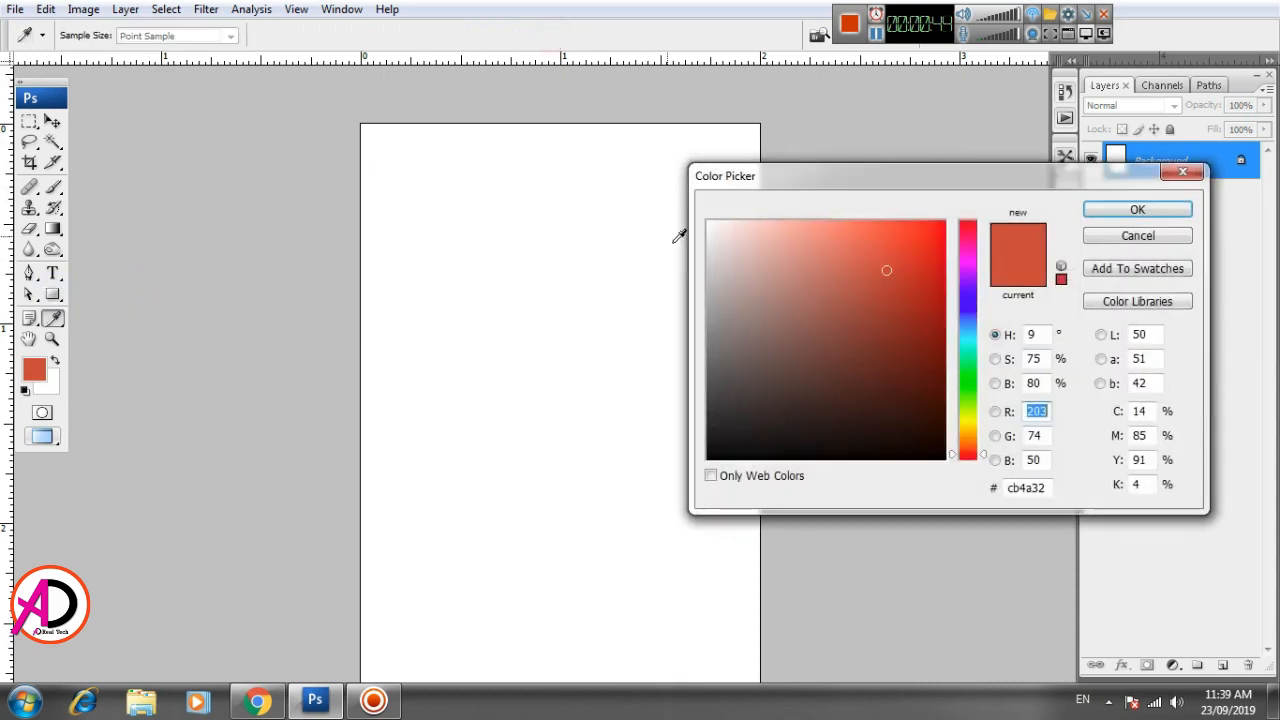
{"action": "left_click_drag", "start_coordinate": [970, 313], "coordinate": [950, 266]}
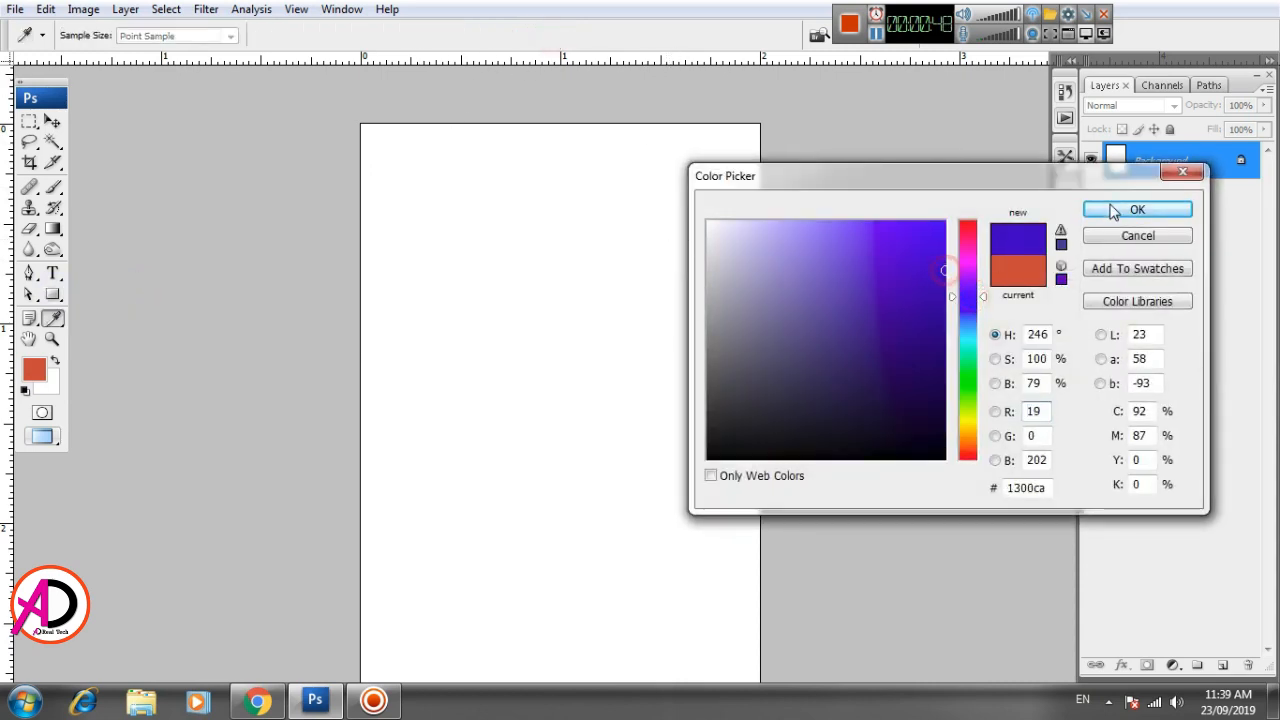
{"action": "left_click", "coordinate": [1137, 209]}
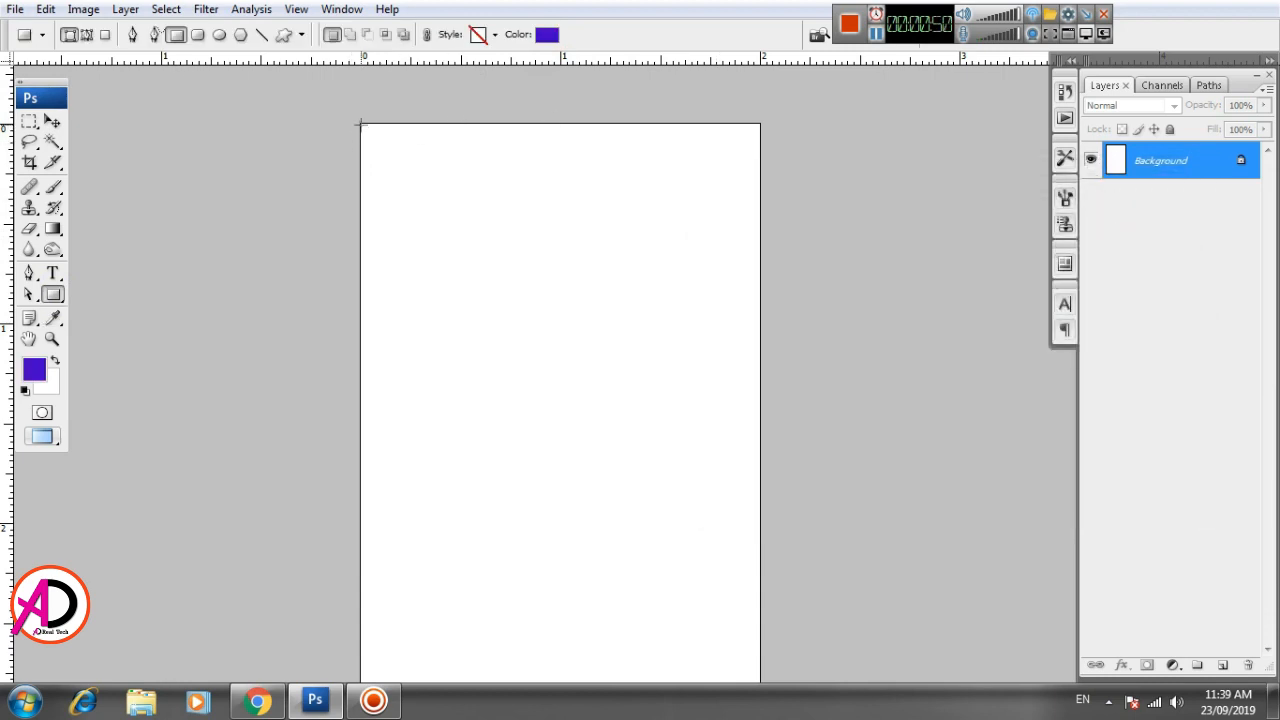
{"action": "left_click_drag", "start_coordinate": [361, 121], "coordinate": [377, 345]}
{"action": "left_click", "coordinate": [52, 120]}
{"action": "left_click", "coordinate": [477, 267]}
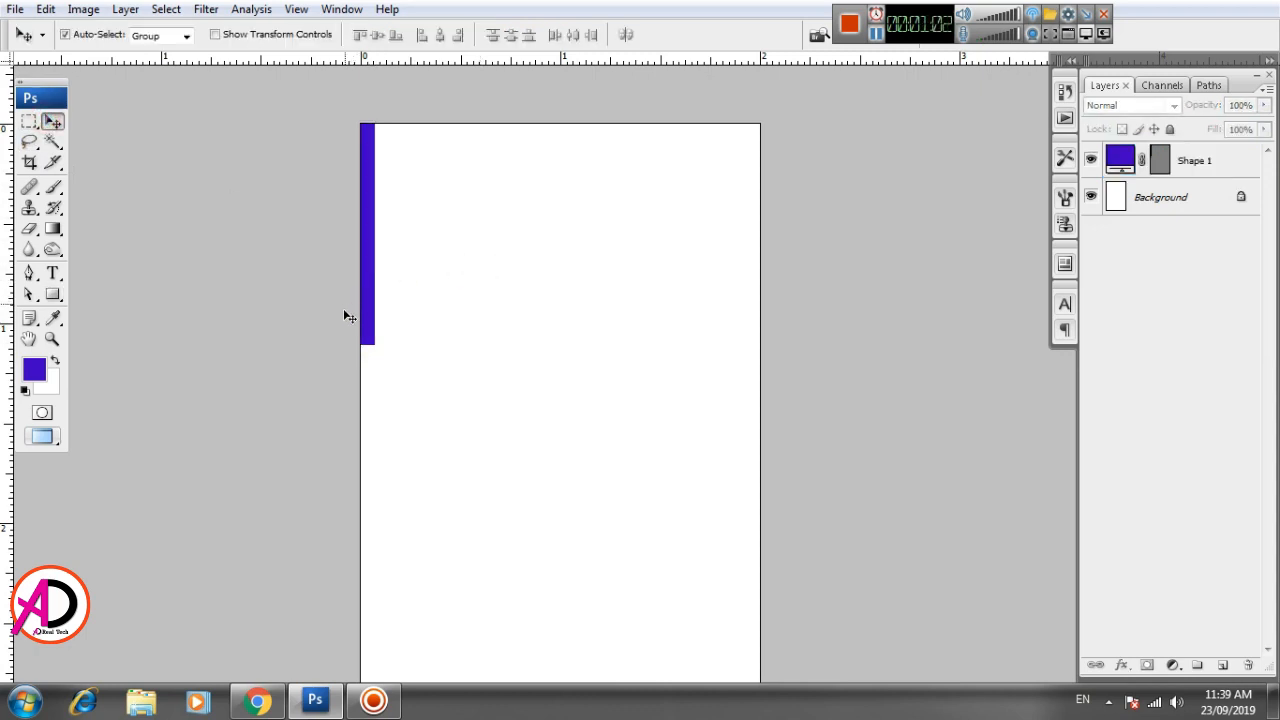
- Duplicate the blue bar to the page's right edge and again just inside the left bar, leaving a thin gap
{"action": "left_click_drag", "start_coordinate": [369, 327], "coordinate": [750, 327]}
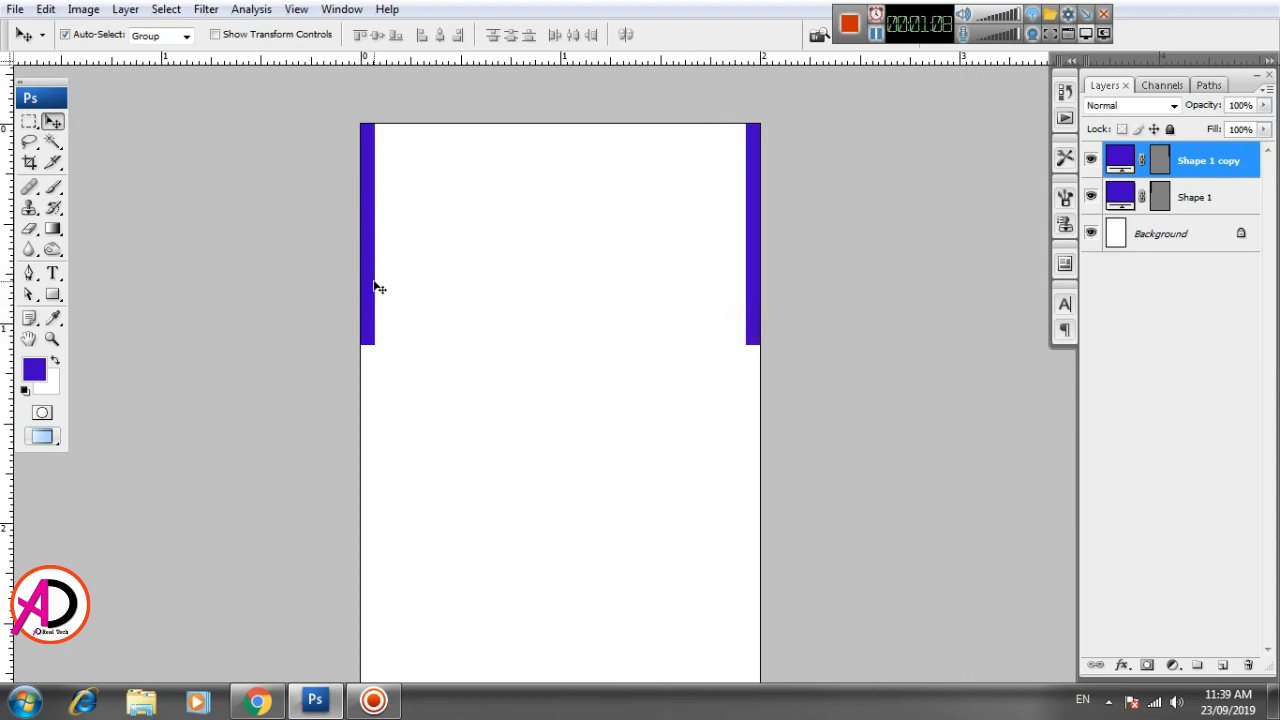
{"action": "left_click_drag", "start_coordinate": [368, 284], "coordinate": [395, 290]}
{"action": "key", "text": "Left"}
{"action": "key", "text": "Left"}
{"action": "key", "text": "Left"}
{"action": "key", "text": "Left"}
{"action": "key", "text": "Left"}
{"action": "key", "text": "Left"}
{"action": "key", "text": "Left"}
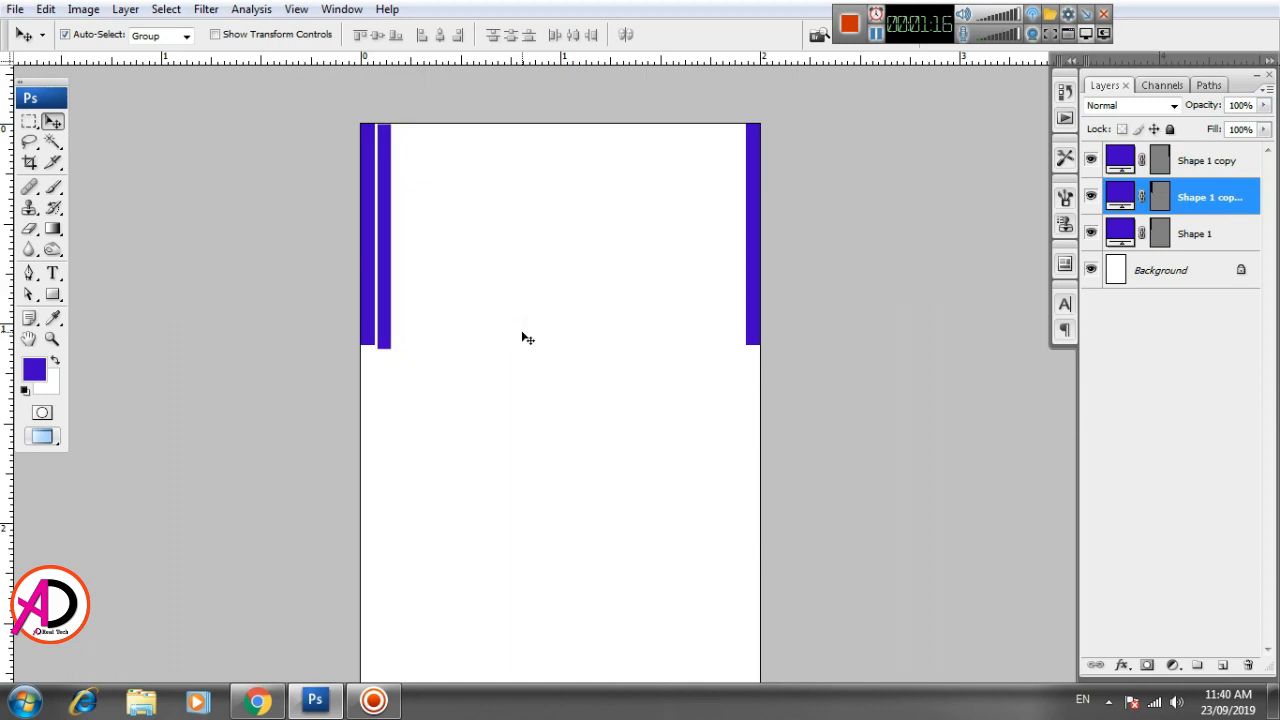
- Scale the inner left bar to 60% width and 69.2% height, keeping its top and left edges in place
{"action": "key", "text": "ctrl+t"}
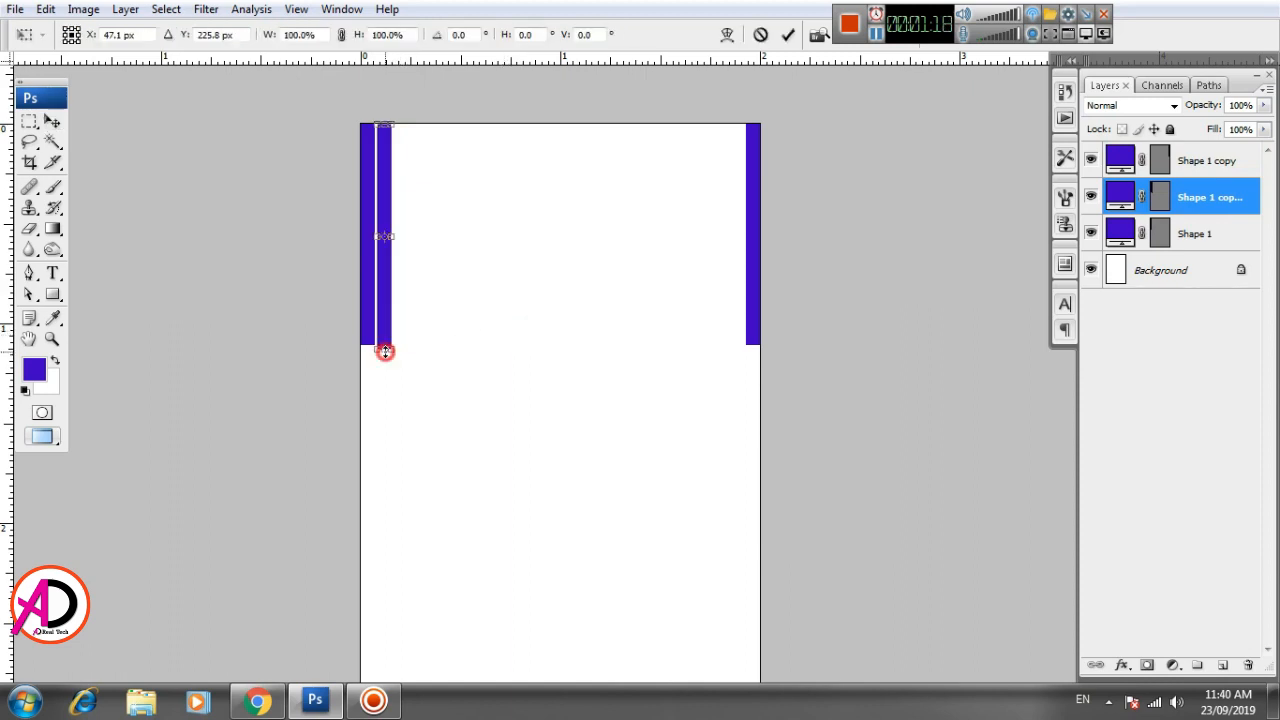
{"action": "left_click_drag", "start_coordinate": [385, 351], "coordinate": [386, 280]}
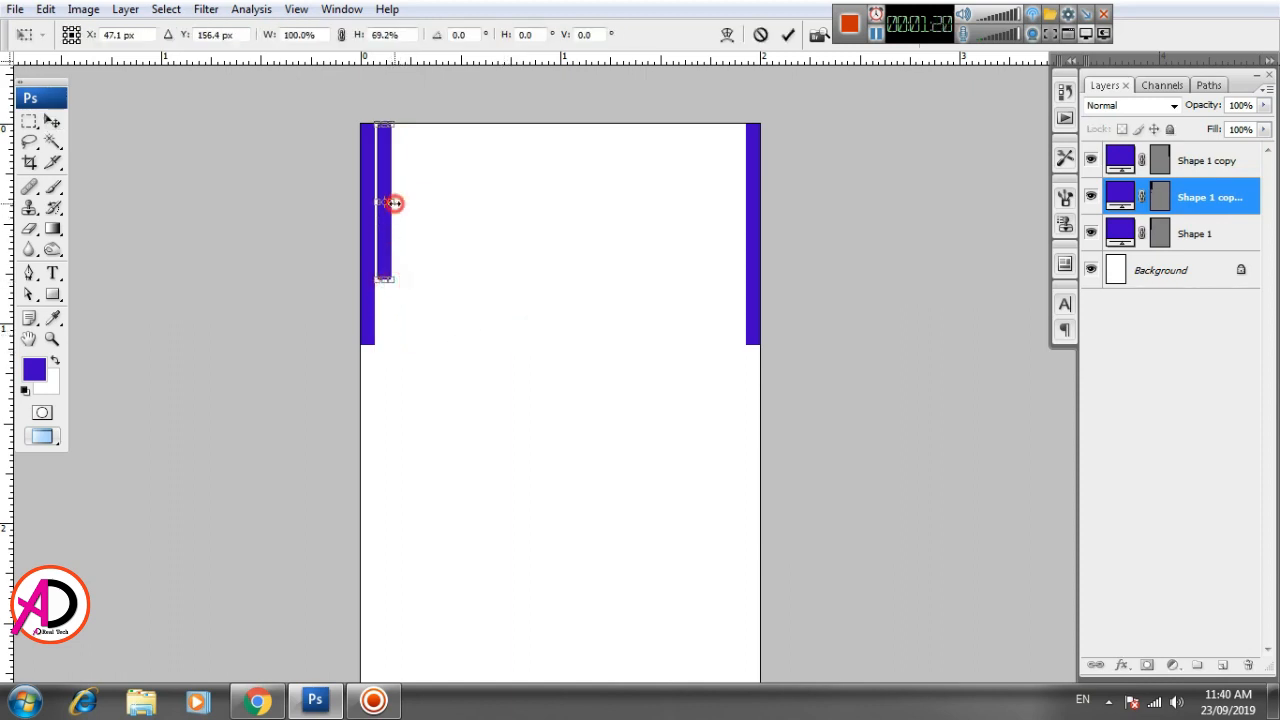
{"action": "left_click_drag", "start_coordinate": [395, 203], "coordinate": [389, 203]}
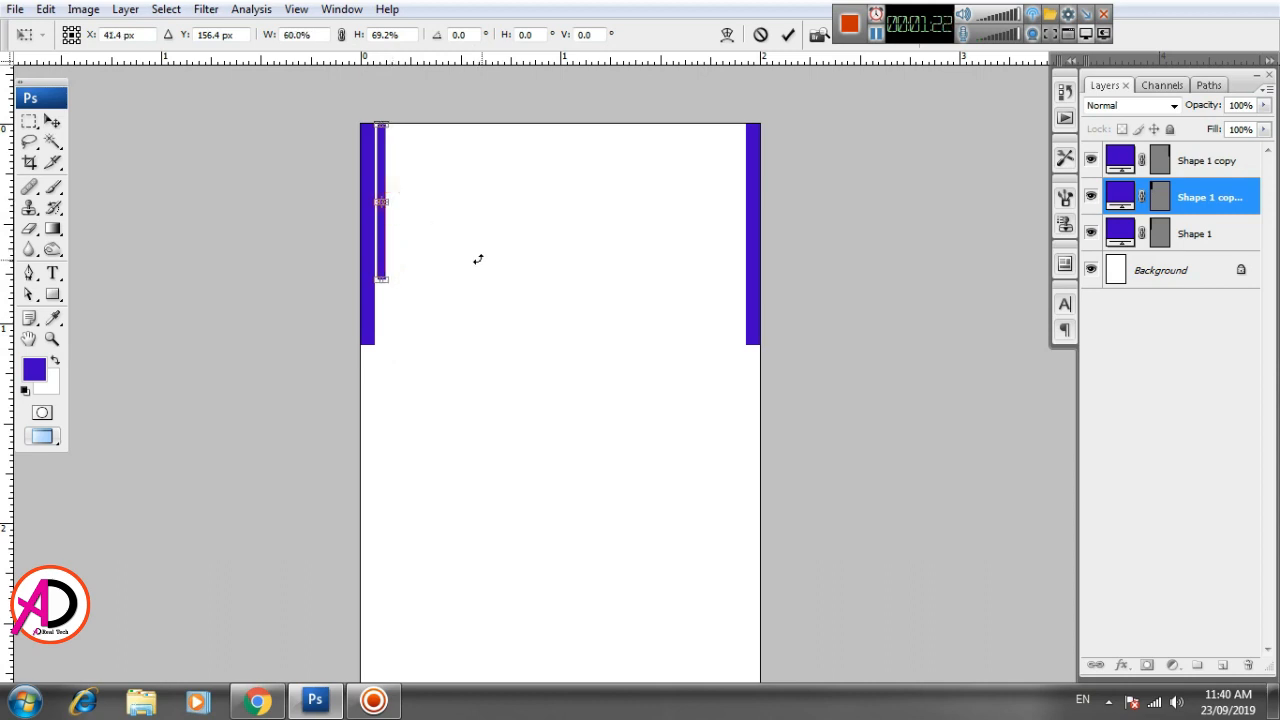
{"action": "key", "text": "Return"}
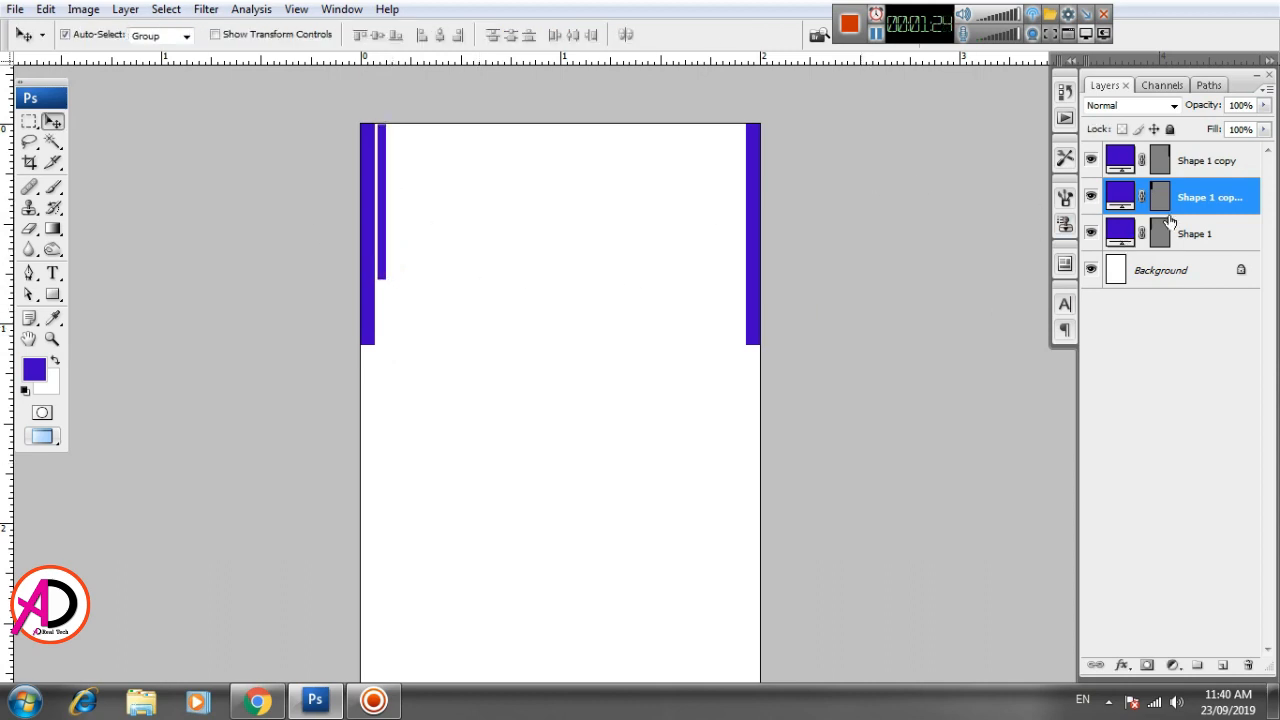
- Change the fill color of the shortened inner left bar to bright red
{"action": "double_click", "coordinate": [1120, 198]}
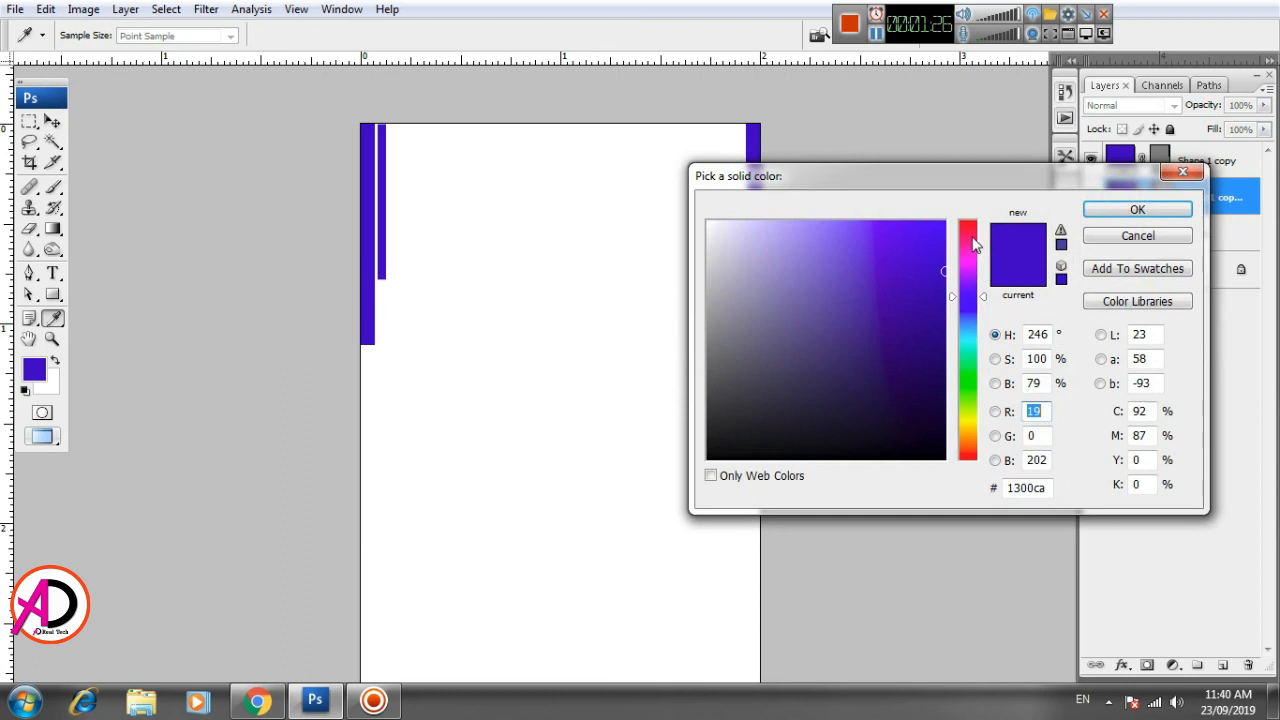
{"action": "mouse_move", "coordinate": [974, 245]}
{"action": "left_mouse_down"}
{"action": "mouse_move", "coordinate": [971, 206]}
{"action": "mouse_move", "coordinate": [974, 230]}
{"action": "left_mouse_up"}
{"action": "left_click", "coordinate": [1138, 212]}
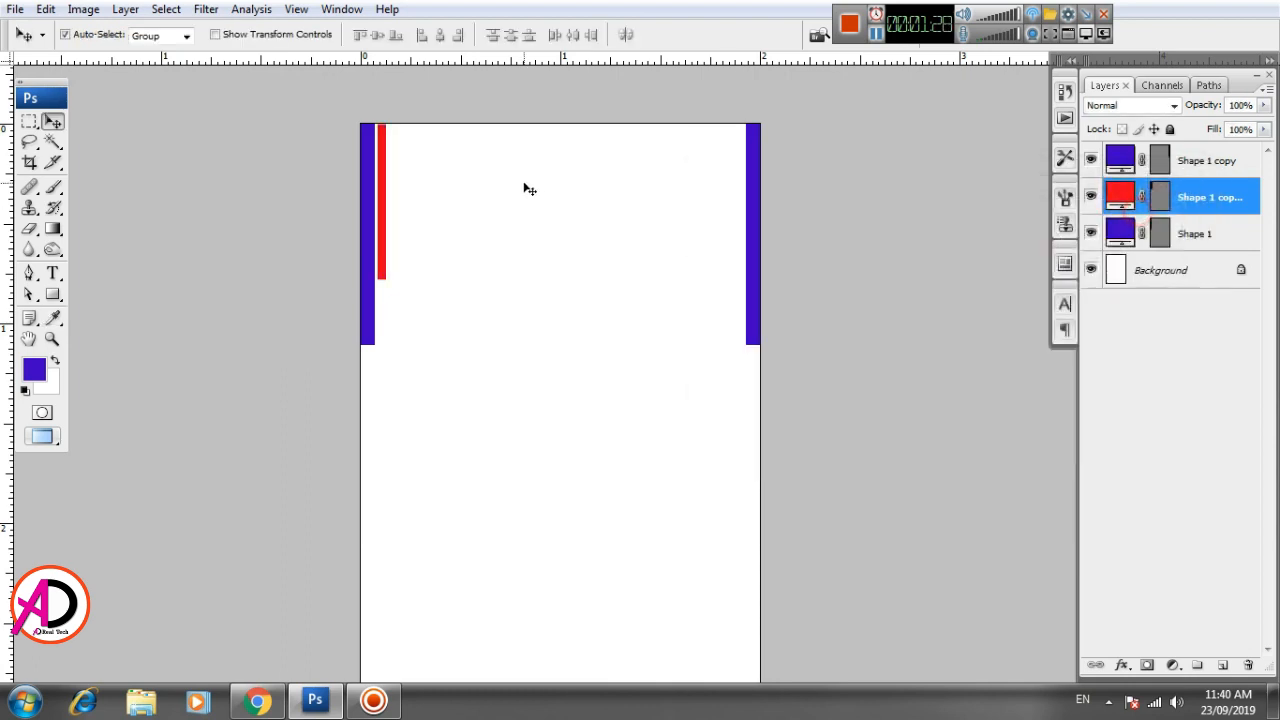
- Duplicate the red bar and place the copy just inside the right blue bar, leaving a thin gap
{"action": "left_click_drag", "start_coordinate": [385, 263], "coordinate": [545, 277]}
{"action": "key", "text": "ctrl+z"}
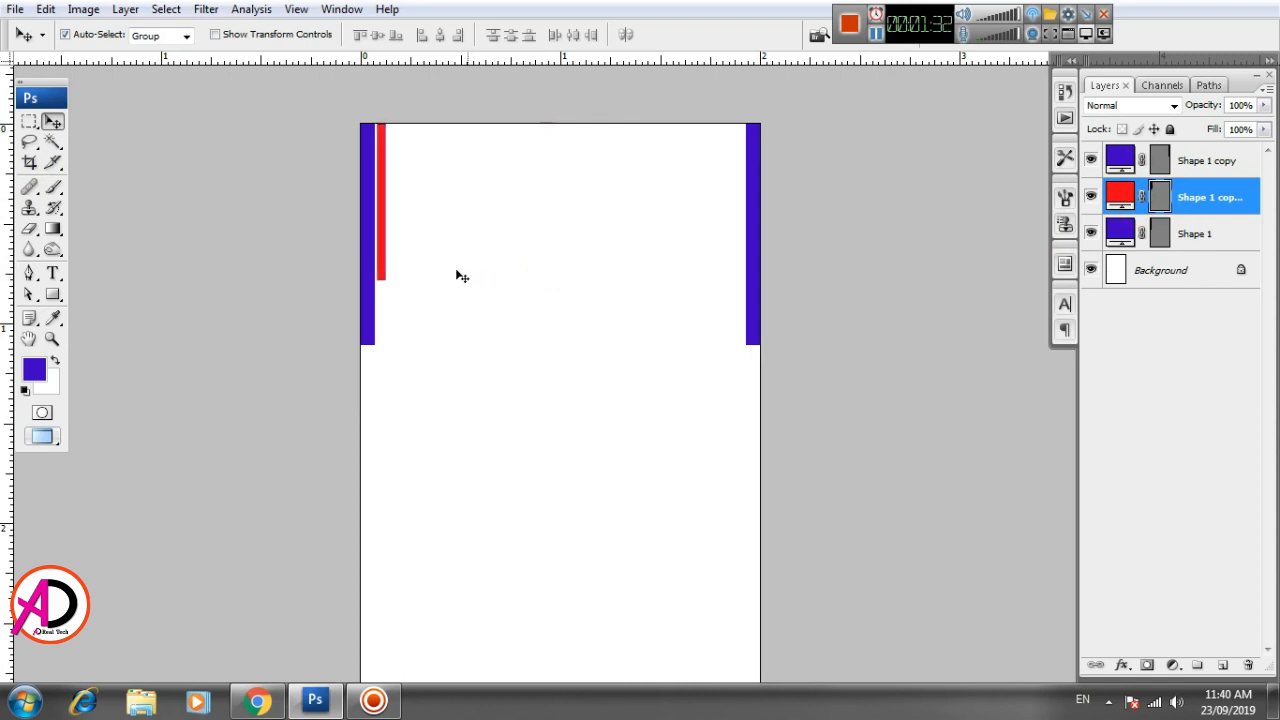
{"action": "left_click_drag", "start_coordinate": [385, 258], "coordinate": [741, 273]}
{"action": "key", "text": "Left"}
{"action": "key", "text": "Left"}
{"action": "key", "text": "Left"}
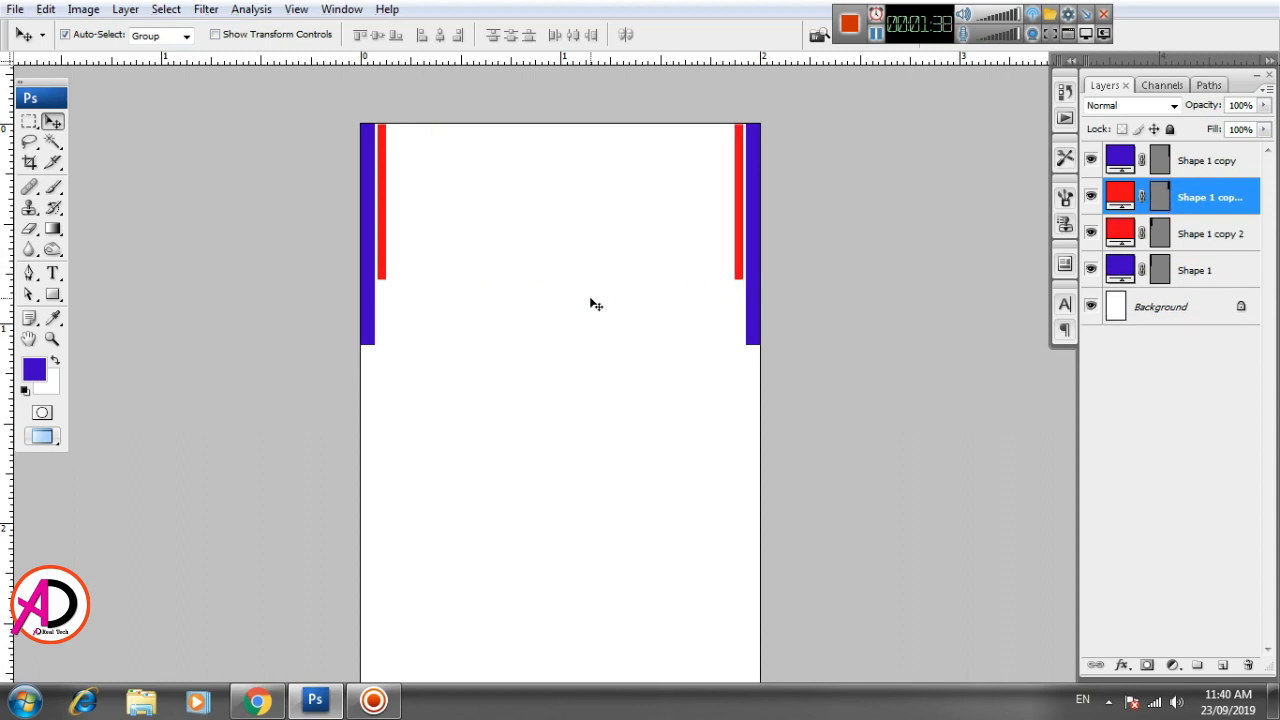
- Add a solid blue #1300ca color fill across the page's full width, from about 1.6 inches below the top down to the bottom edge
{"action": "left_click_drag", "start_coordinate": [528, 483], "coordinate": [553, 413]}
{"action": "scroll", "coordinate": [566, 434], "scroll_direction": "down", "scroll_amount": 6}
{"action": "scroll", "coordinate": [566, 434], "scroll_direction": "up", "scroll_amount": 4}
{"action": "scroll", "coordinate": [540, 410], "scroll_direction": "up", "scroll_amount": 1}
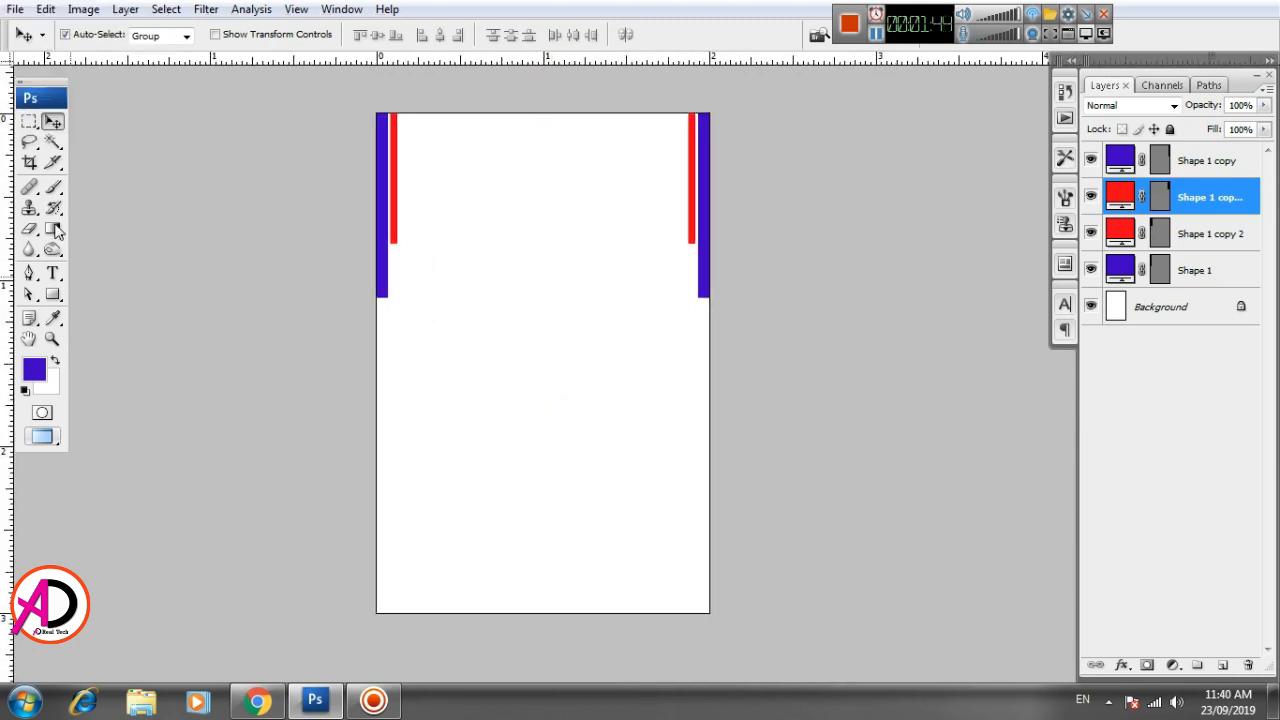
{"action": "left_click", "coordinate": [29, 121]}
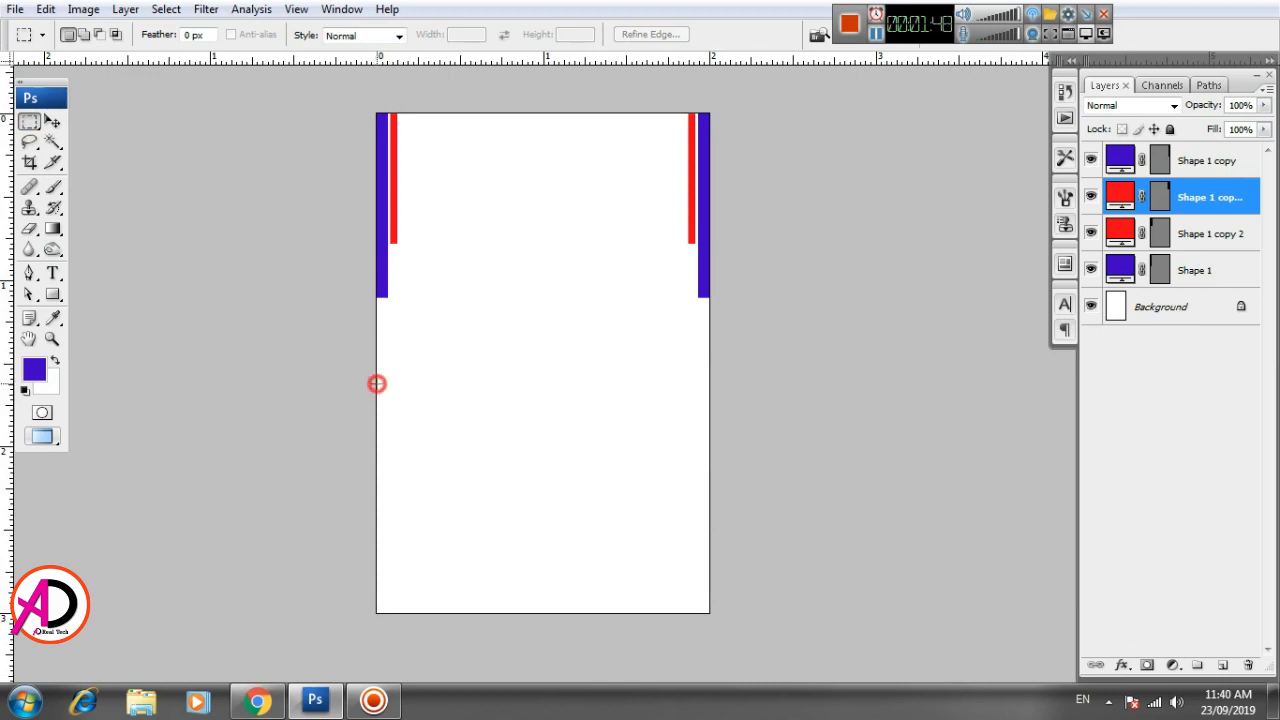
{"action": "left_click_drag", "start_coordinate": [376, 383], "coordinate": [707, 615]}
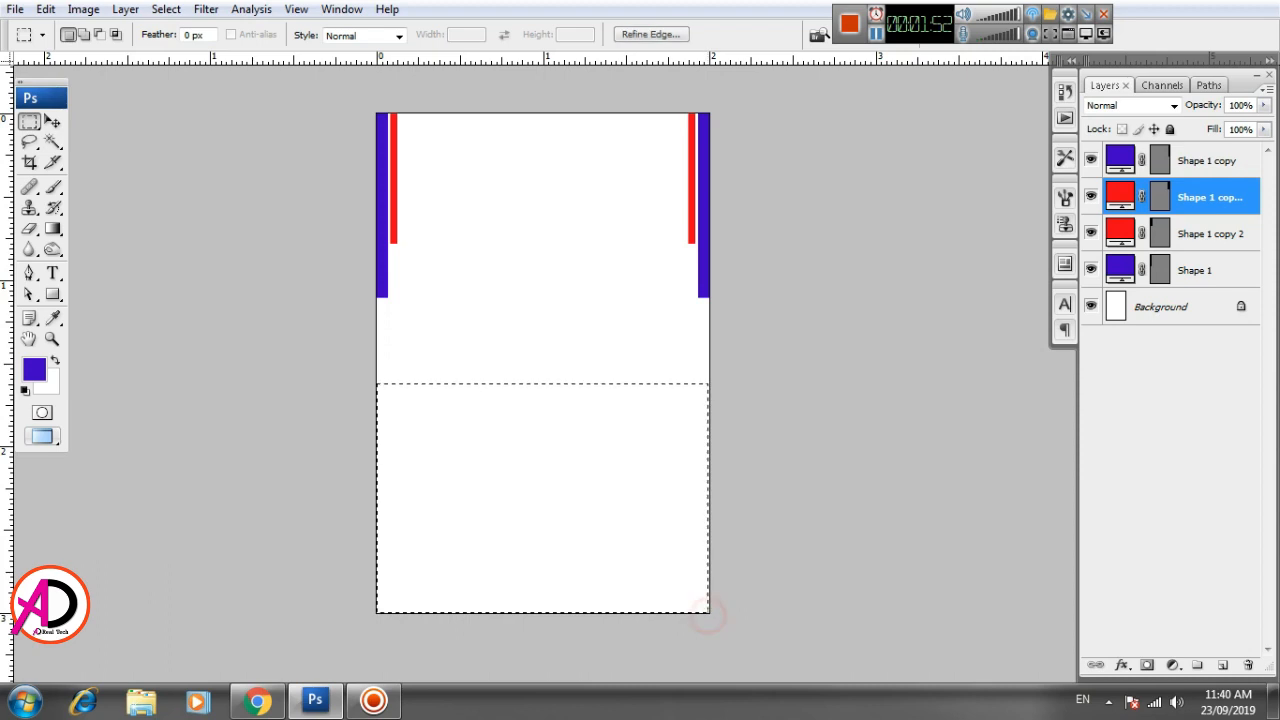
{"action": "left_click", "coordinate": [1171, 665]}
{"action": "left_click", "coordinate": [1140, 294]}
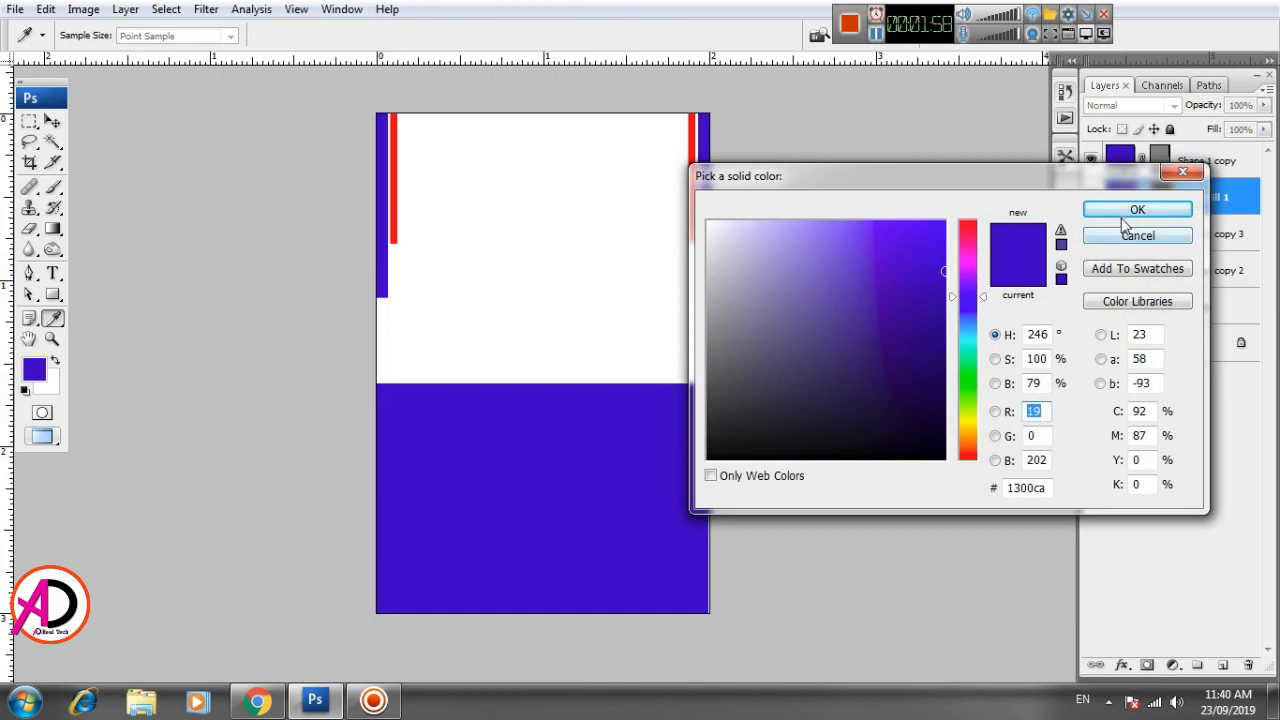
{"action": "left_click", "coordinate": [1126, 213]}
- Stretch the lower blue block rightward to 104.2% width so it covers the page's right edge
{"action": "left_click", "coordinate": [52, 122]}
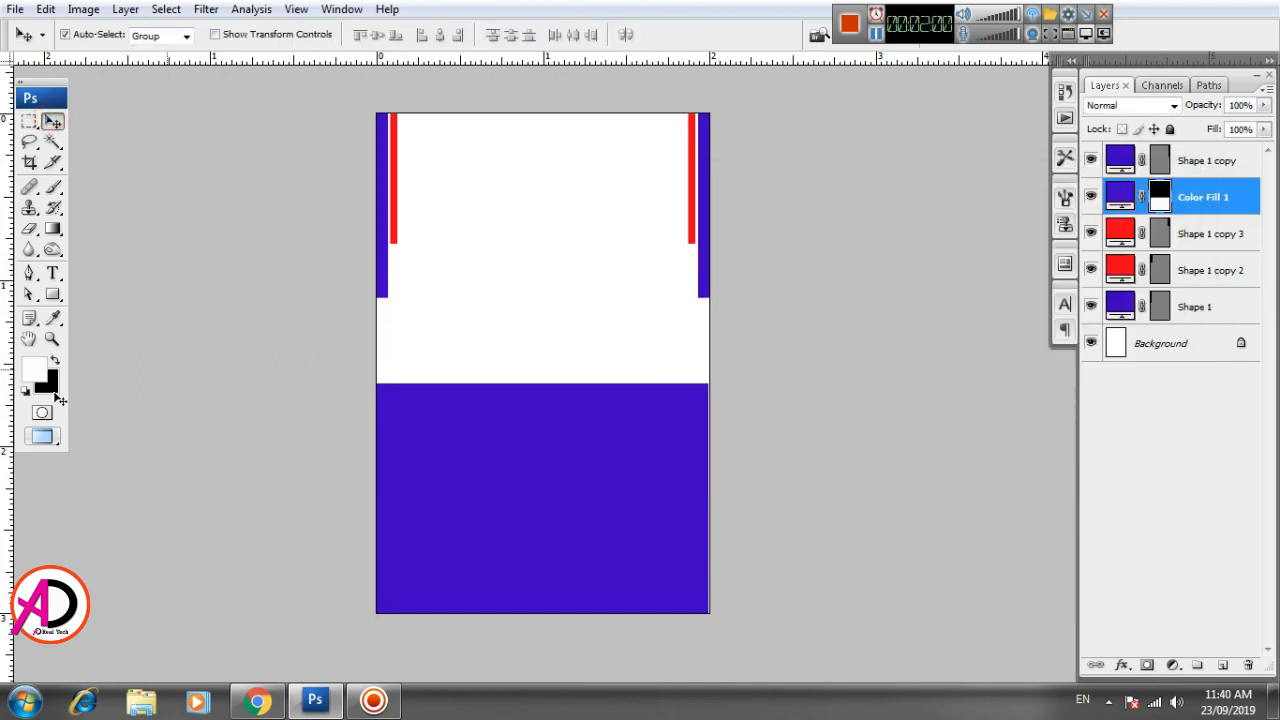
{"action": "scroll", "coordinate": [507, 529], "scroll_direction": "up", "scroll_amount": 3}
{"action": "scroll", "coordinate": [620, 537], "scroll_direction": "down", "scroll_amount": 2}
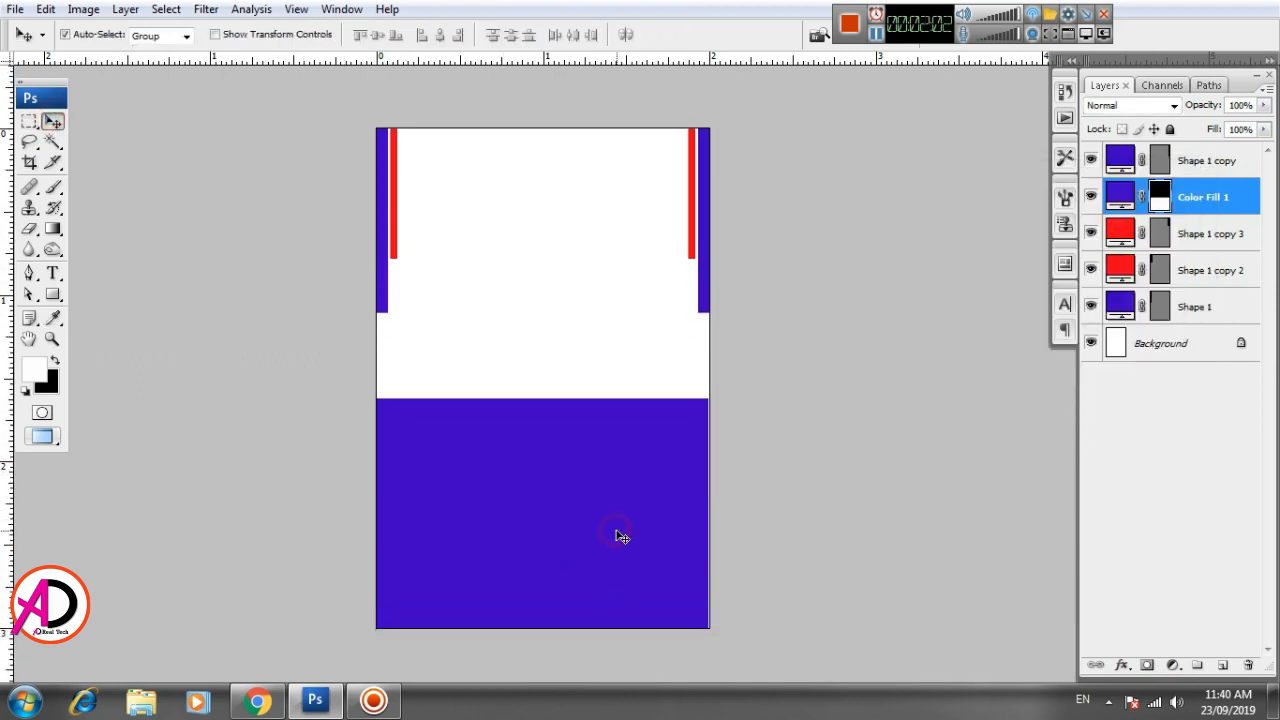
{"action": "key", "text": "ctrl+t"}
{"action": "left_click_drag", "start_coordinate": [707, 517], "coordinate": [721, 517]}
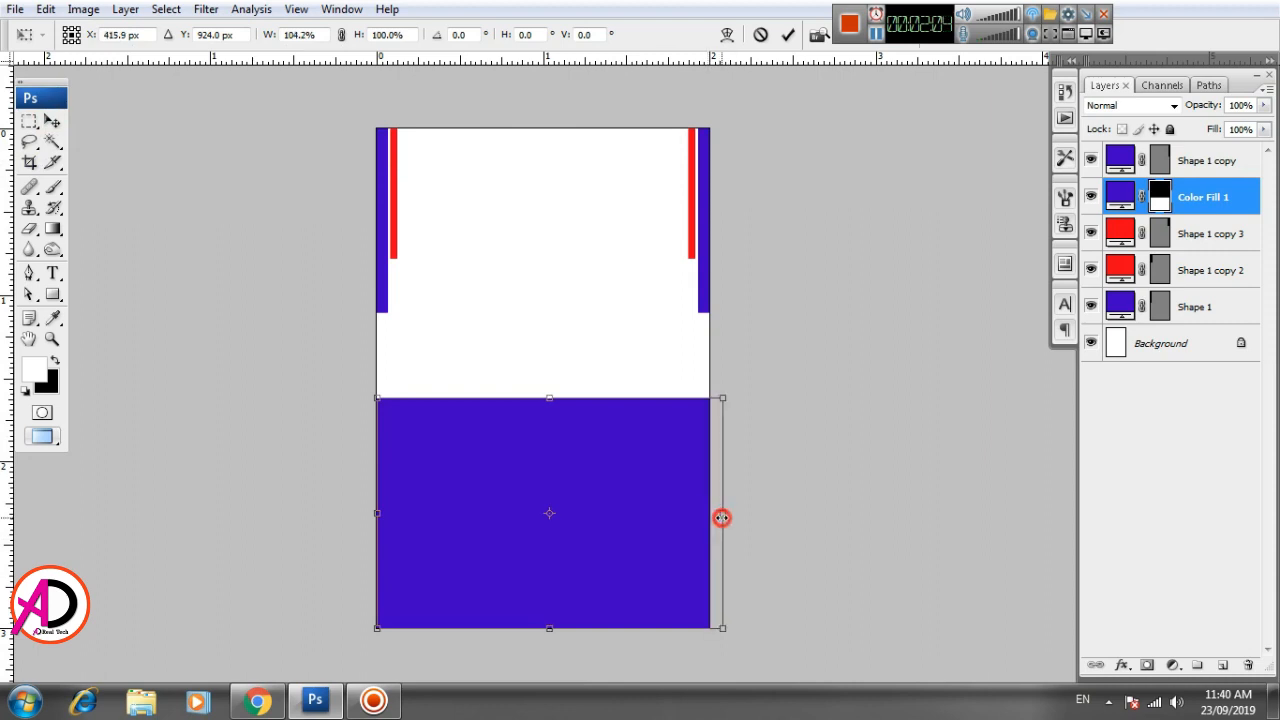
{"action": "key", "text": "Return"}
{"action": "scroll", "coordinate": [537, 530], "scroll_direction": "up", "scroll_amount": 2}
{"action": "scroll", "coordinate": [538, 531], "scroll_direction": "down", "scroll_amount": 2}
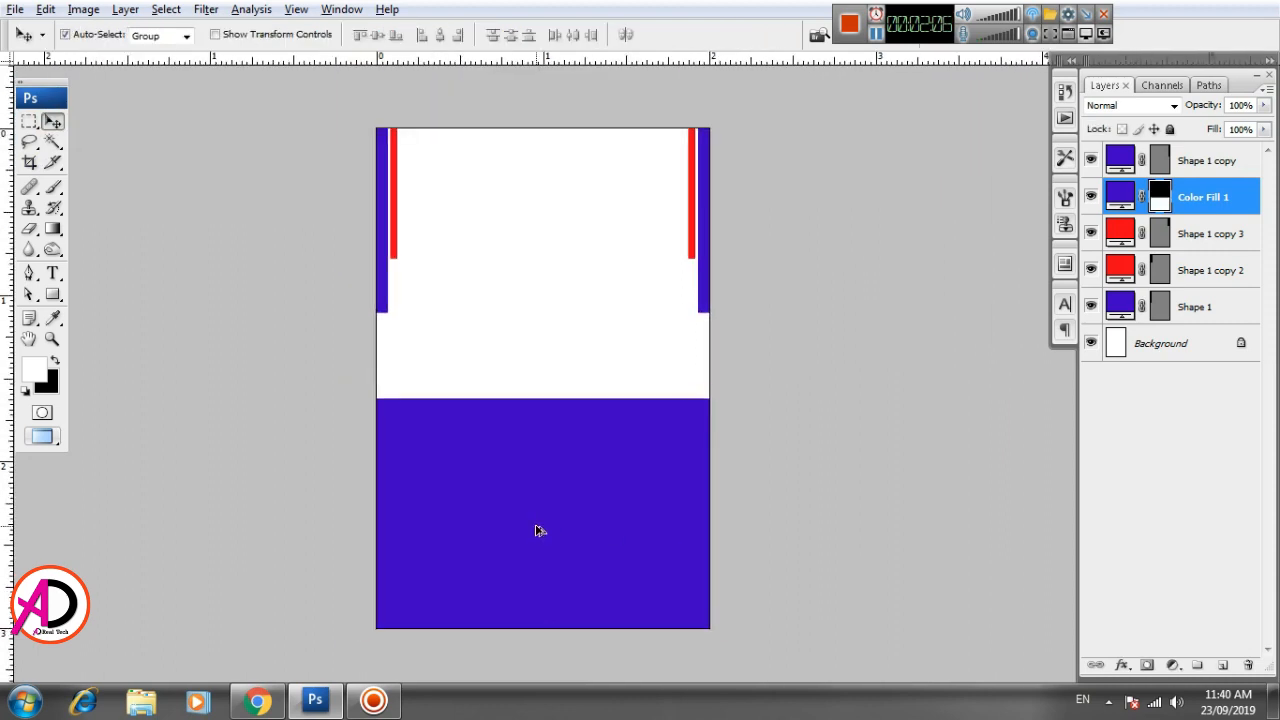
- Duplicate the left red bar into the white area and rotate the copy 90° clockwise
{"action": "scroll", "coordinate": [537, 532], "scroll_direction": "up", "scroll_amount": 1}
{"action": "left_click_drag", "start_coordinate": [566, 504], "coordinate": [567, 515]}
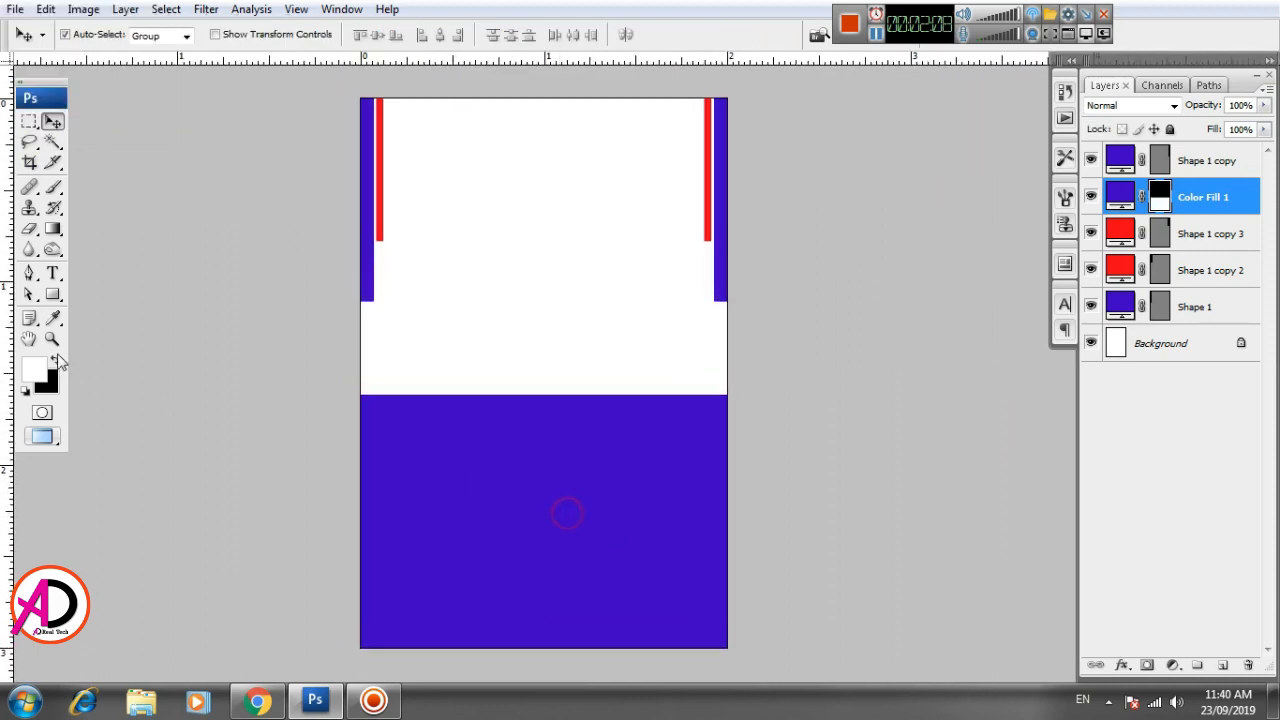
{"action": "left_click_drag", "start_coordinate": [388, 218], "coordinate": [451, 298]}
{"action": "key", "text": "ctrl+t"}
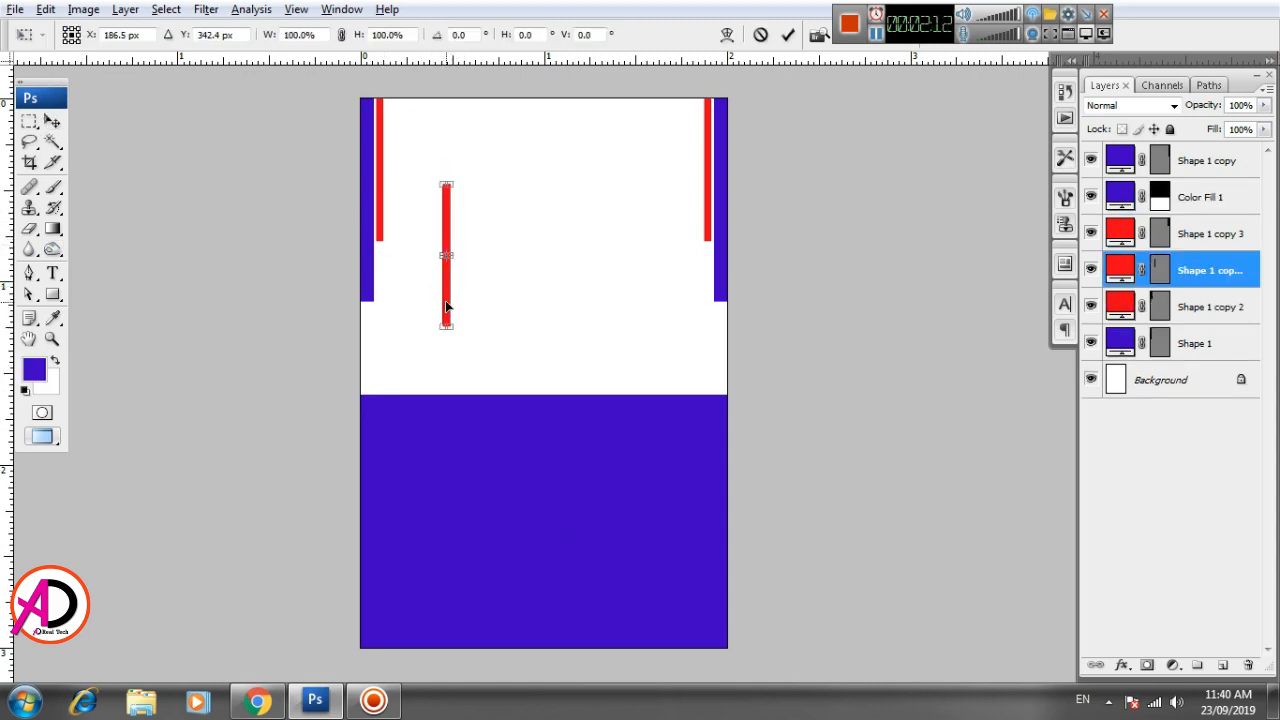
{"action": "right_click", "coordinate": [446, 300]}
{"action": "left_click", "coordinate": [535, 495]}
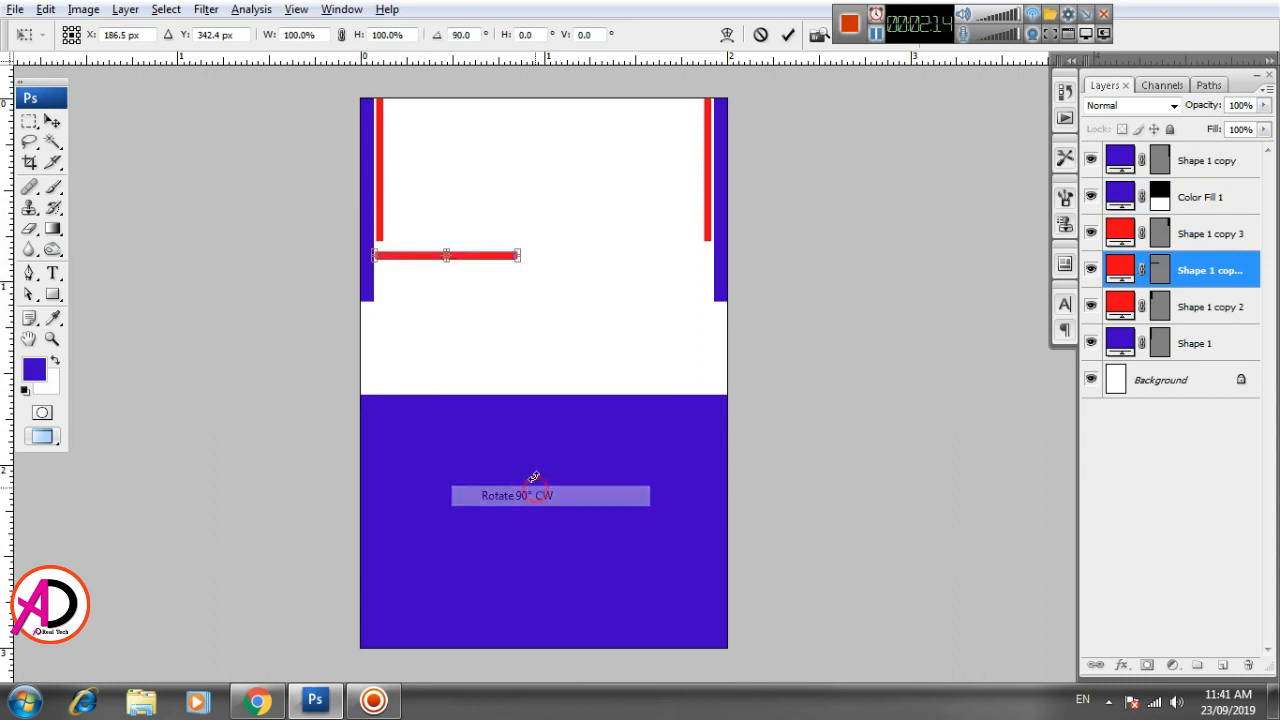
- Scale the horizontal red bar to 257.5% width and 256.7% height, spanning the page along the blue block's top edge, and nudge it slightly upward
{"action": "left_click_drag", "start_coordinate": [484, 262], "coordinate": [730, 409]}
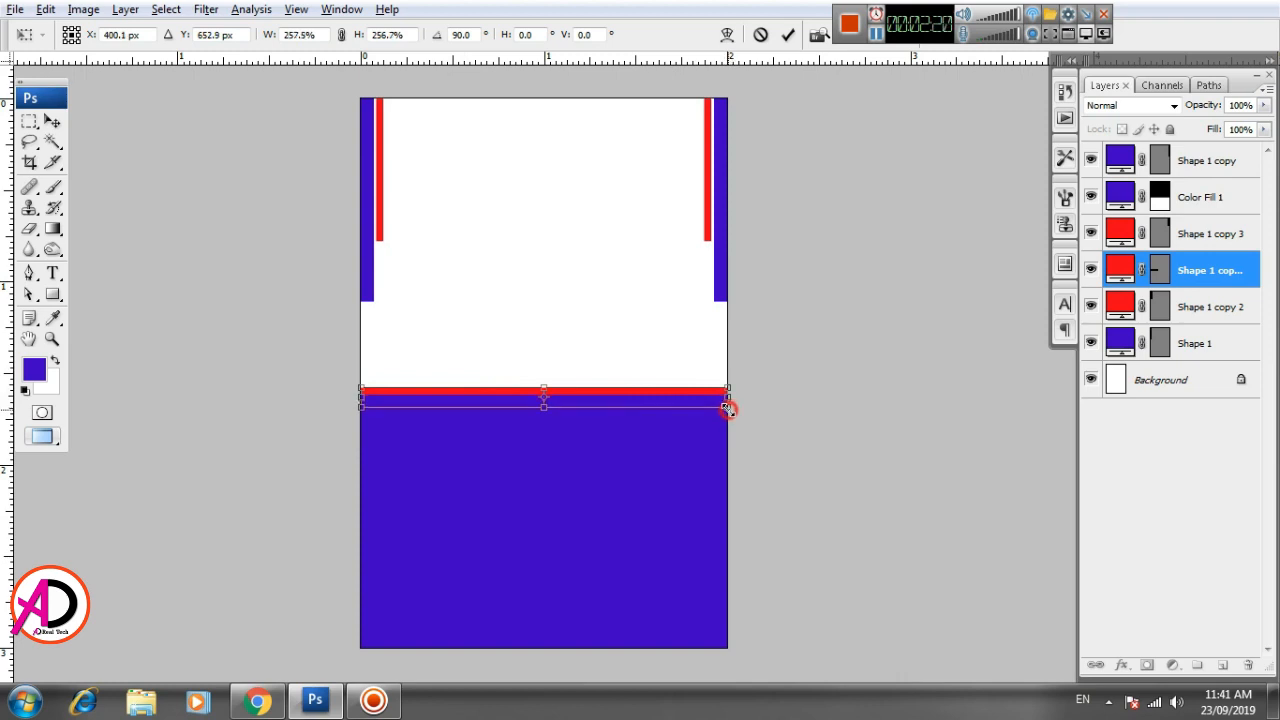
{"action": "key", "text": "Up"}
{"action": "key", "text": "Up"}
{"action": "key", "text": "Up"}
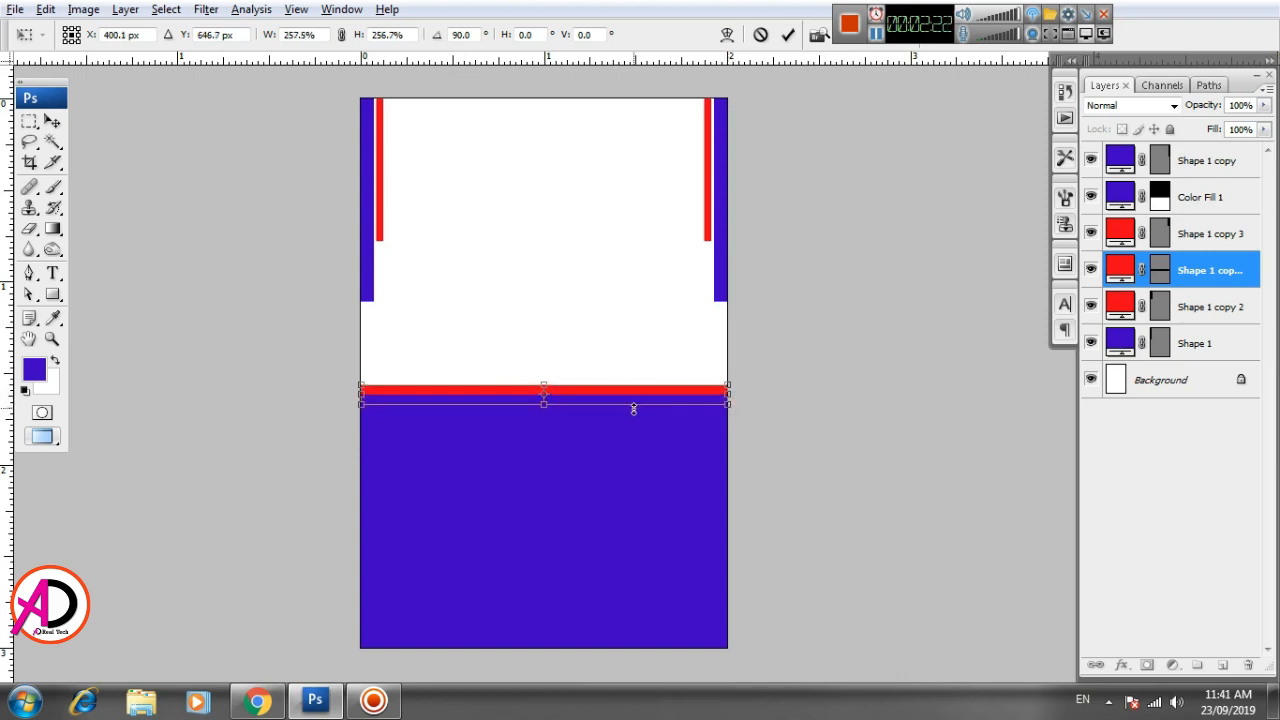
{"action": "key", "text": "Return"}
- Draw a black ellipse about 0.9 inch across, horizontally centered on the page and overlapping the red strip
{"action": "left_click_drag", "start_coordinate": [578, 456], "coordinate": [551, 399]}
{"action": "scroll", "coordinate": [512, 459], "scroll_direction": "up", "scroll_amount": 1}
{"action": "scroll", "coordinate": [512, 459], "scroll_direction": "down", "scroll_amount": 1}
{"action": "scroll", "coordinate": [512, 459], "scroll_direction": "up", "scroll_amount": 1}
{"action": "key", "text": "alt+space"}
{"action": "scroll", "coordinate": [567, 413], "scroll_direction": "up", "scroll_amount": 1}
{"action": "scroll", "coordinate": [577, 440], "scroll_direction": "down", "scroll_amount": 1}
{"action": "scroll", "coordinate": [564, 432], "scroll_direction": "up", "scroll_amount": 1}
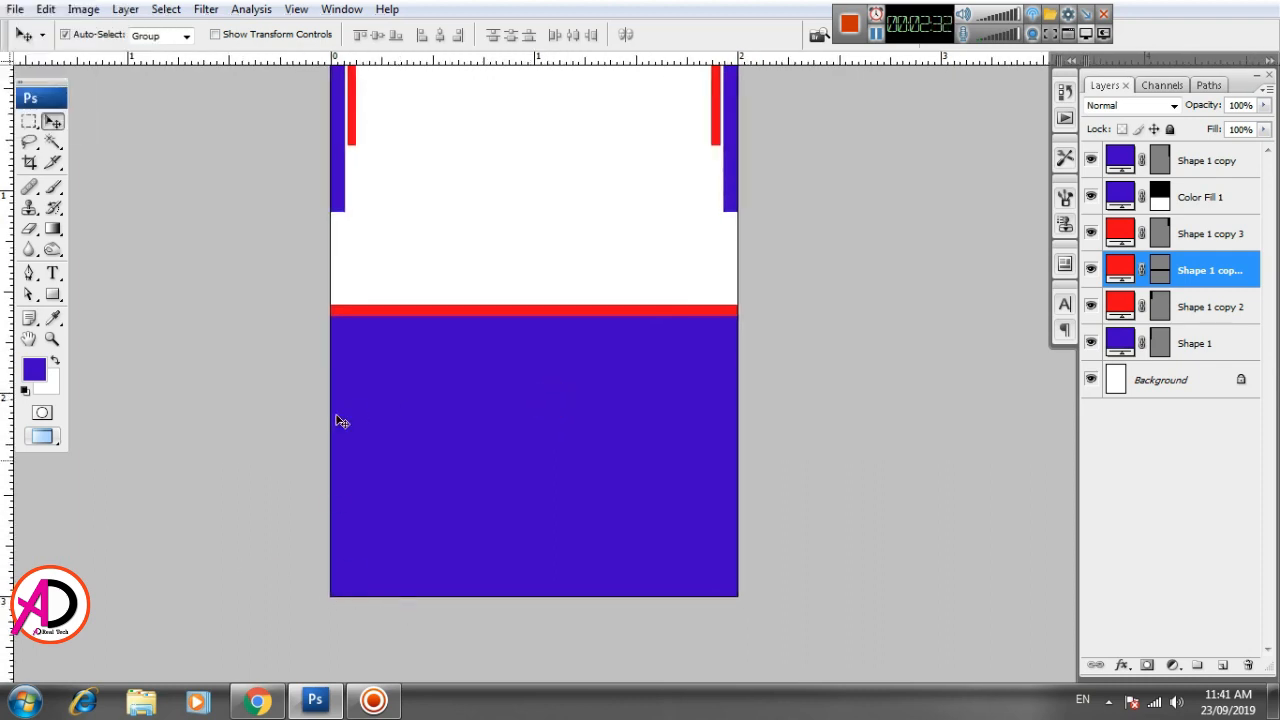
{"action": "left_click", "coordinate": [55, 298]}
{"action": "left_click", "coordinate": [122, 330]}
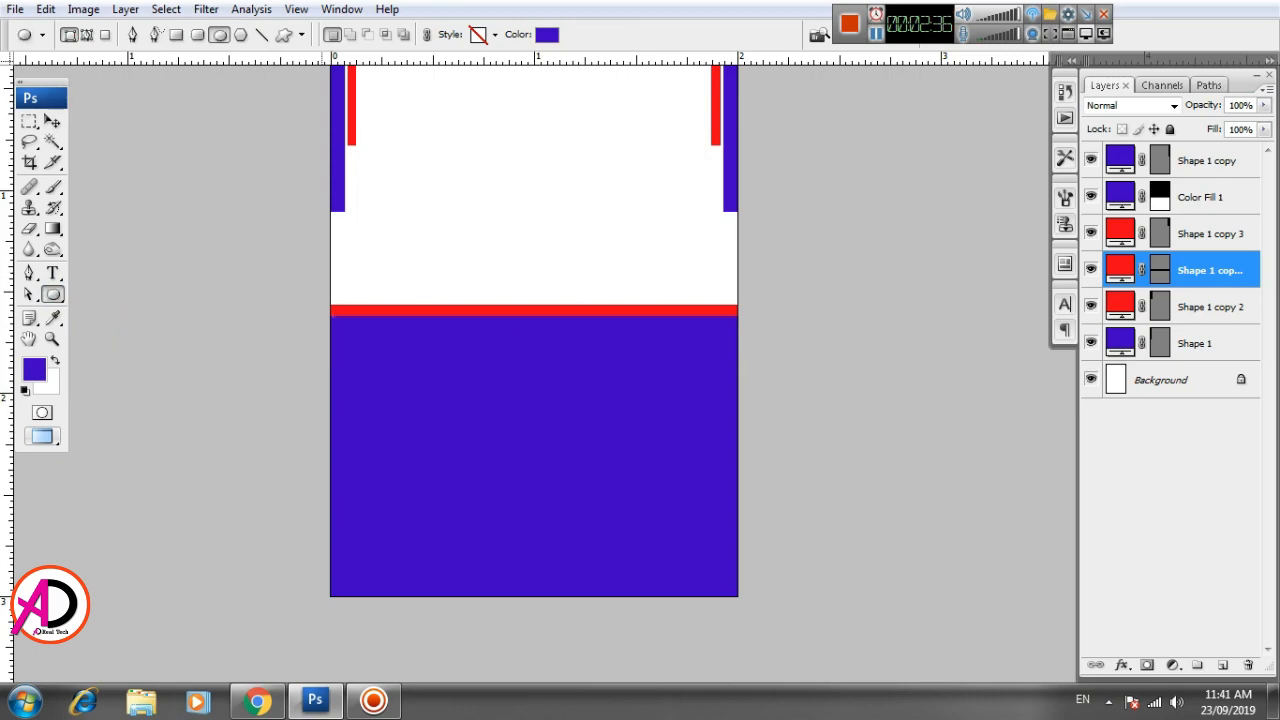
{"action": "left_click", "coordinate": [548, 35]}
{"action": "left_click_drag", "start_coordinate": [716, 436], "coordinate": [700, 480]}
{"action": "left_click", "coordinate": [1127, 212]}
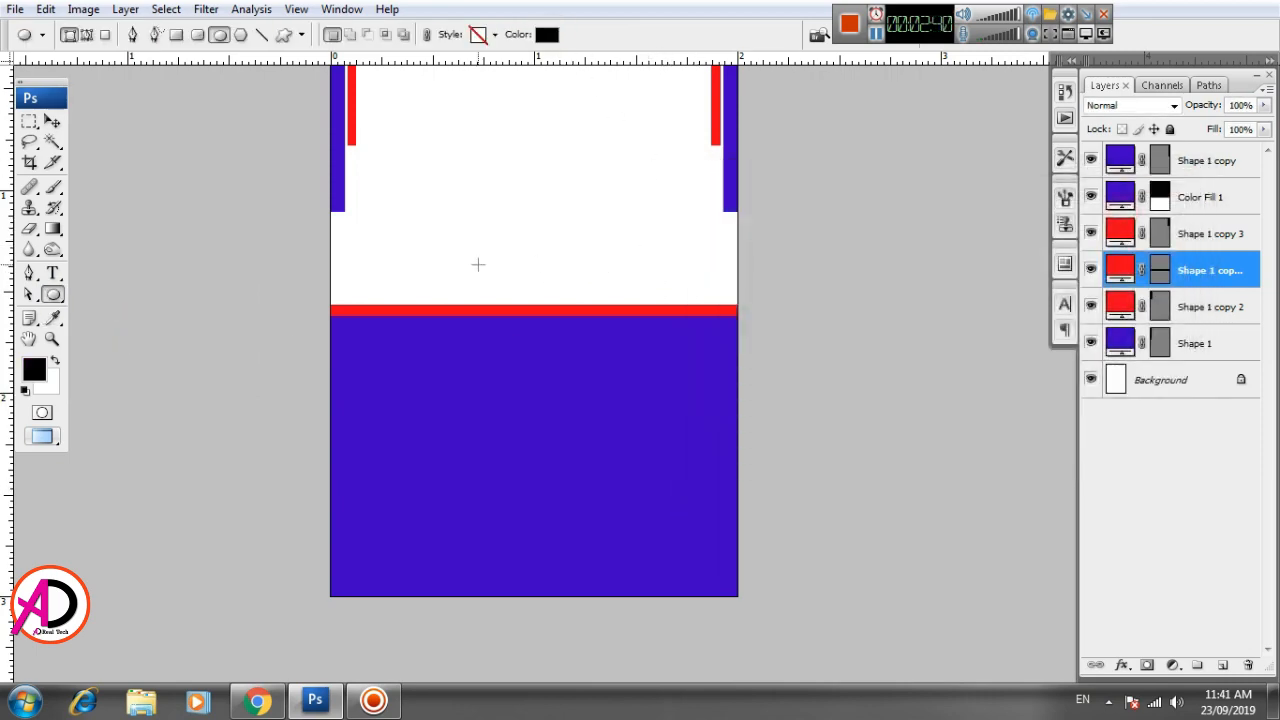
{"action": "left_click_drag", "start_coordinate": [447, 203], "coordinate": [626, 389]}
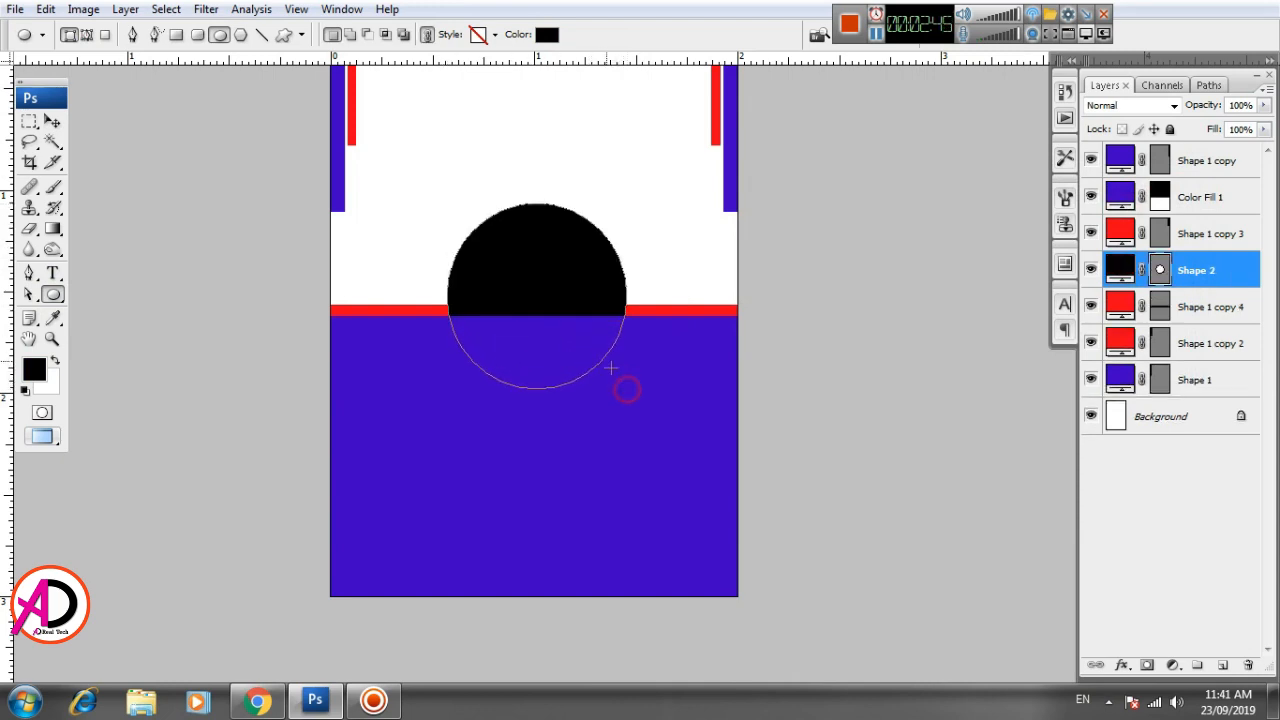
- Move the black circle's layer to the top of the layer stack, above the blue block
{"action": "left_click", "coordinate": [53, 121]}
{"action": "left_click", "coordinate": [686, 280]}
{"action": "left_click", "coordinate": [1152, 285]}
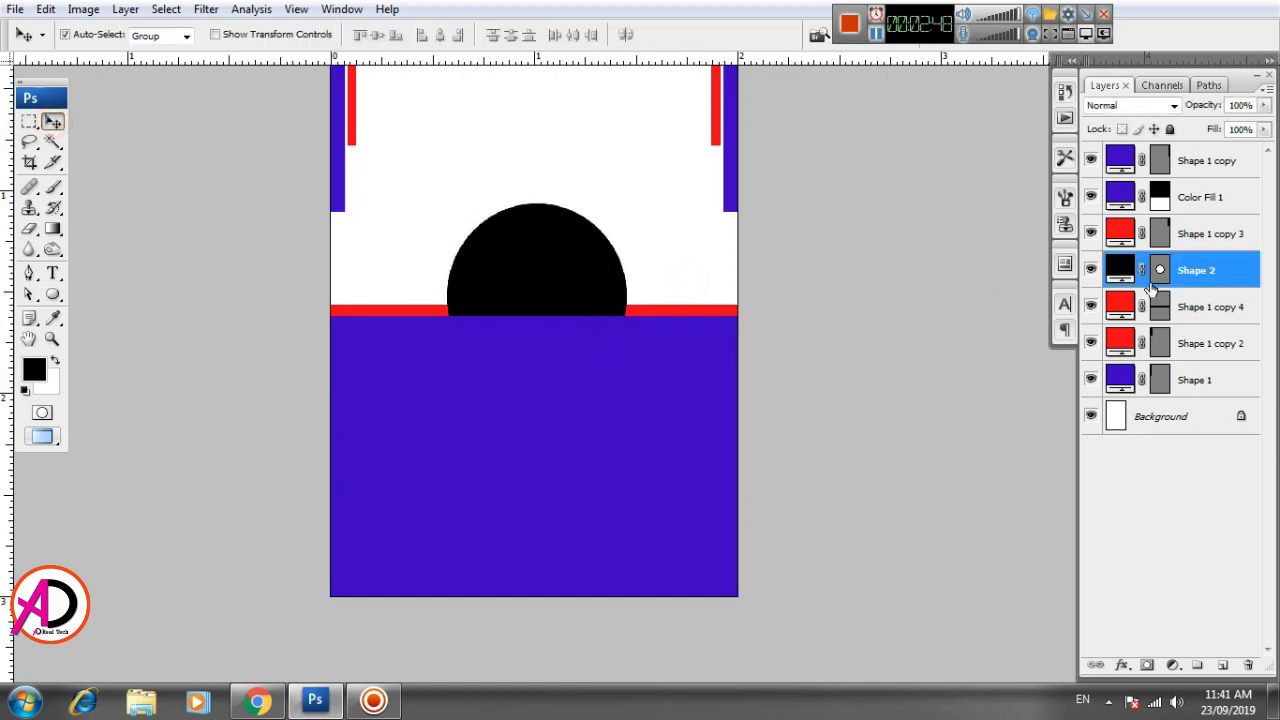
{"action": "left_click_drag", "start_coordinate": [1183, 272], "coordinate": [1178, 175]}
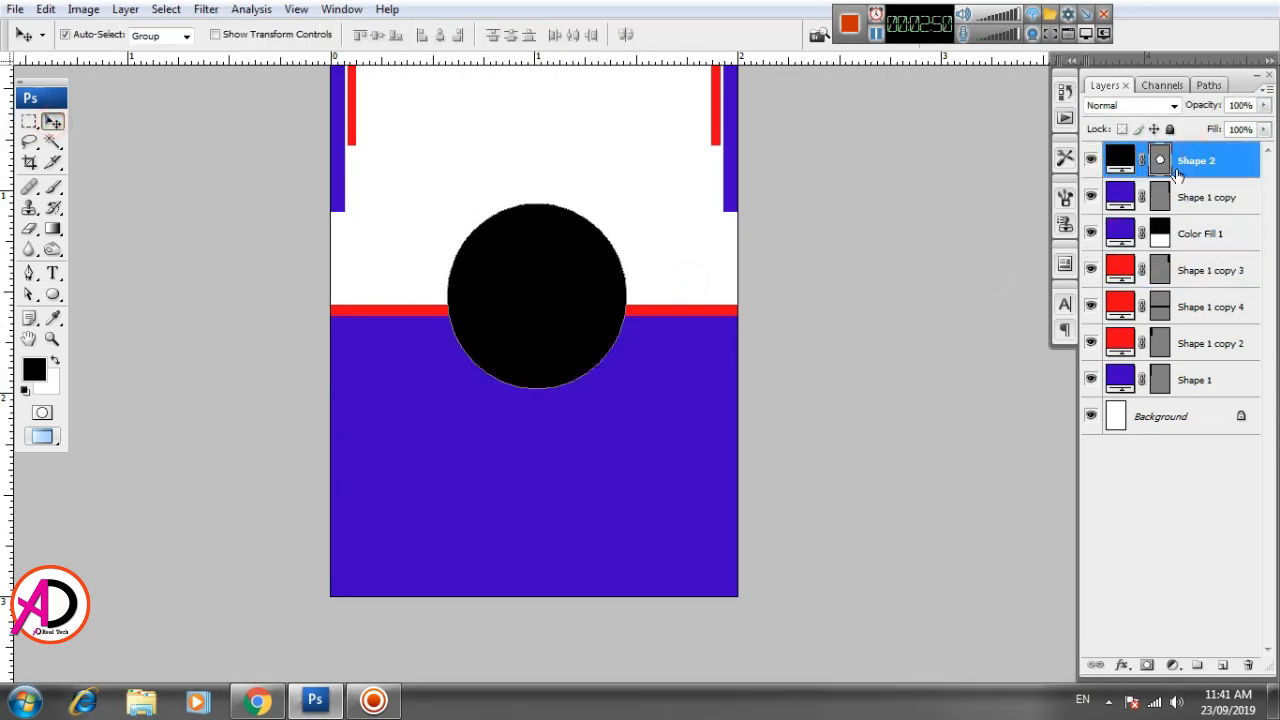
{"action": "left_click", "coordinate": [827, 293]}
{"action": "left_click", "coordinate": [574, 294]}
- Enlarge the black circle proportionally to 108.6% around its center
{"action": "key", "text": "space"}
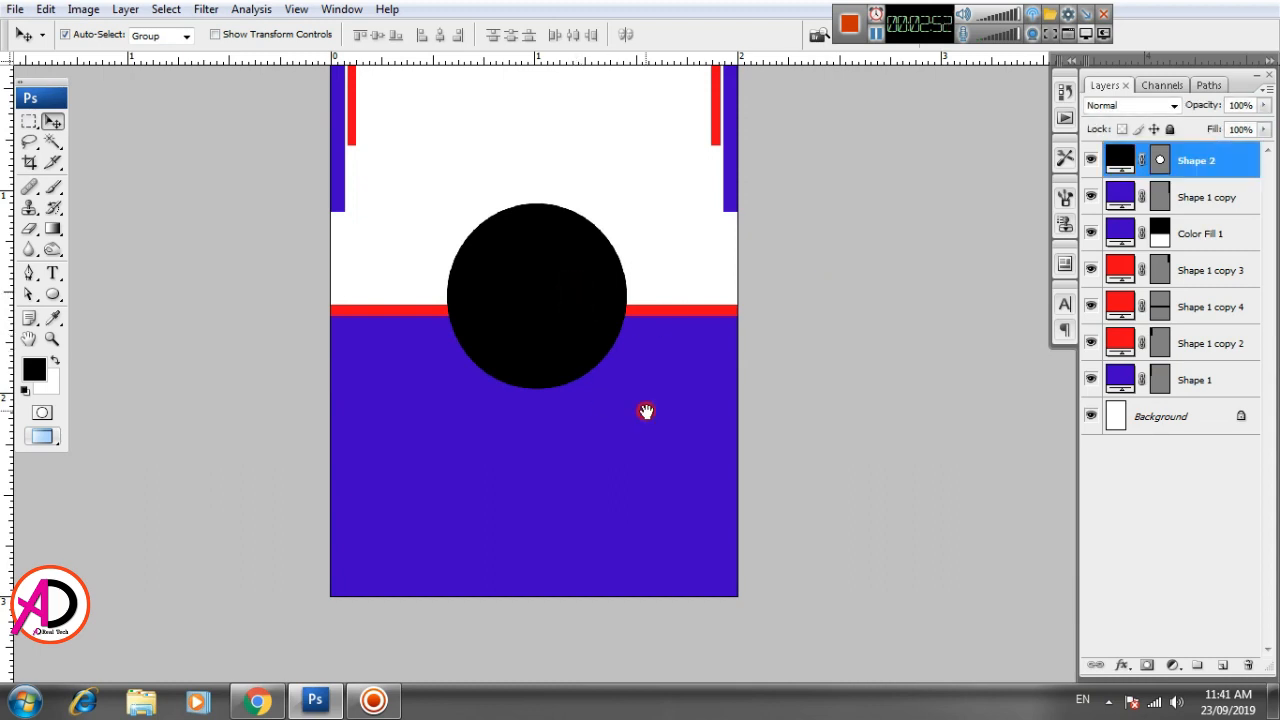
{"action": "left_click_drag", "start_coordinate": [646, 409], "coordinate": [634, 497]}
{"action": "key", "text": "ctrl+t"}
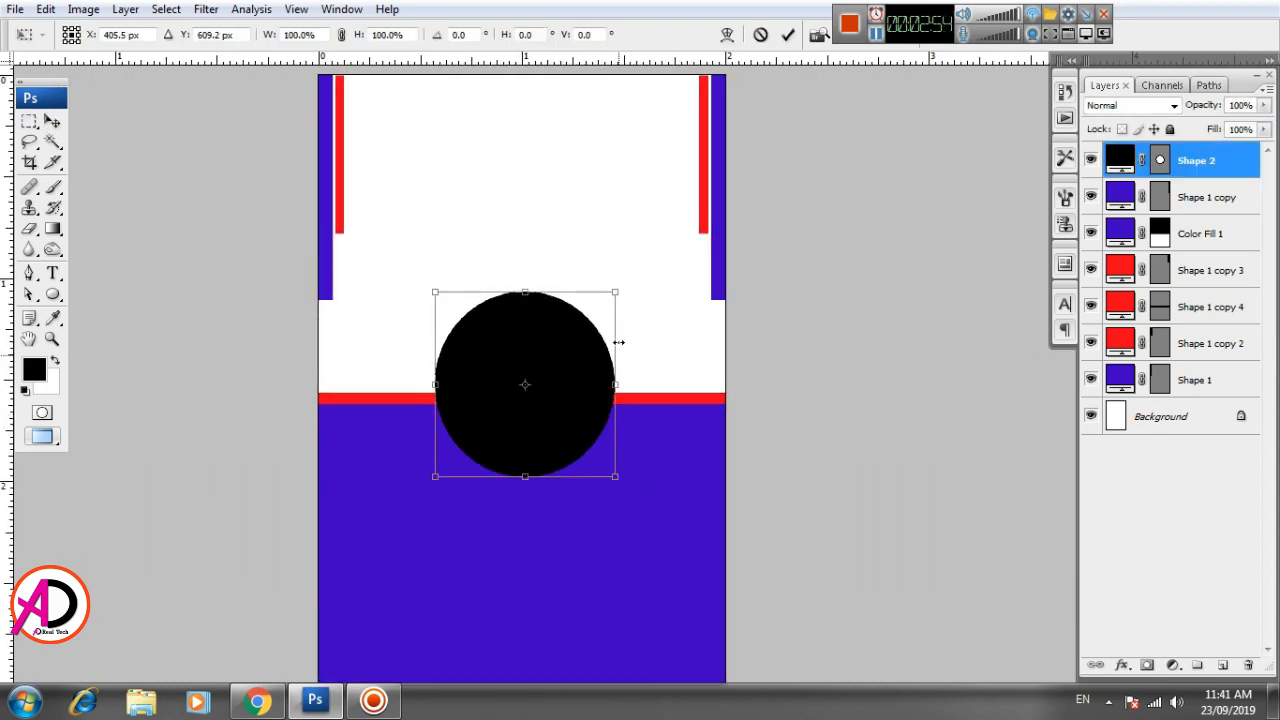
{"action": "left_click_drag", "start_coordinate": [620, 291], "coordinate": [631, 286]}
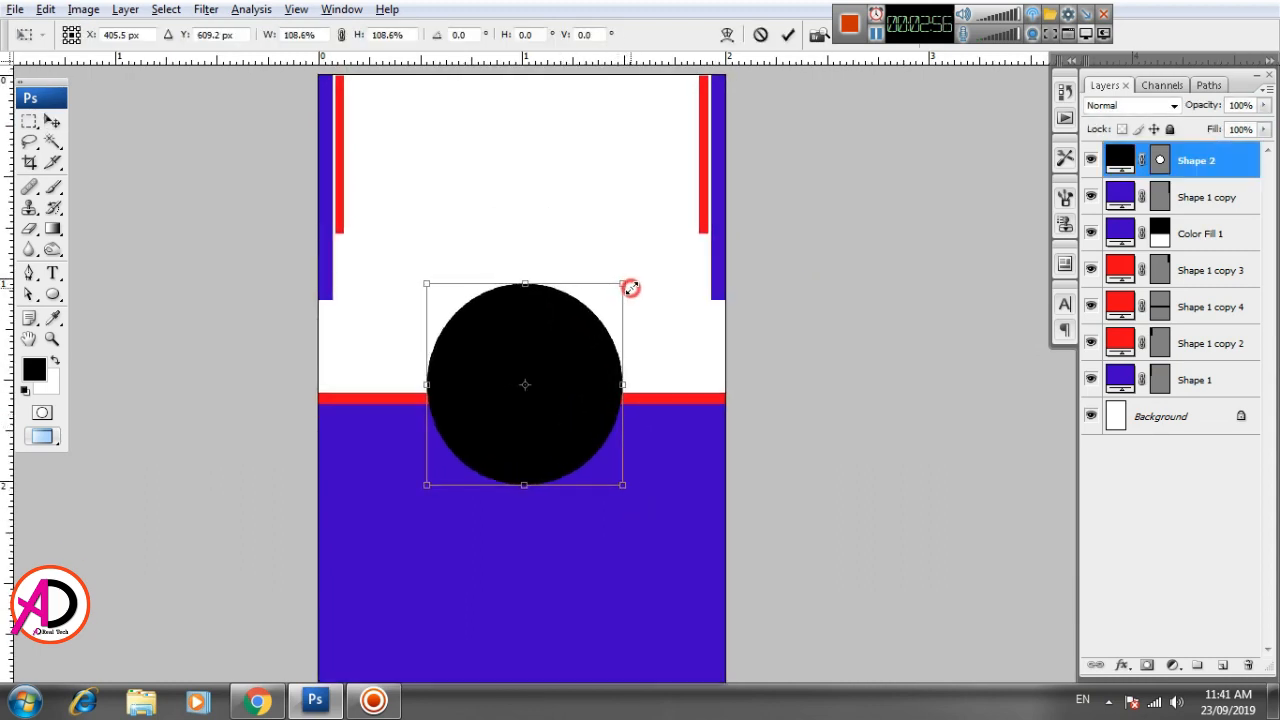
{"action": "key", "text": "space"}
{"action": "left_click_drag", "start_coordinate": [712, 458], "coordinate": [708, 443]}
{"action": "key", "text": "Return"}
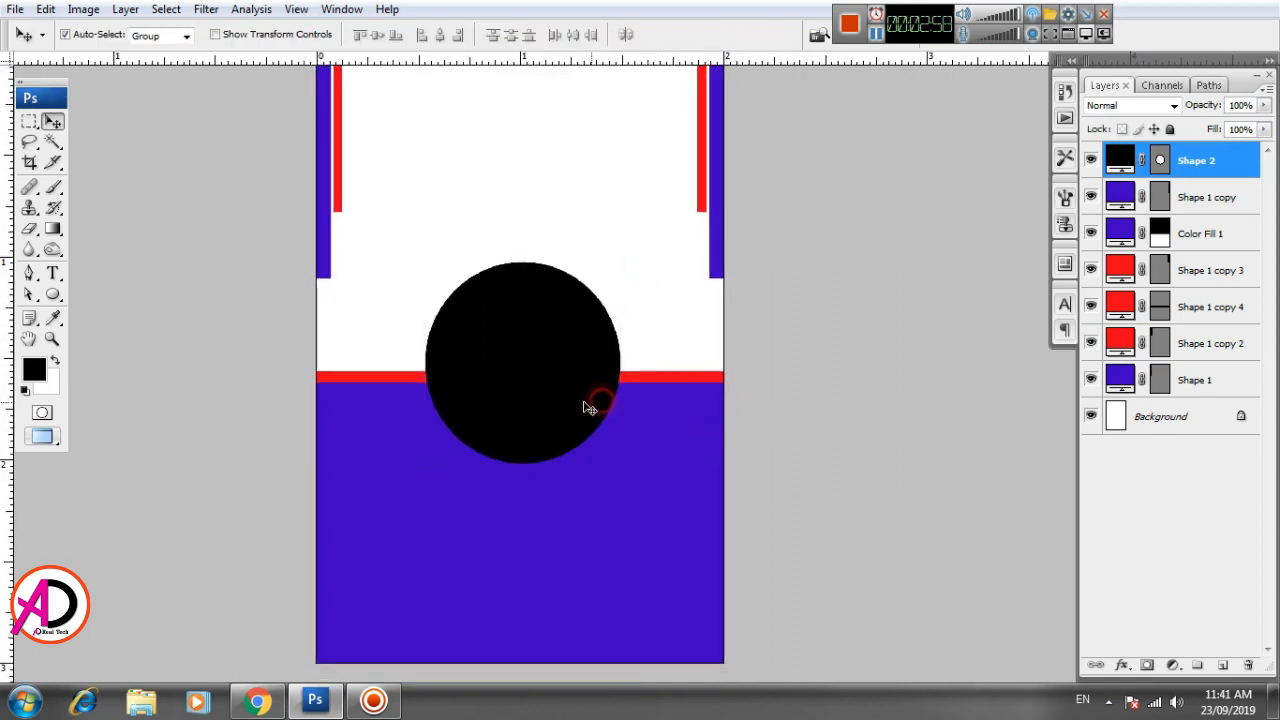
- Open the "logo global touch" image from Local Disk (E:) in Photoshop
{"action": "key", "text": "space"}
{"action": "left_click_drag", "start_coordinate": [646, 449], "coordinate": [653, 493]}
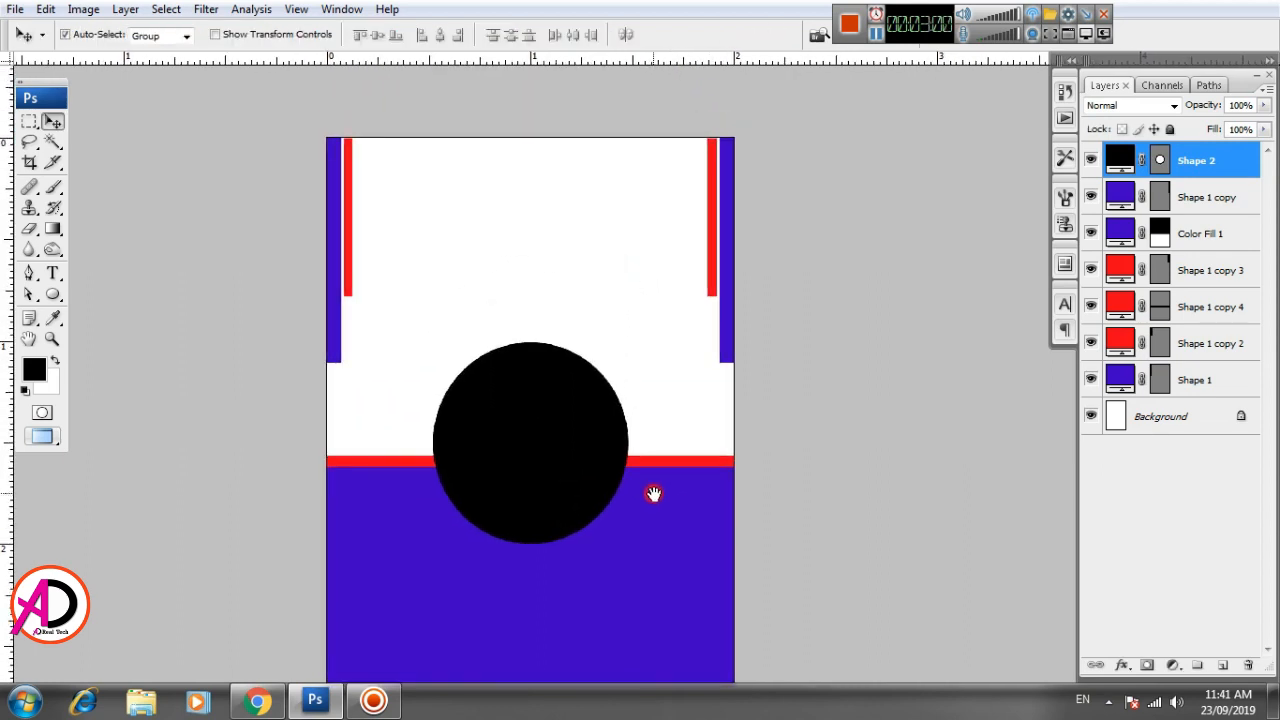
{"action": "mouse_move", "coordinate": [623, 445]}
{"action": "left_mouse_down"}
{"action": "mouse_move", "coordinate": [581, 469]}
{"action": "mouse_move", "coordinate": [623, 458]}
{"action": "left_mouse_up"}
{"action": "key", "text": "space"}
{"action": "key", "text": "space"}
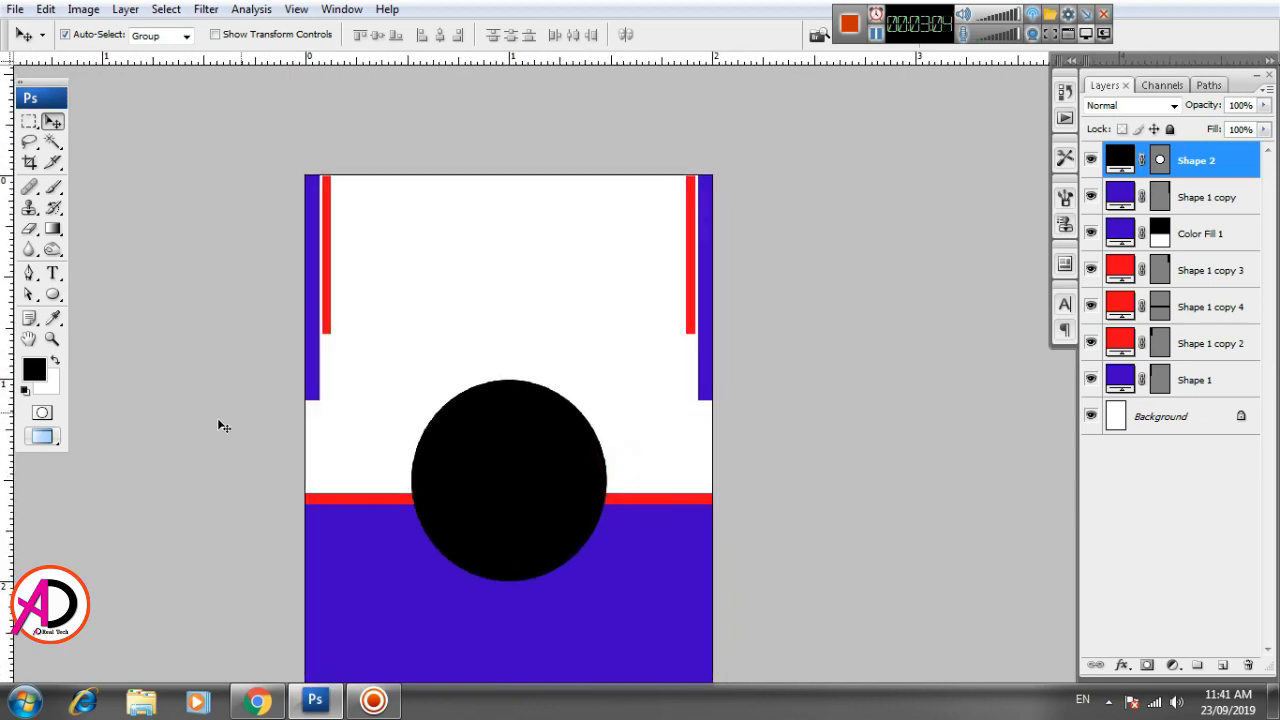
{"action": "left_click", "coordinate": [141, 700]}
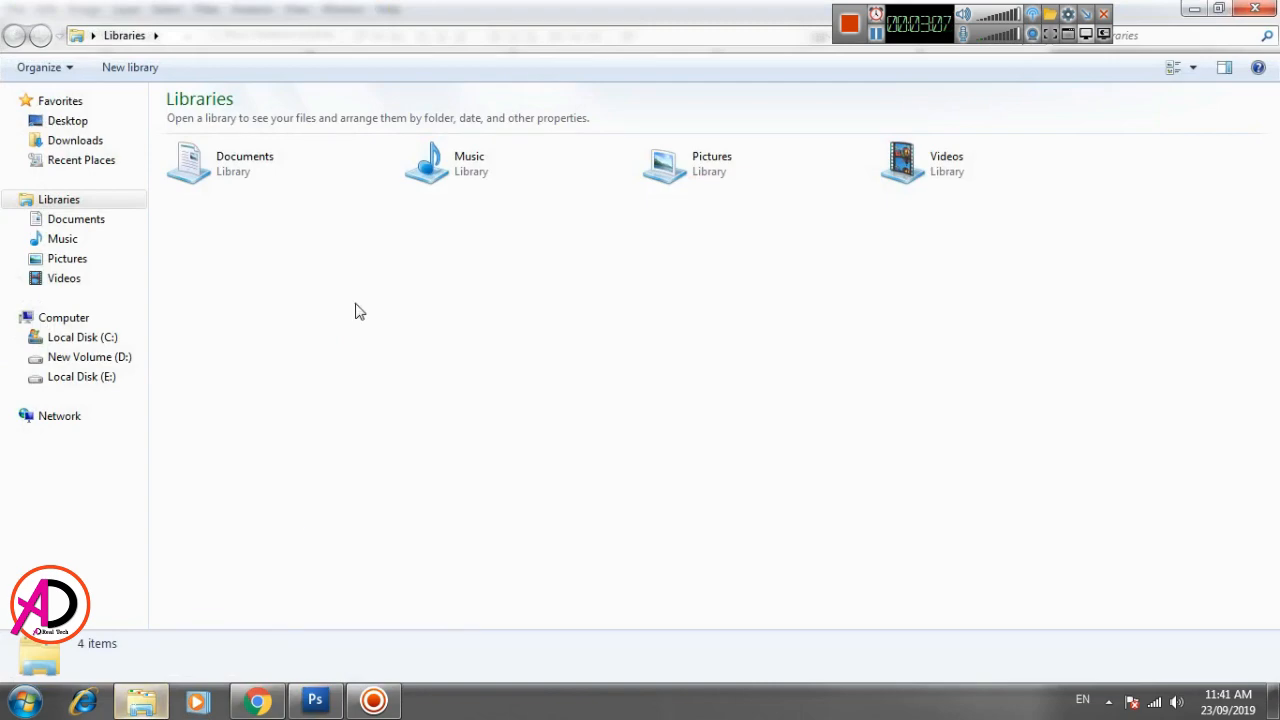
{"action": "left_click", "coordinate": [72, 122]}
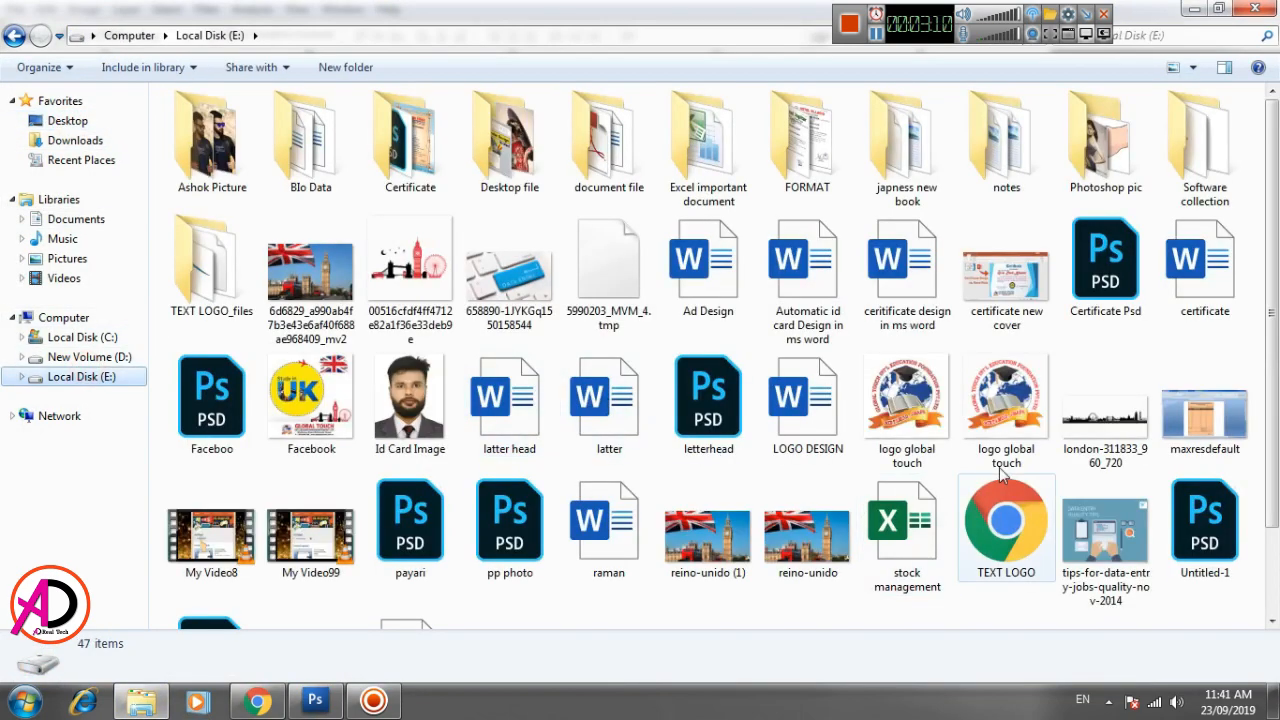
{"action": "left_click_drag", "start_coordinate": [1003, 400], "coordinate": [510, 305]}
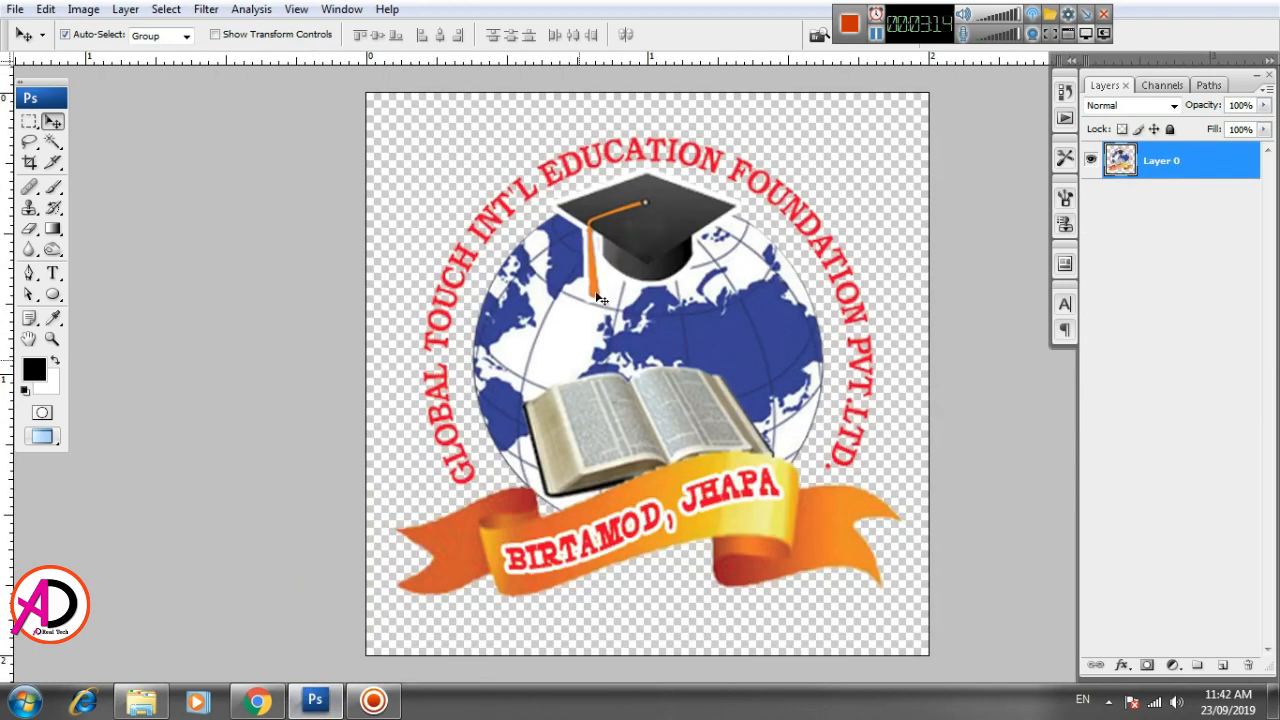
- Copy the entire logo canvas and paste it into the portrait layout as a new layer
{"action": "mouse_move", "coordinate": [625, 346]}
{"action": "left_mouse_down"}
{"action": "mouse_move", "coordinate": [564, 361]}
{"action": "mouse_move", "coordinate": [610, 348]}
{"action": "left_mouse_up"}
{"action": "key", "text": "ctrl+a"}
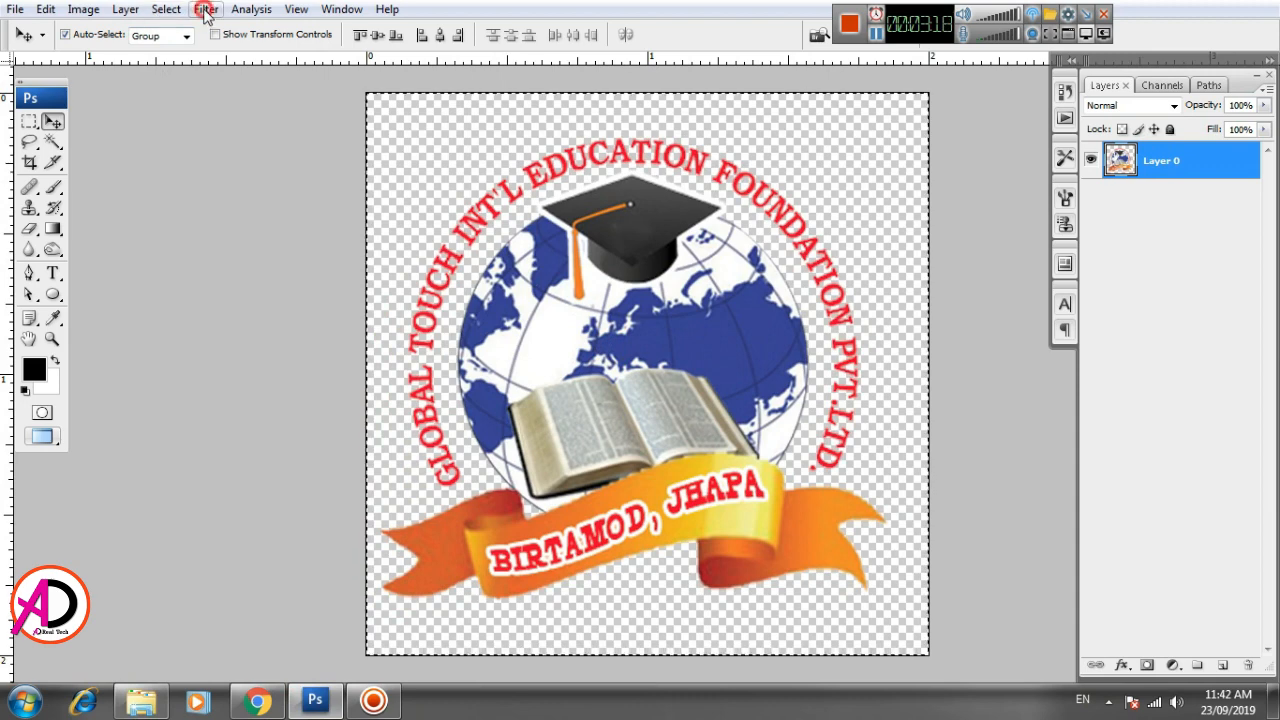
{"action": "left_click", "coordinate": [165, 9]}
{"action": "left_click", "coordinate": [165, 9]}
{"action": "left_click", "coordinate": [45, 9]}
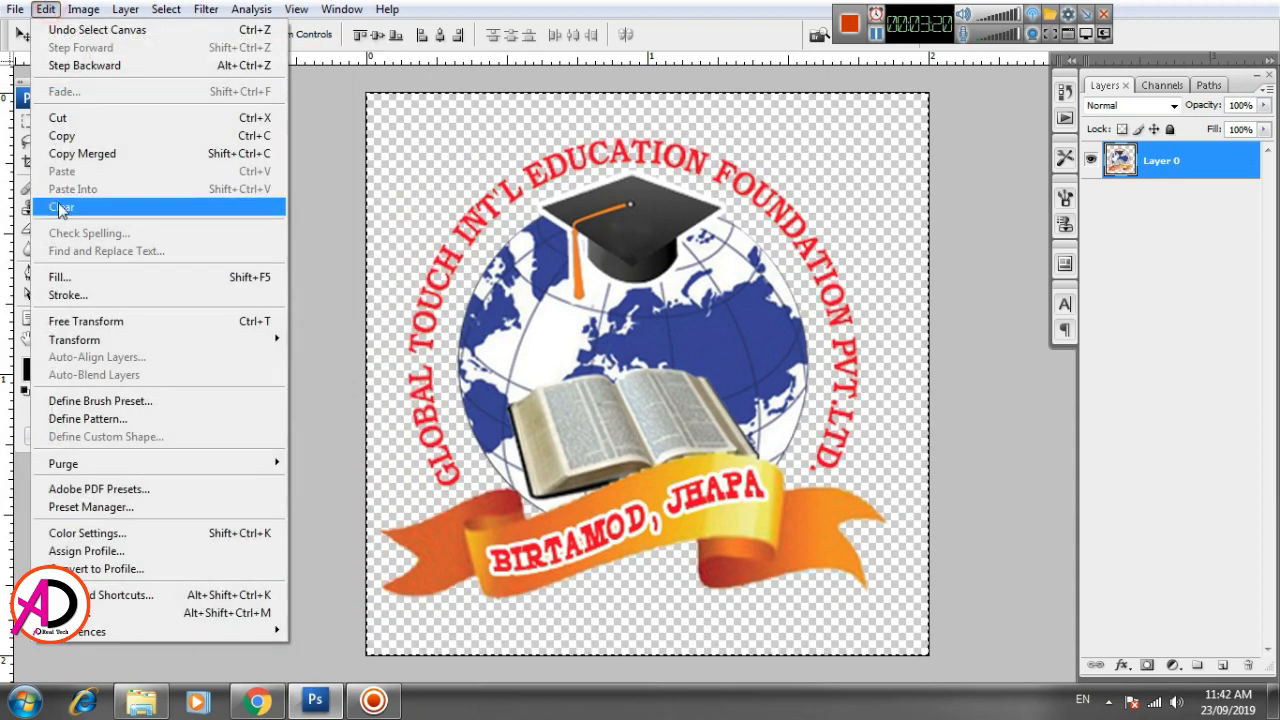
{"action": "left_click", "coordinate": [62, 135]}
{"action": "key", "text": "ctrl+Tab"}
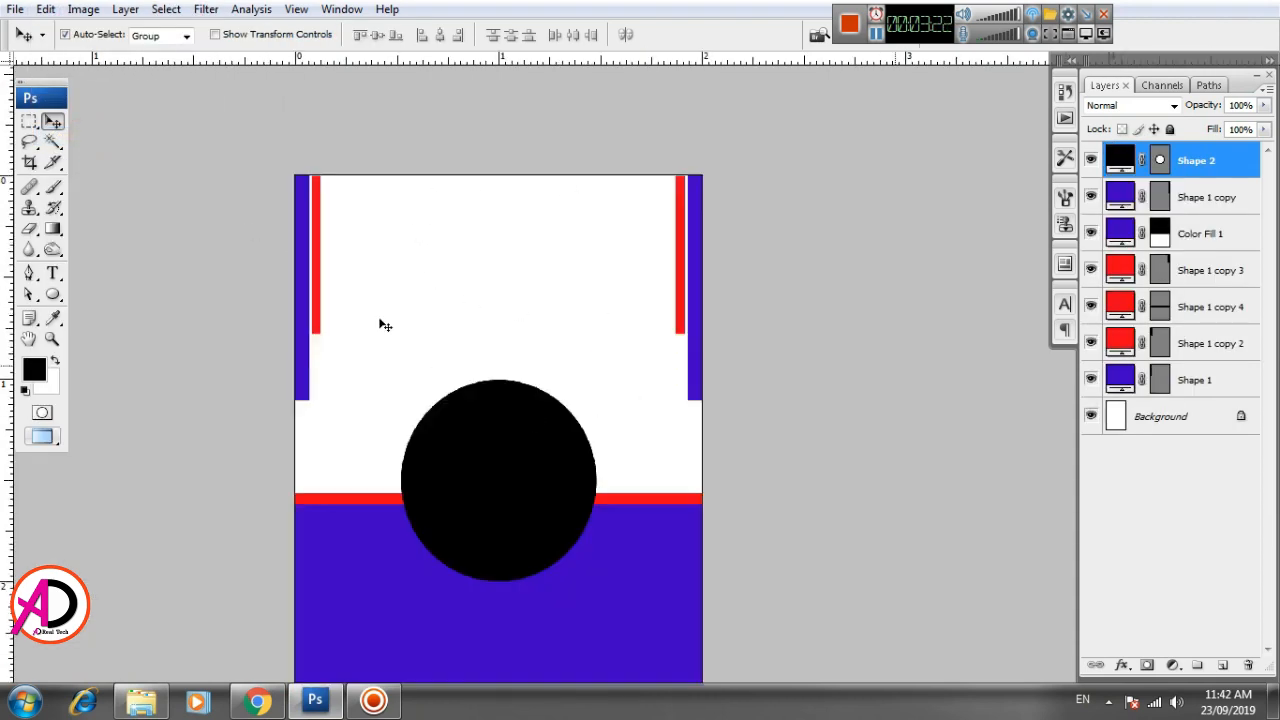
{"action": "left_click", "coordinate": [45, 9]}
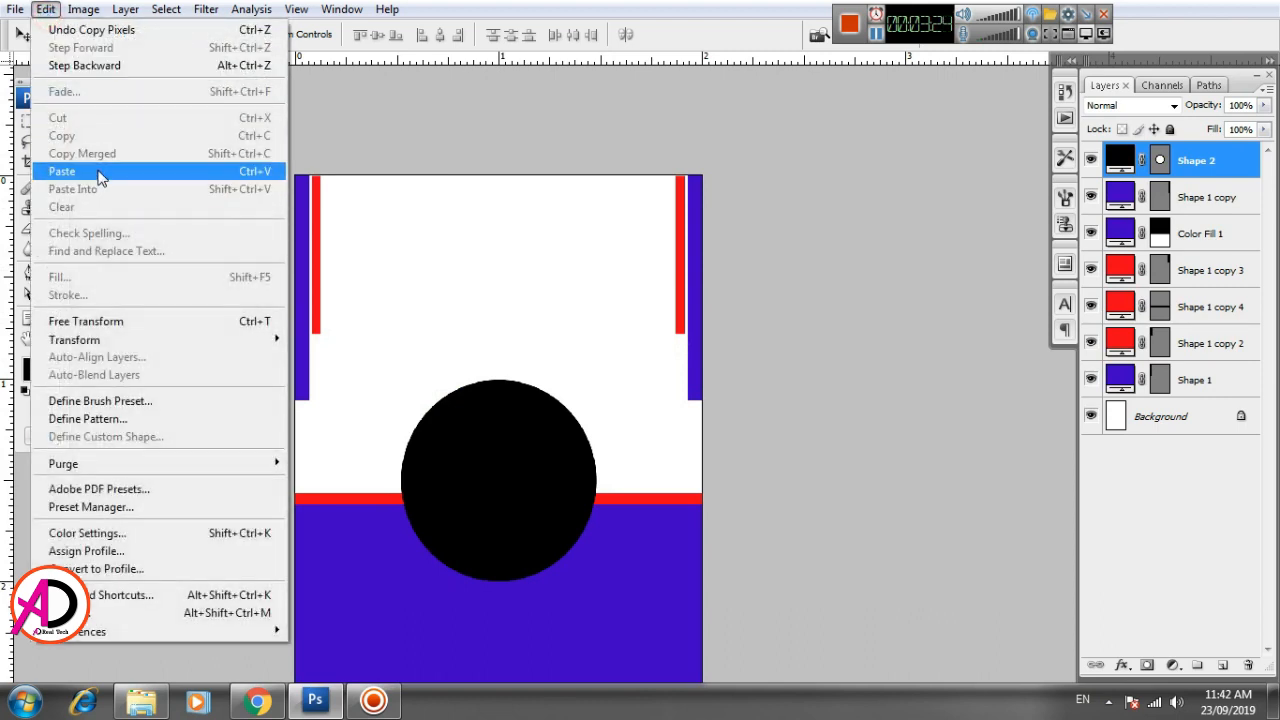
{"action": "left_click", "coordinate": [98, 170]}
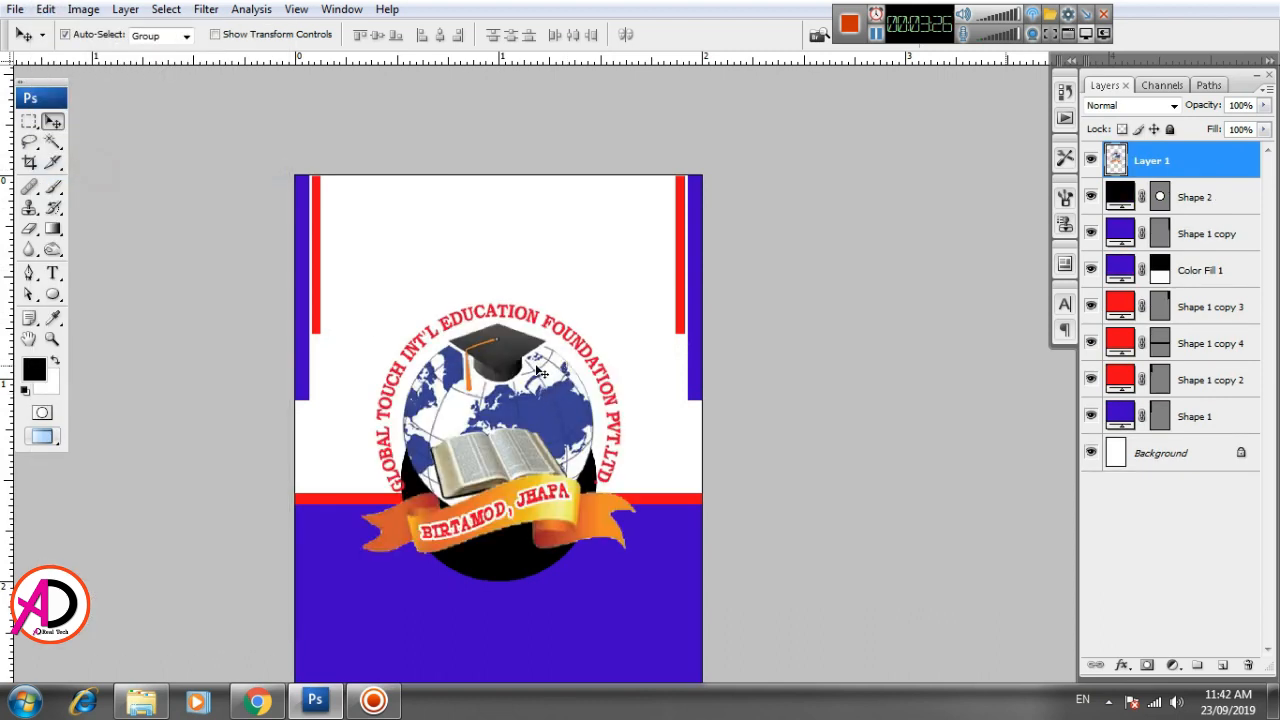
- Scale the pasted logo down to about a third of an inch wide and place it near the middle of the page's top edge
{"action": "key", "text": "ctrl+t"}
{"action": "left_click_drag", "start_coordinate": [638, 298], "coordinate": [503, 218]}
{"action": "key", "text": "Return"}
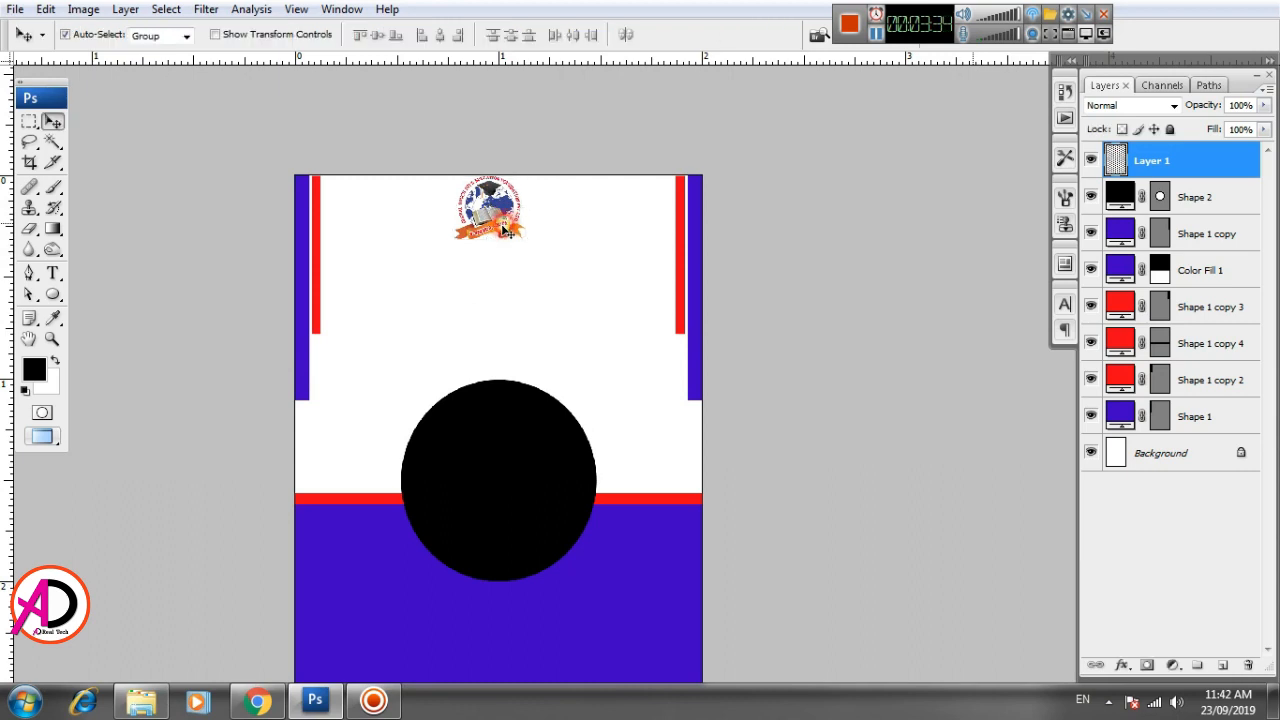
- Place a vertical guide through the page's horizontal center at about 1 inch
{"action": "left_click_drag", "start_coordinate": [554, 339], "coordinate": [577, 294]}
{"action": "left_click_drag", "start_coordinate": [6, 528], "coordinate": [521, 492]}
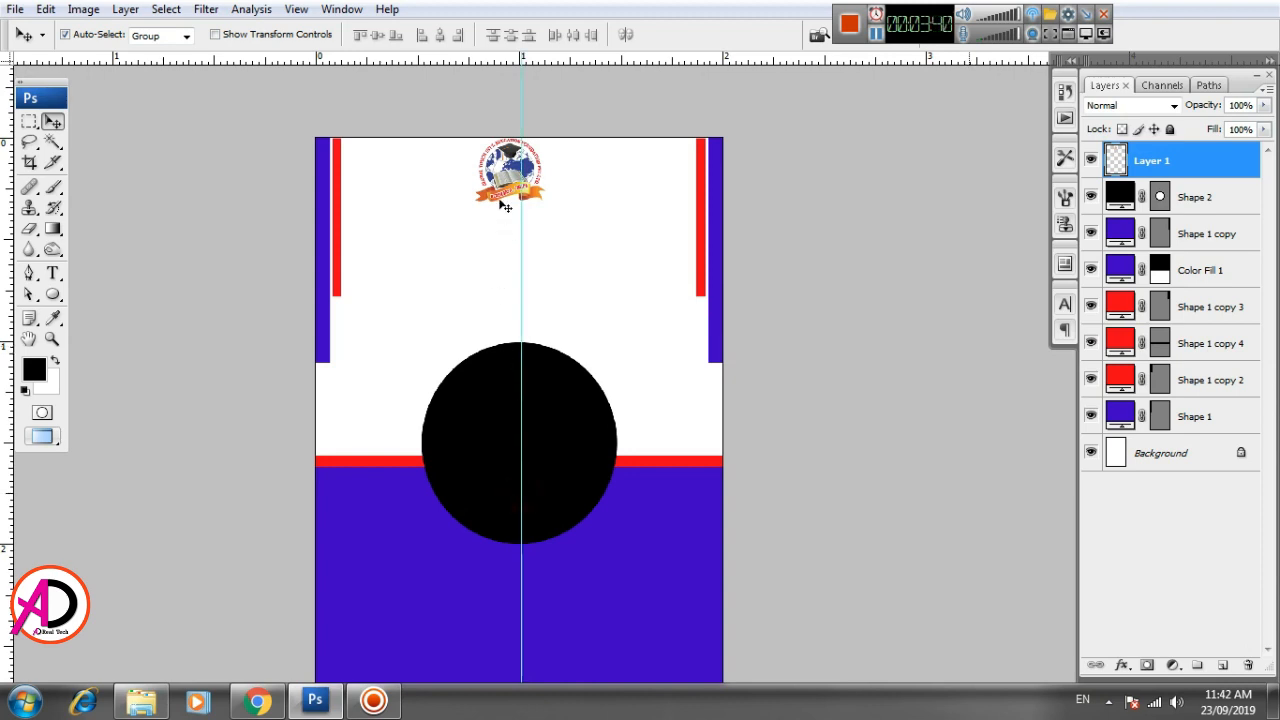
- Center the logo on the vertical guide with a small gap below the page's top edge, and hide the guides
{"action": "left_click_drag", "start_coordinate": [505, 206], "coordinate": [507, 196]}
{"action": "key", "text": "Down"}
{"action": "key", "text": "Down"}
{"action": "key", "text": "Down"}
{"action": "key", "text": "Down"}
{"action": "key", "text": "Down"}
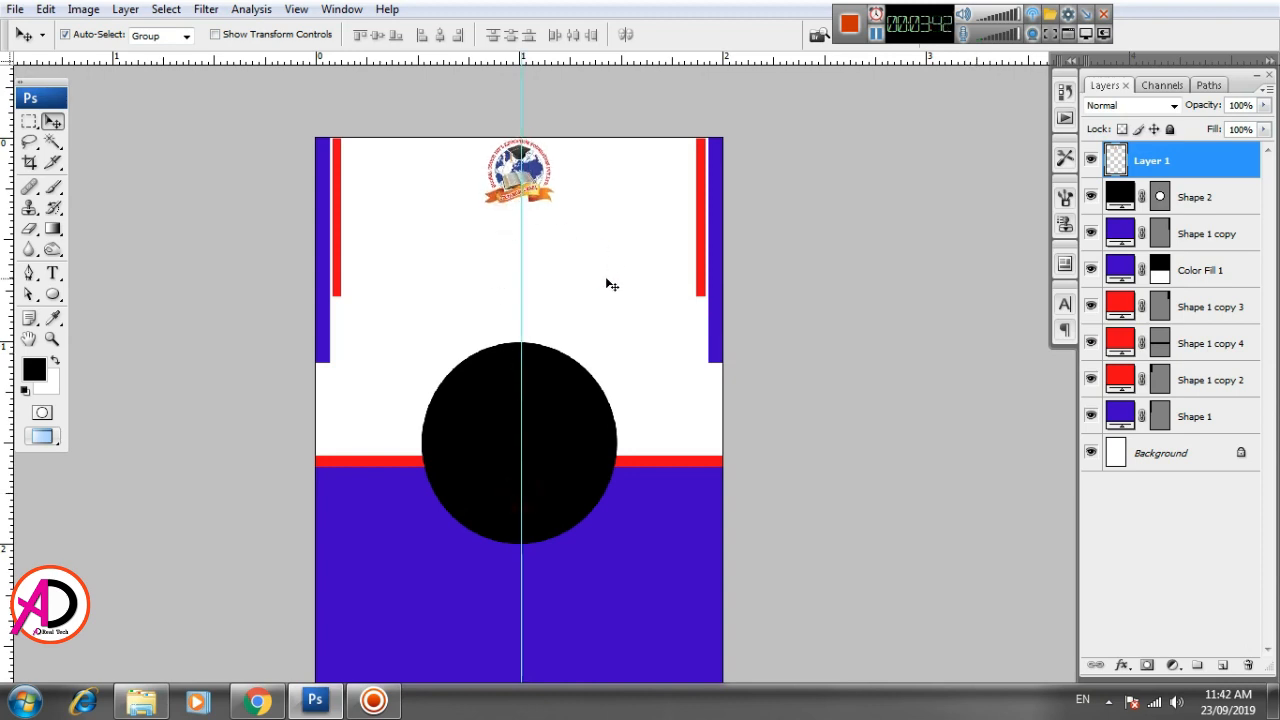
{"action": "key", "text": "Right"}
{"action": "key", "text": "Right"}
{"action": "key", "text": "Down"}
{"action": "key", "text": "Down"}
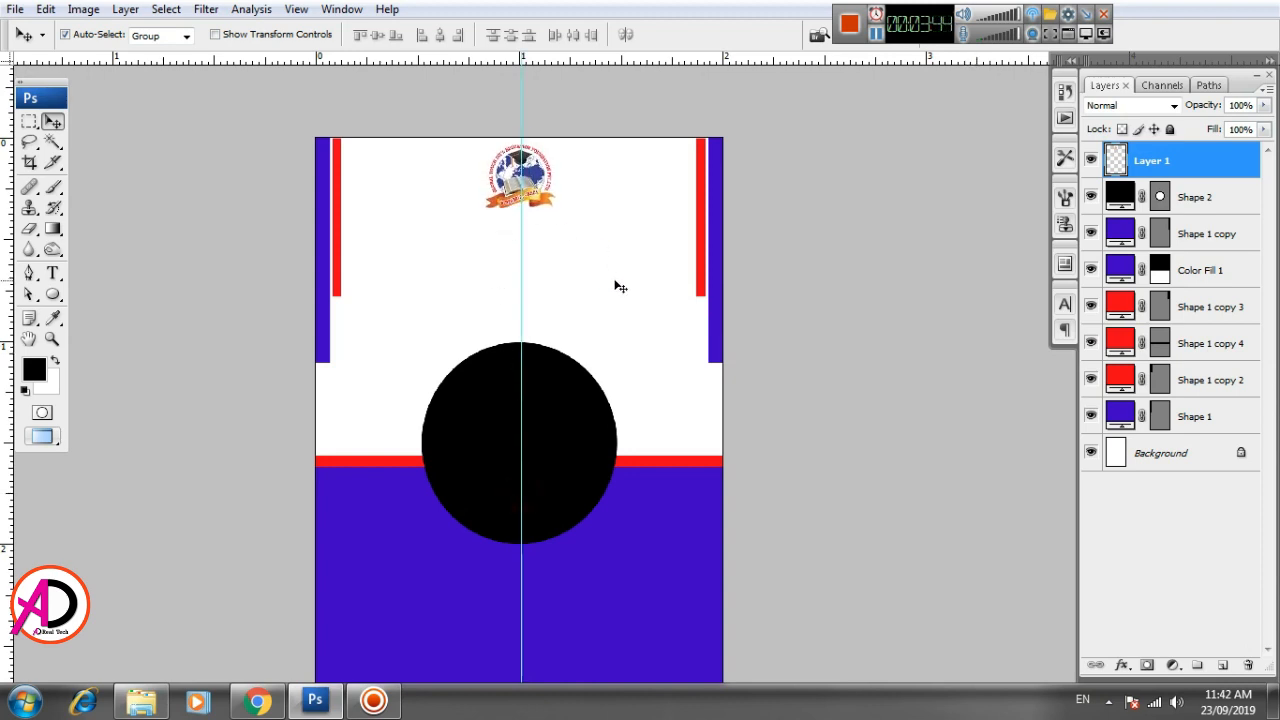
{"action": "scroll", "coordinate": [616, 380], "scroll_direction": "up", "scroll_amount": 2}
{"action": "left_click_drag", "start_coordinate": [597, 286], "coordinate": [621, 400]}
{"action": "key", "text": "ctrl+h"}
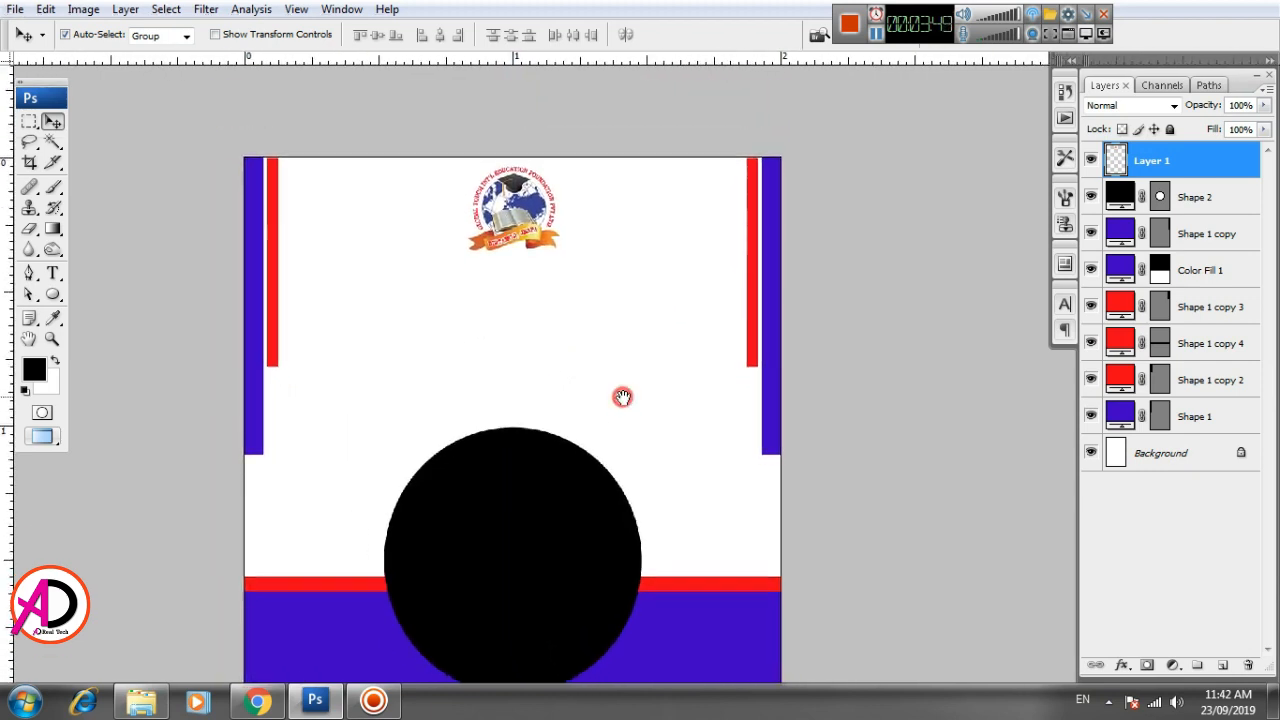
- Add the black text GLOBAL TOUCH in 10.08 pt Trebuchet MS Bold and place it directly beneath the logo
{"action": "left_click", "coordinate": [53, 272]}
{"action": "left_click", "coordinate": [334, 355]}
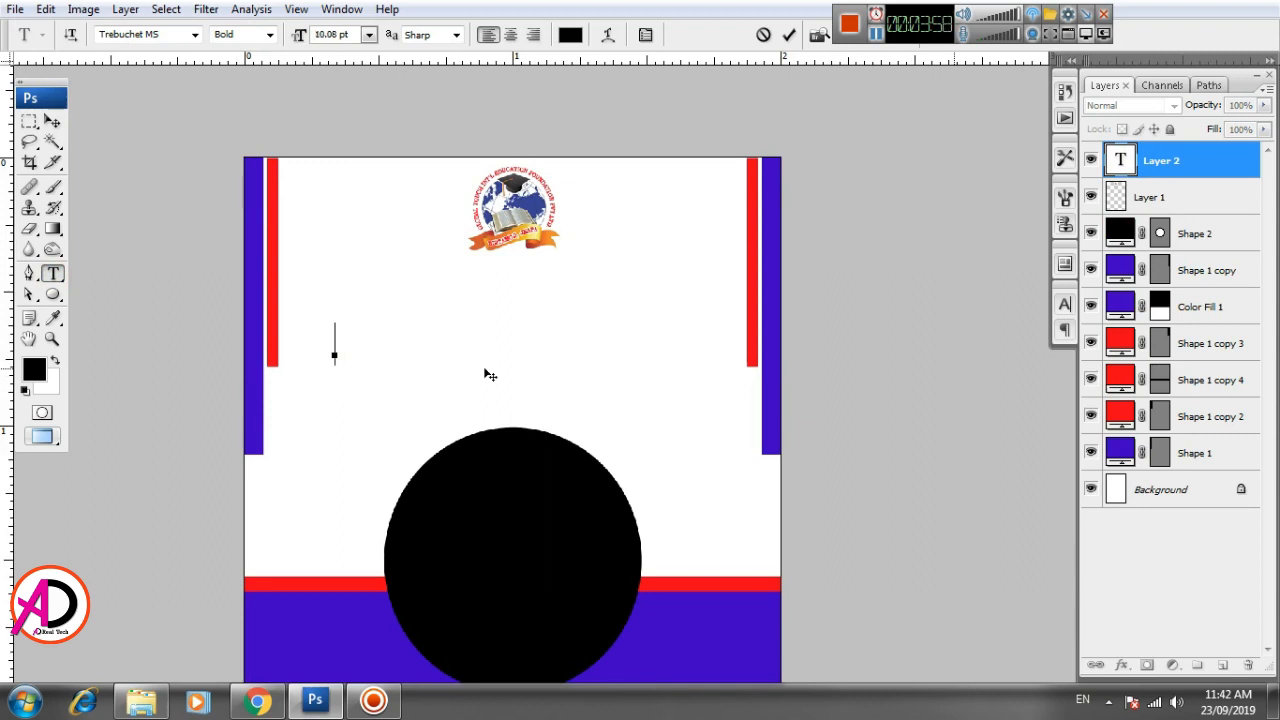
{"action": "type", "text": "GLO"}
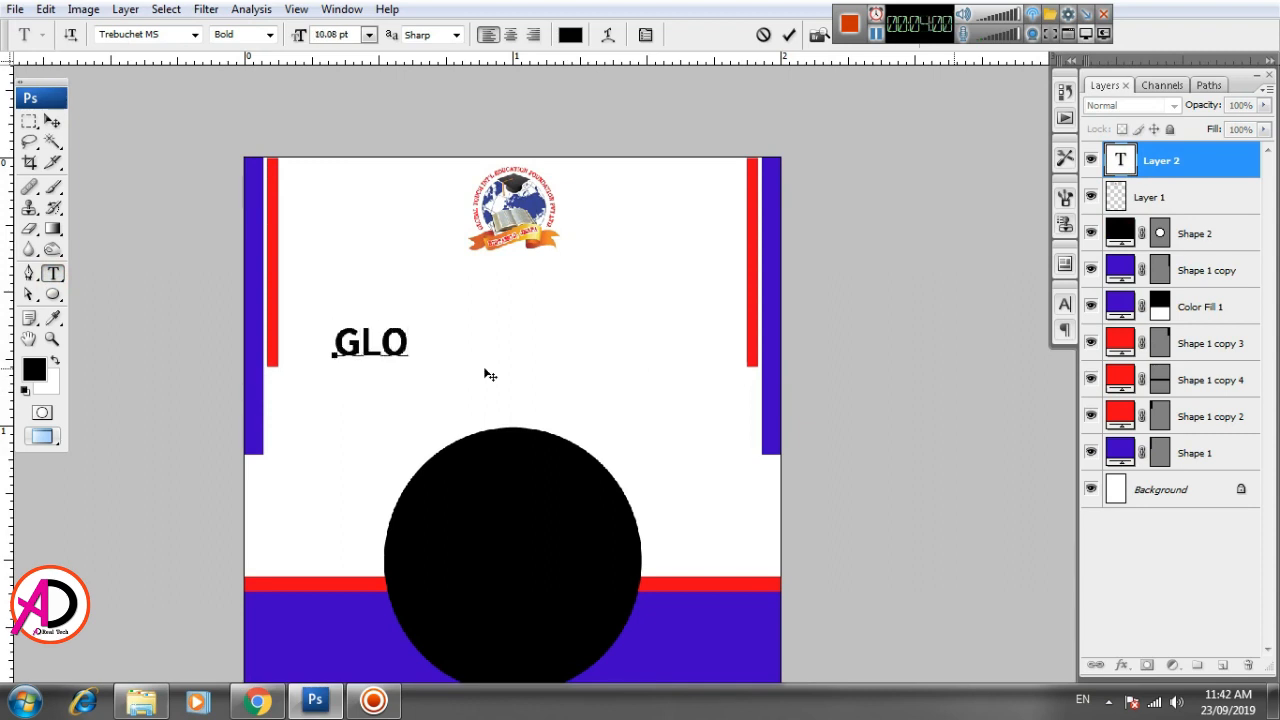
{"action": "type", "text": "BAL TOCU"}
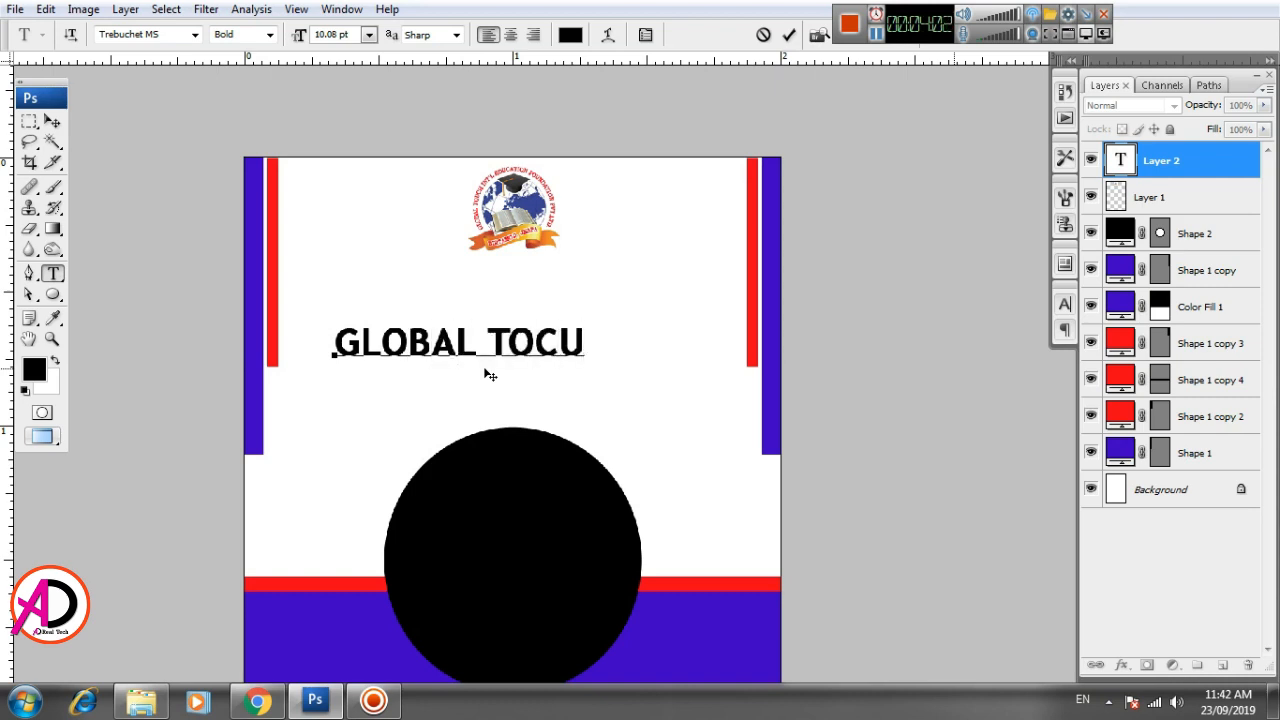
{"action": "key", "text": "BackSpace"}
{"action": "key", "text": "BackSpace"}
{"action": "key", "text": "BackSpace"}
{"action": "type", "text": "OUCH"}
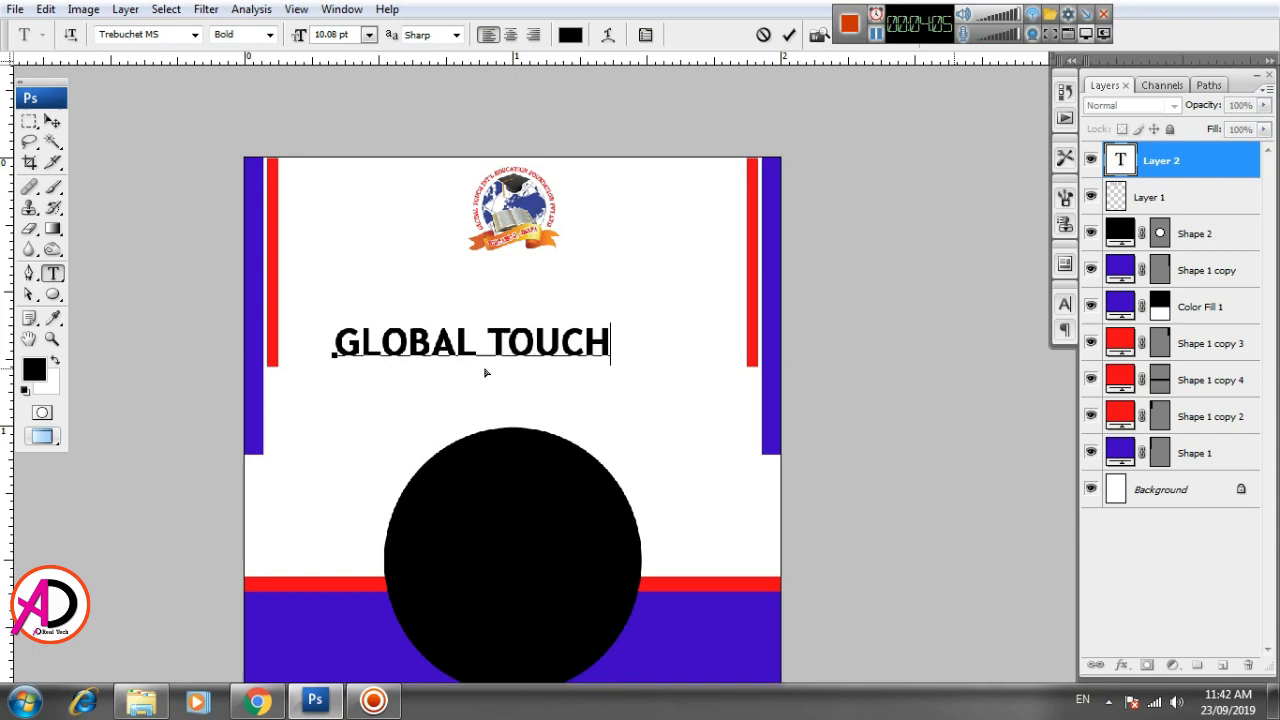
{"action": "left_click", "coordinate": [484, 367]}
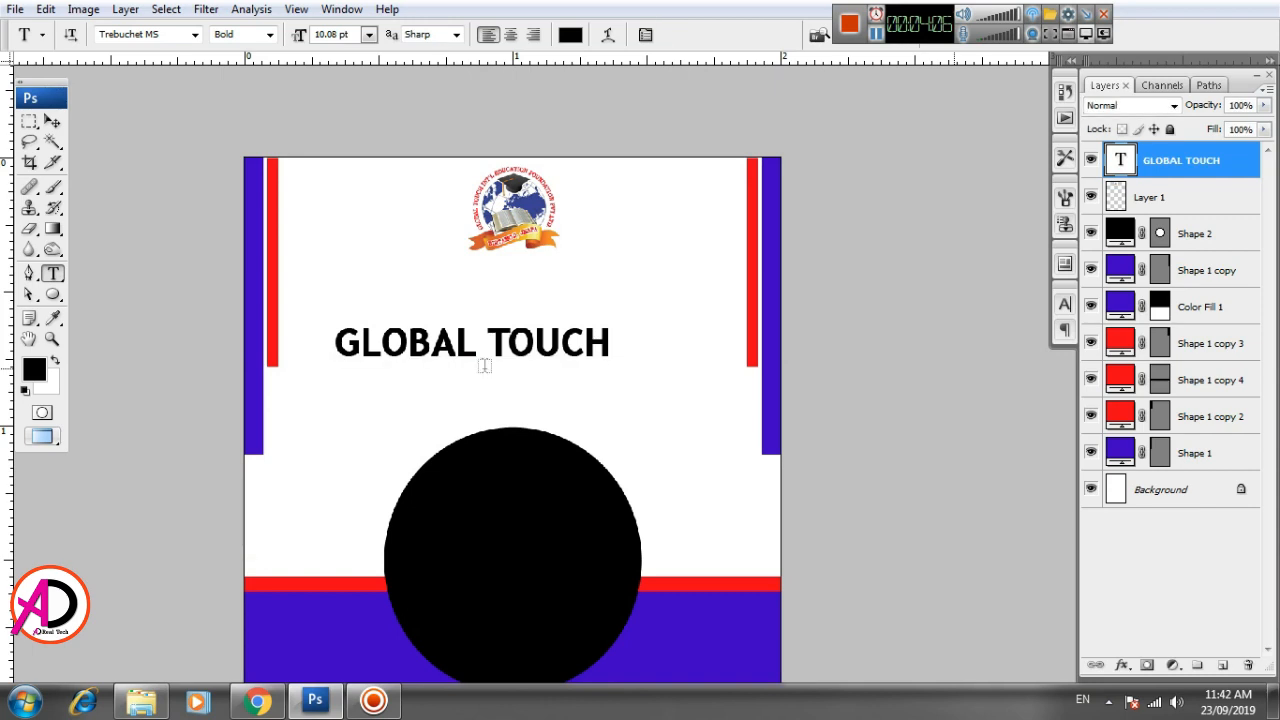
{"action": "left_click", "coordinate": [52, 120]}
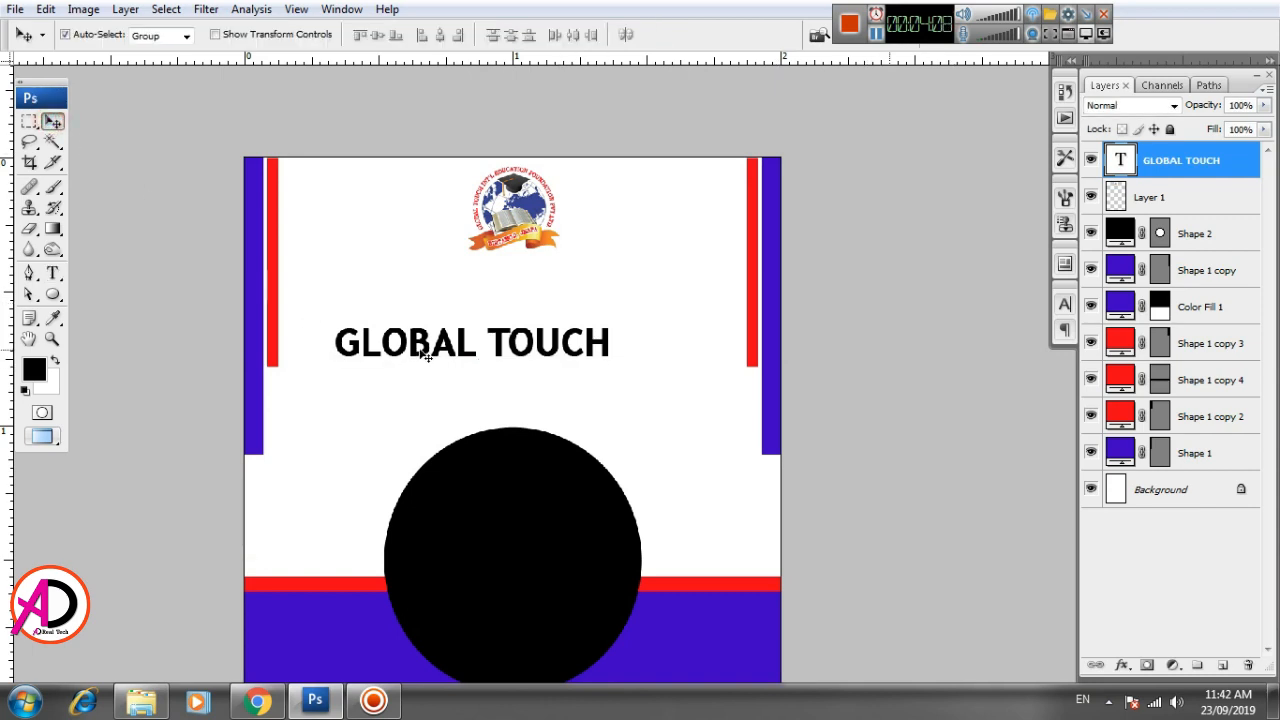
{"action": "left_click_drag", "start_coordinate": [427, 356], "coordinate": [463, 280]}
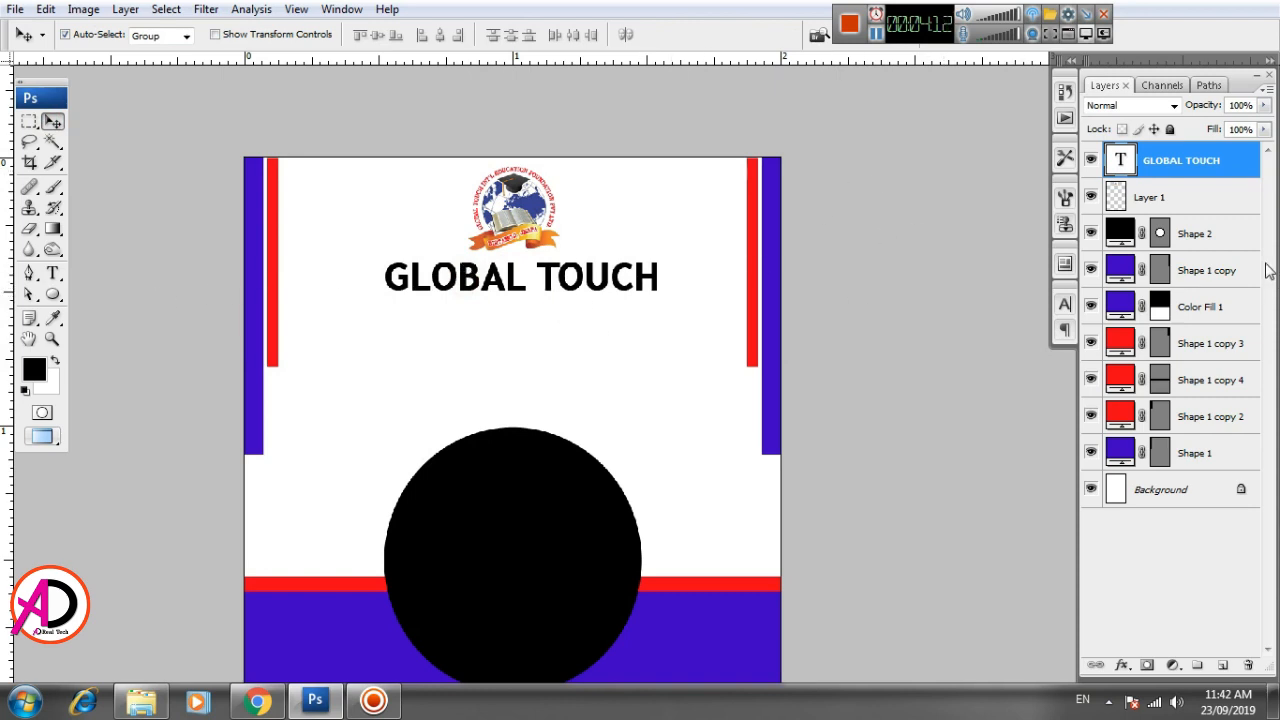
- Change the GLOBAL TOUCH text's font to Bell Gothic Std Bold with Faux Bold on
{"action": "left_click", "coordinate": [53, 272]}
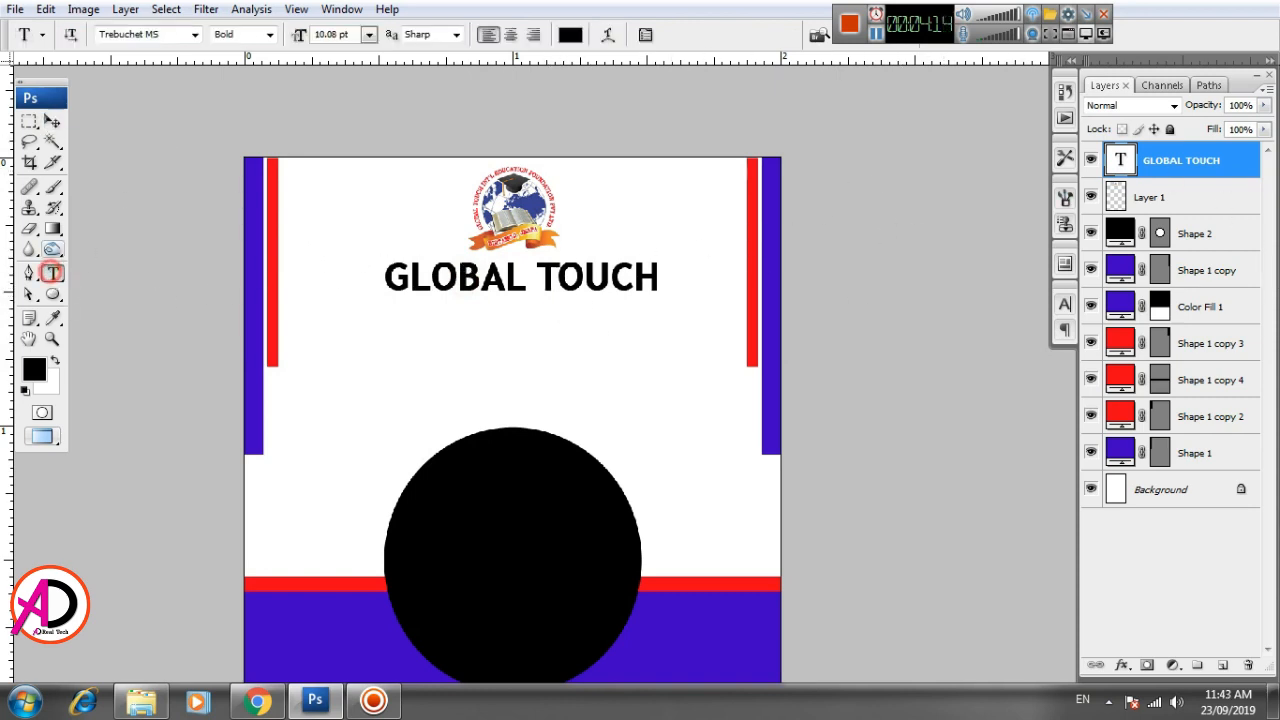
{"action": "left_click", "coordinate": [194, 34]}
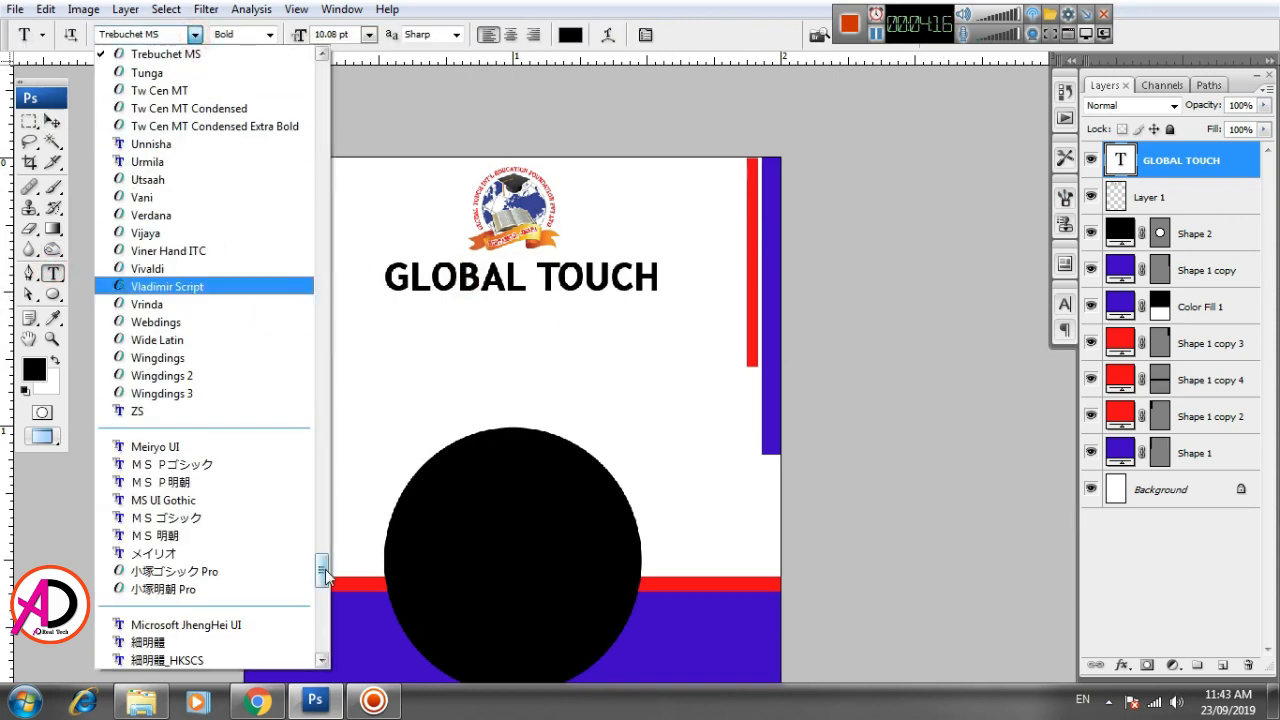
{"action": "left_click_drag", "start_coordinate": [322, 569], "coordinate": [336, 148]}
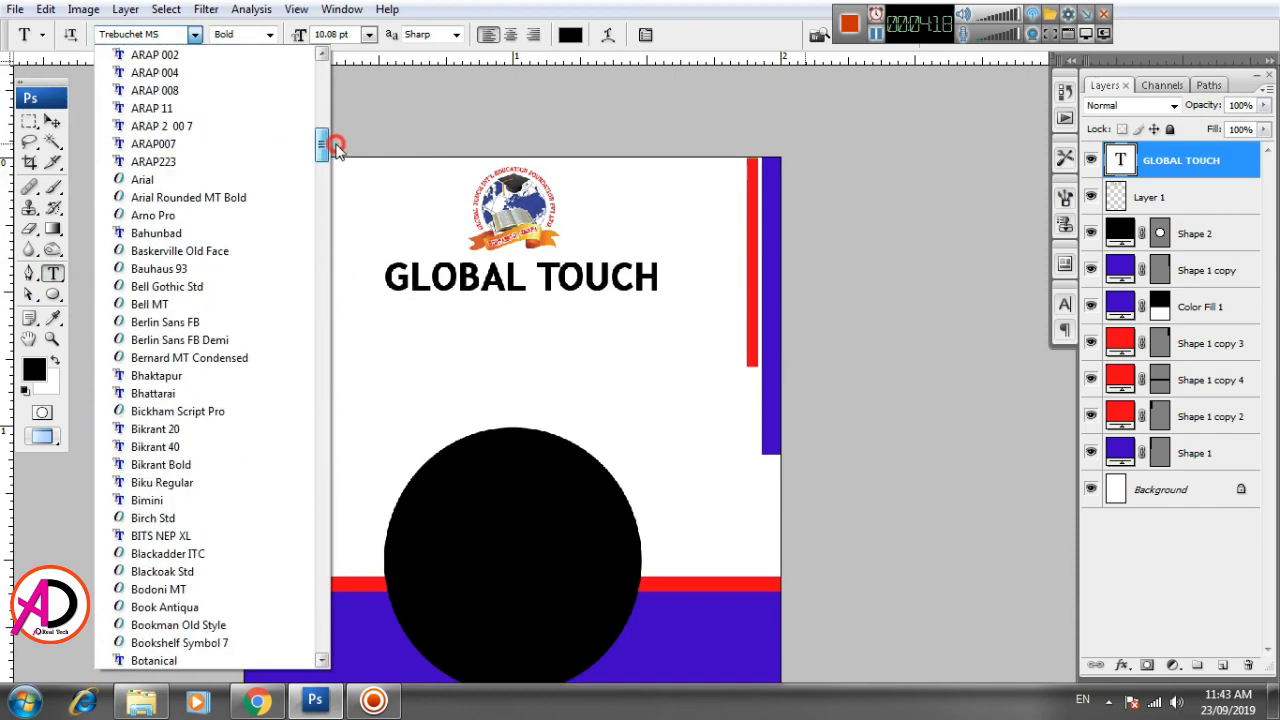
{"action": "left_click", "coordinate": [186, 232]}
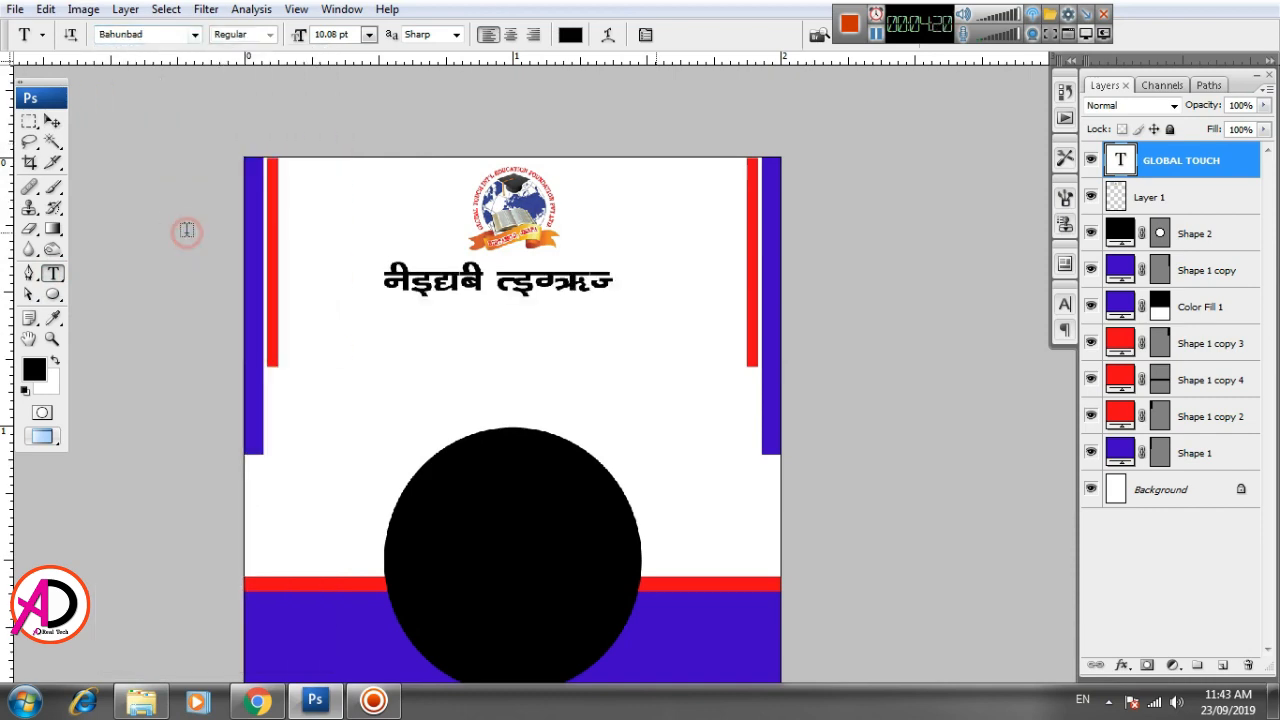
{"action": "left_click", "coordinate": [140, 34]}
{"action": "key", "text": "Down"}
{"action": "key", "text": "Down"}
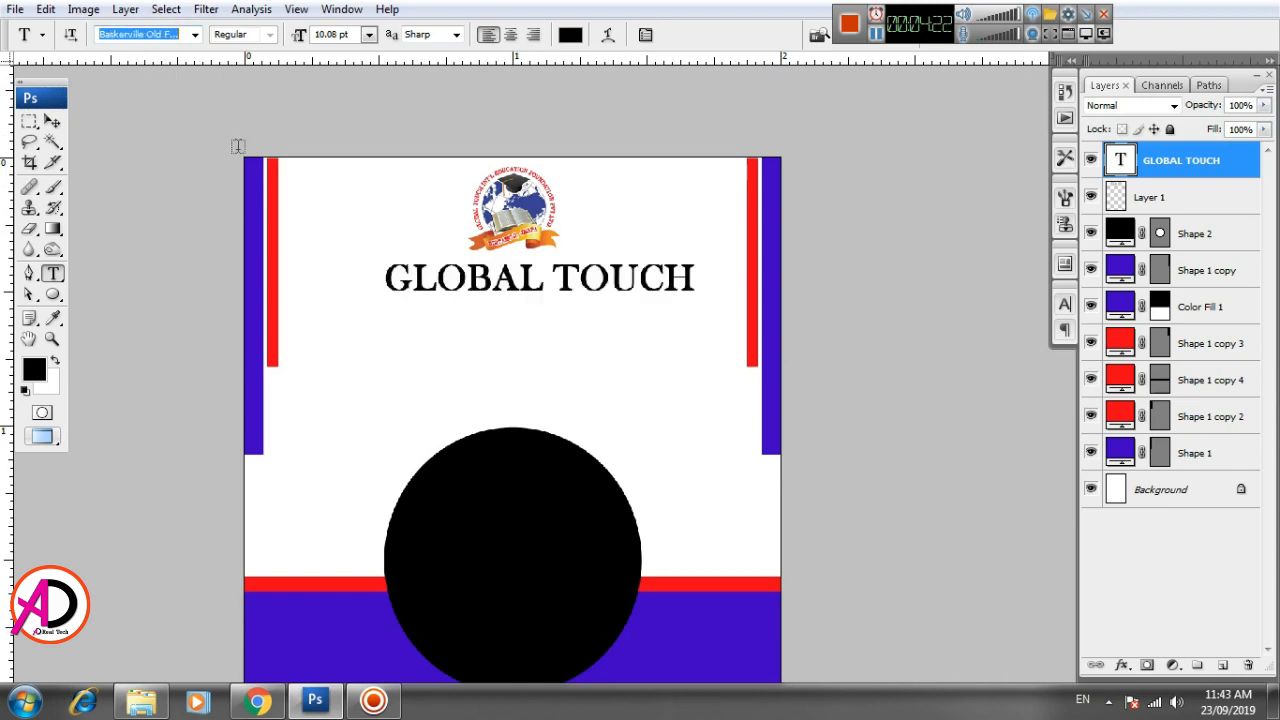
{"action": "key", "text": "Down"}
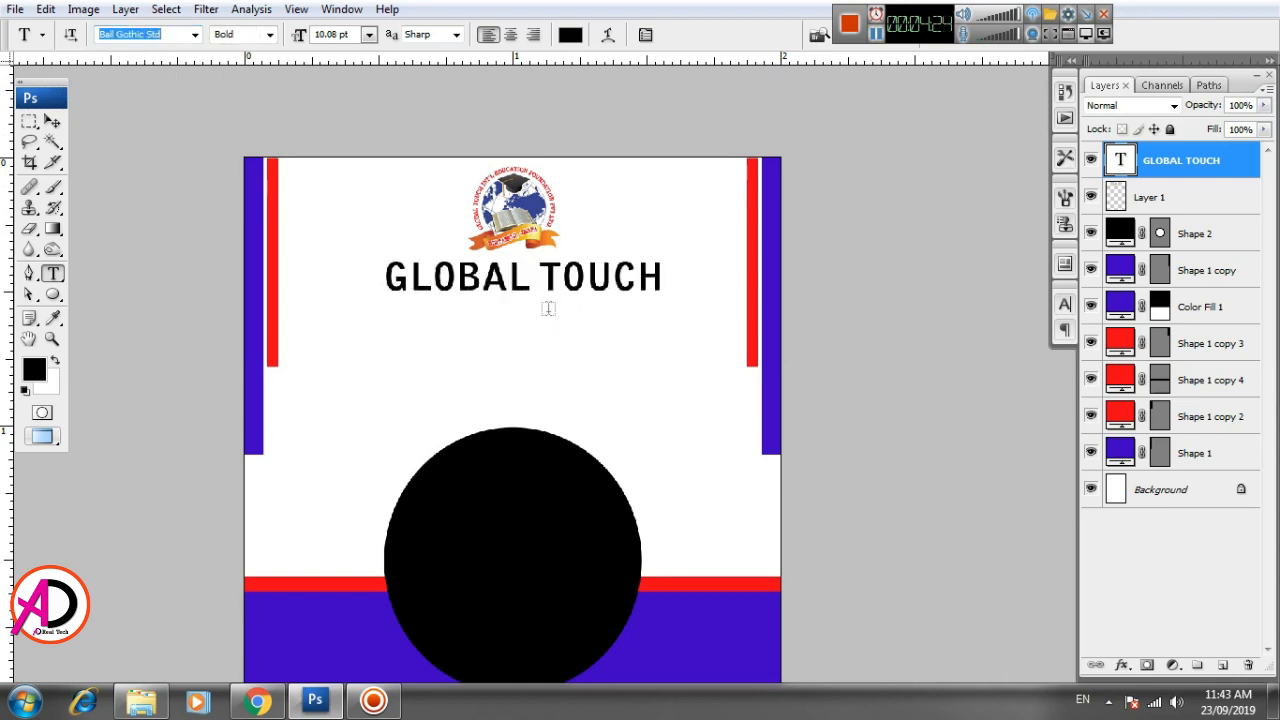
{"action": "left_click", "coordinate": [52, 121]}
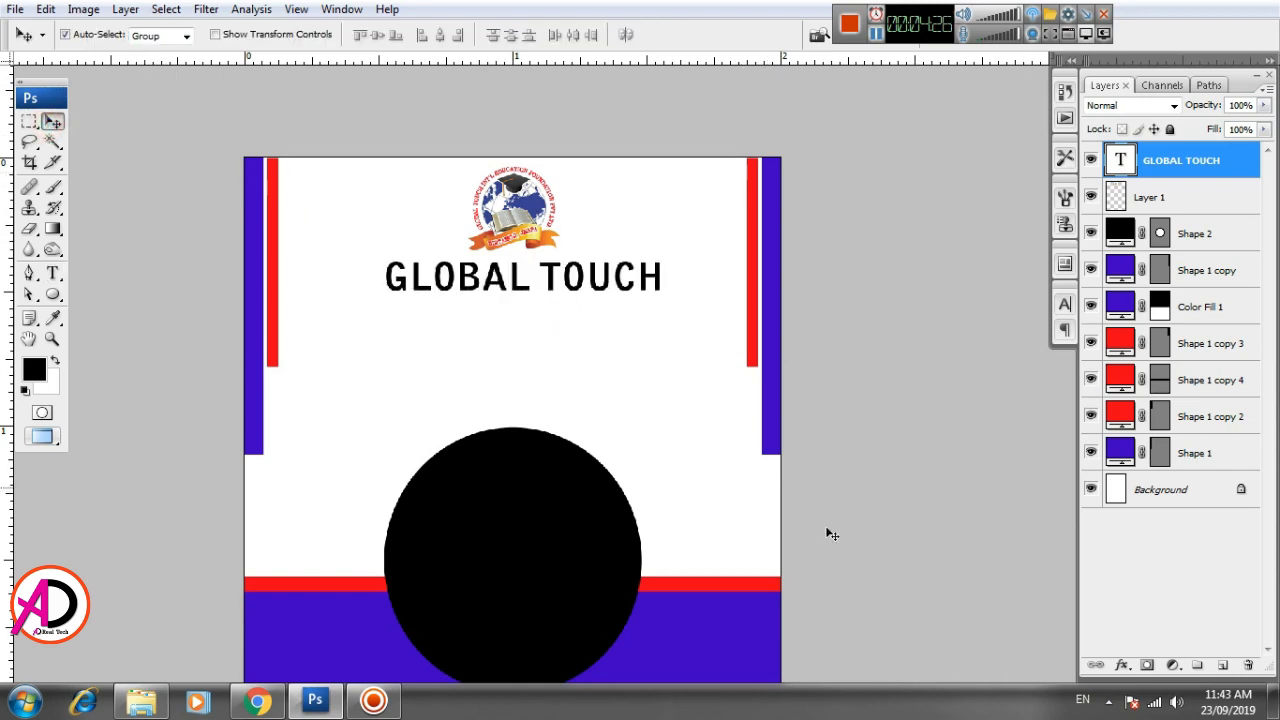
{"action": "left_click", "coordinate": [1059, 304]}
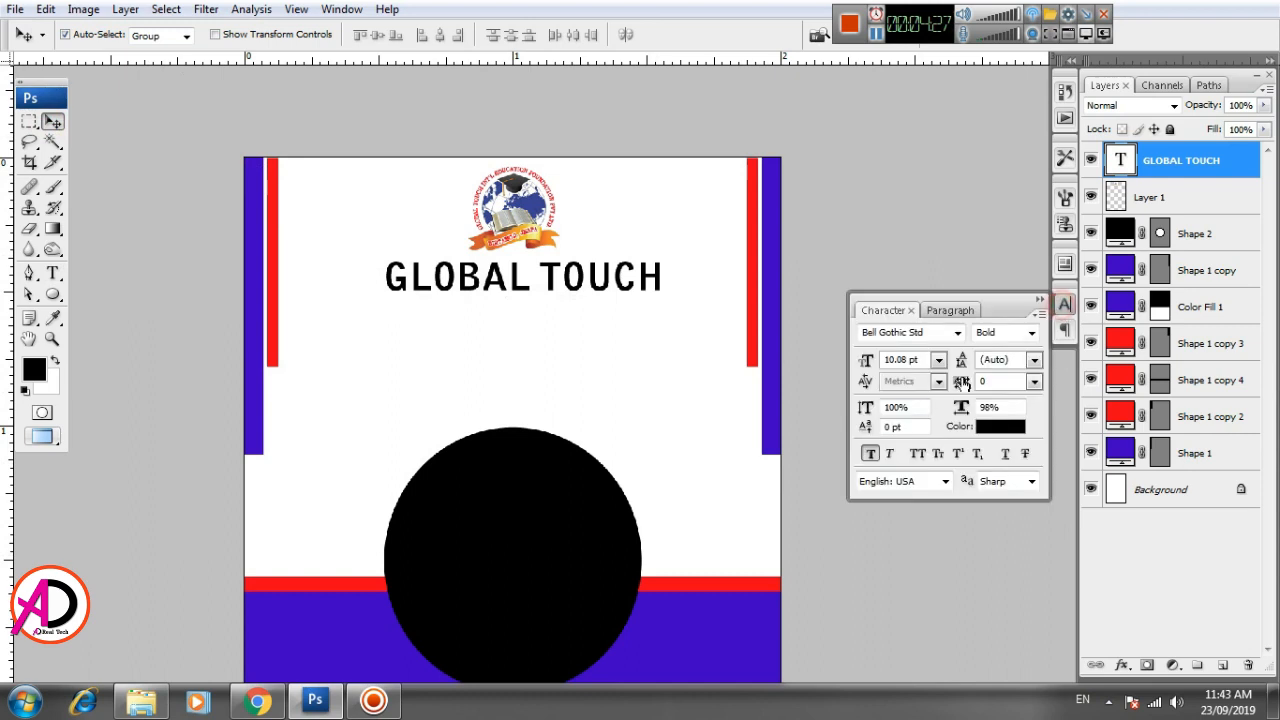
{"action": "left_click", "coordinate": [869, 453]}
{"action": "left_click", "coordinate": [869, 455]}
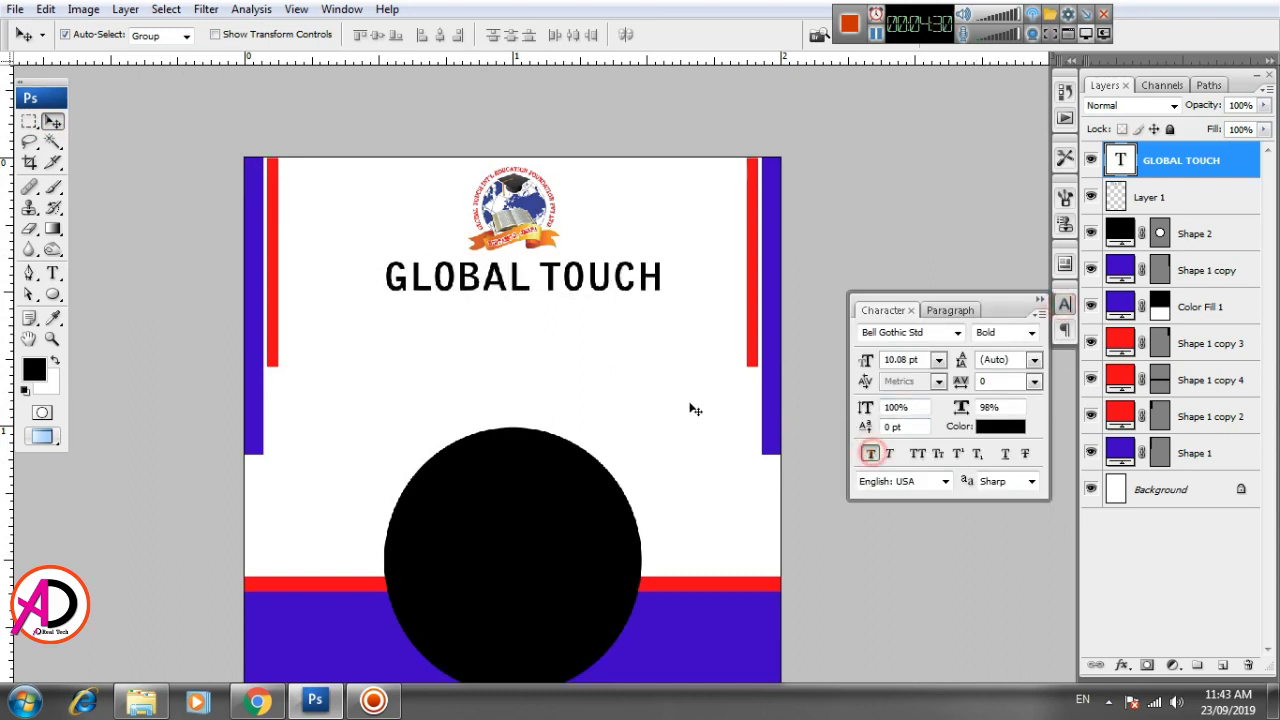
- Transform the GLOBAL TOUCH text to about 105% width and 93% height, centered beneath the logo
{"action": "left_click_drag", "start_coordinate": [550, 384], "coordinate": [525, 393]}
{"action": "key", "text": "ctrl+t"}
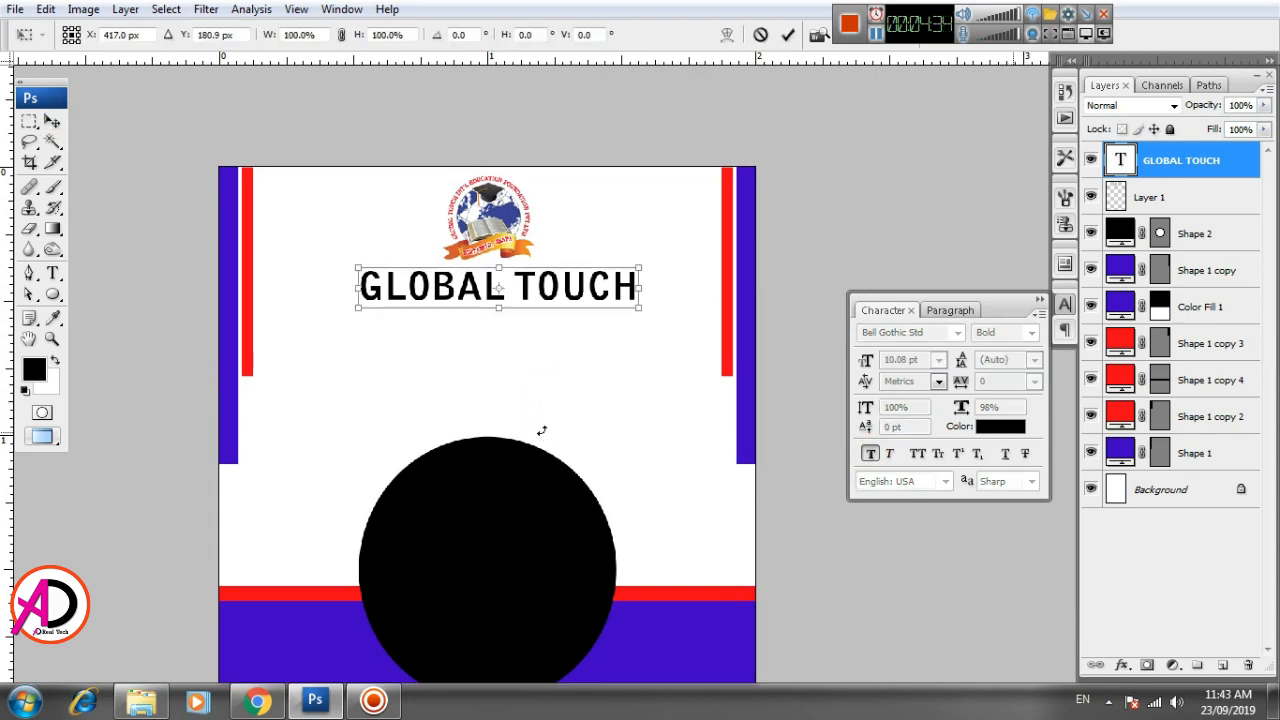
{"action": "left_click_drag", "start_coordinate": [498, 312], "coordinate": [497, 305]}
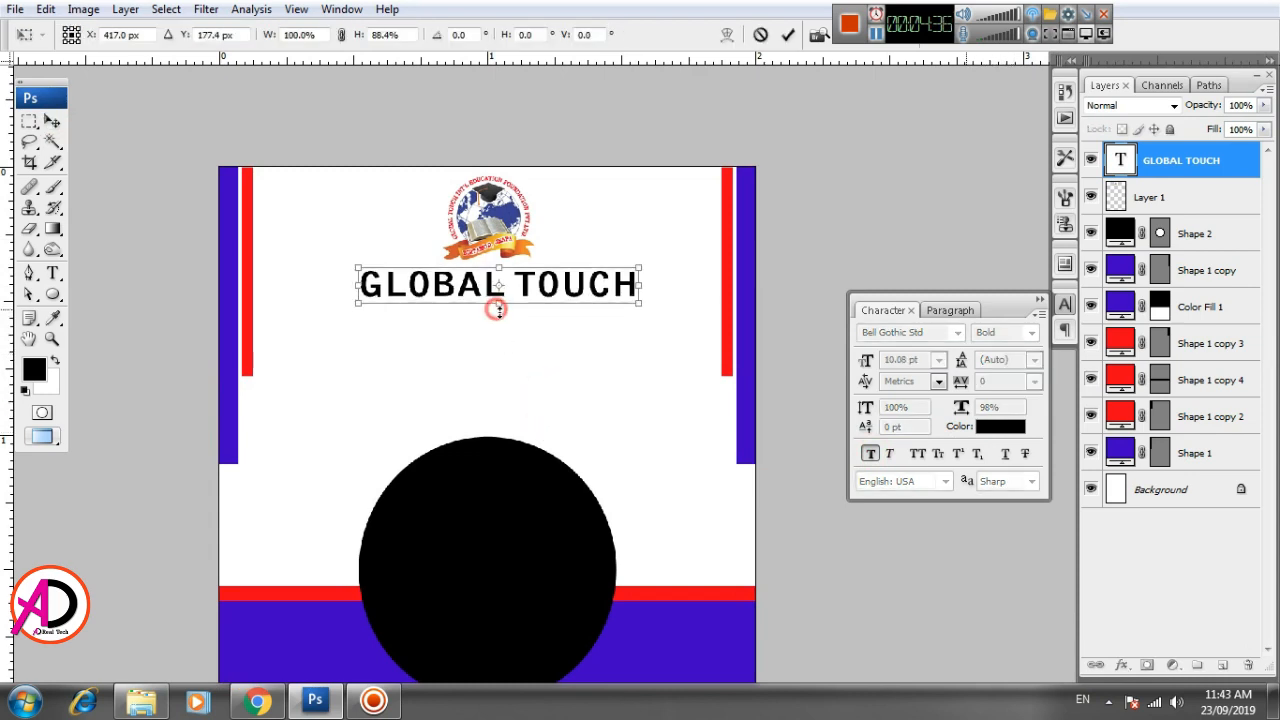
{"action": "key", "text": "Left"}
{"action": "key", "text": "Left"}
{"action": "key", "text": "Left"}
{"action": "key", "text": "Left"}
{"action": "key", "text": "Left"}
{"action": "key", "text": "Left"}
{"action": "key", "text": "Left"}
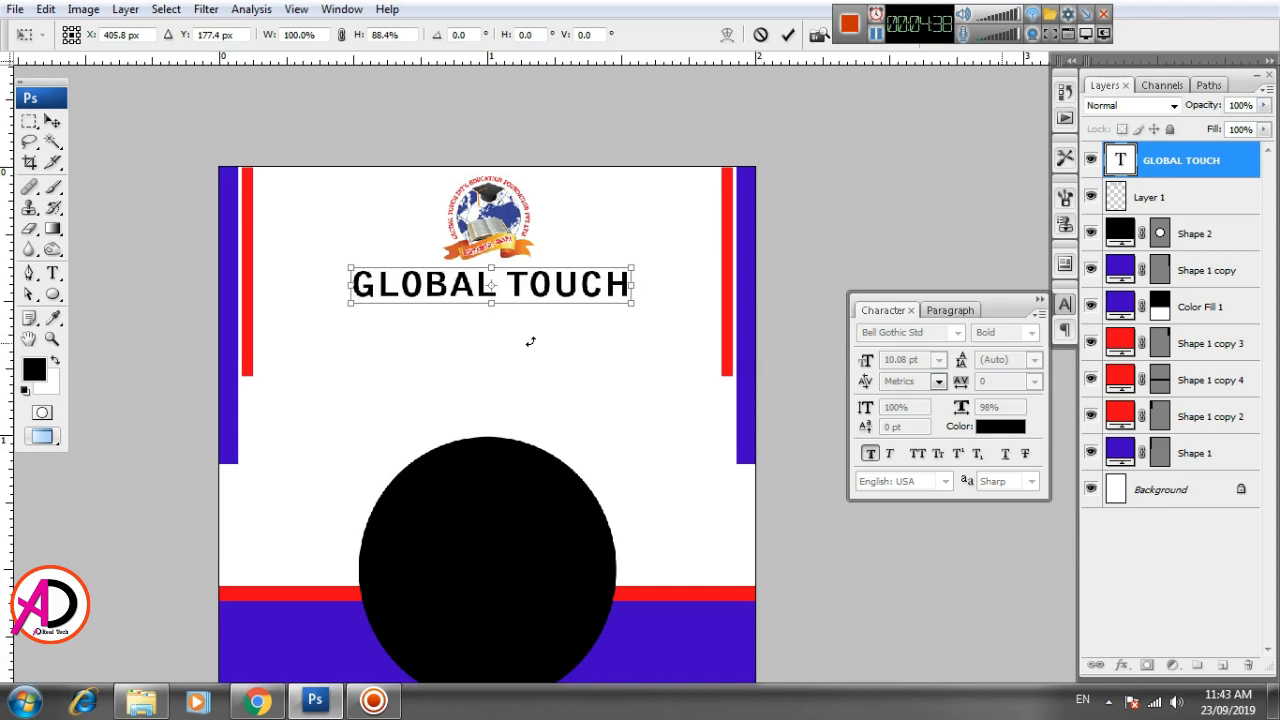
{"action": "key", "text": "Down"}
{"action": "key", "text": "Down"}
{"action": "key", "text": "Left"}
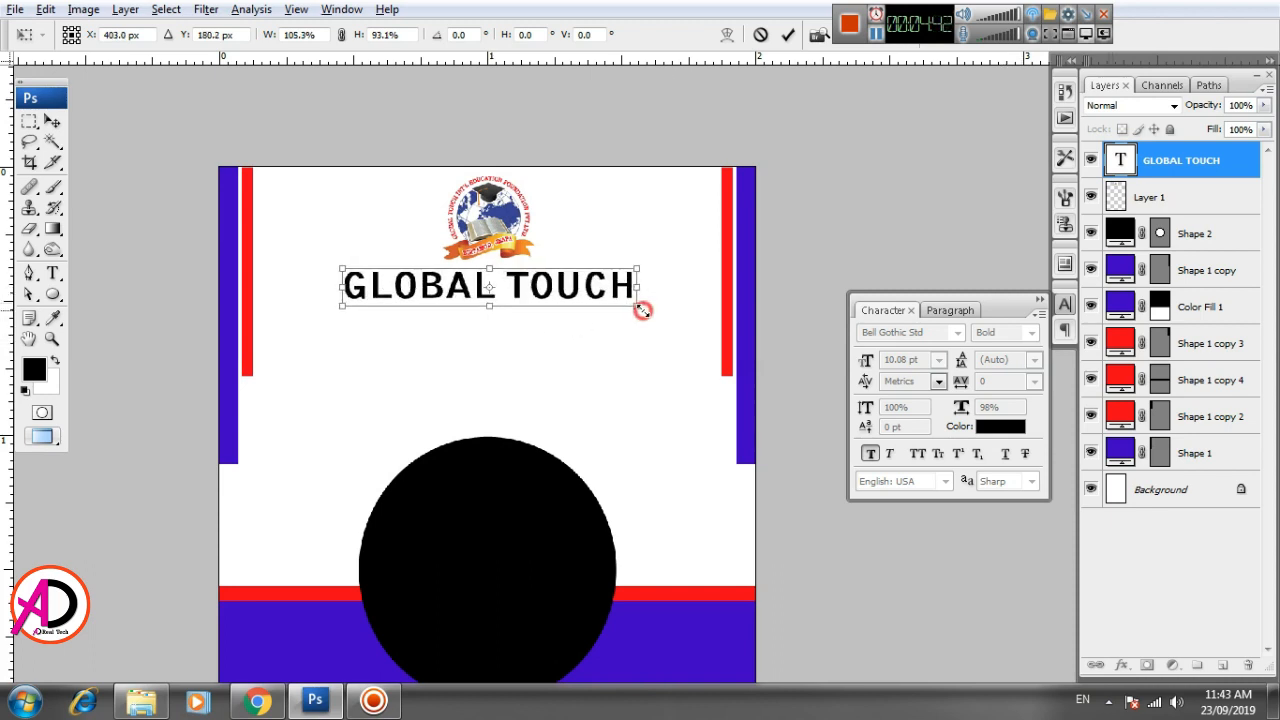
{"action": "key", "text": "Return"}
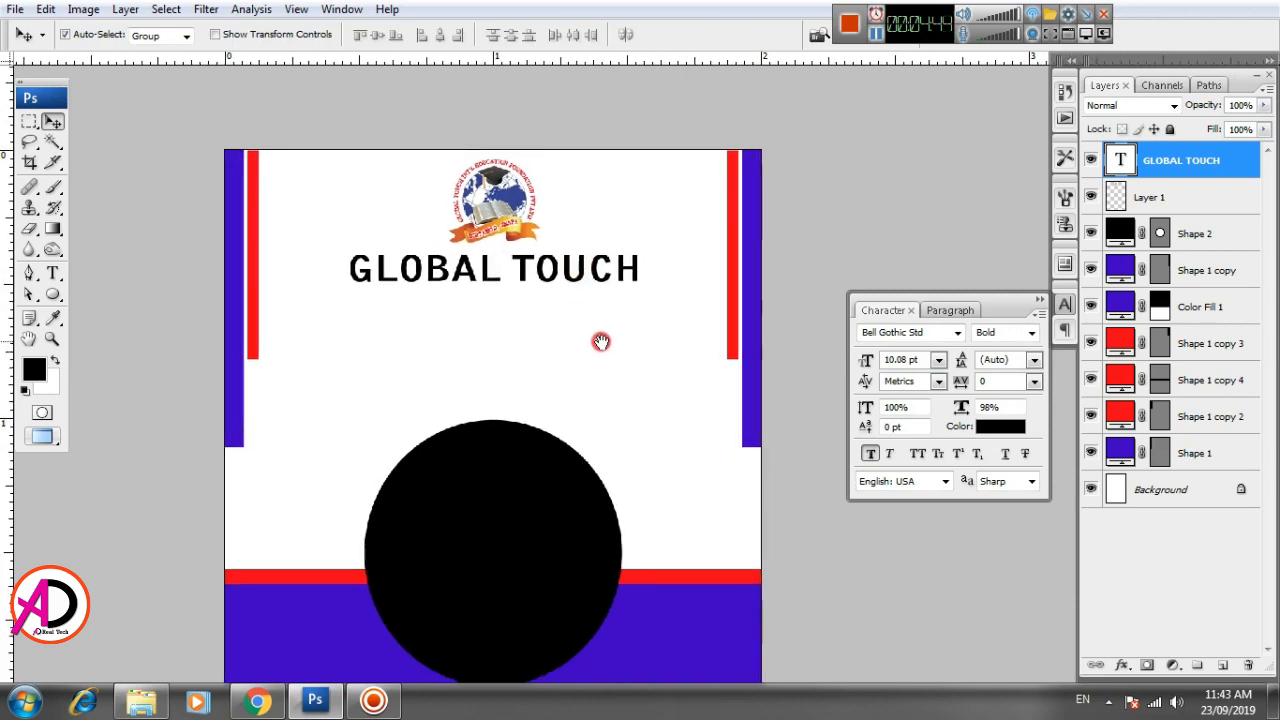
- Recolor the GLOBAL TOUCH text bright blue (#1800ff), starting from the blue sampled from the vertical side bar
{"action": "left_click", "coordinate": [1004, 428]}
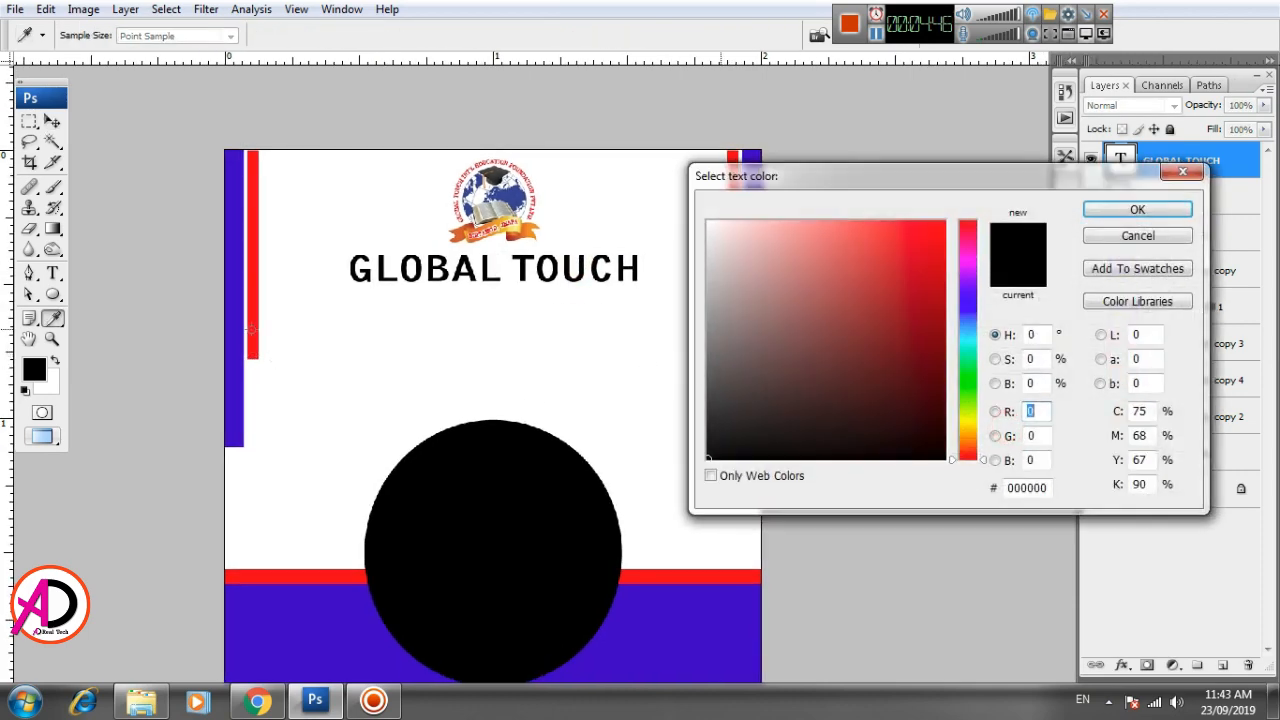
{"action": "left_click", "coordinate": [251, 330]}
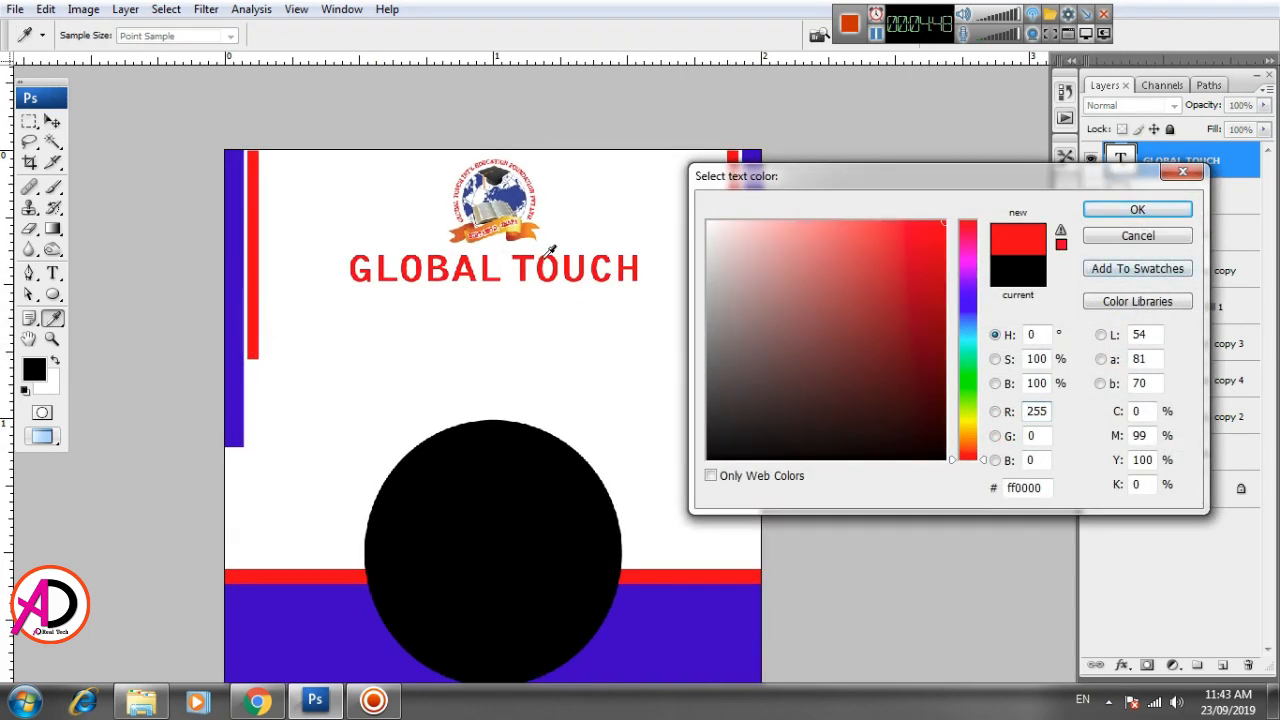
{"action": "left_click", "coordinate": [236, 314]}
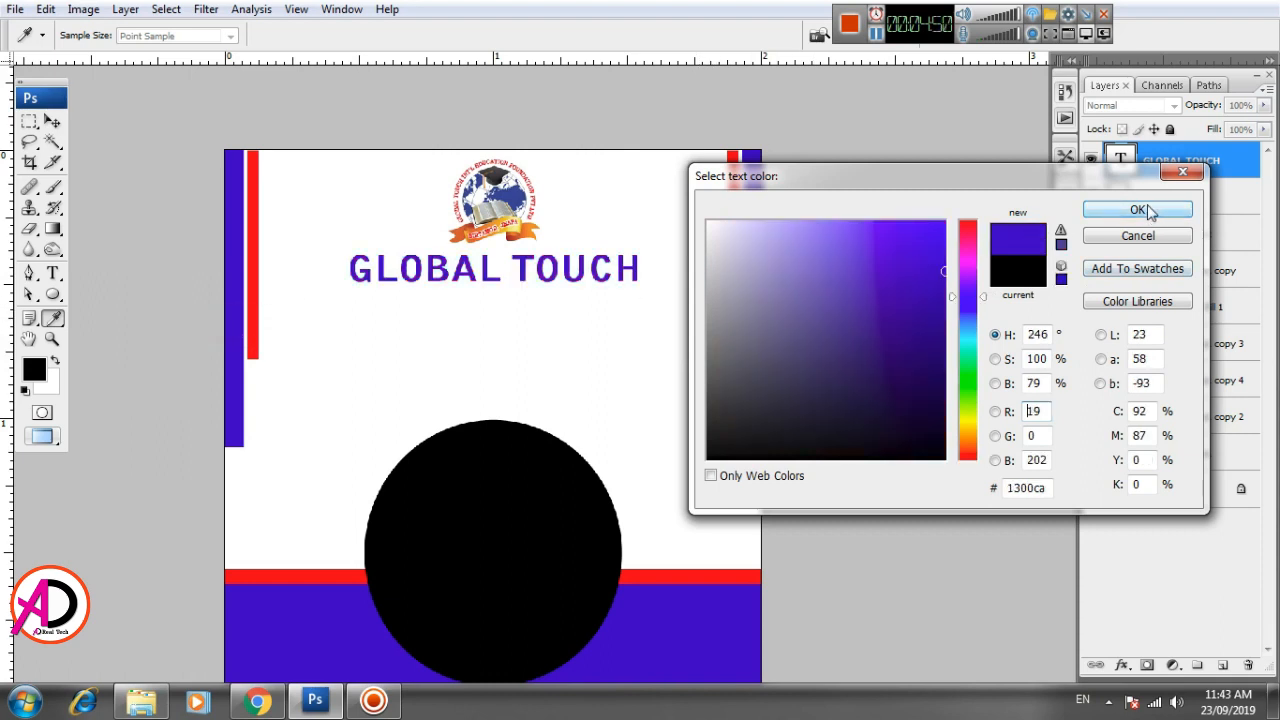
{"action": "left_click", "coordinate": [942, 324]}
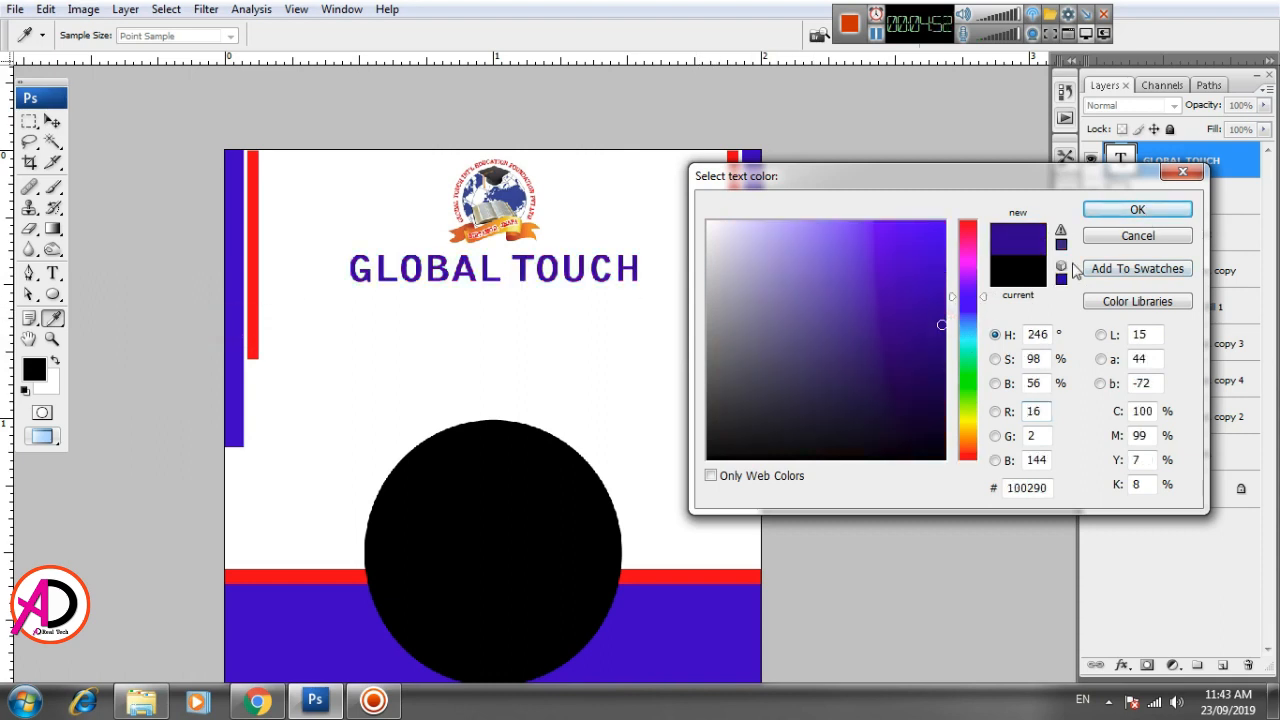
{"action": "left_click_drag", "start_coordinate": [942, 324], "coordinate": [966, 206]}
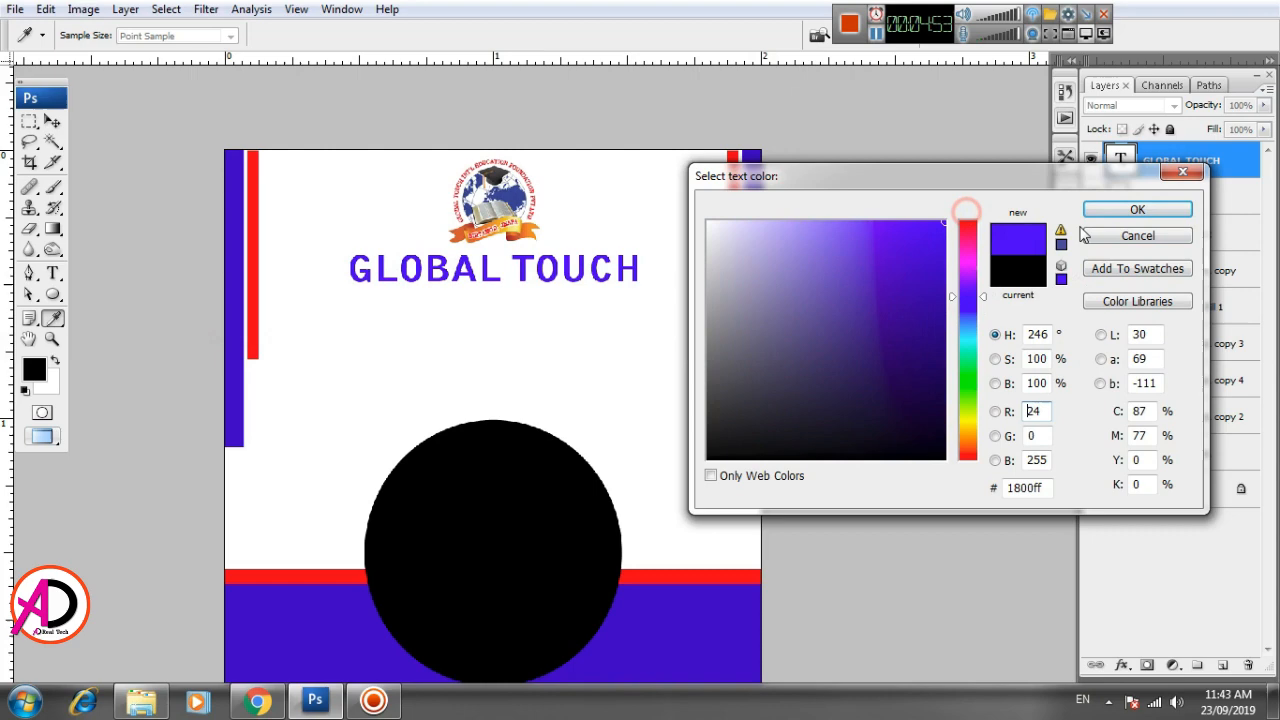
{"action": "left_click", "coordinate": [1137, 209]}
{"action": "left_click", "coordinate": [678, 320]}
- Set the GLOBAL TOUCH text's font style to Black
{"action": "scroll", "coordinate": [690, 344], "scroll_direction": "down", "scroll_amount": 2}
{"action": "scroll", "coordinate": [681, 421], "scroll_direction": "up", "scroll_amount": 1}
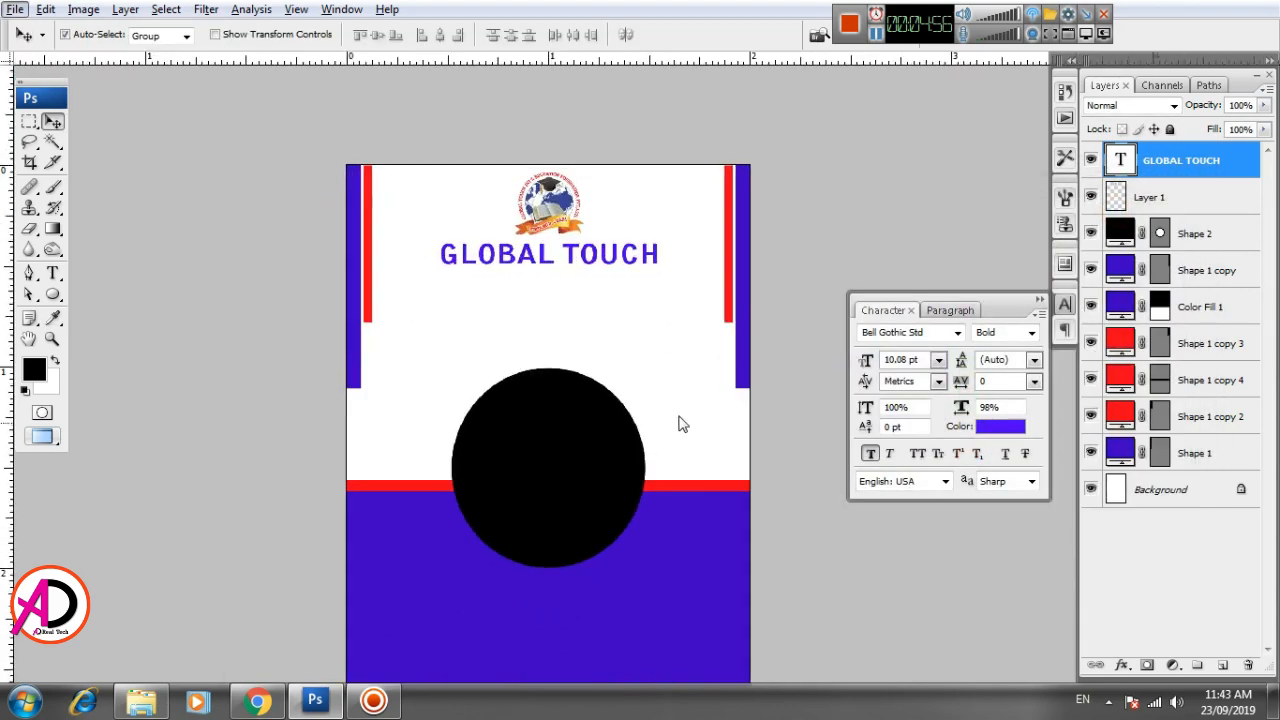
{"action": "mouse_move", "coordinate": [690, 413]}
{"action": "left_mouse_down"}
{"action": "mouse_move", "coordinate": [636, 384]}
{"action": "mouse_move", "coordinate": [676, 402]}
{"action": "left_mouse_up"}
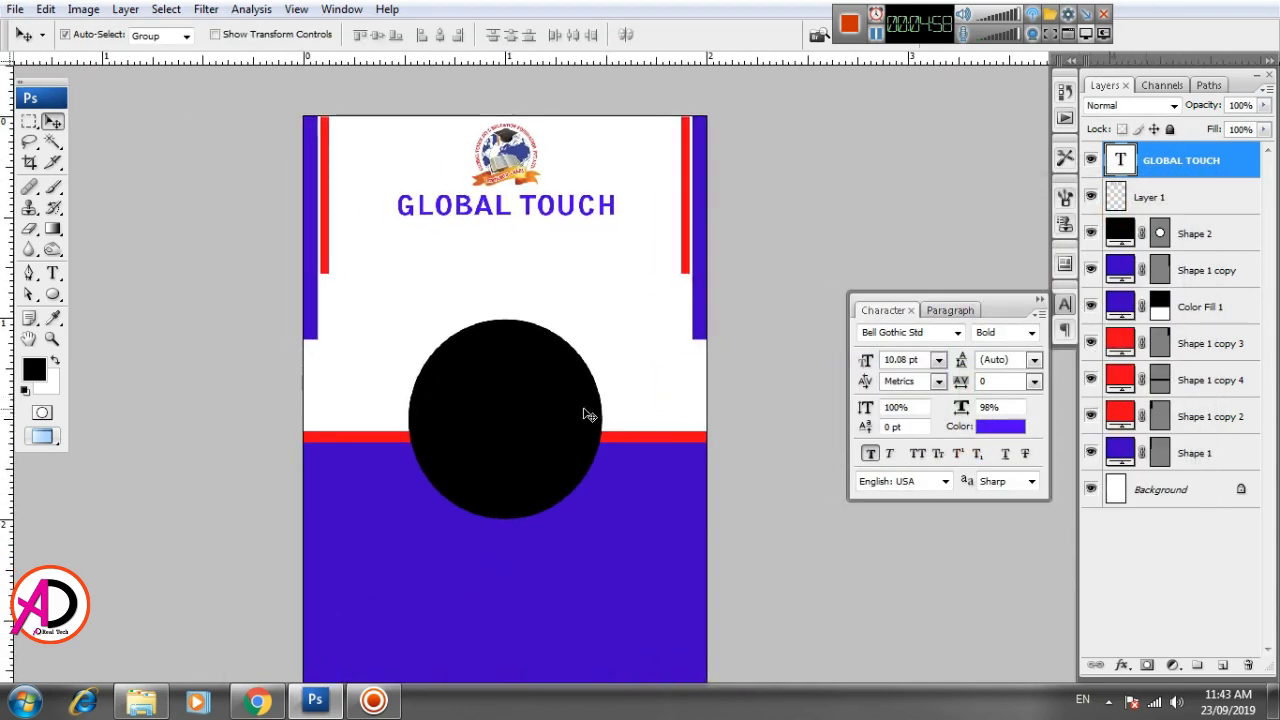
{"action": "left_click", "coordinate": [52, 122]}
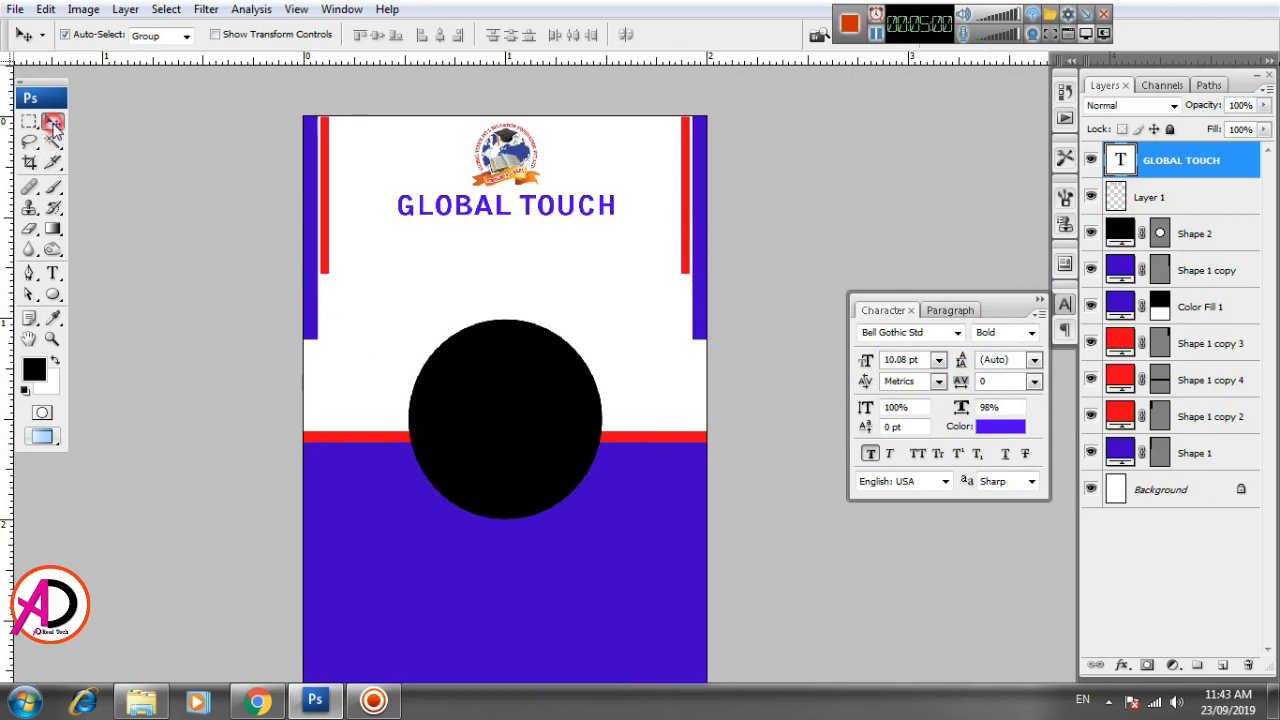
{"action": "left_click", "coordinate": [53, 273]}
{"action": "left_click", "coordinate": [270, 37]}
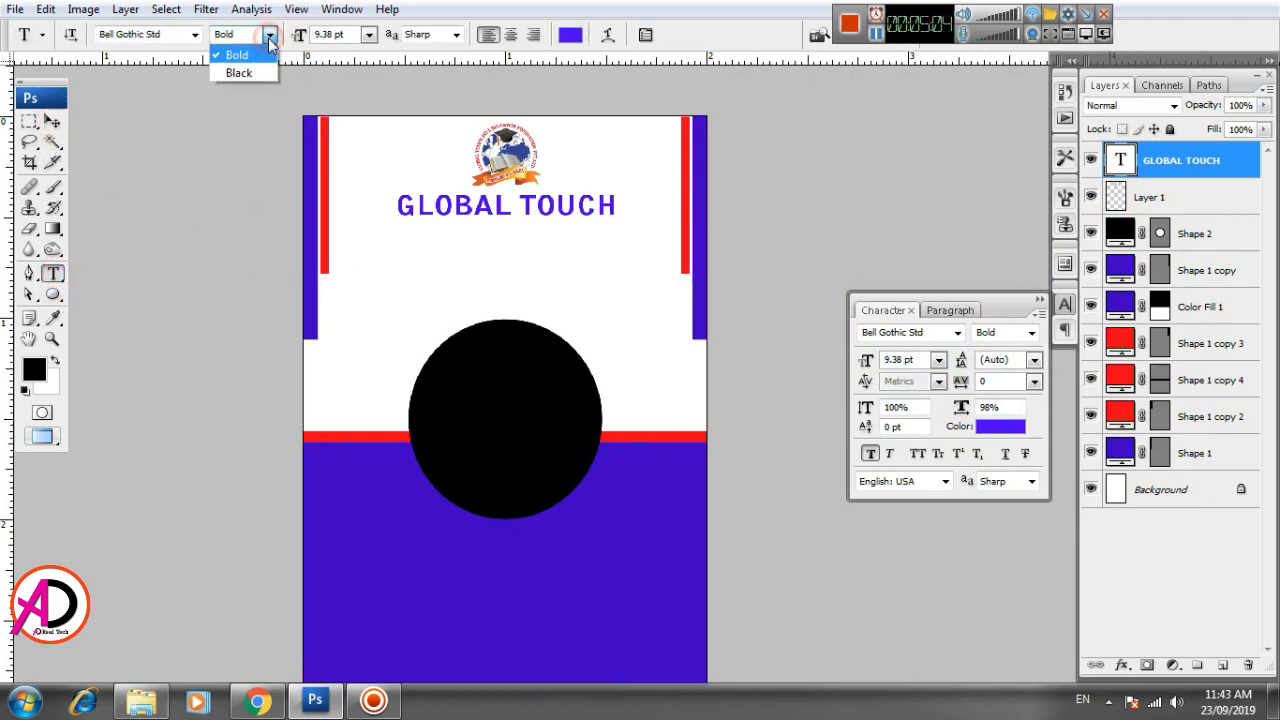
{"action": "left_click", "coordinate": [262, 50]}
{"action": "left_click", "coordinate": [270, 37]}
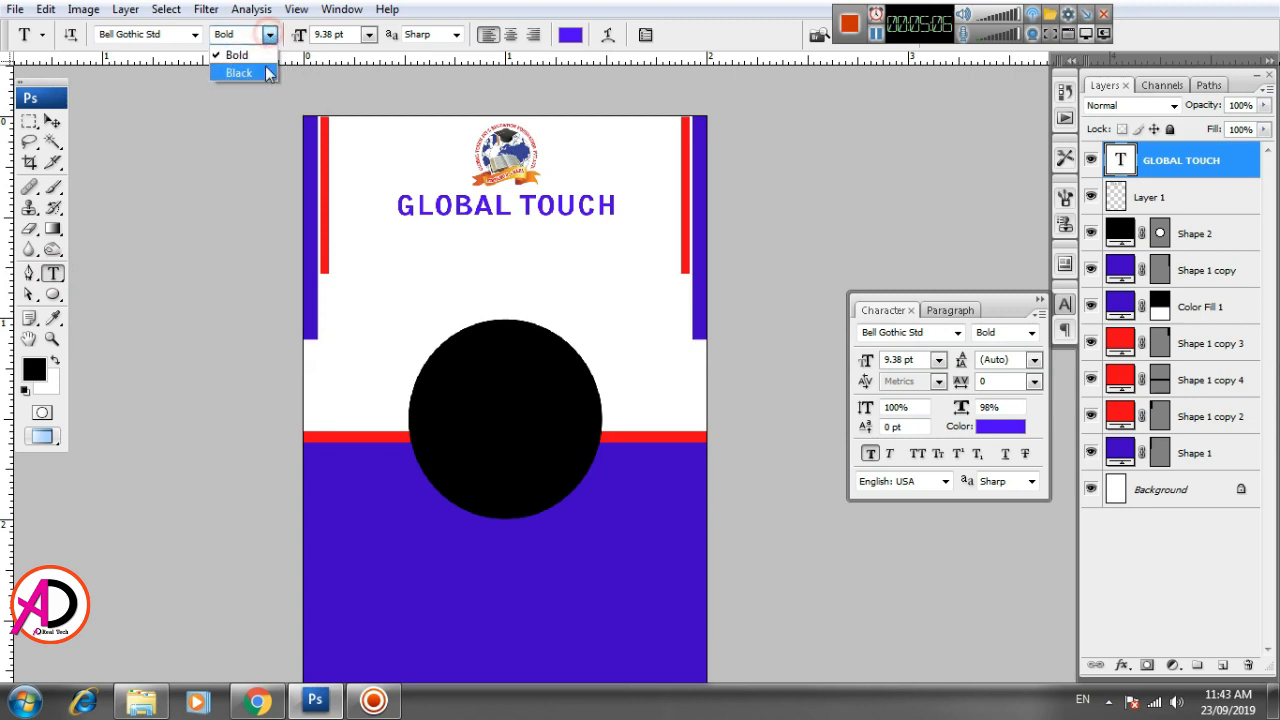
{"action": "left_click", "coordinate": [262, 74]}
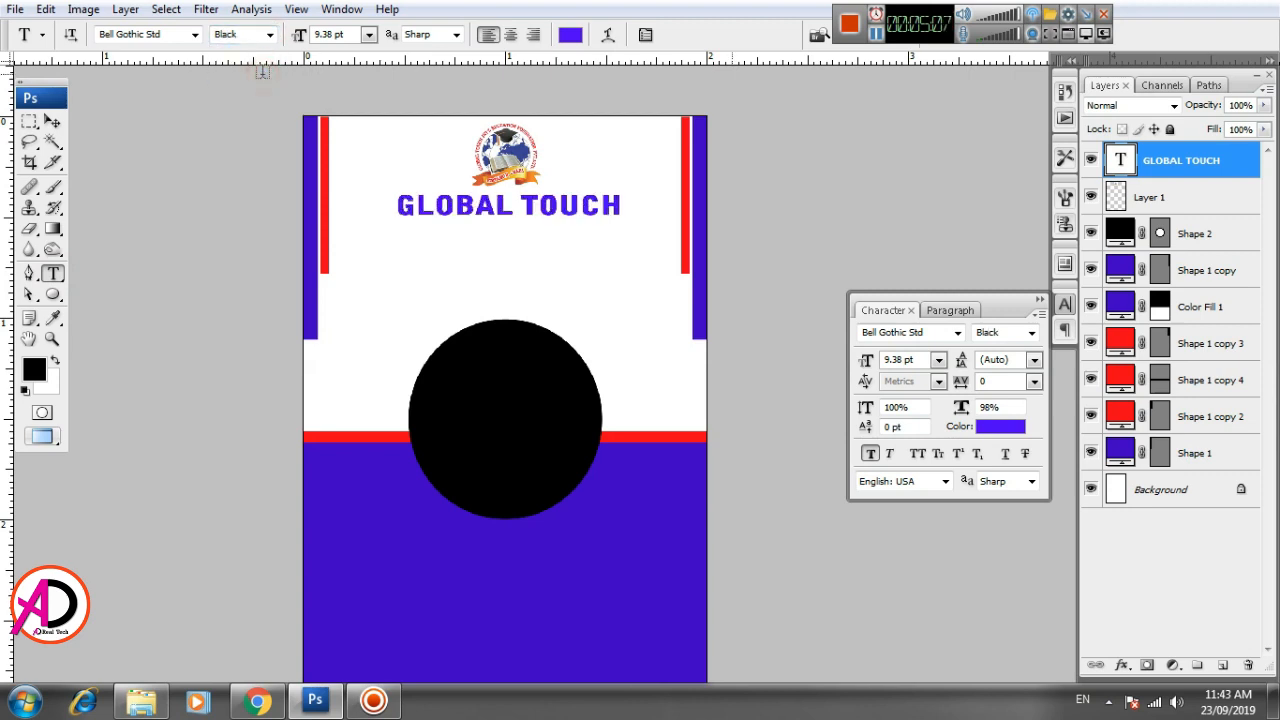
- Shift the GLOBAL TOUCH text slightly left so that it is centered under the logo
{"action": "left_click", "coordinate": [52, 121]}
{"action": "left_click_drag", "start_coordinate": [567, 265], "coordinate": [583, 335]}
{"action": "scroll", "coordinate": [570, 315], "scroll_direction": "up", "scroll_amount": 1}
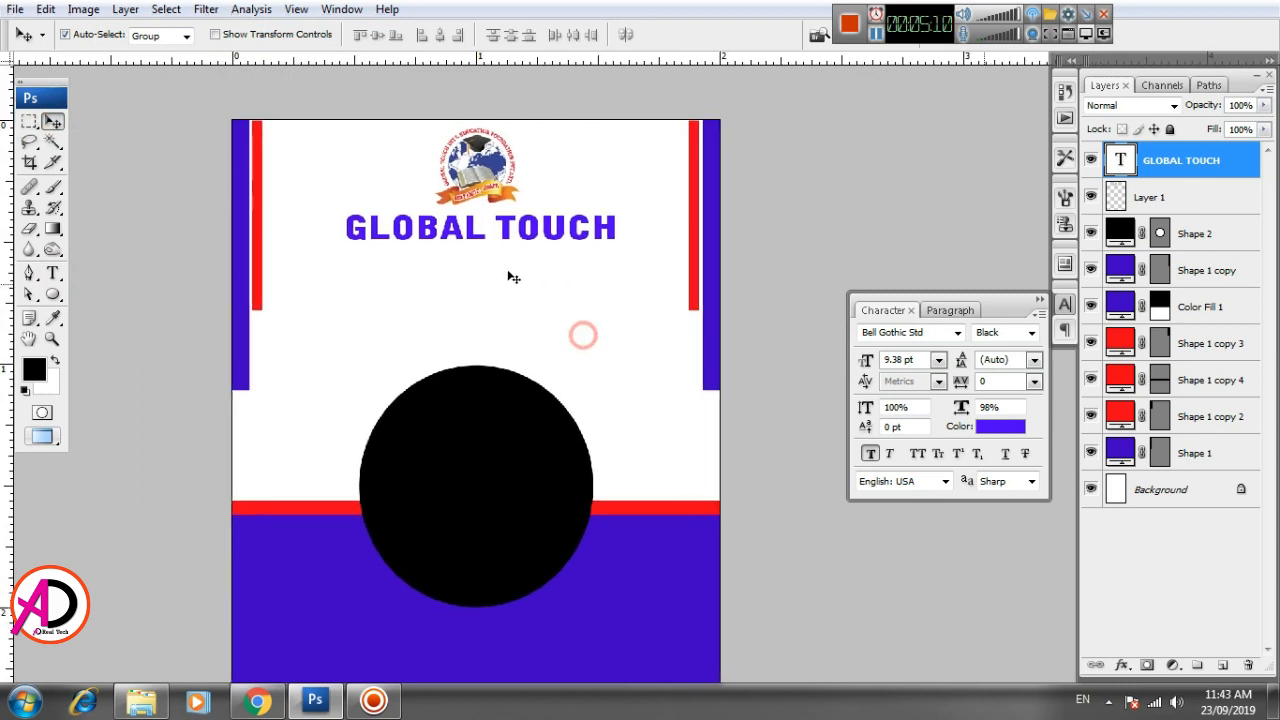
{"action": "left_click_drag", "start_coordinate": [508, 232], "coordinate": [504, 233]}
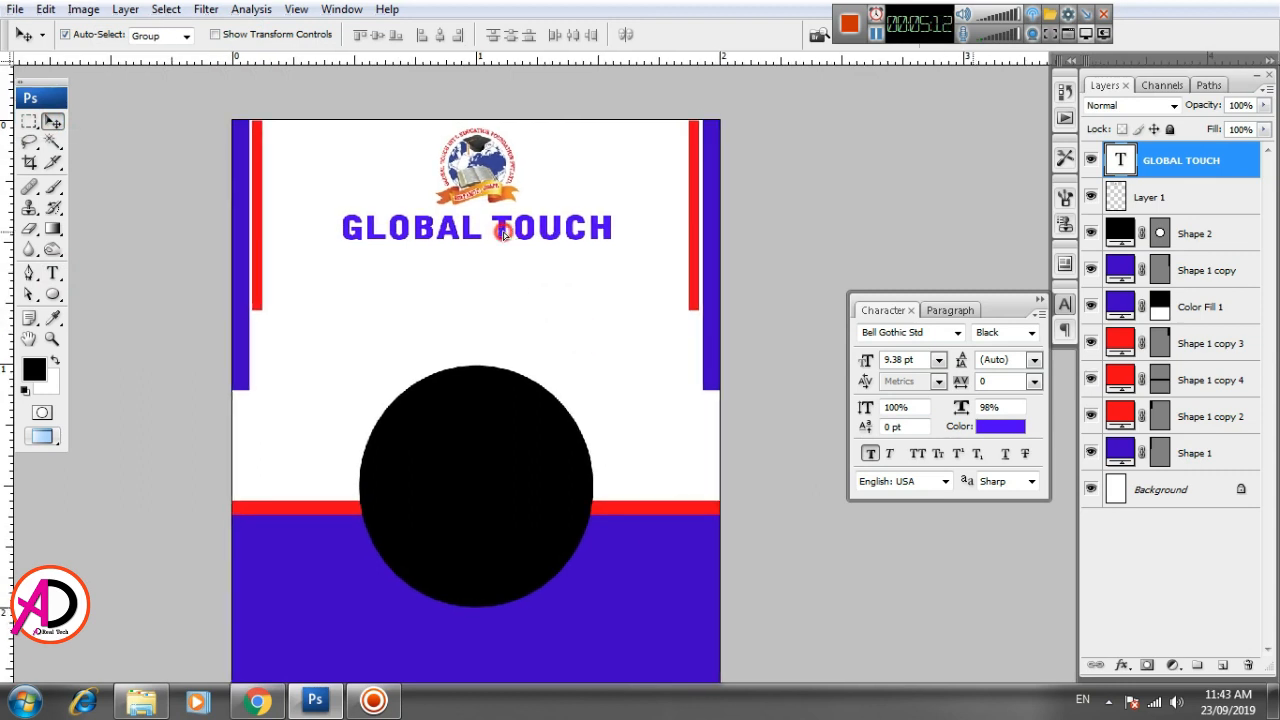
- Add a text line reading INT'L EDUCATION FOUNDATION in the white area between the GLOBAL TOUCH heading and the circle
{"action": "left_click", "coordinate": [52, 273]}
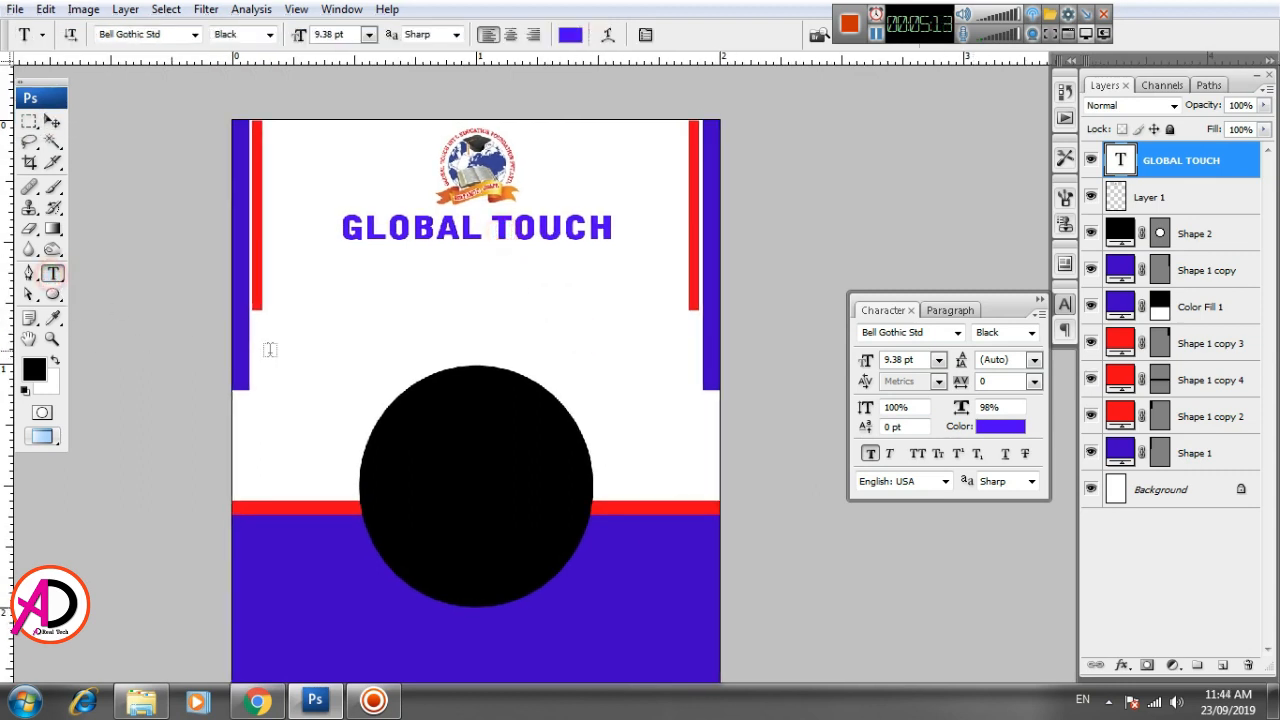
{"action": "left_click", "coordinate": [337, 332]}
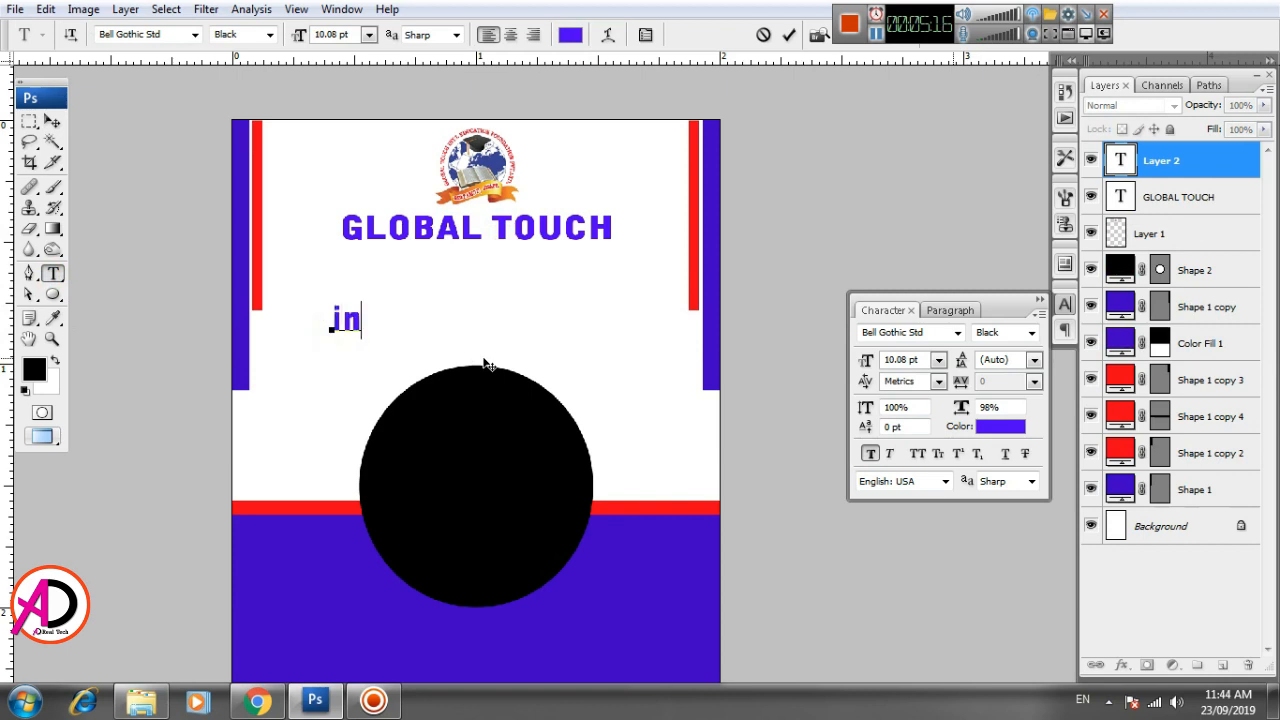
{"action": "type", "text": "int"}
{"action": "key", "text": "BackSpace"}
{"action": "key", "text": "BackSpace"}
{"action": "type", "text": "IN"}
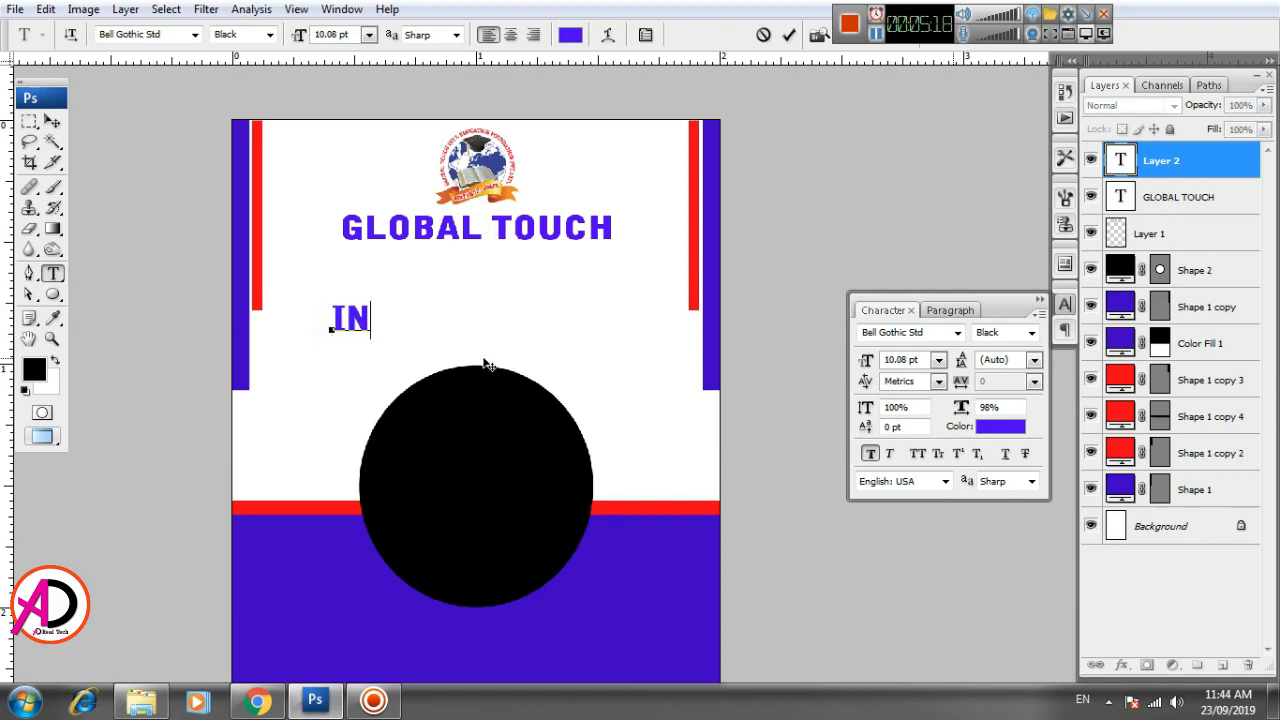
{"action": "type", "text": "T'L"}
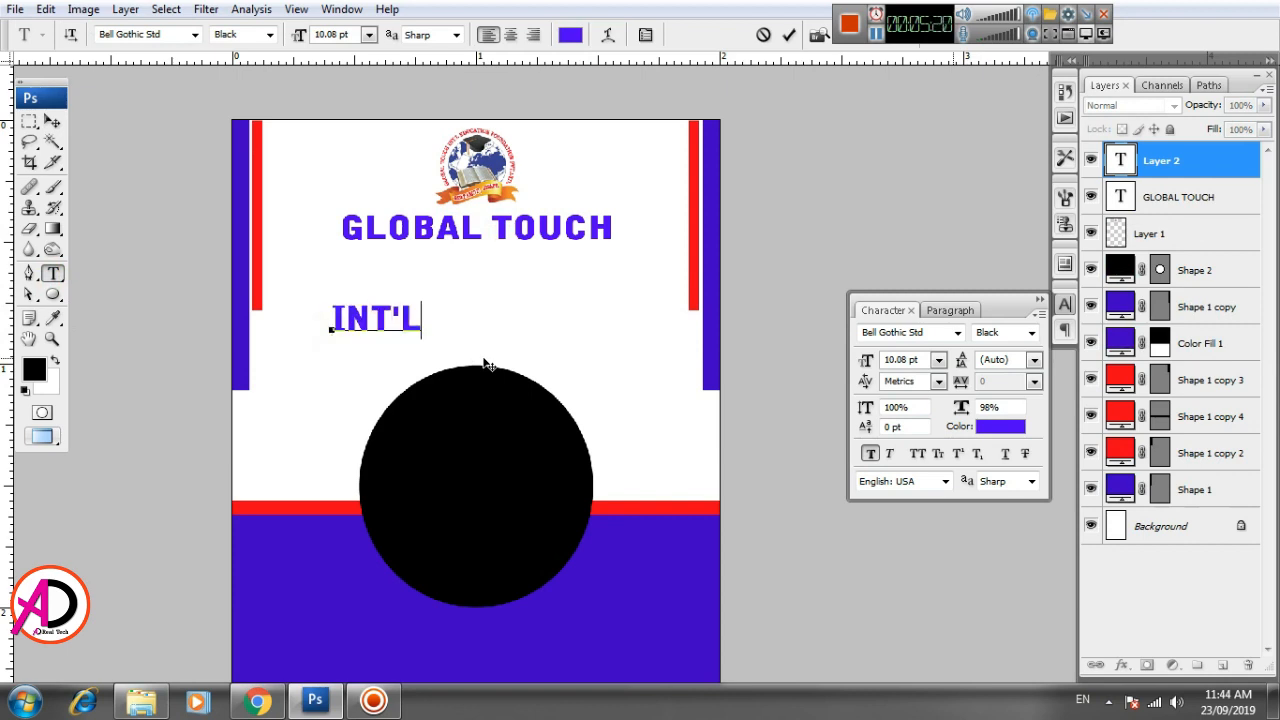
{"action": "type", "text": " EDUCAT"}
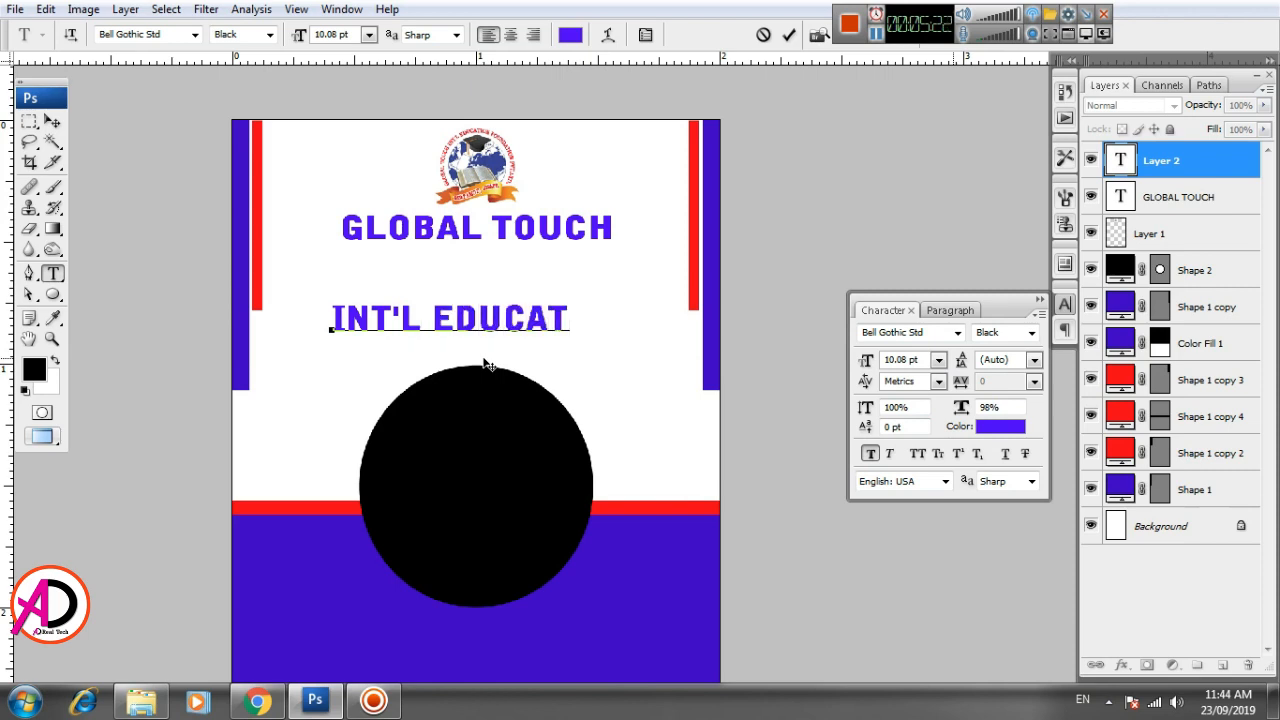
{"action": "type", "text": "ION FOU"}
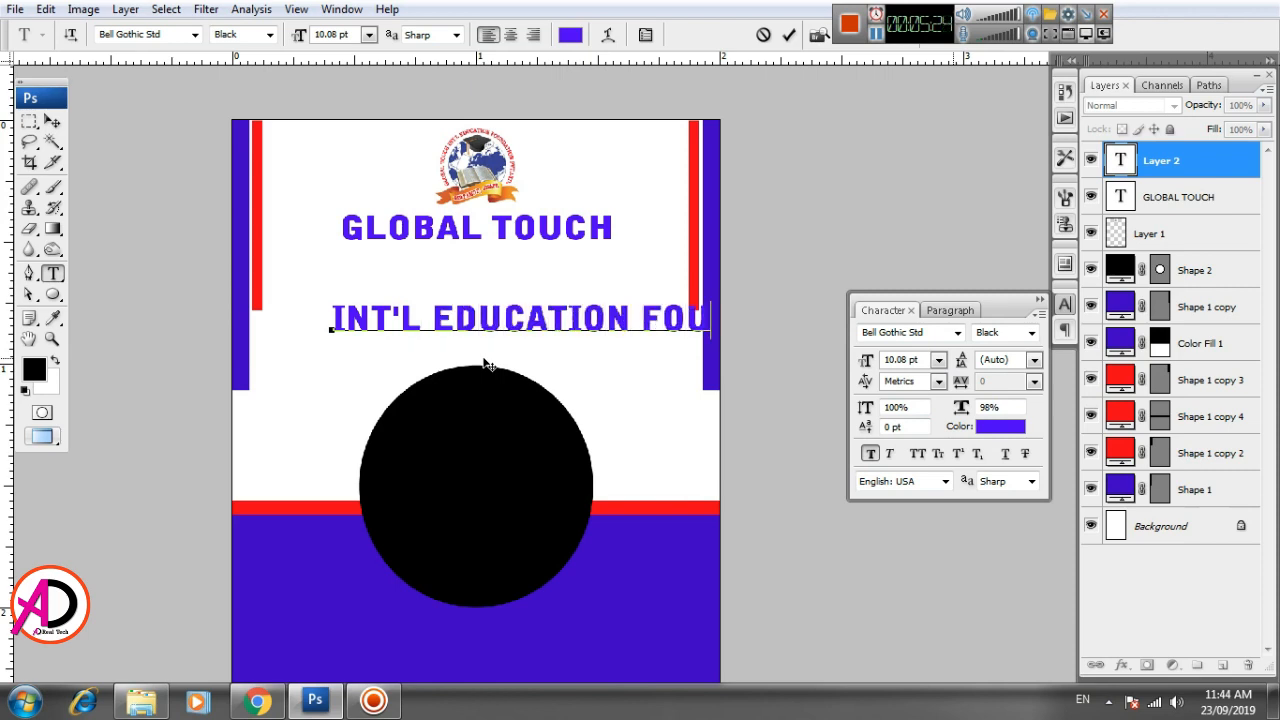
{"action": "key", "text": "ctrl+Return"}
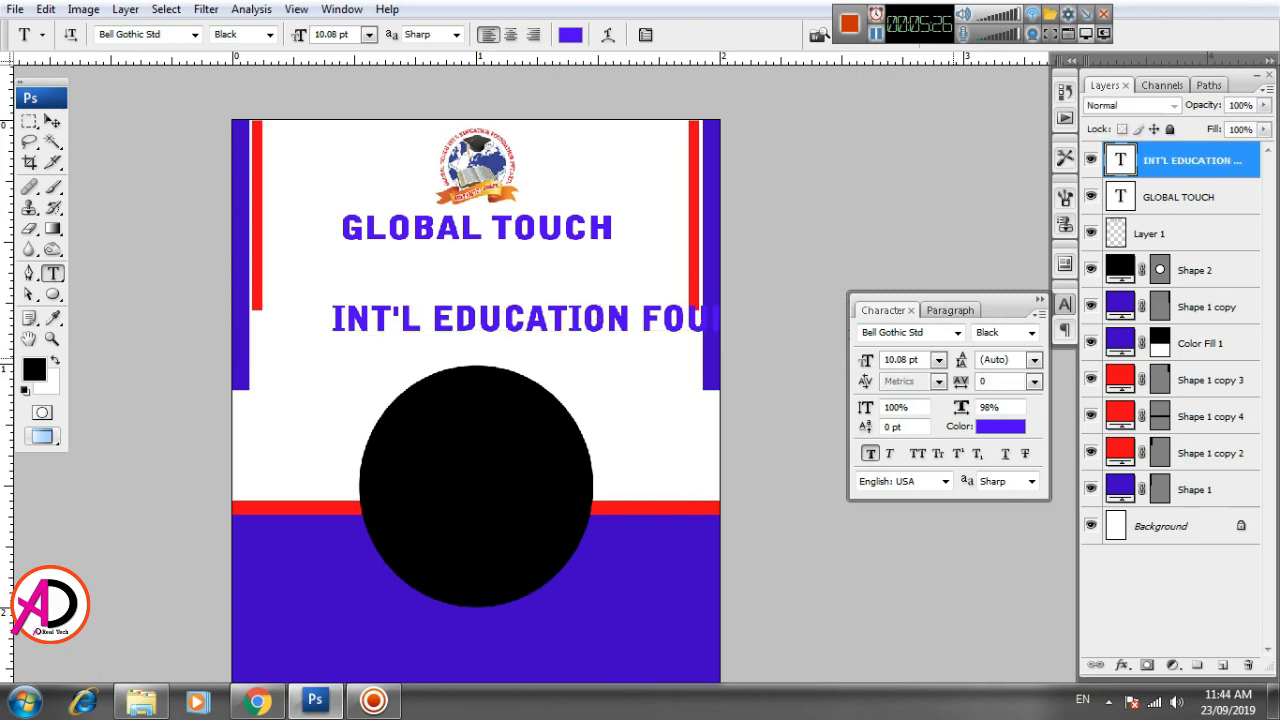
- Scale the INT'L EDUCATION FOUNDATION text down to 8.57 pt and move it up beneath the GLOBAL TOUCH heading
{"action": "key", "text": "v"}
{"action": "key", "text": "ctrl+t"}
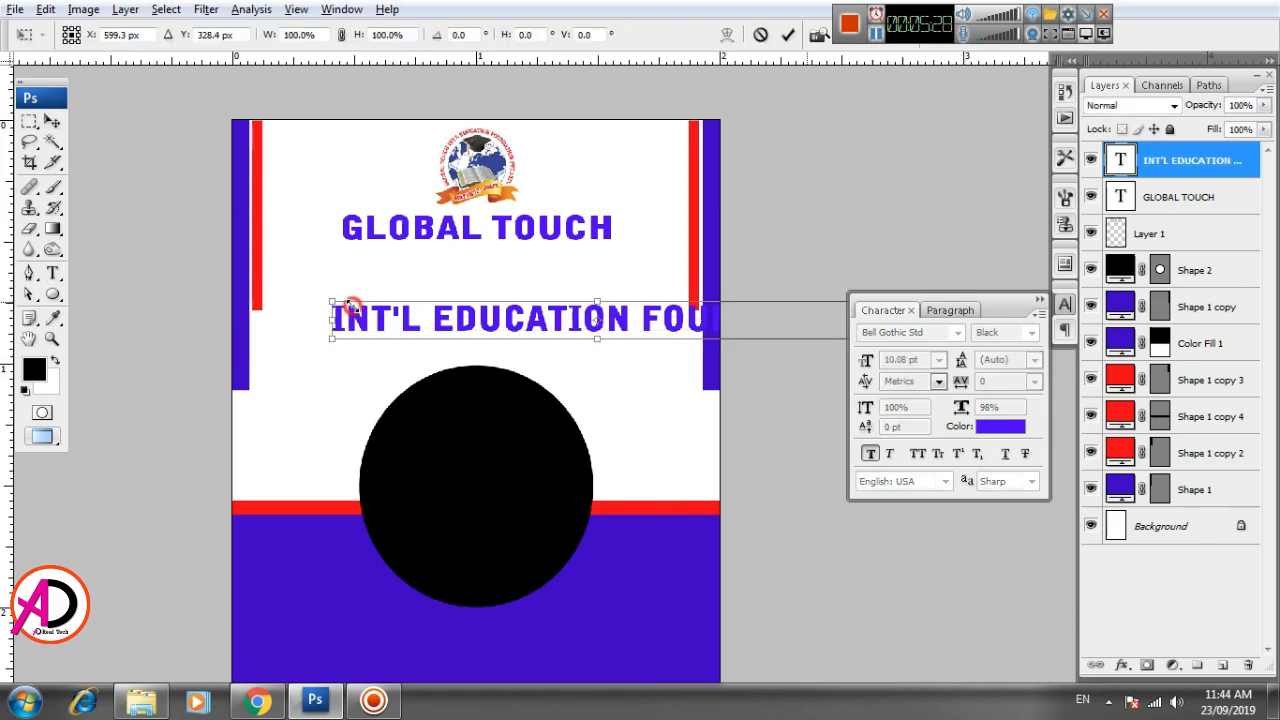
{"action": "left_click_drag", "start_coordinate": [336, 302], "coordinate": [363, 268]}
{"action": "key", "text": "Return"}
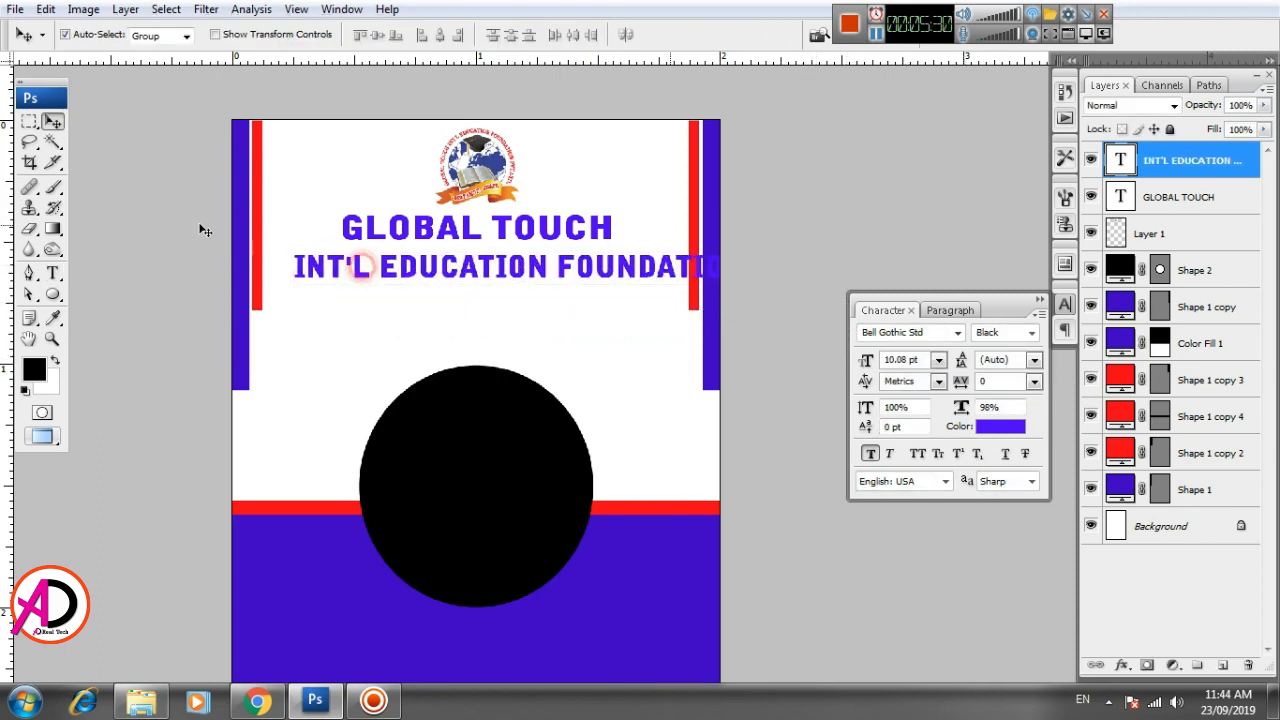
- Set the INT'L EDUCATION FOUNDATION text's font style to Bold
{"action": "left_click", "coordinate": [53, 272]}
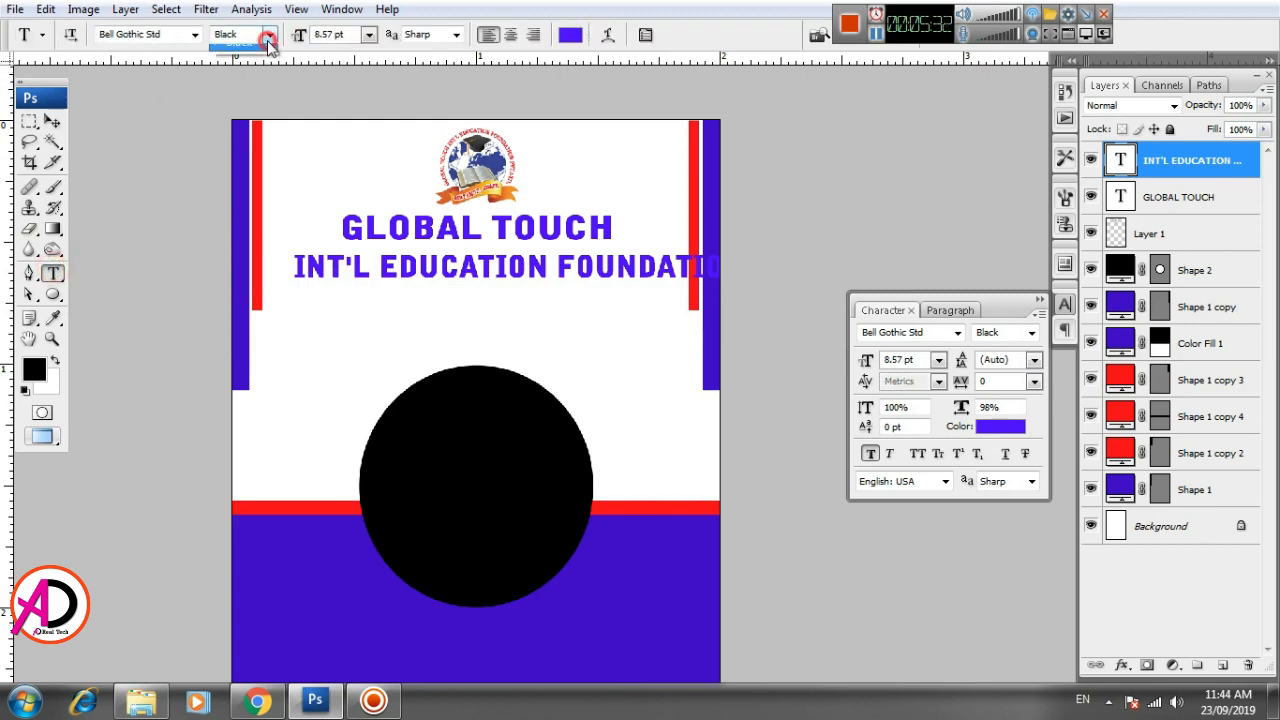
{"action": "left_click", "coordinate": [255, 34]}
{"action": "left_click", "coordinate": [252, 48]}
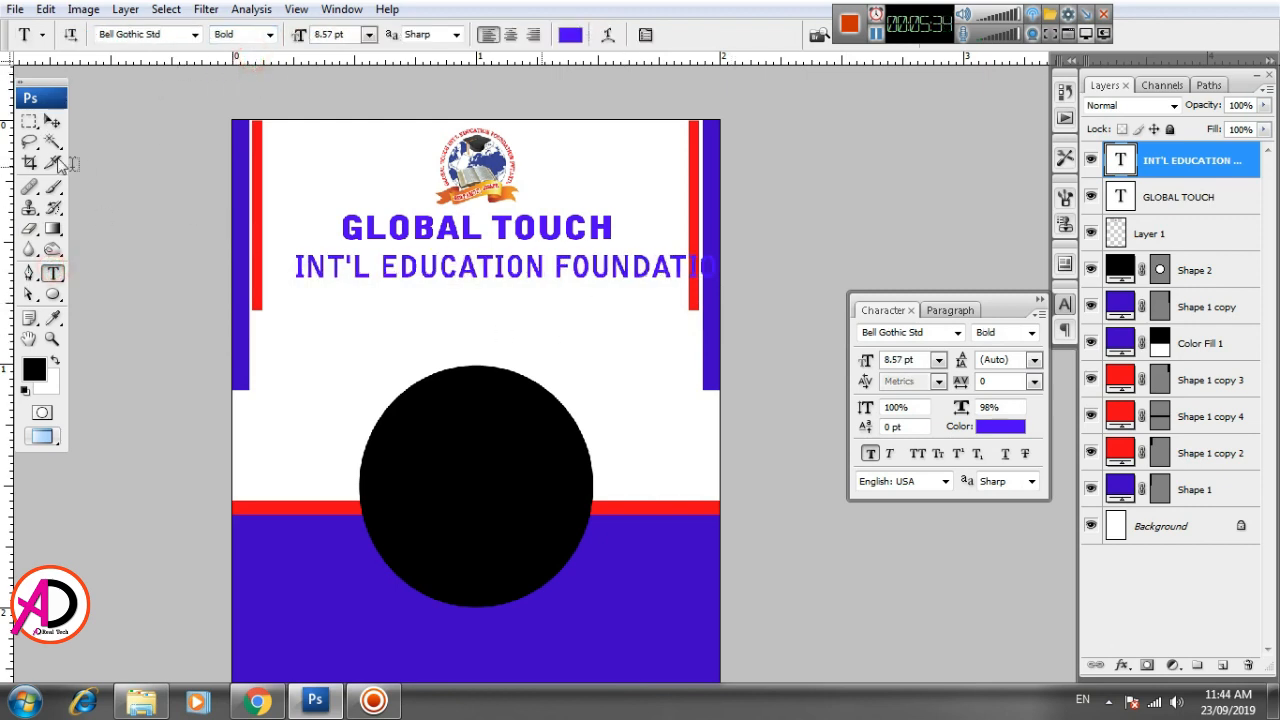
- Scale the INT'L EDUCATION FOUNDATION text proportionally to about 67% and place it directly below GLOBAL TOUCH
{"action": "left_click", "coordinate": [52, 121]}
{"action": "key", "text": "ctrl+t"}
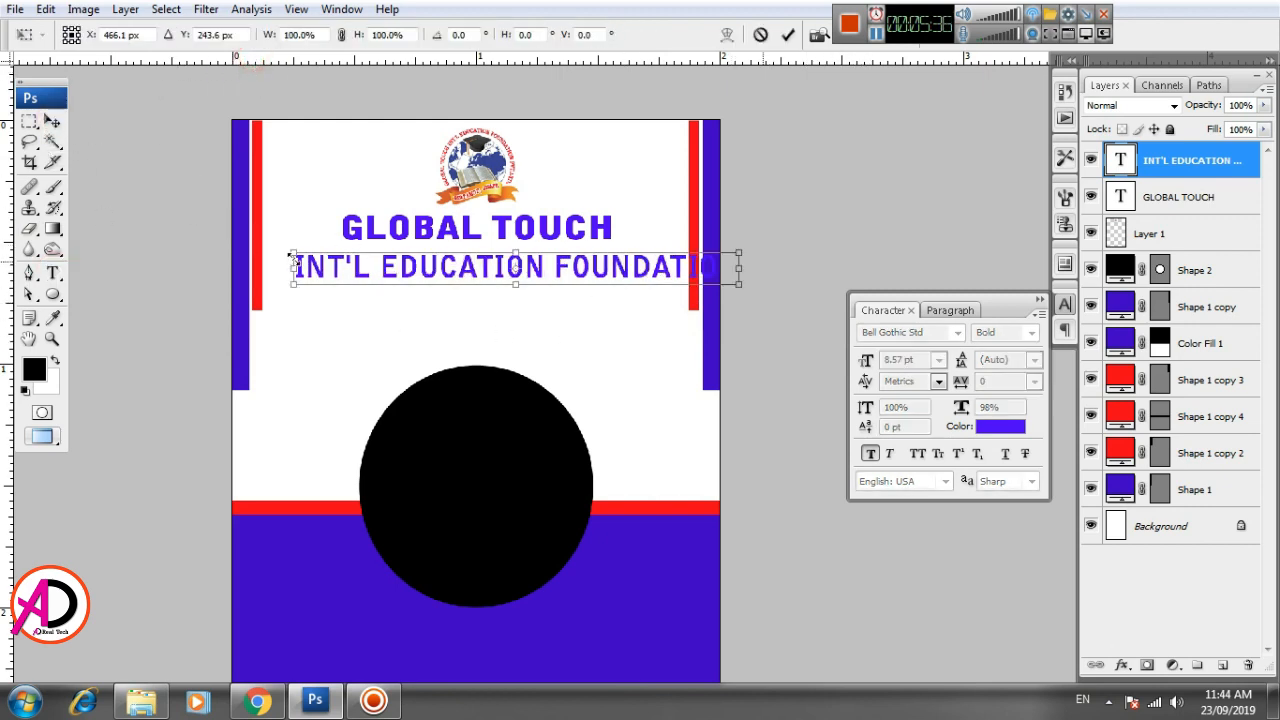
{"action": "left_click_drag", "start_coordinate": [292, 254], "coordinate": [393, 256]}
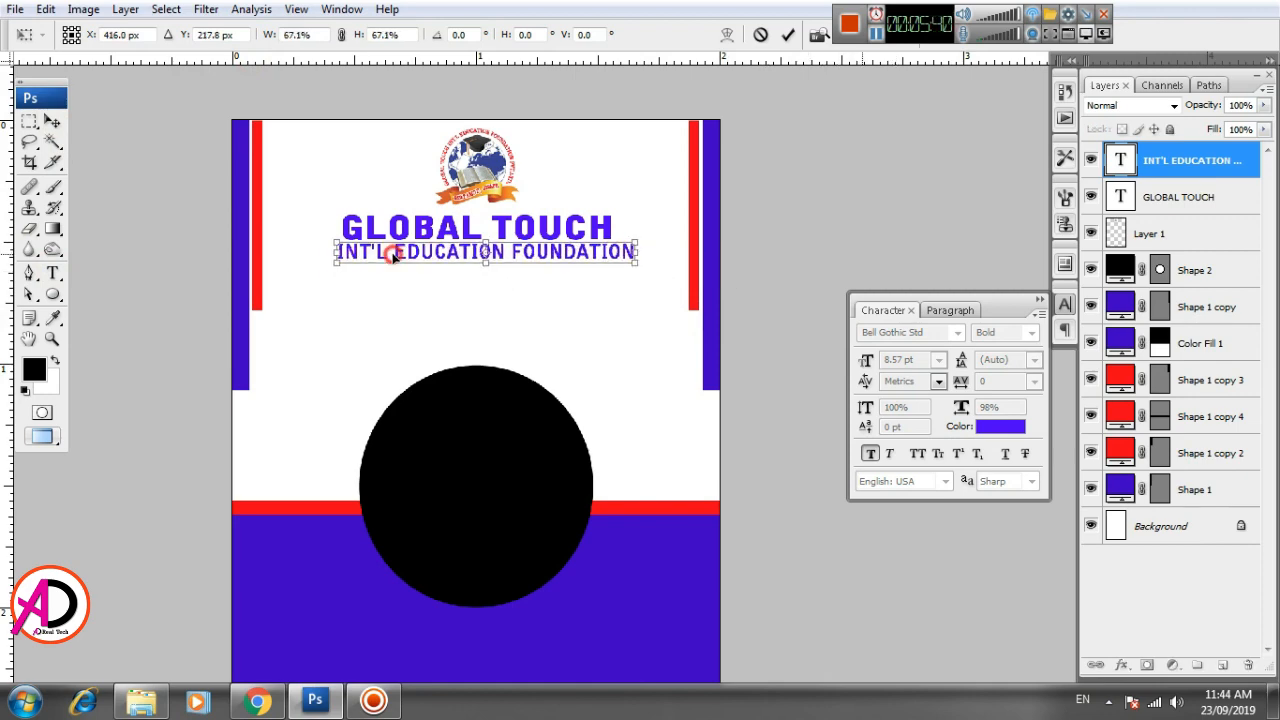
{"action": "key", "text": "Return"}
- Transform the INT'L EDUCATION FOUNDATION text to about 91% width and 83% height to match the heading's width
{"action": "scroll", "coordinate": [440, 365], "scroll_direction": "up", "scroll_amount": 4}
{"action": "left_click_drag", "start_coordinate": [506, 321], "coordinate": [500, 474]}
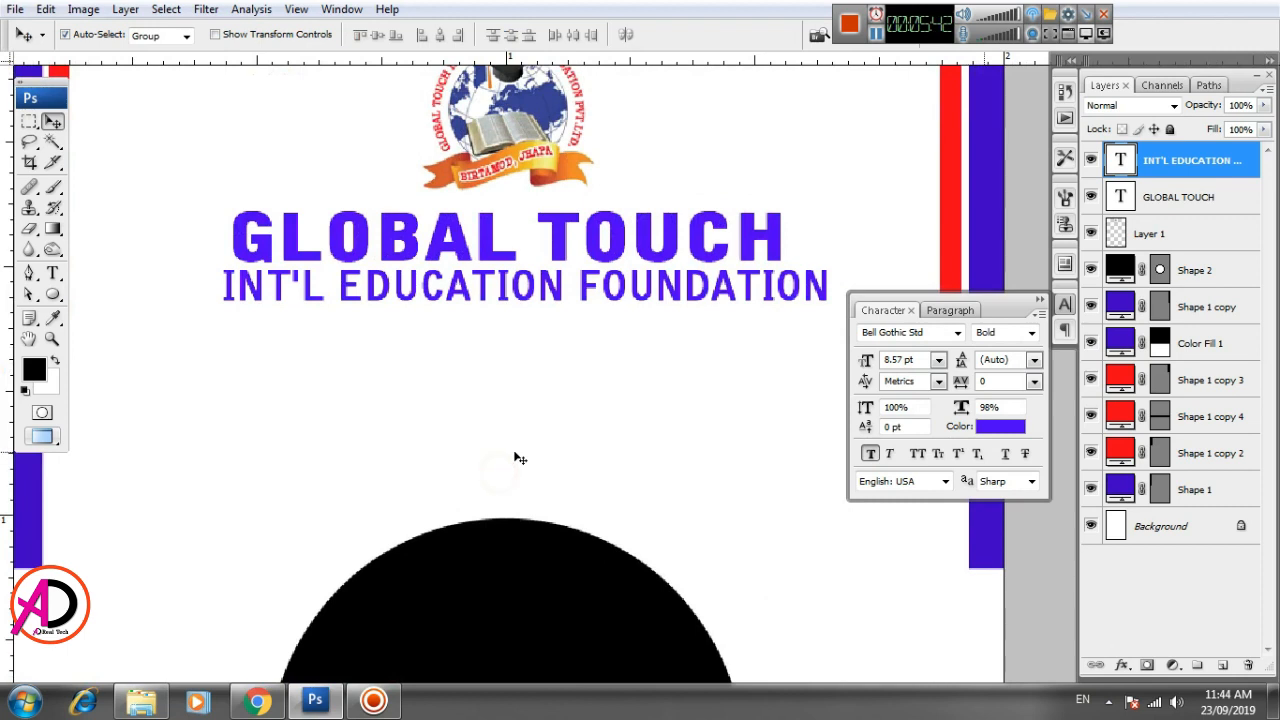
{"action": "key", "text": "ctrl+t"}
{"action": "left_click_drag", "start_coordinate": [827, 298], "coordinate": [793, 293]}
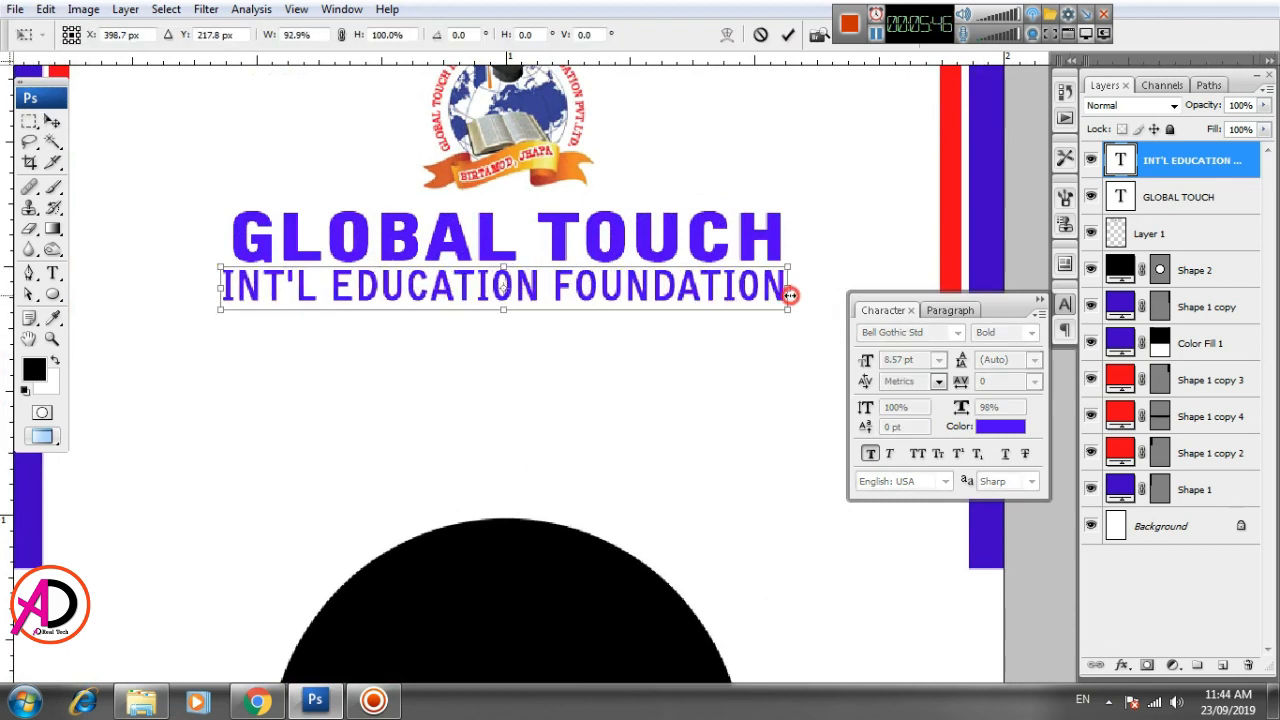
{"action": "left_click_drag", "start_coordinate": [221, 289], "coordinate": [240, 291]}
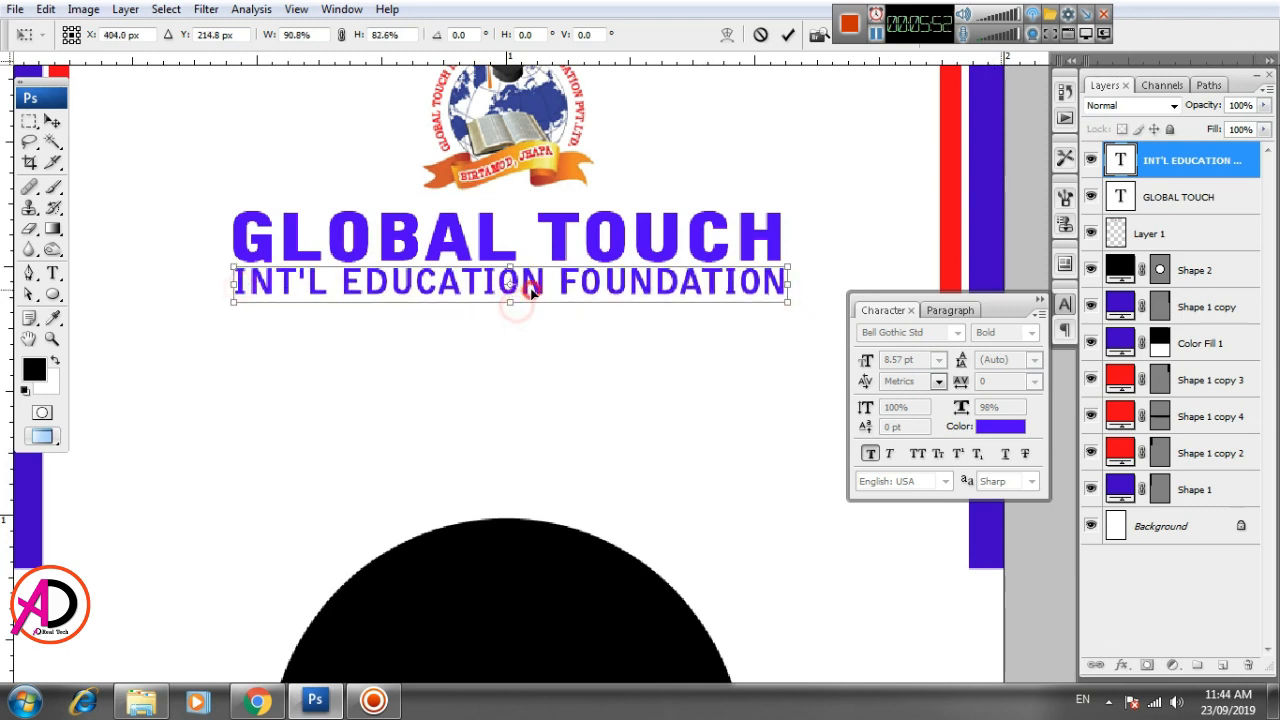
{"action": "key", "text": "Return"}
- Nudge the INT'L EDUCATION FOUNDATION text slightly down and left so that it lines up with the GLOBAL TOUCH heading
{"action": "key", "text": "Down"}
{"action": "key", "text": "Down"}
{"action": "key", "text": "Down"}
{"action": "key", "text": "Down"}
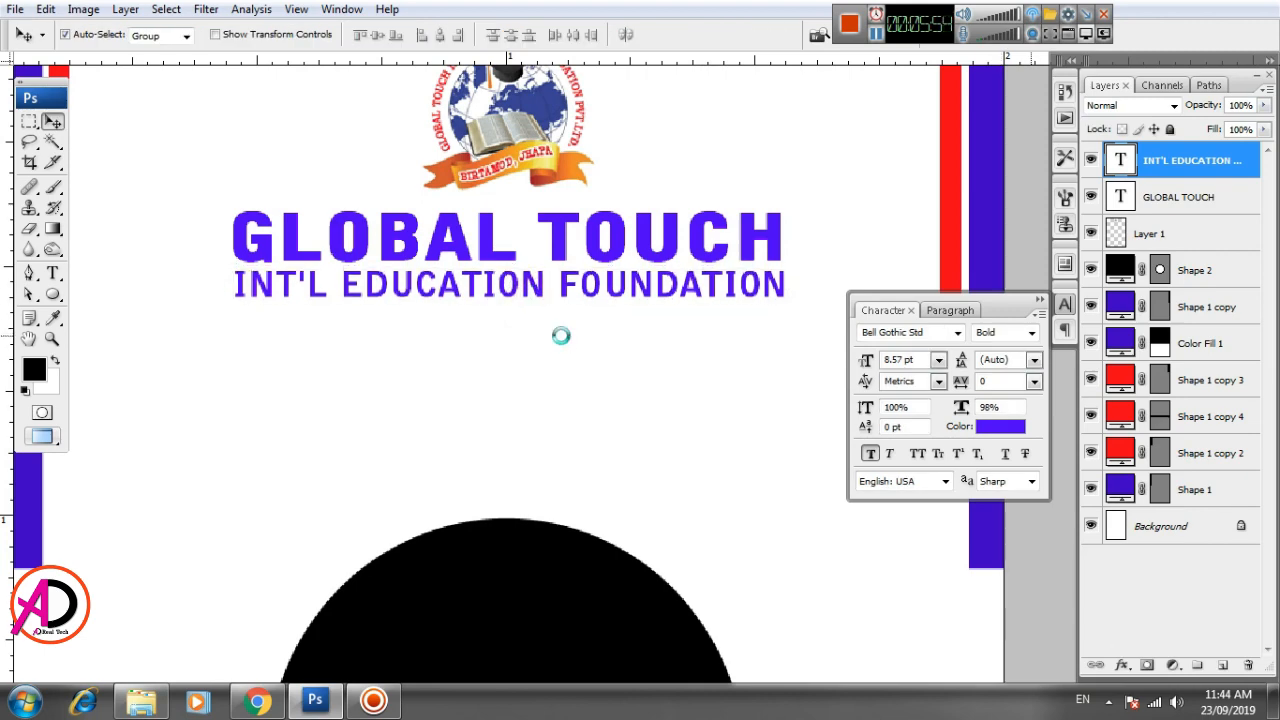
{"action": "left_click_drag", "start_coordinate": [559, 392], "coordinate": [552, 391]}
{"action": "key", "text": "Left"}
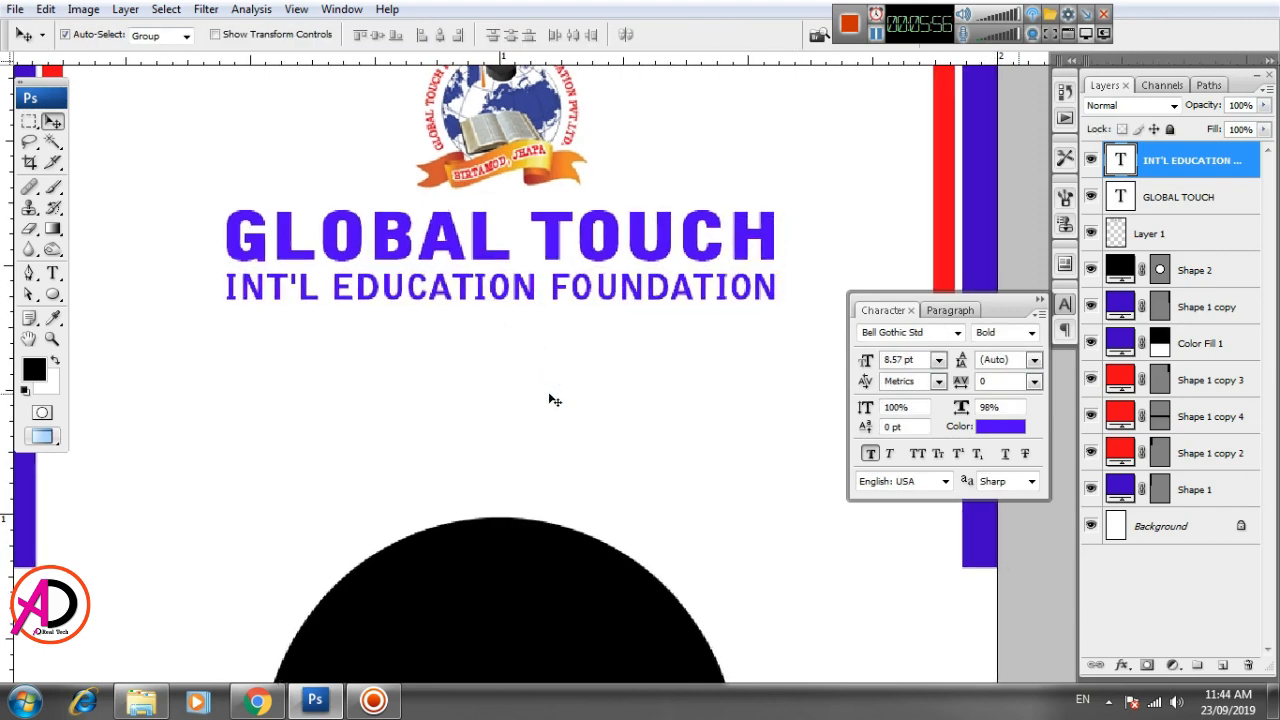
- Recolor the INT'L EDUCATION FOUNDATION text a slightly darker red (#e50404), starting from the red sampled from the vertical side bar
{"action": "left_click", "coordinate": [1000, 426]}
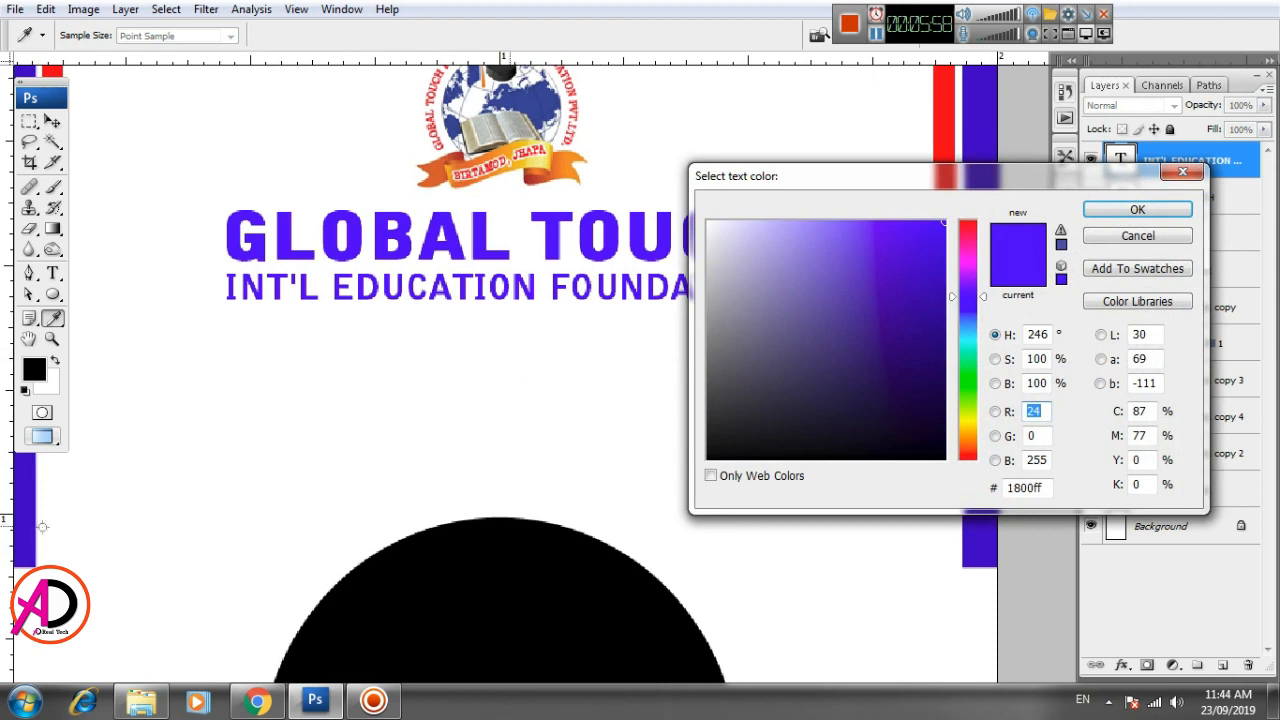
{"action": "left_click", "coordinate": [52, 72]}
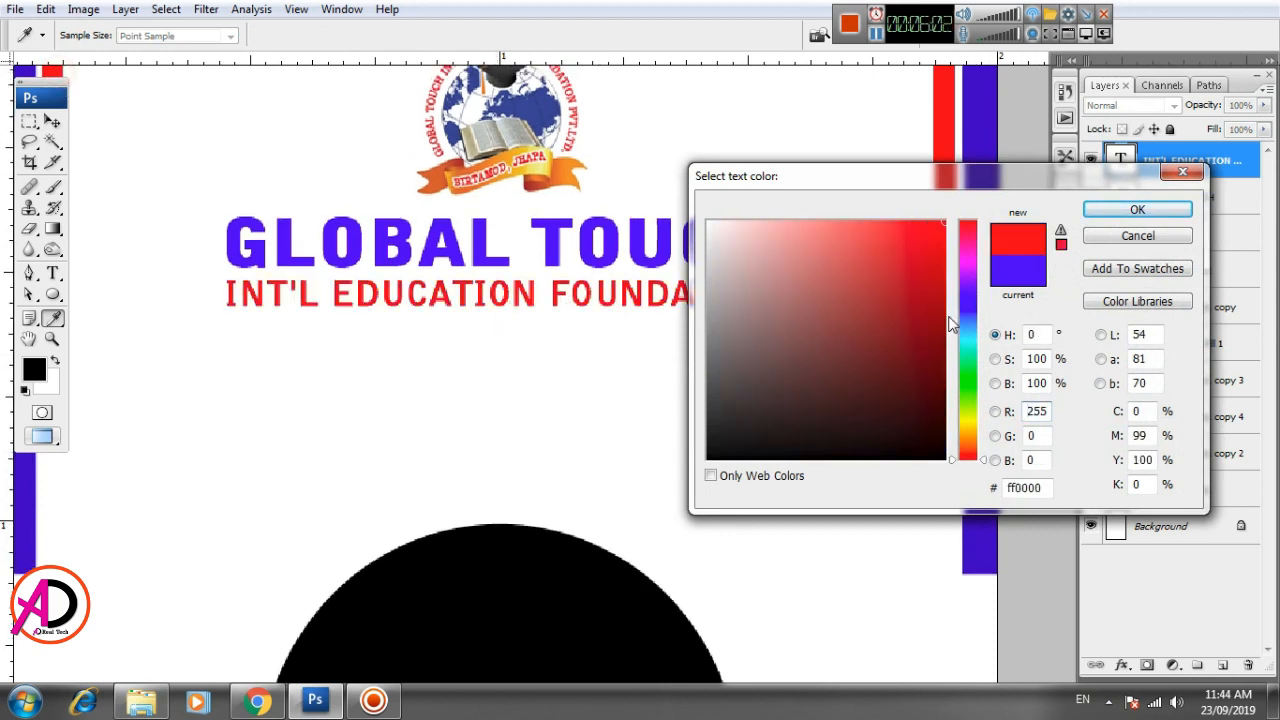
{"action": "left_click_drag", "start_coordinate": [950, 319], "coordinate": [944, 234]}
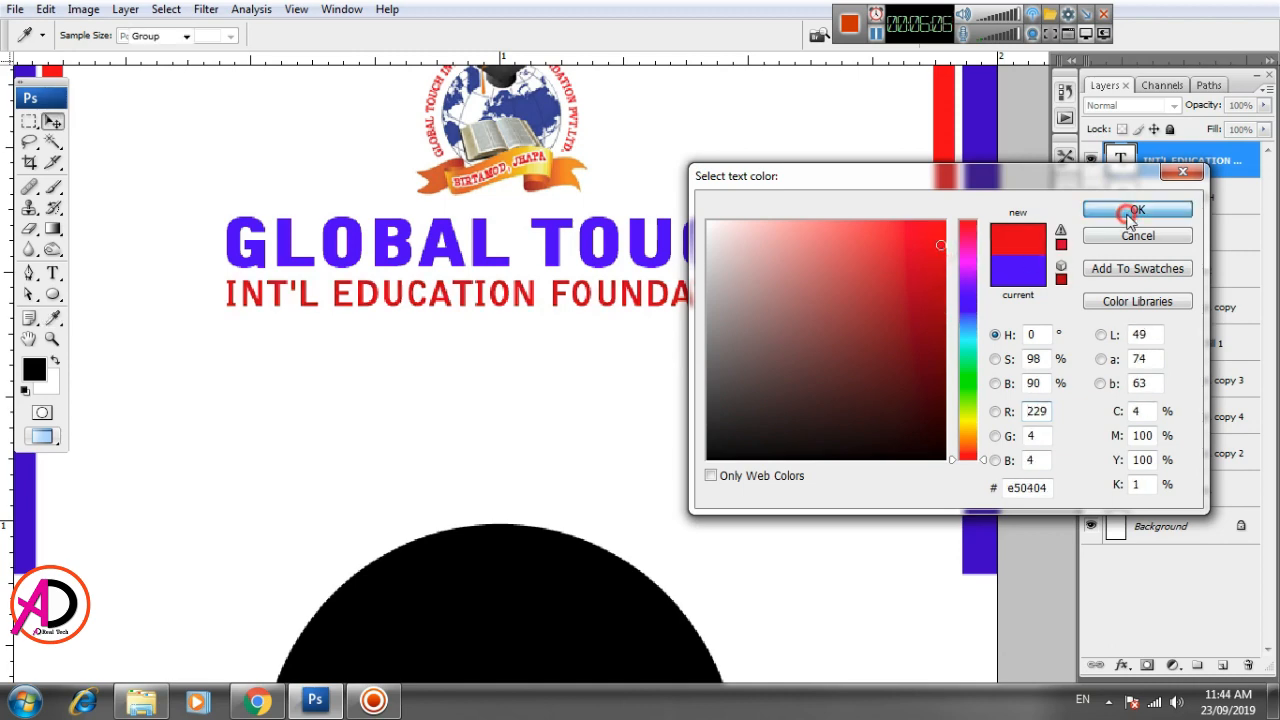
{"action": "left_click", "coordinate": [1130, 209]}
- Add a text line with the foundation's road and town below the INT'L EDUCATION FOUNDATION line
{"action": "scroll", "coordinate": [320, 397], "scroll_direction": "down", "scroll_amount": 3}
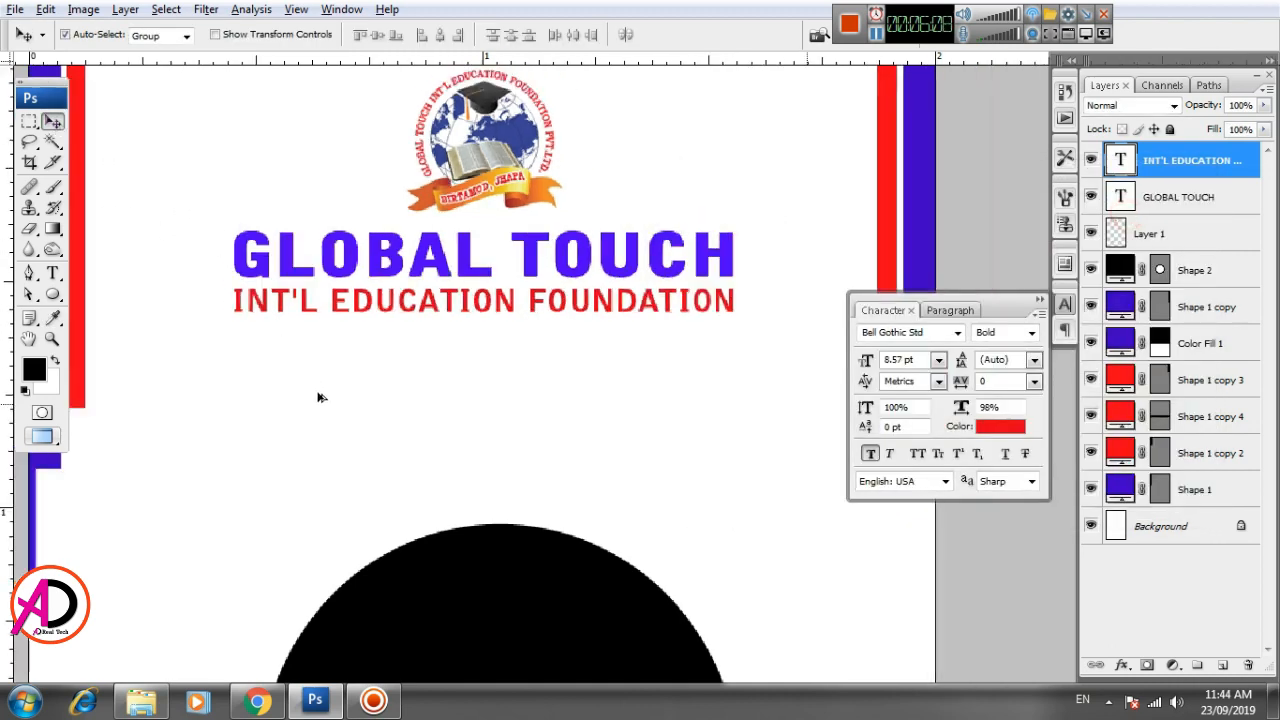
{"action": "scroll", "coordinate": [466, 403], "scroll_direction": "up", "scroll_amount": 3}
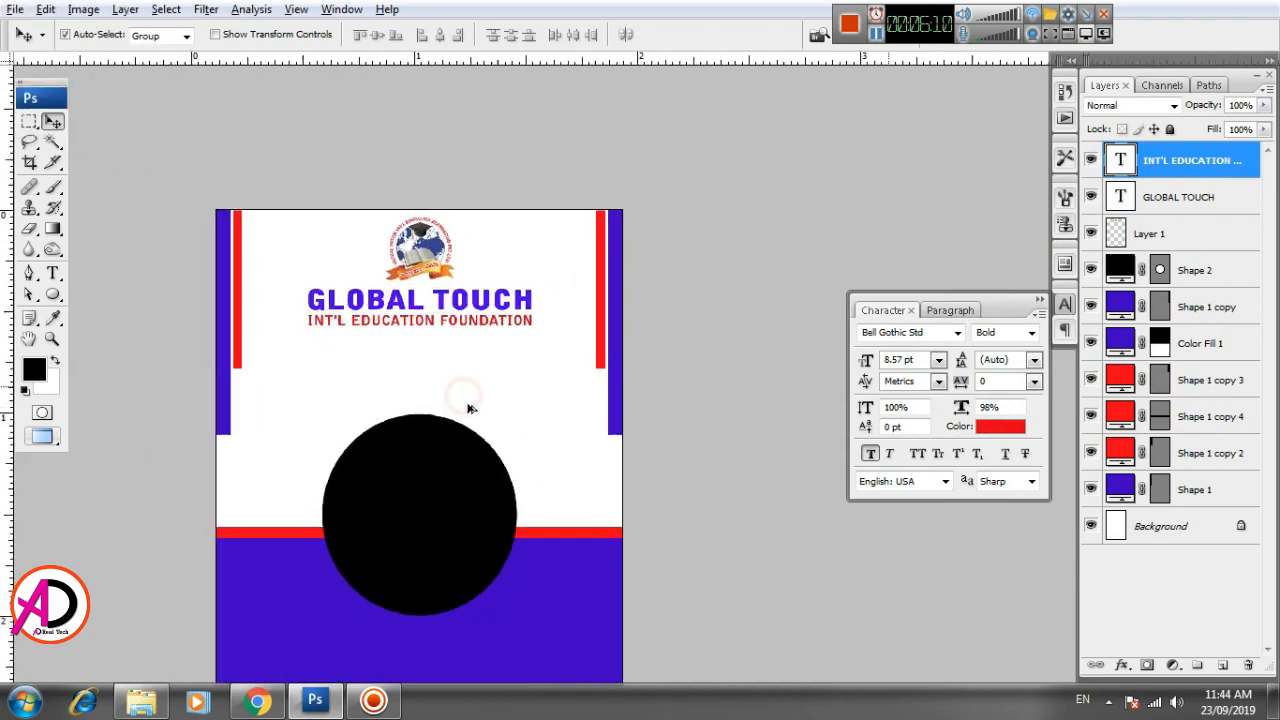
{"action": "scroll", "coordinate": [477, 388], "scroll_direction": "up", "scroll_amount": 2}
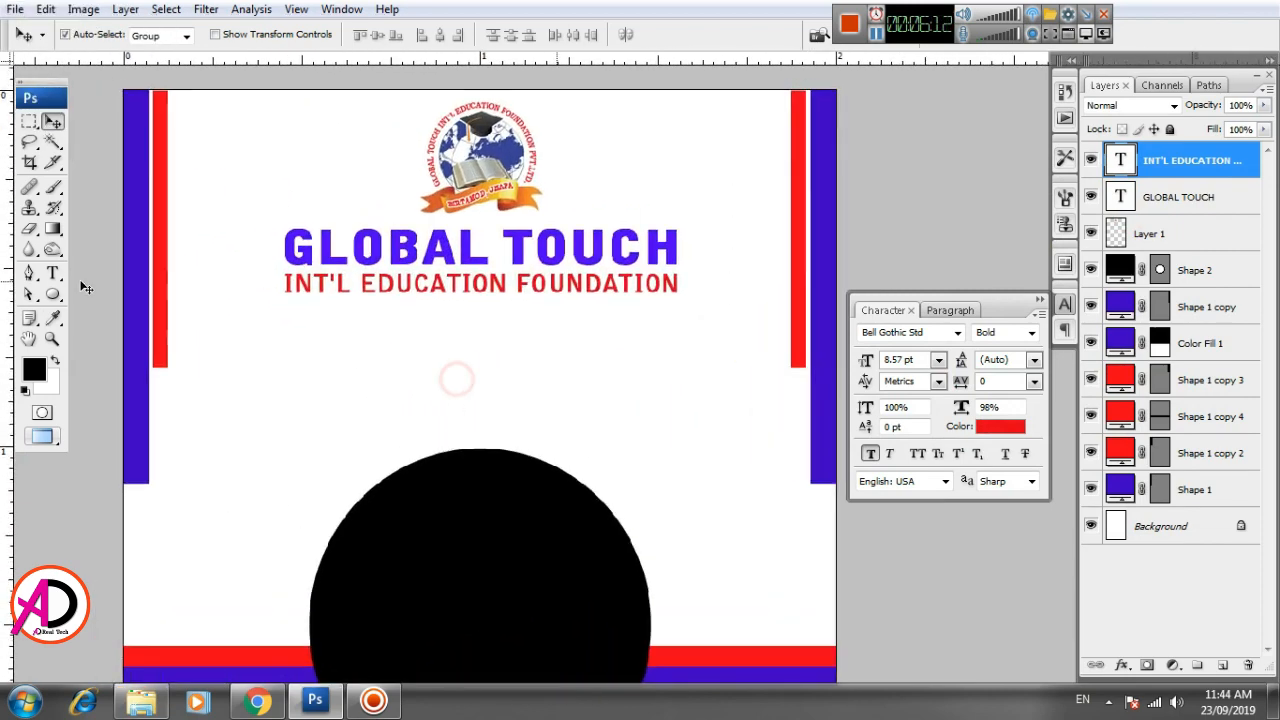
{"action": "key", "text": "t"}
{"action": "left_click", "coordinate": [305, 382]}
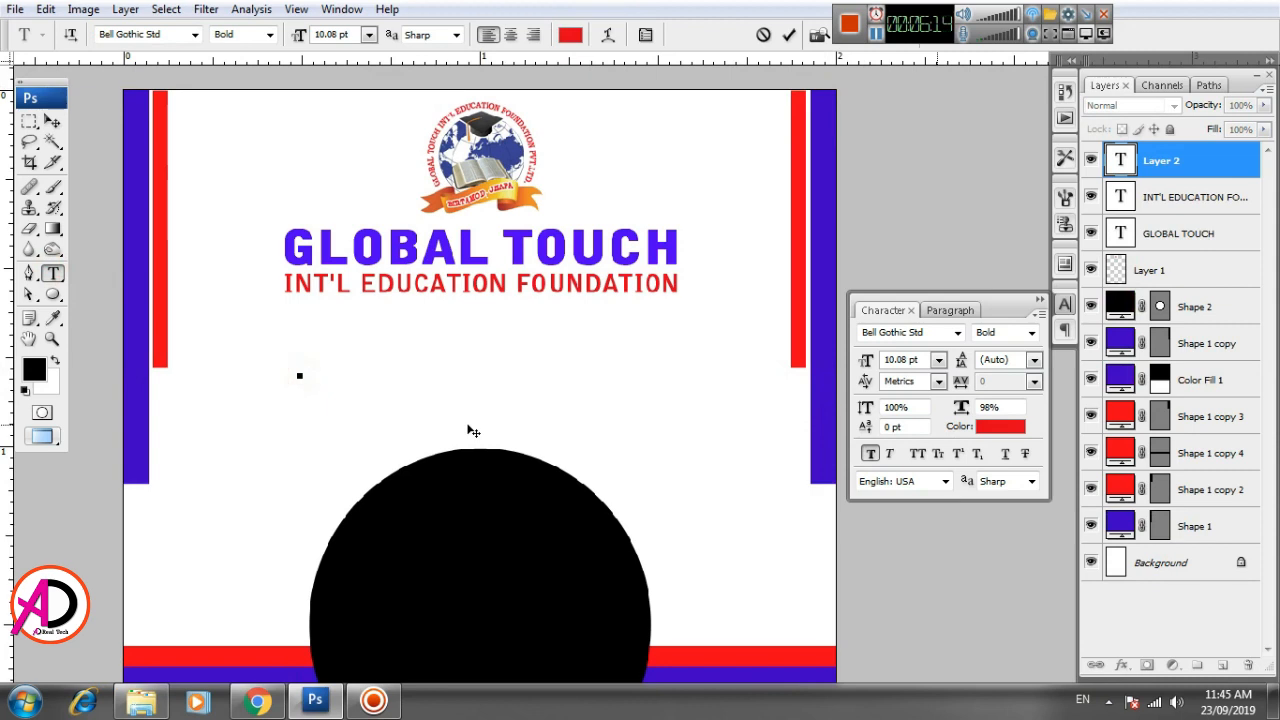
{"action": "type", "text": "Bhadrapu"}
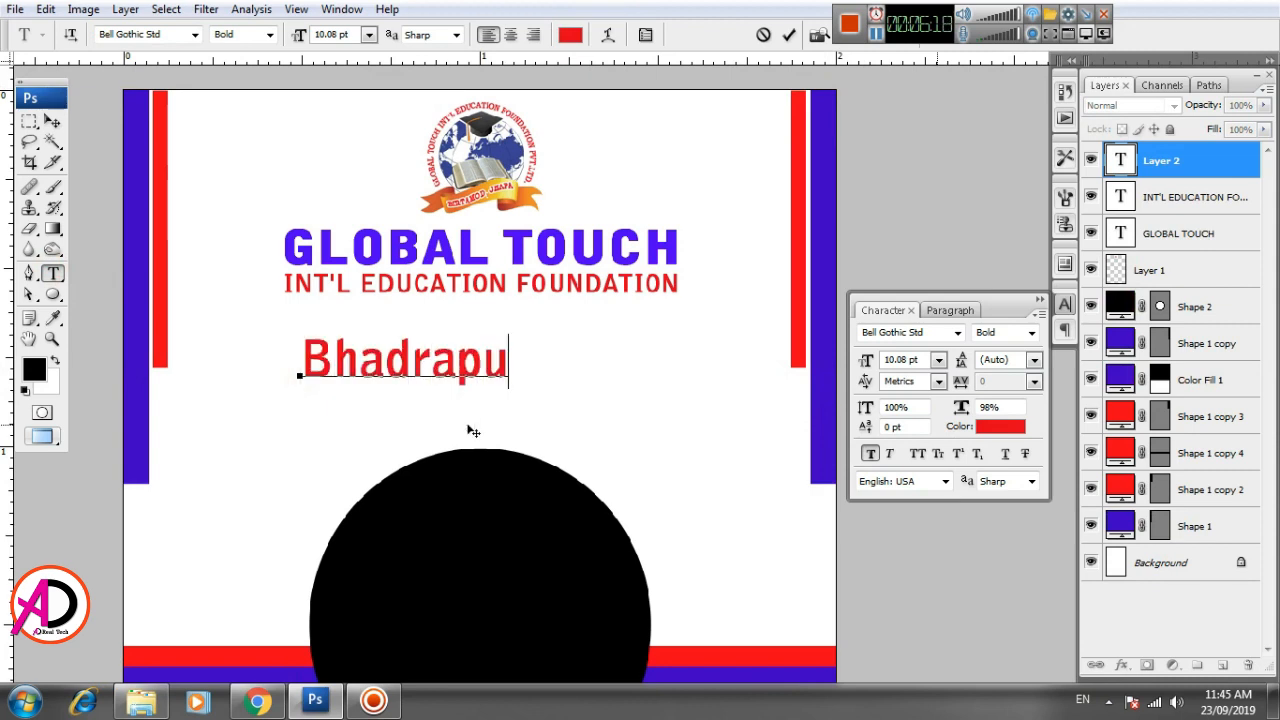
{"action": "type", "text": "r Road"}
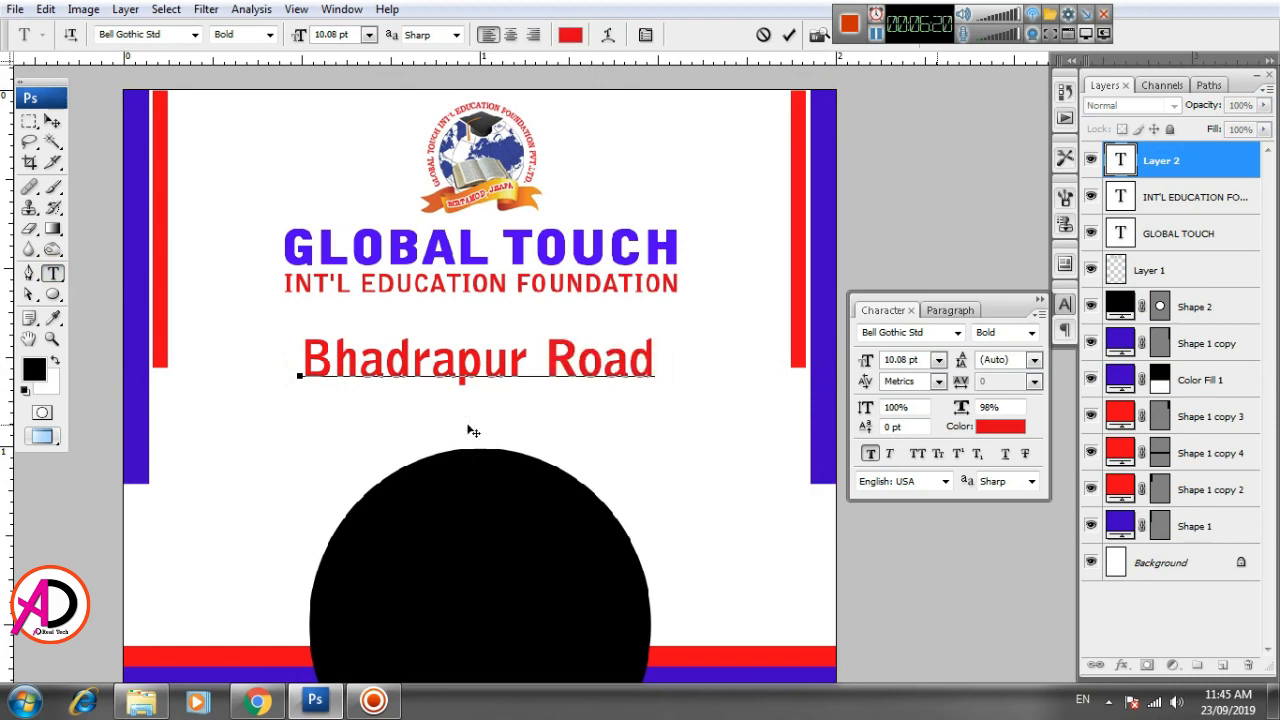
{"action": "type", "text": " Birtamo"}
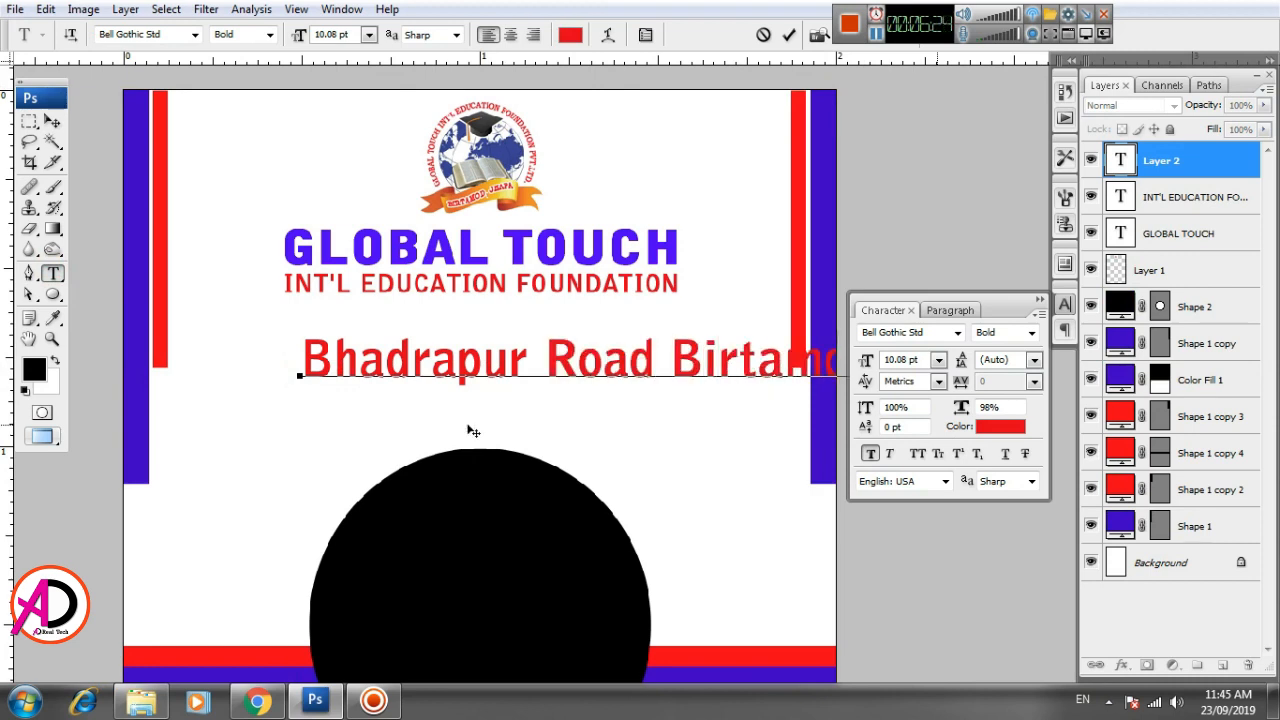
{"action": "left_click", "coordinate": [54, 122]}
- Scale the address text proportionally to about 59% and move it up just beneath the INT'L EDUCATION FOUNDATION line
{"action": "left_click", "coordinate": [53, 273]}
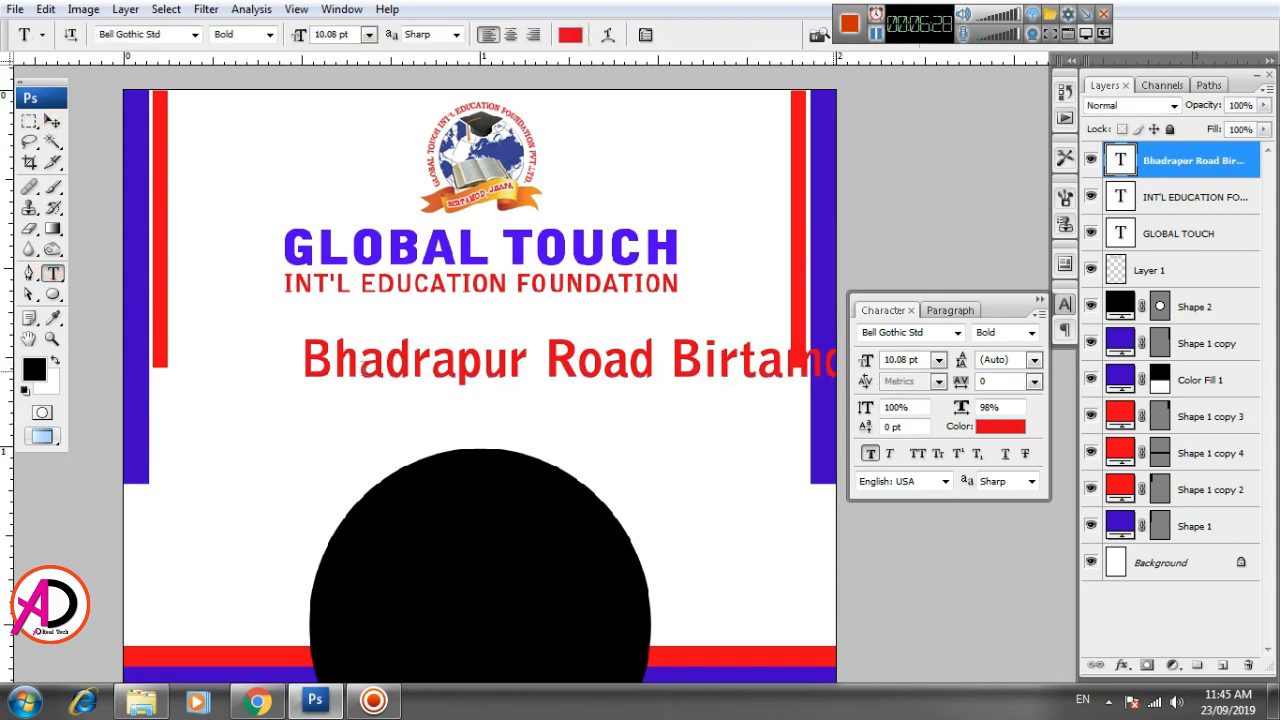
{"action": "key", "text": "v"}
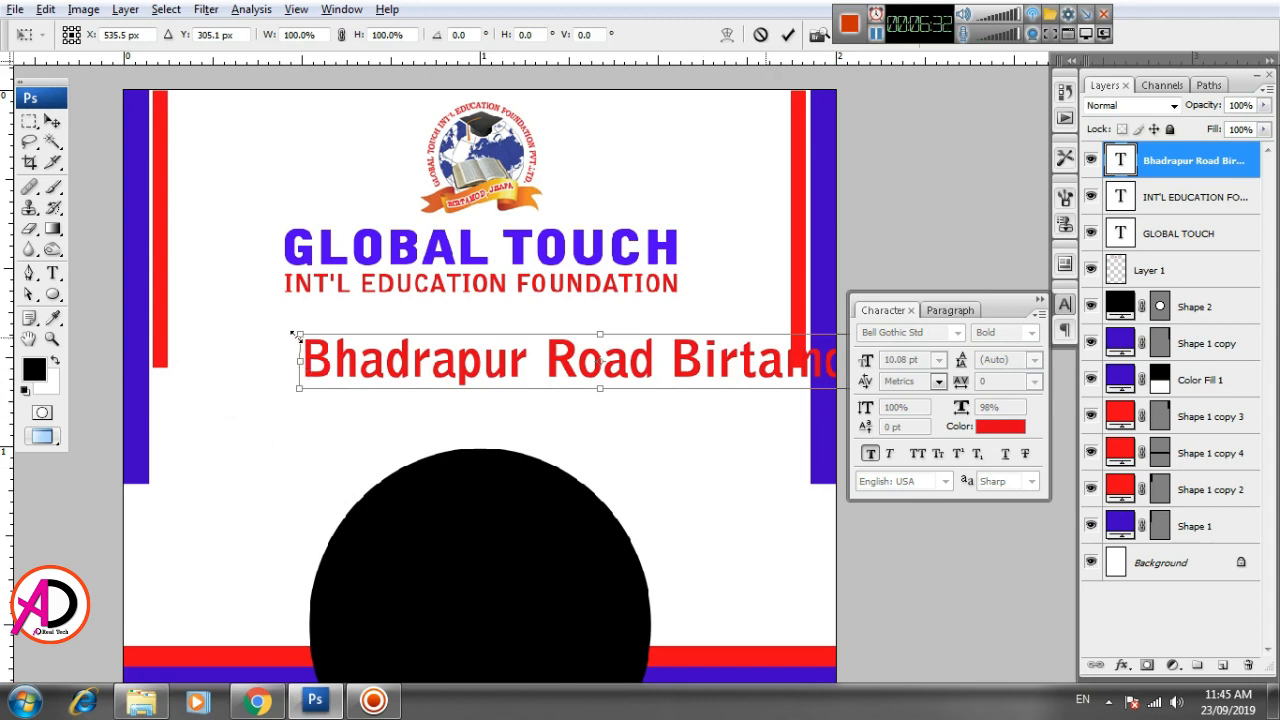
{"action": "left_click_drag", "start_coordinate": [298, 336], "coordinate": [416, 358]}
{"action": "left_click_drag", "start_coordinate": [506, 362], "coordinate": [381, 319]}
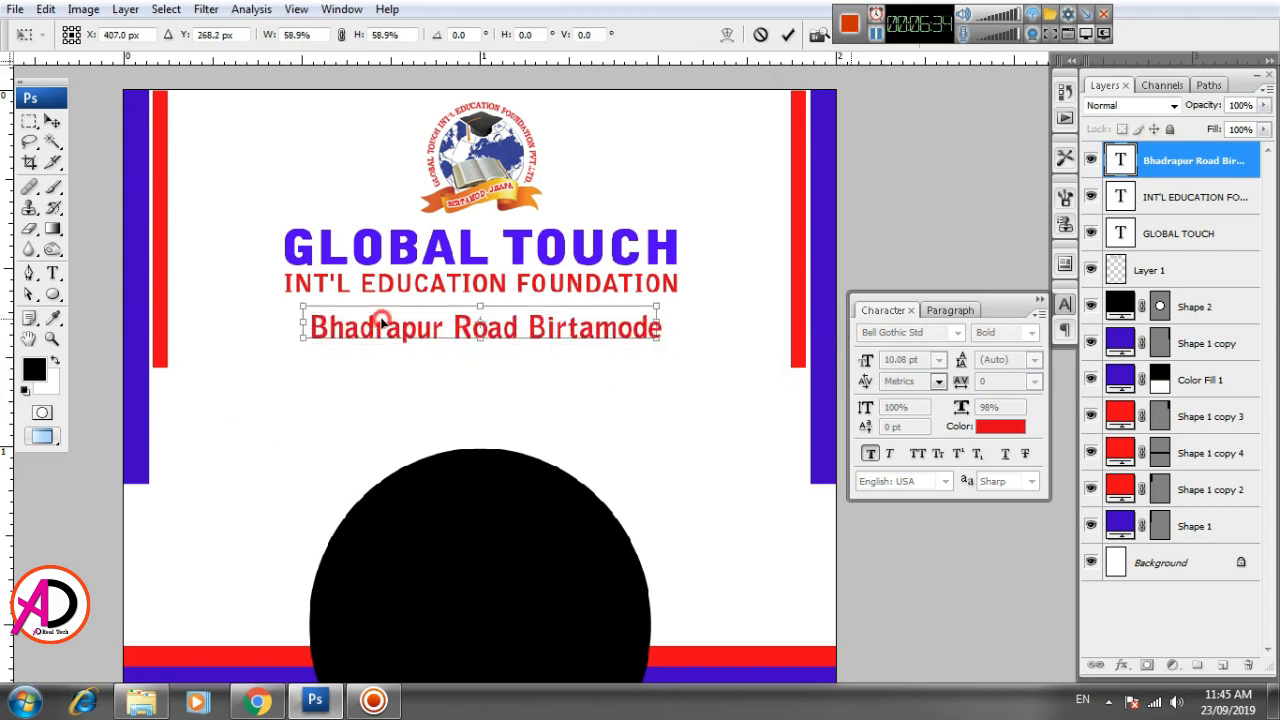
{"action": "double_click", "coordinate": [381, 319]}
- Append the district name to the end of the address line
{"action": "left_click", "coordinate": [53, 272]}
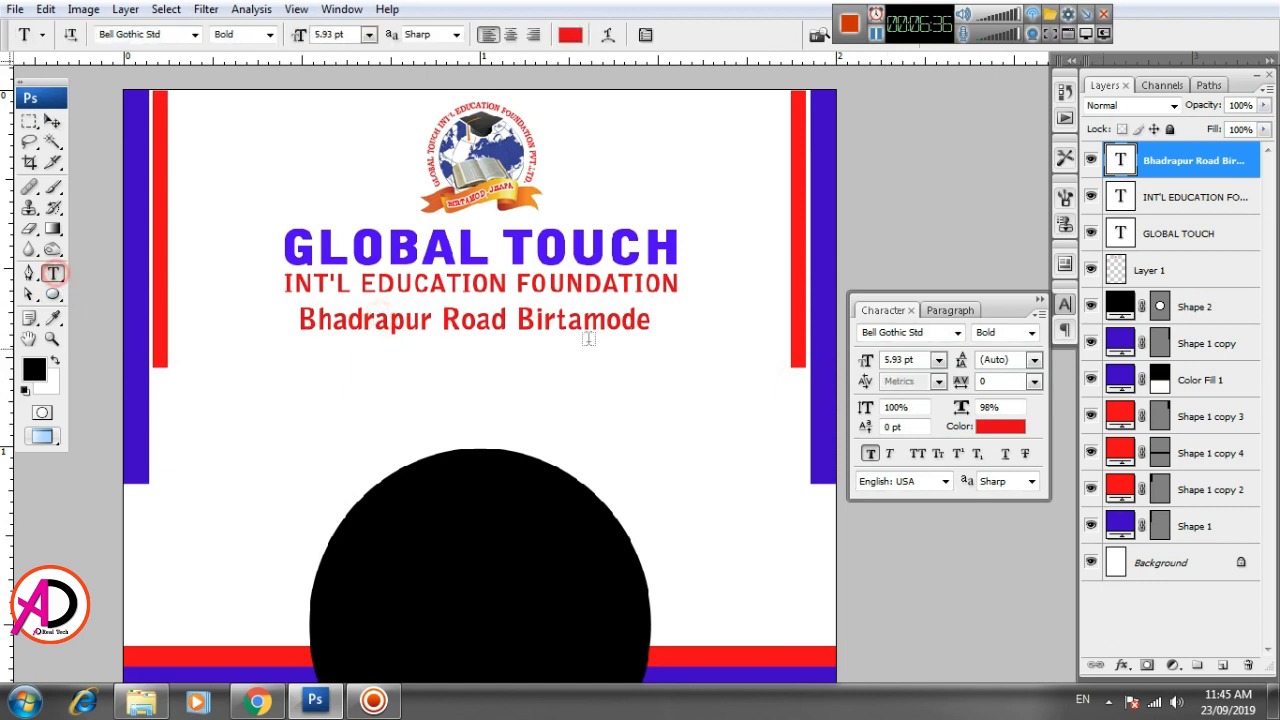
{"action": "left_click", "coordinate": [640, 333]}
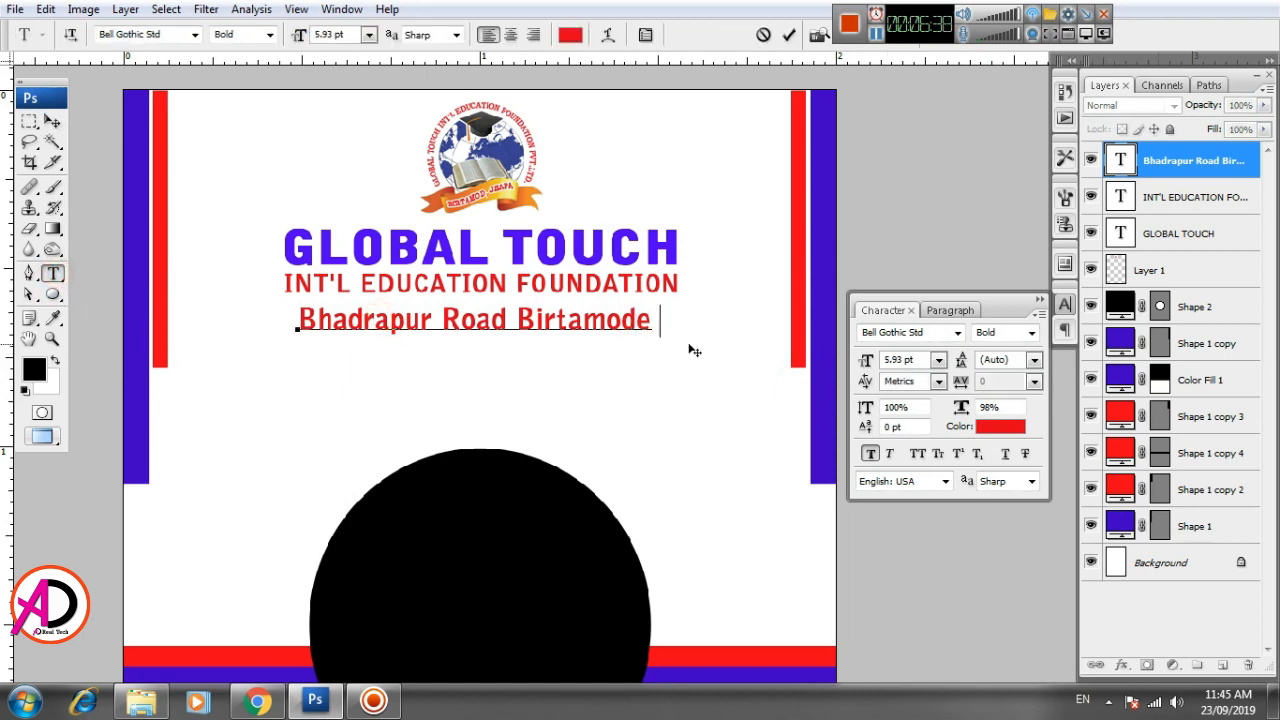
{"action": "type", "text": "Jhapa"}
{"action": "key", "text": "ctrl+Return"}
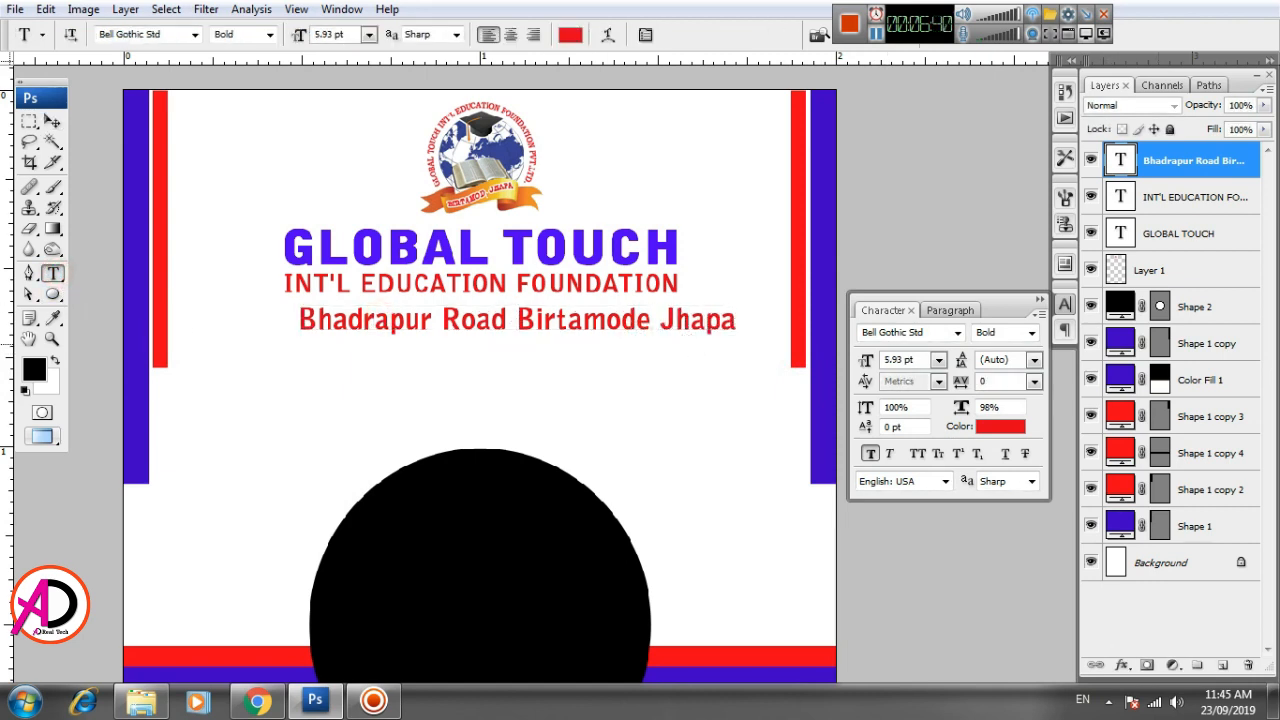
- Scale the address line proportionally to about 78% and turn off its faux bold
{"action": "key", "text": "ctrl+t"}
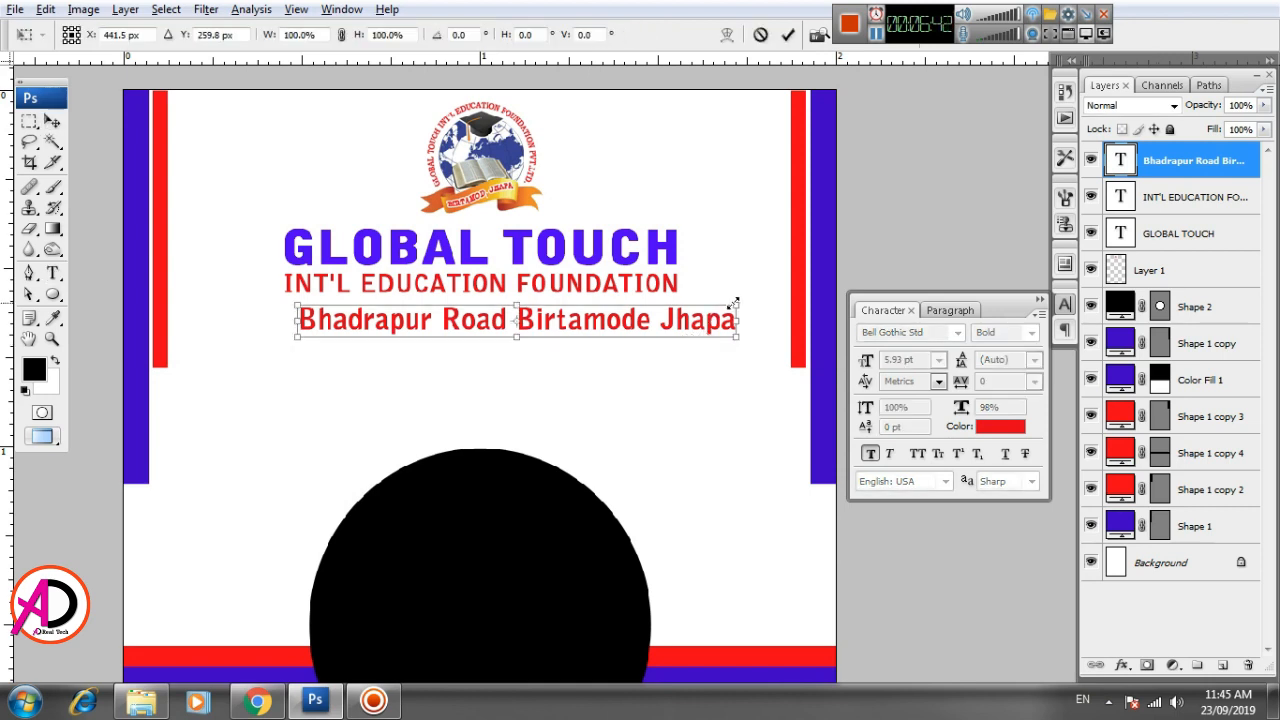
{"action": "left_click_drag", "start_coordinate": [735, 302], "coordinate": [688, 309]}
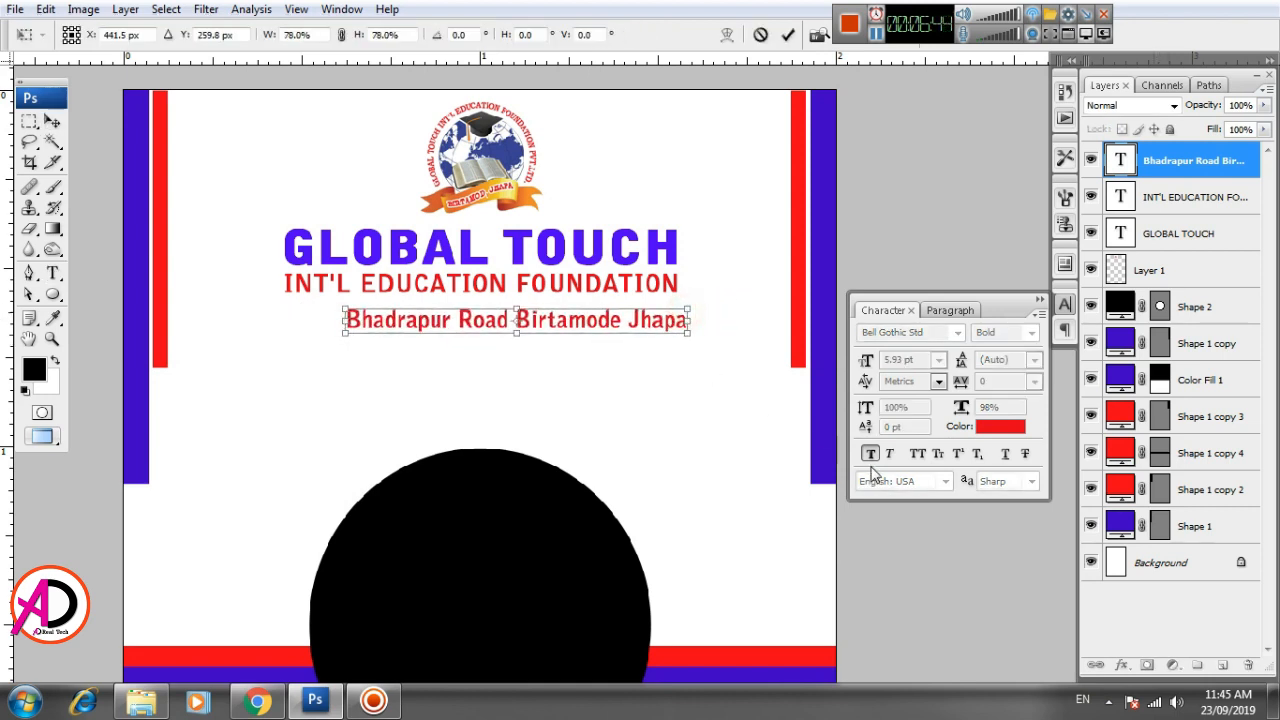
{"action": "key", "text": "Return"}
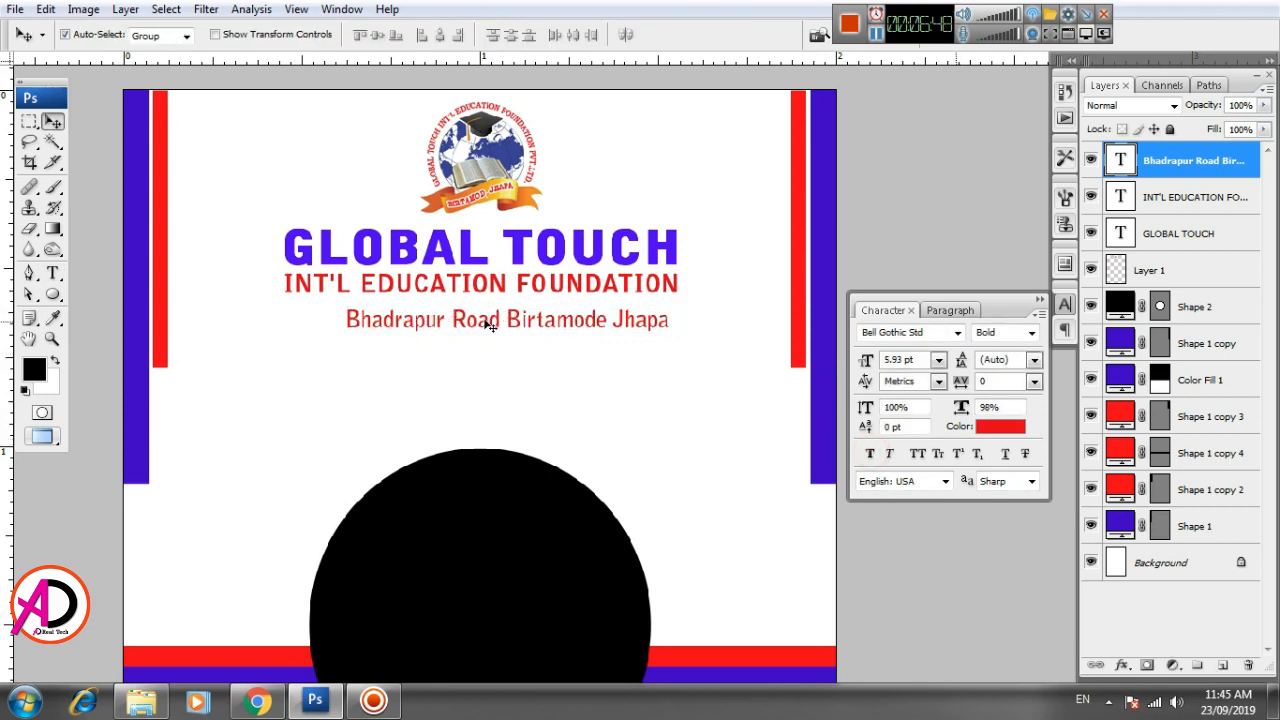
- Move the address line up beneath INT'L EDUCATION FOUNDATION and shrink it further so it sits centred under the heading
{"action": "left_click_drag", "start_coordinate": [489, 327], "coordinate": [475, 320]}
{"action": "key", "text": "ctrl+t"}
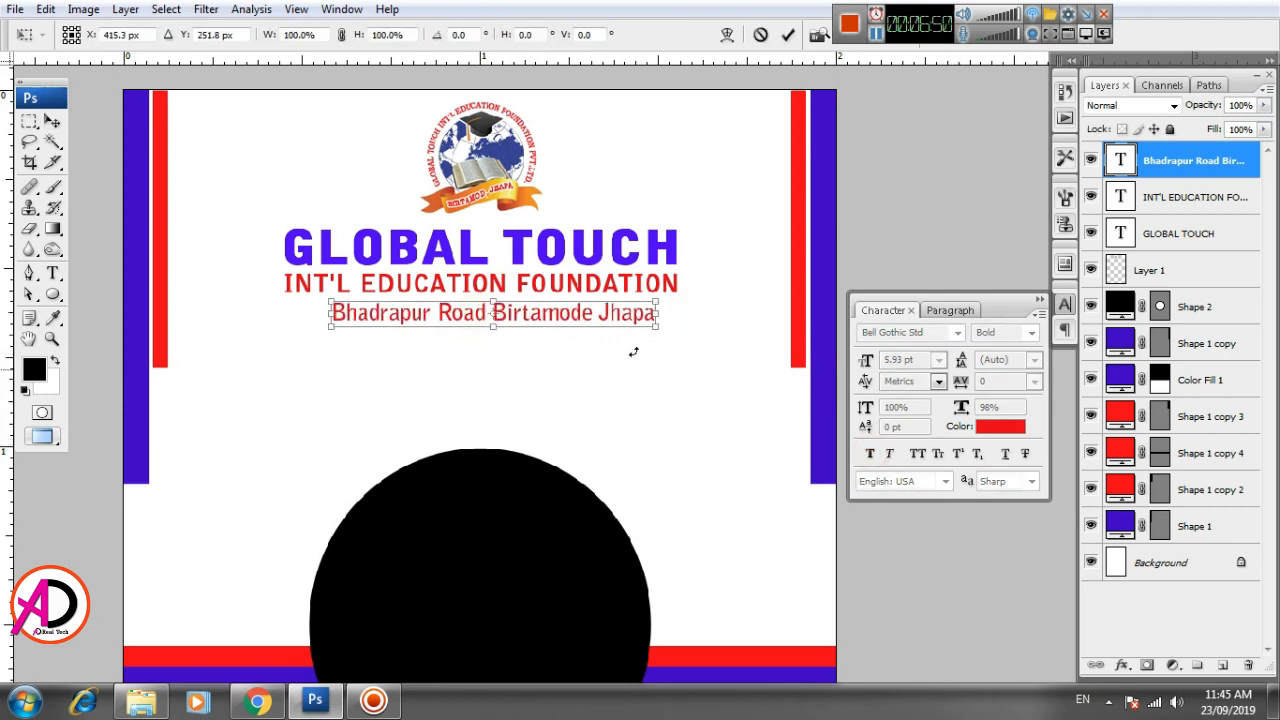
{"action": "left_click_drag", "start_coordinate": [657, 300], "coordinate": [548, 317]}
{"action": "key", "text": "Return"}
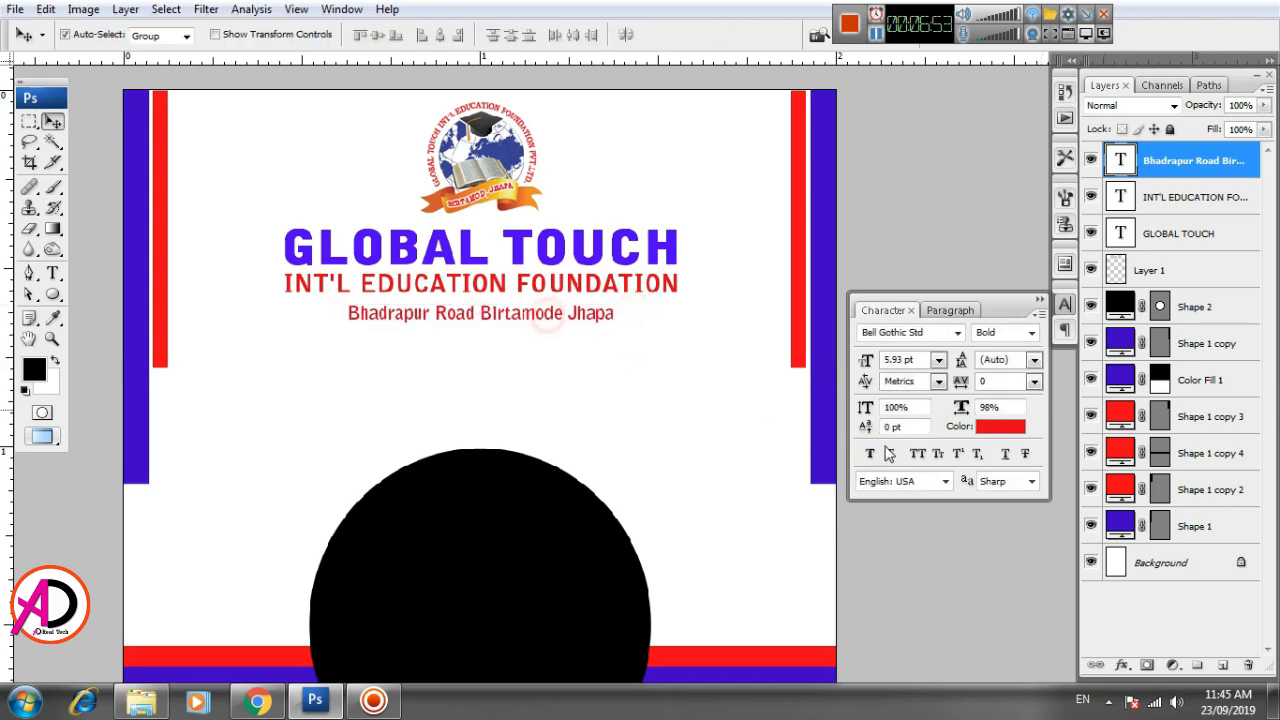
- Recolor the address line black and turn its faux bold on
{"action": "left_click", "coordinate": [998, 425]}
{"action": "left_click_drag", "start_coordinate": [720, 455], "coordinate": [694, 477]}
{"action": "left_click", "coordinate": [1137, 209]}
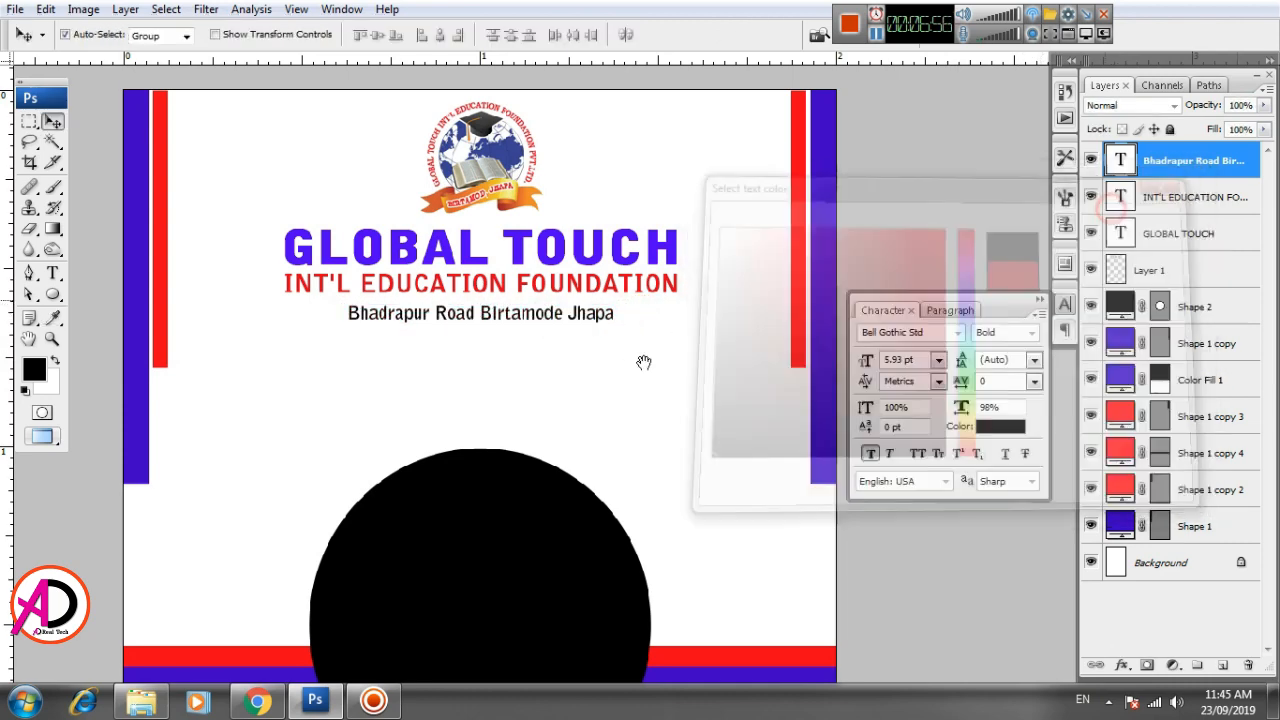
- Nudge the address line slightly up, closer to the INT'L EDUCATION FOUNDATION line
{"action": "left_click", "coordinate": [650, 380]}
{"action": "scroll", "coordinate": [654, 384], "scroll_direction": "down", "scroll_amount": 3}
{"action": "scroll", "coordinate": [664, 460], "scroll_direction": "up", "scroll_amount": 2}
{"action": "left_click_drag", "start_coordinate": [708, 456], "coordinate": [660, 428]}
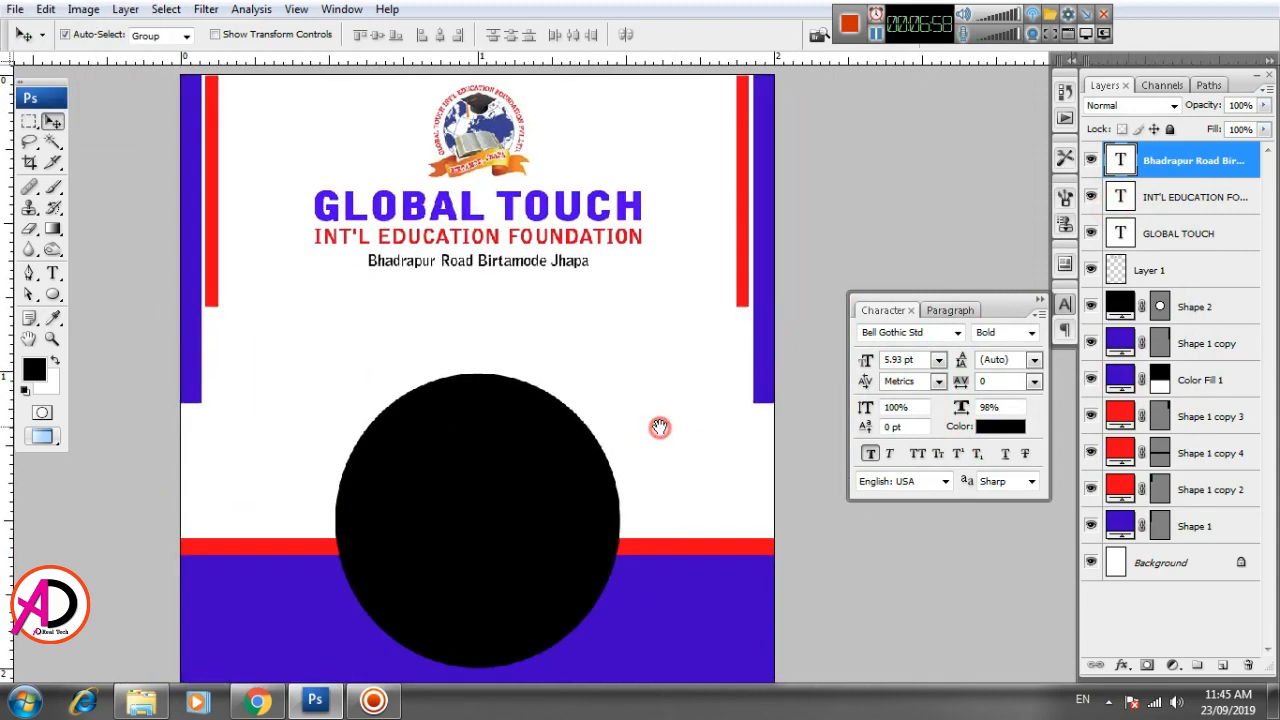
{"action": "key", "text": "Up"}
{"action": "key", "text": "Up"}
{"action": "key", "text": "Up"}
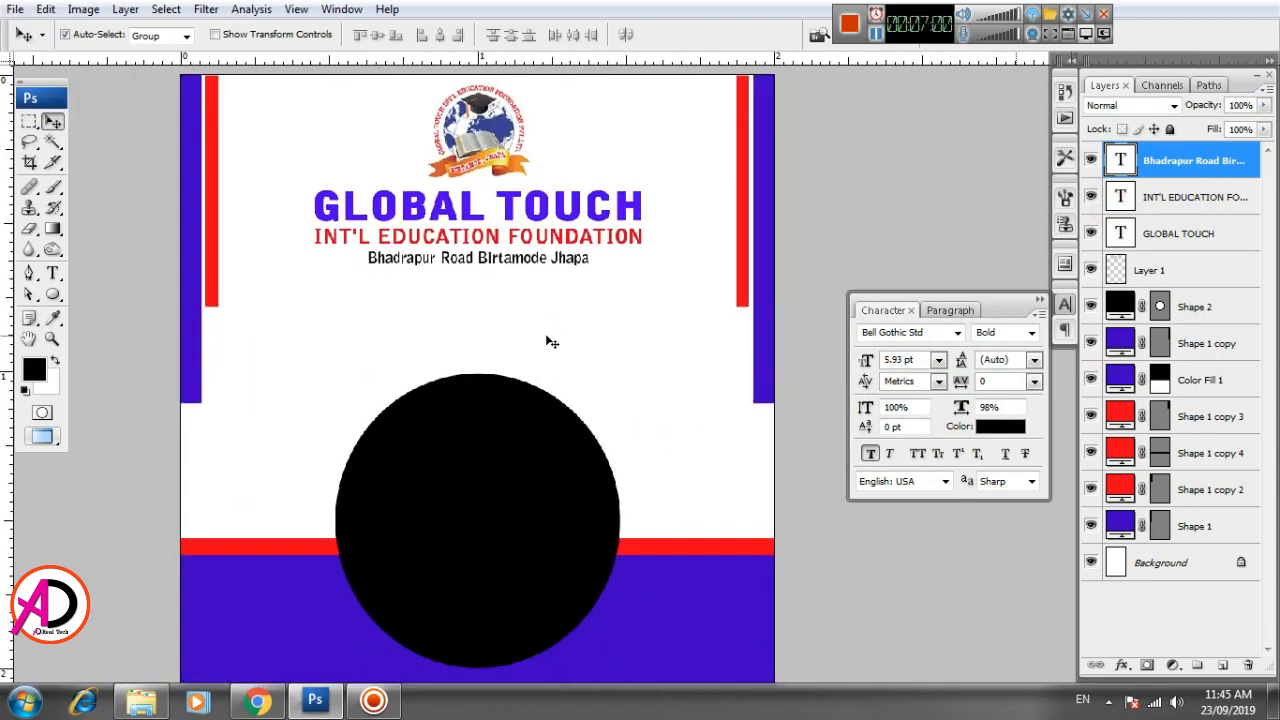
- Add a text line with the cardholder's full name on the blue area below the circle
{"action": "left_click", "coordinate": [492, 486]}
{"action": "scroll", "coordinate": [667, 467], "scroll_direction": "down", "scroll_amount": 3}
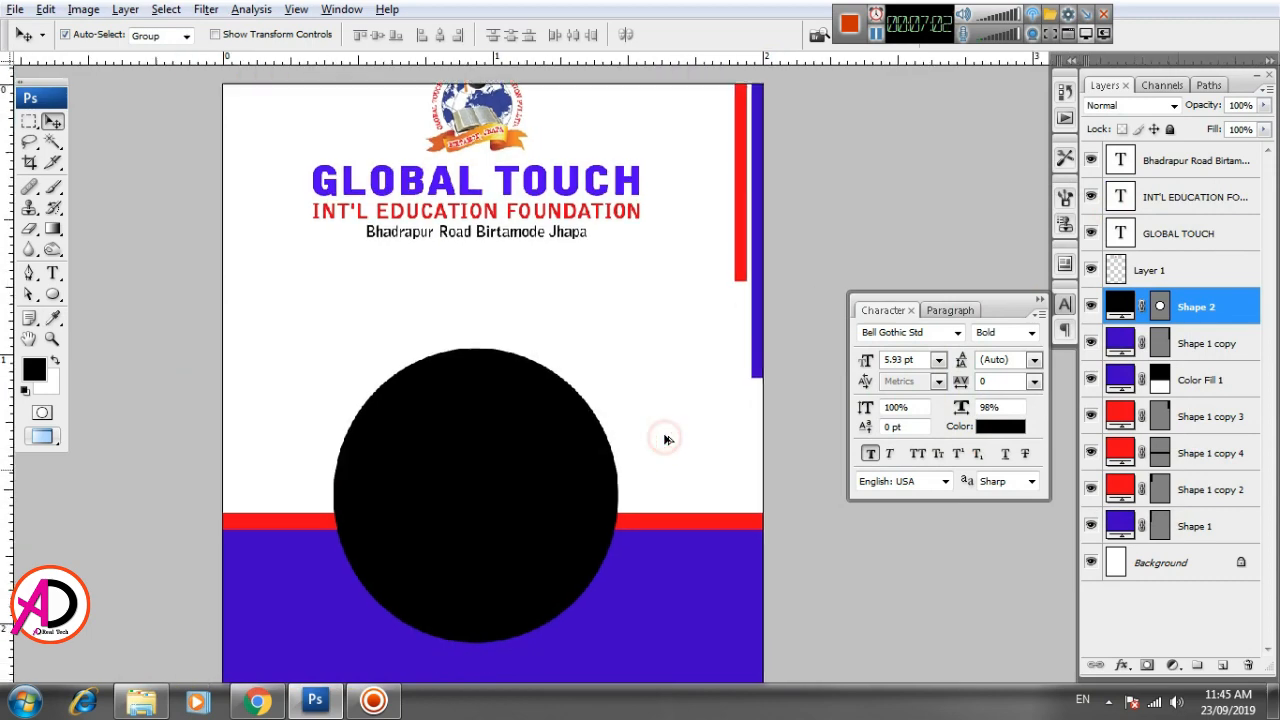
{"action": "left_click_drag", "start_coordinate": [646, 486], "coordinate": [571, 409]}
{"action": "scroll", "coordinate": [561, 457], "scroll_direction": "up", "scroll_amount": 1}
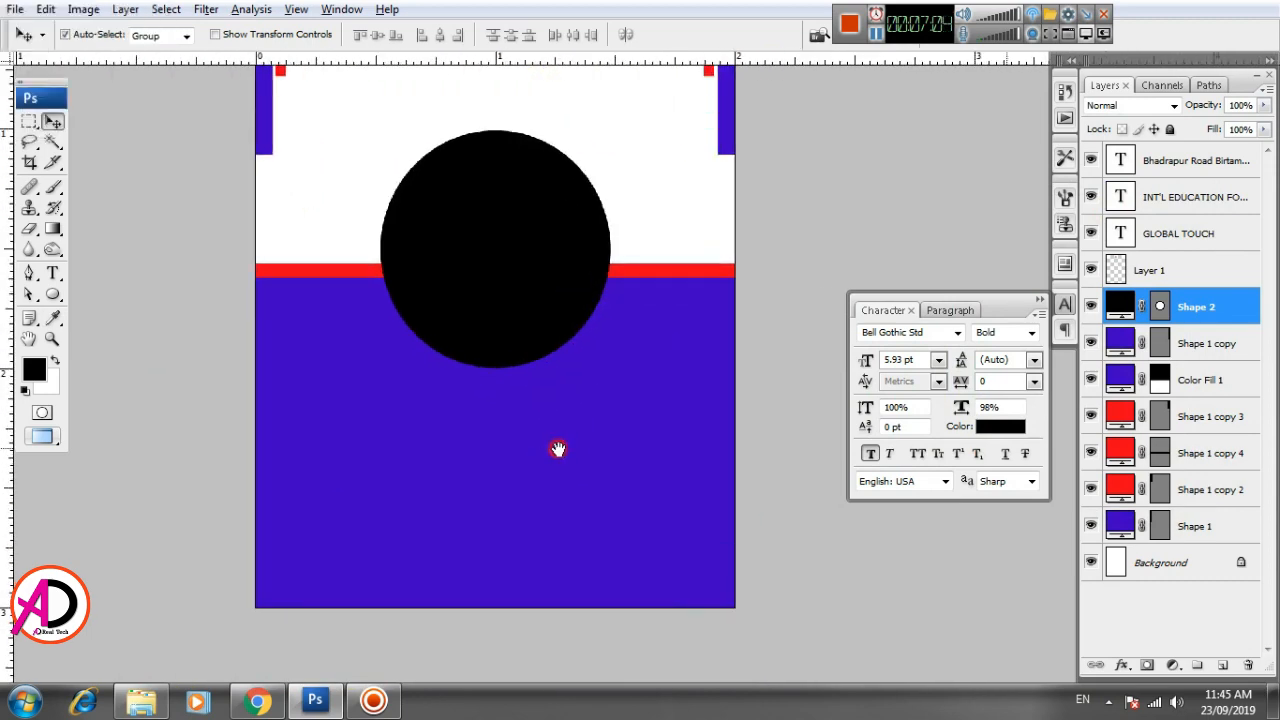
{"action": "scroll", "coordinate": [557, 449], "scroll_direction": "left", "scroll_amount": 1}
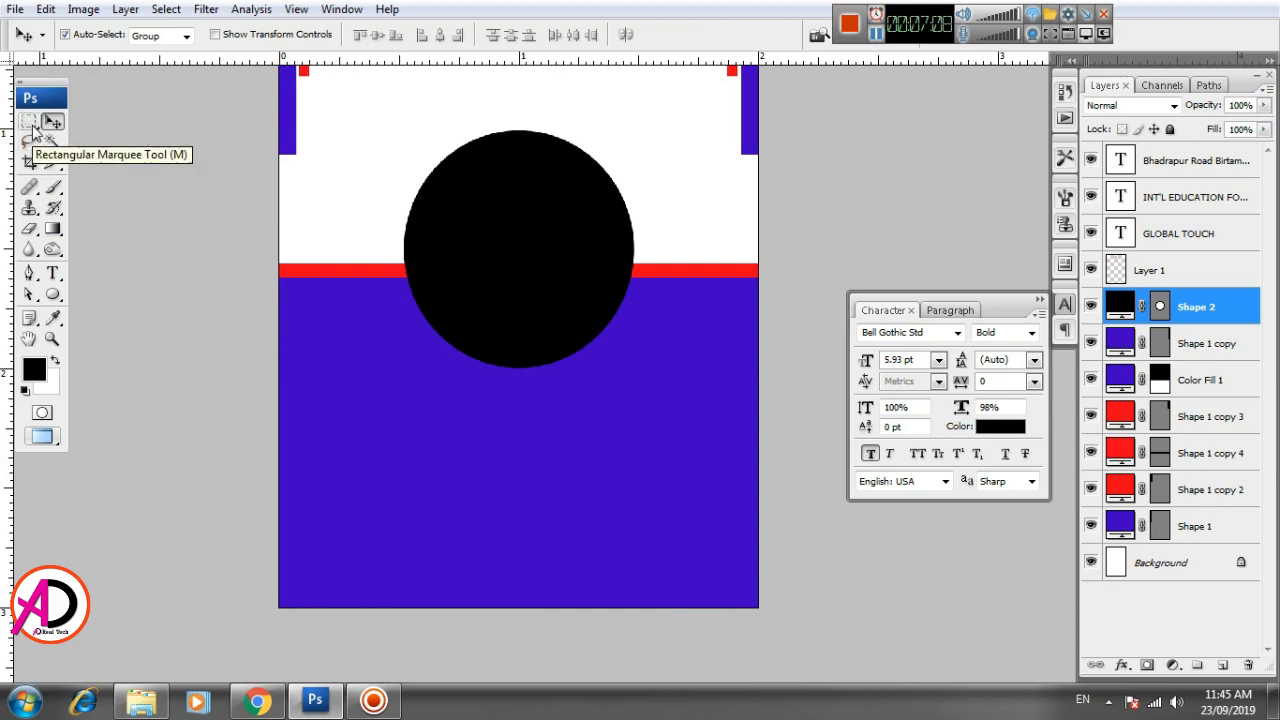
{"action": "left_click", "coordinate": [53, 273]}
{"action": "left_click", "coordinate": [378, 451]}
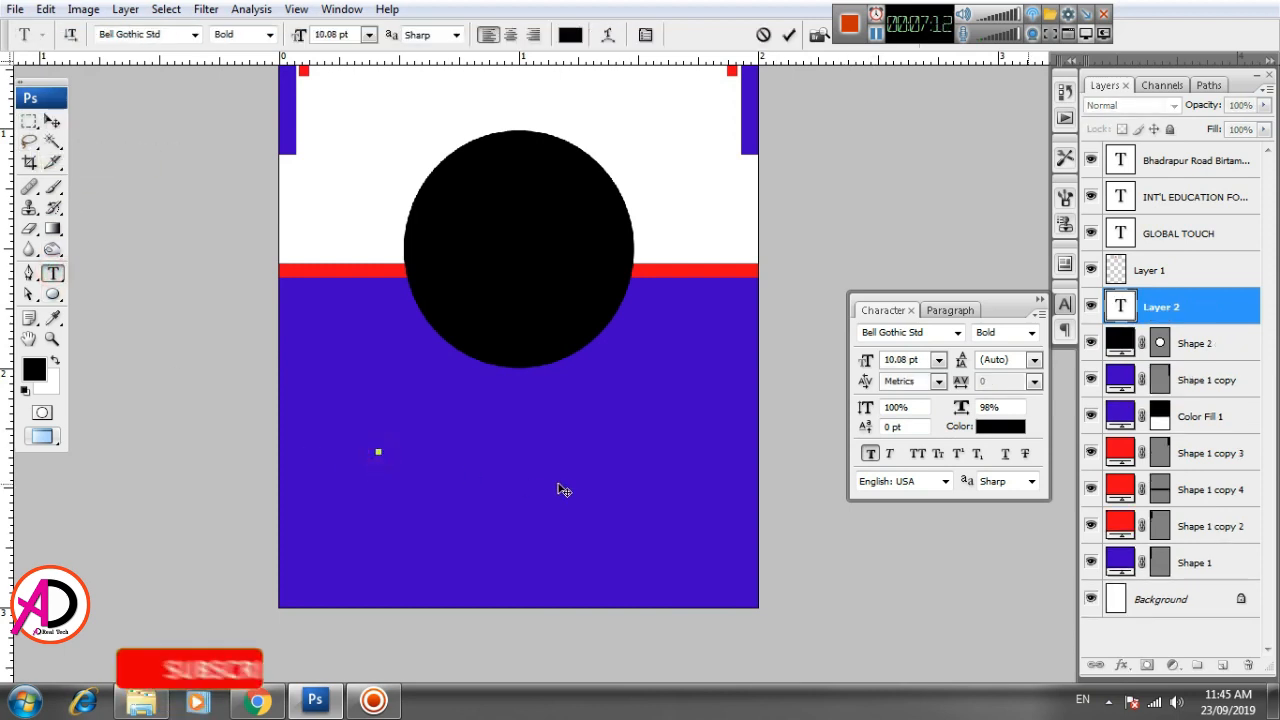
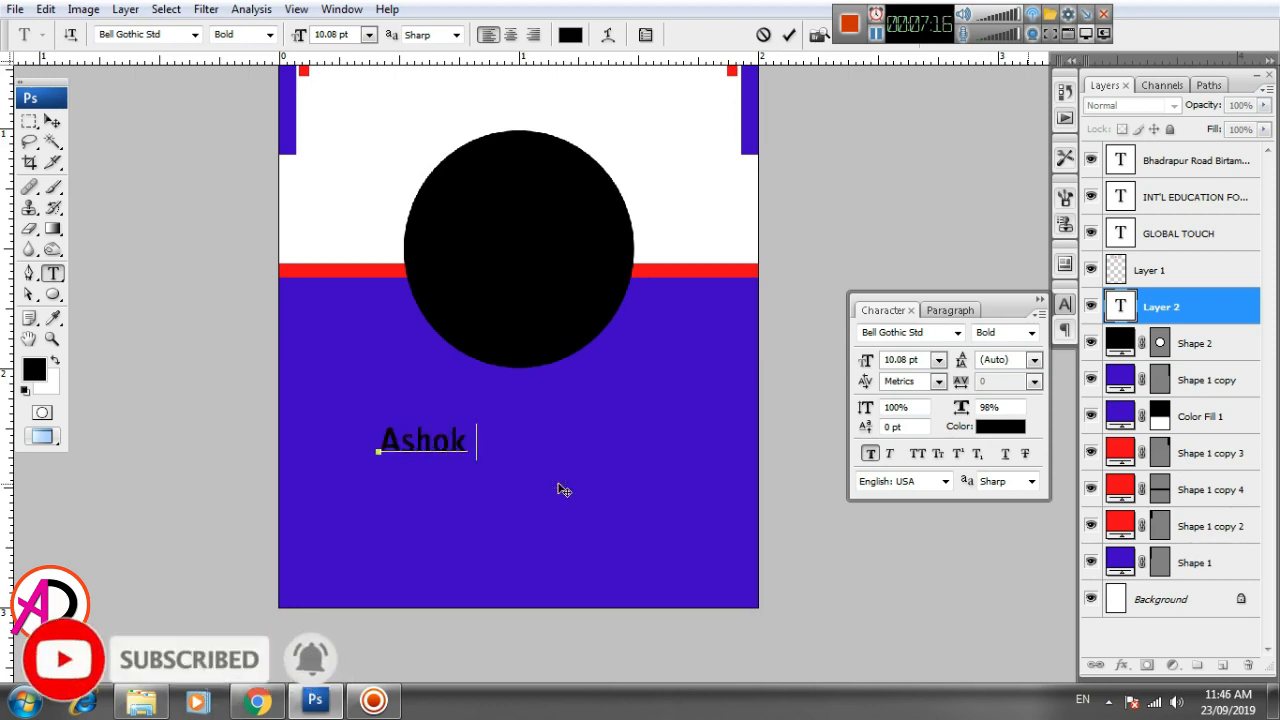
{"action": "key", "text": "ctrl+Return"}
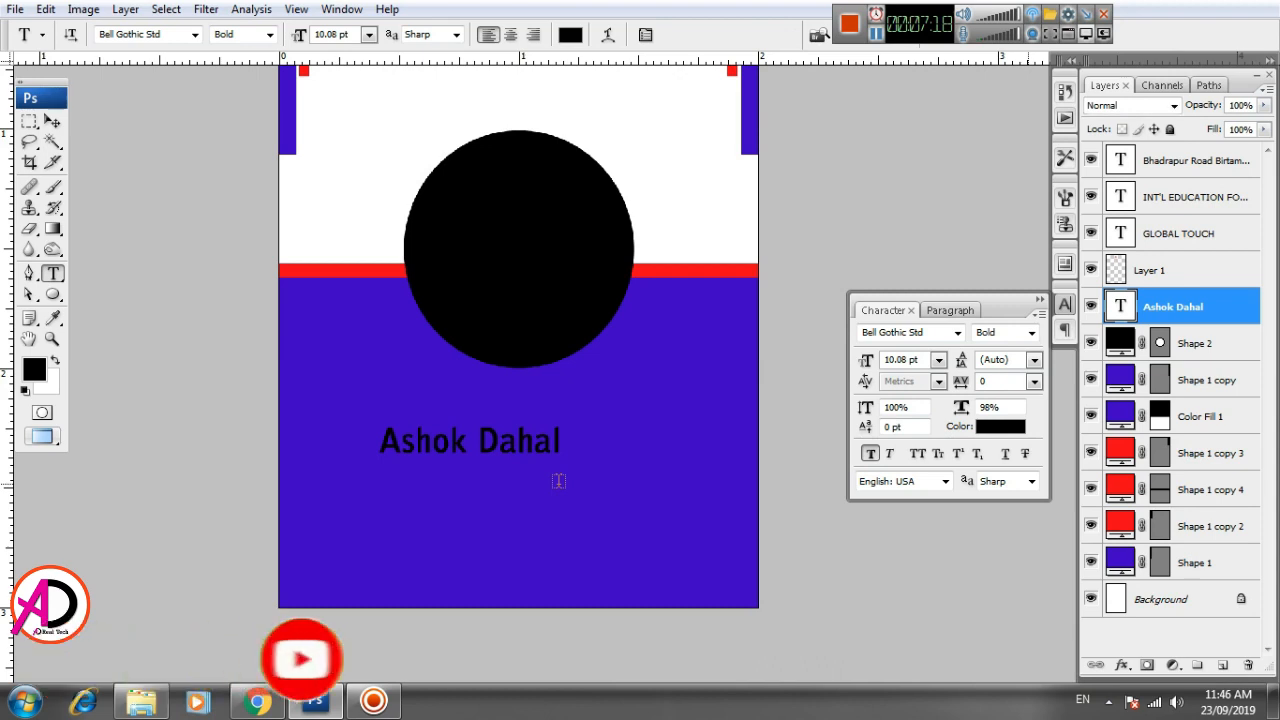
{"action": "key", "text": "v"}
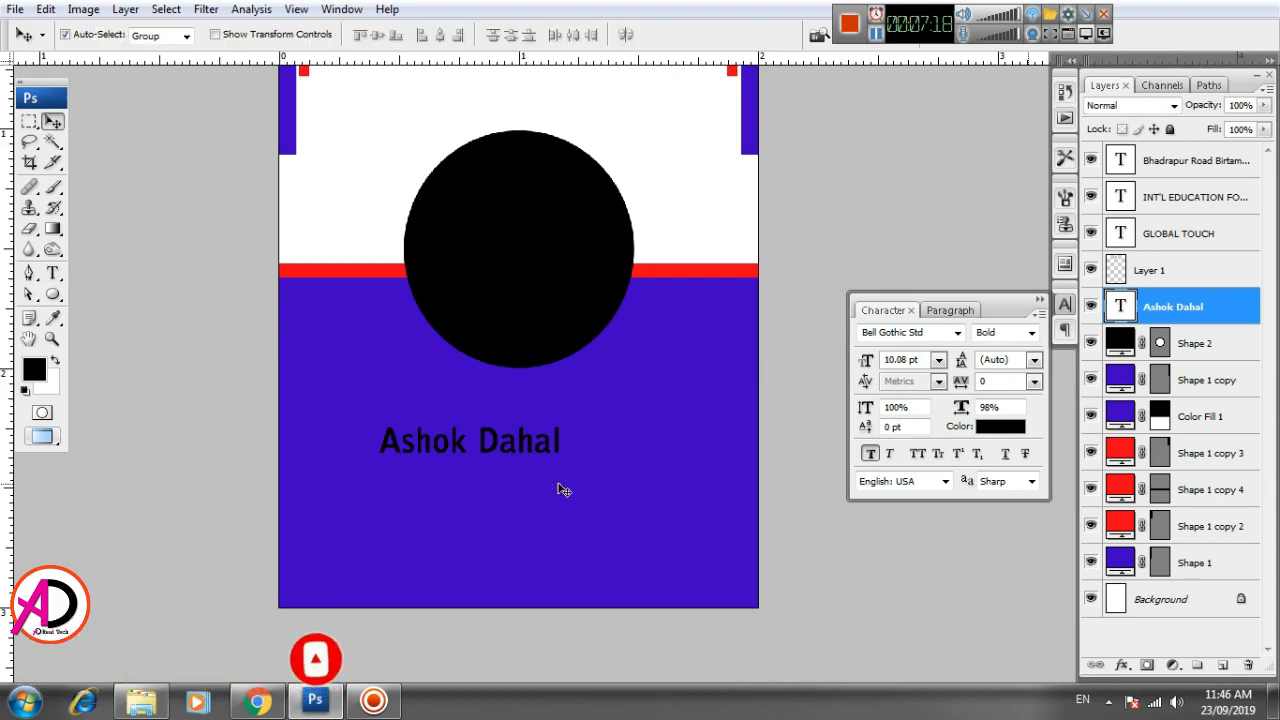
- Try the Black font style on the cardholder's name and switch it back to Bold
{"action": "left_click", "coordinate": [53, 272]}
{"action": "left_click", "coordinate": [270, 34]}
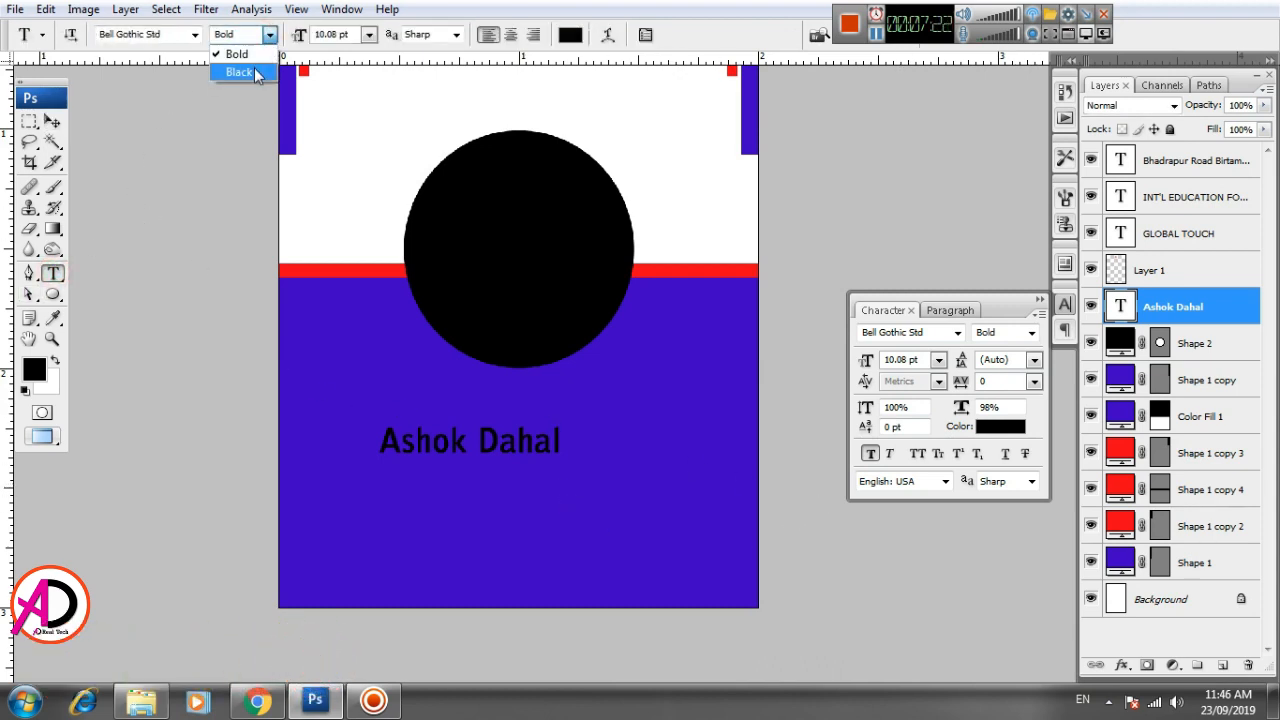
{"action": "left_click", "coordinate": [240, 72]}
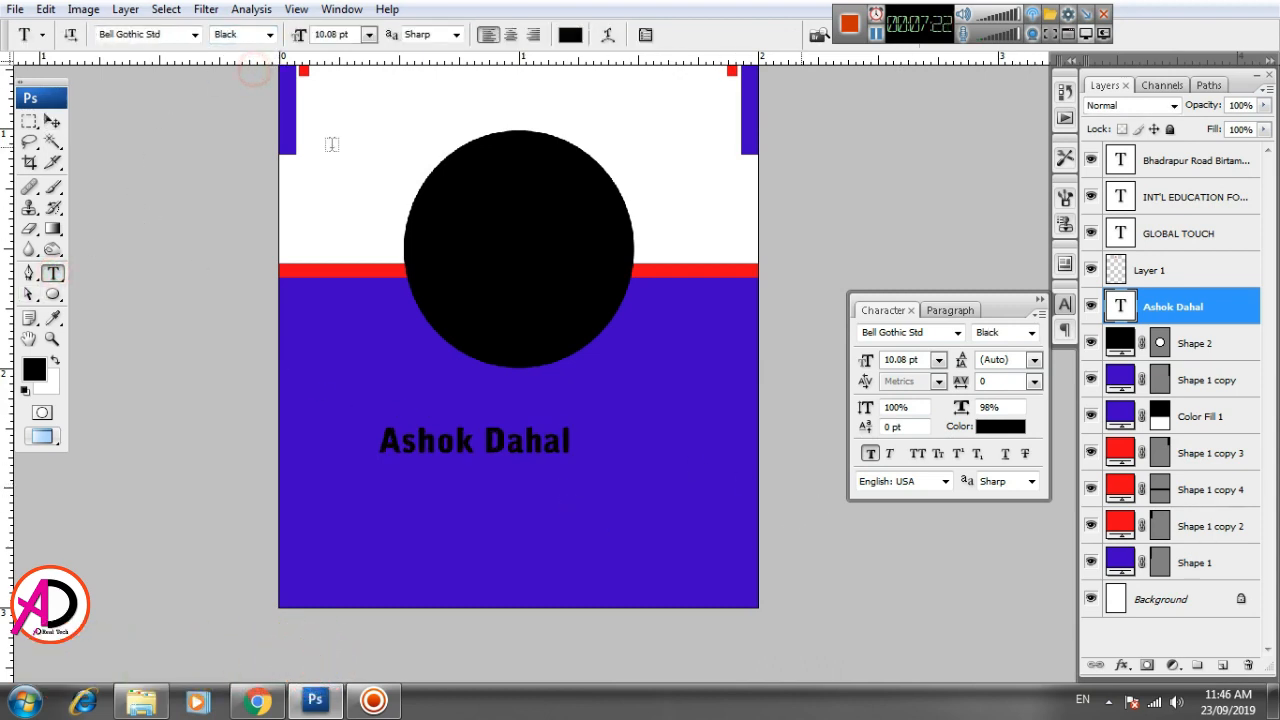
{"action": "left_click", "coordinate": [270, 34]}
{"action": "left_click", "coordinate": [232, 50]}
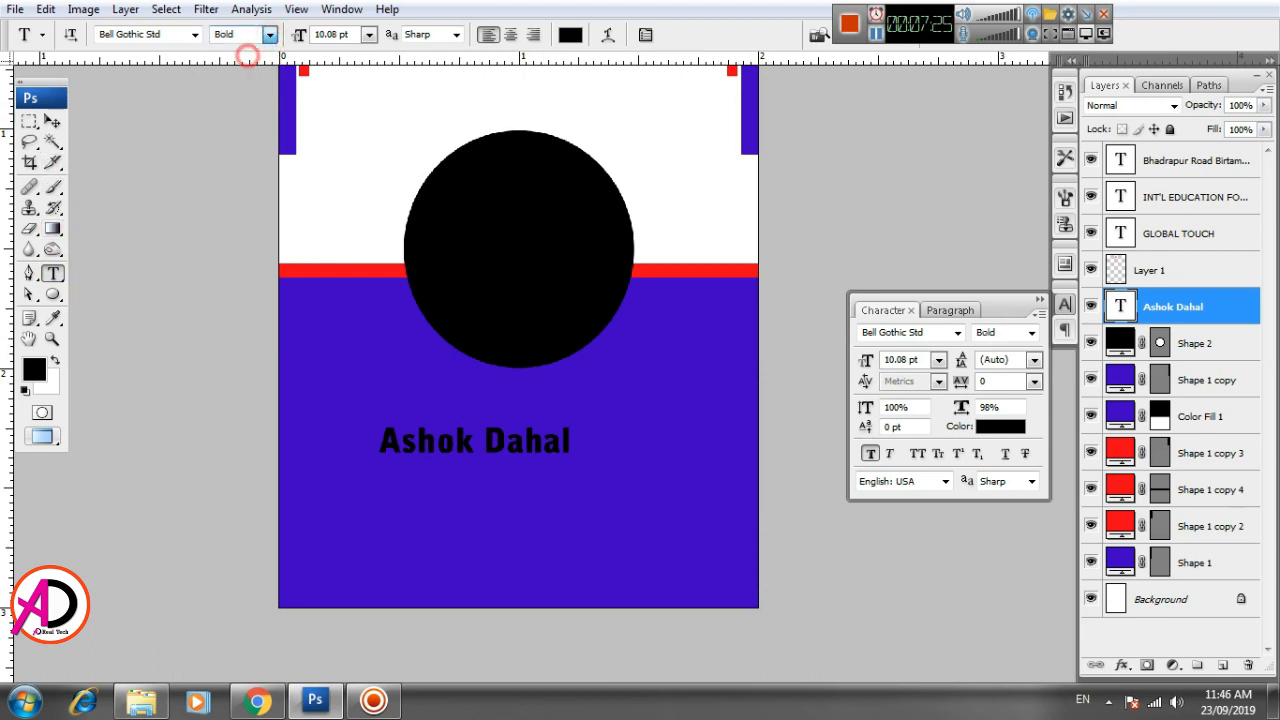
- Move the cardholder's name up so it sits centred directly beneath the black circle
{"action": "left_click", "coordinate": [52, 122]}
{"action": "key", "text": "ctrl+t"}
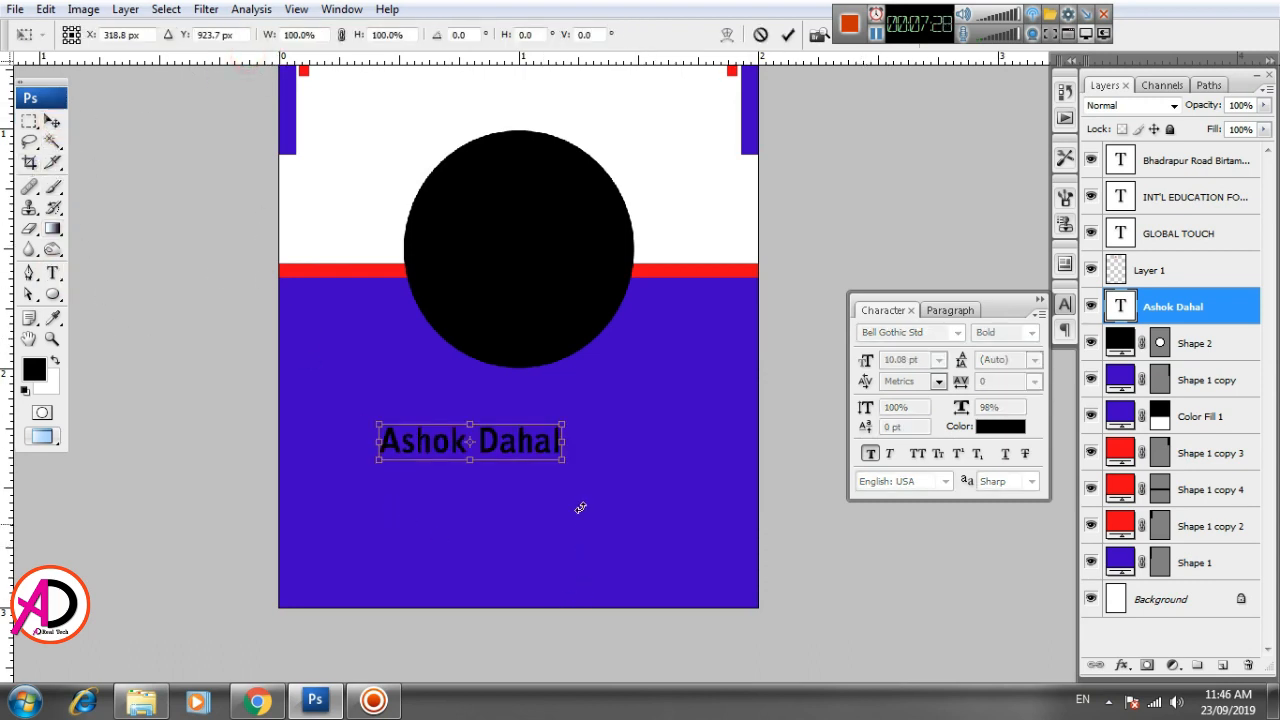
{"action": "left_click_drag", "start_coordinate": [522, 441], "coordinate": [569, 395]}
{"action": "key", "text": "Return"}
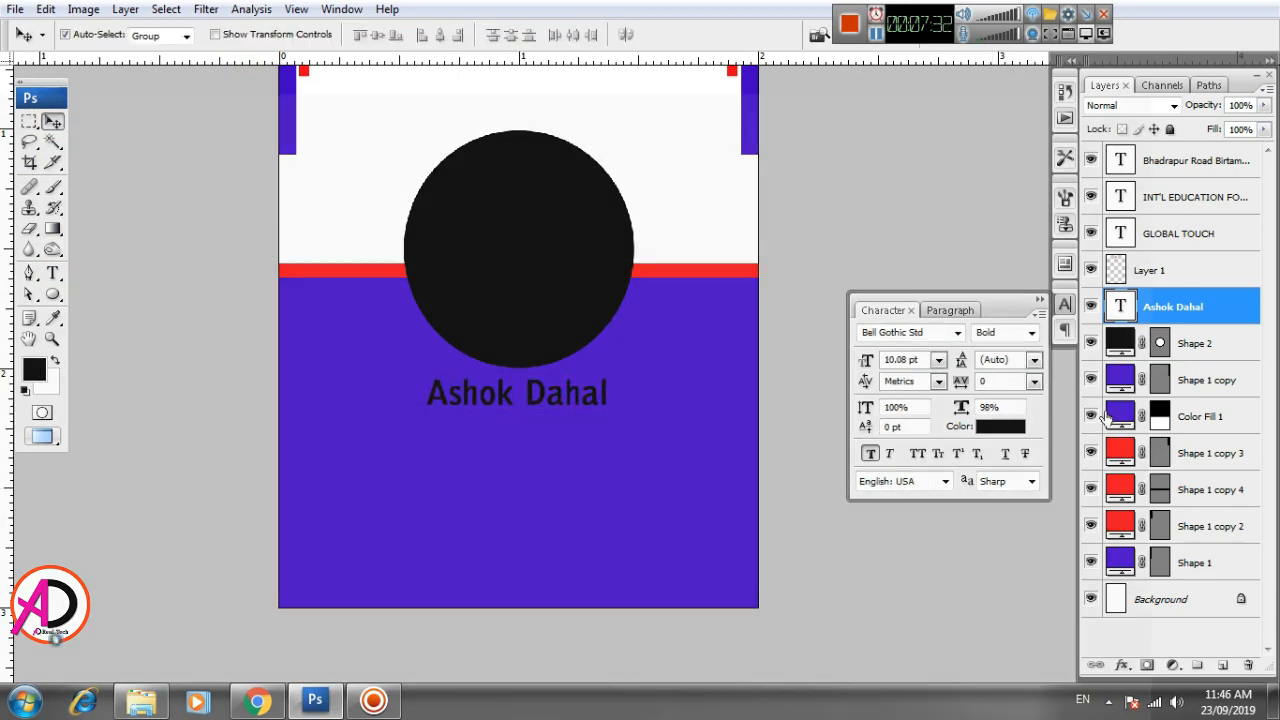
- Recolor the cardholder's name white (#ffffff)
{"action": "left_click", "coordinate": [1010, 427]}
{"action": "left_click_drag", "start_coordinate": [760, 403], "coordinate": [700, 218]}
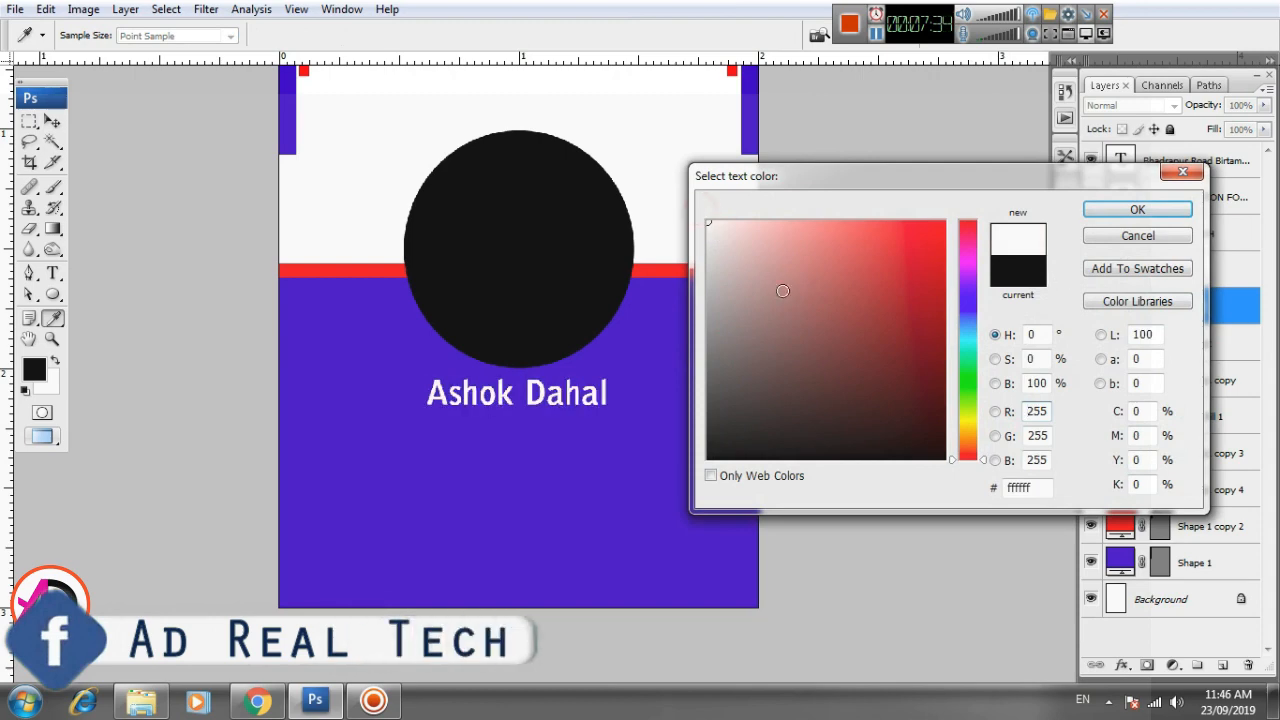
{"action": "left_click", "coordinate": [1137, 209]}
- Add the text line "Computer Instructor" on the blue area below the cardholder's name
{"action": "scroll", "coordinate": [566, 455], "scroll_direction": "up", "scroll_amount": 4}
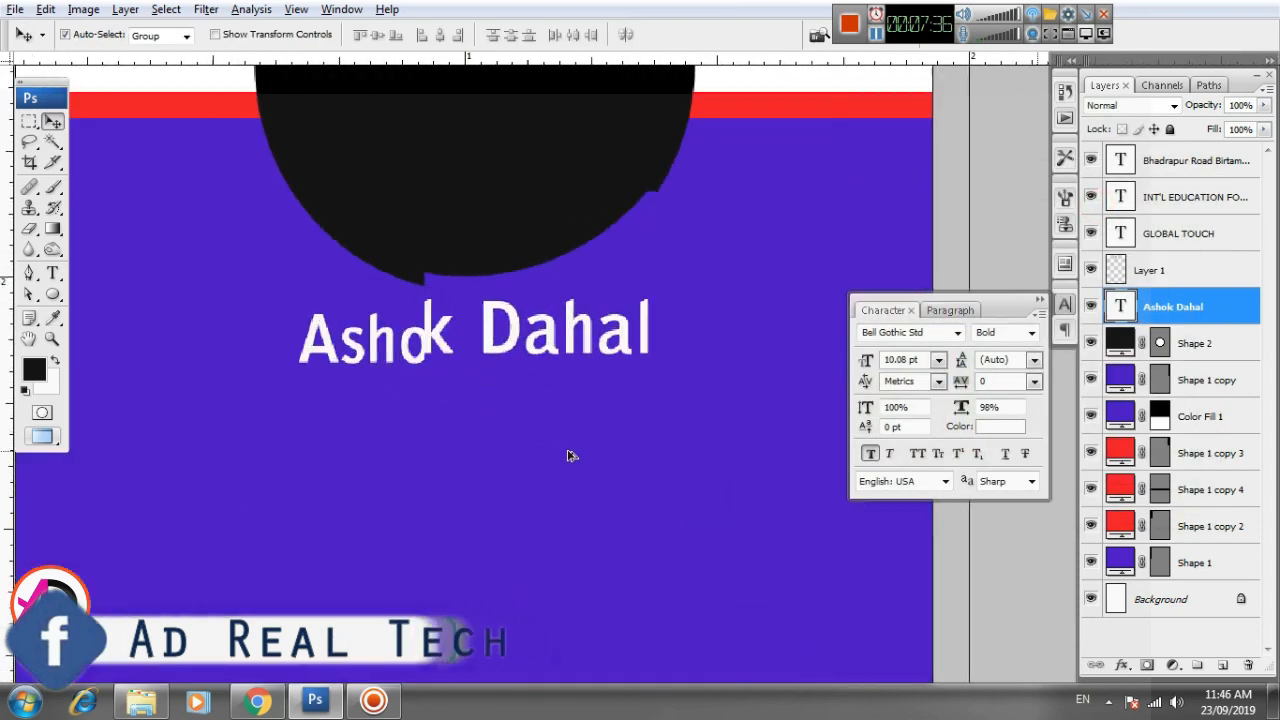
{"action": "scroll", "coordinate": [566, 455], "scroll_direction": "down", "scroll_amount": 5}
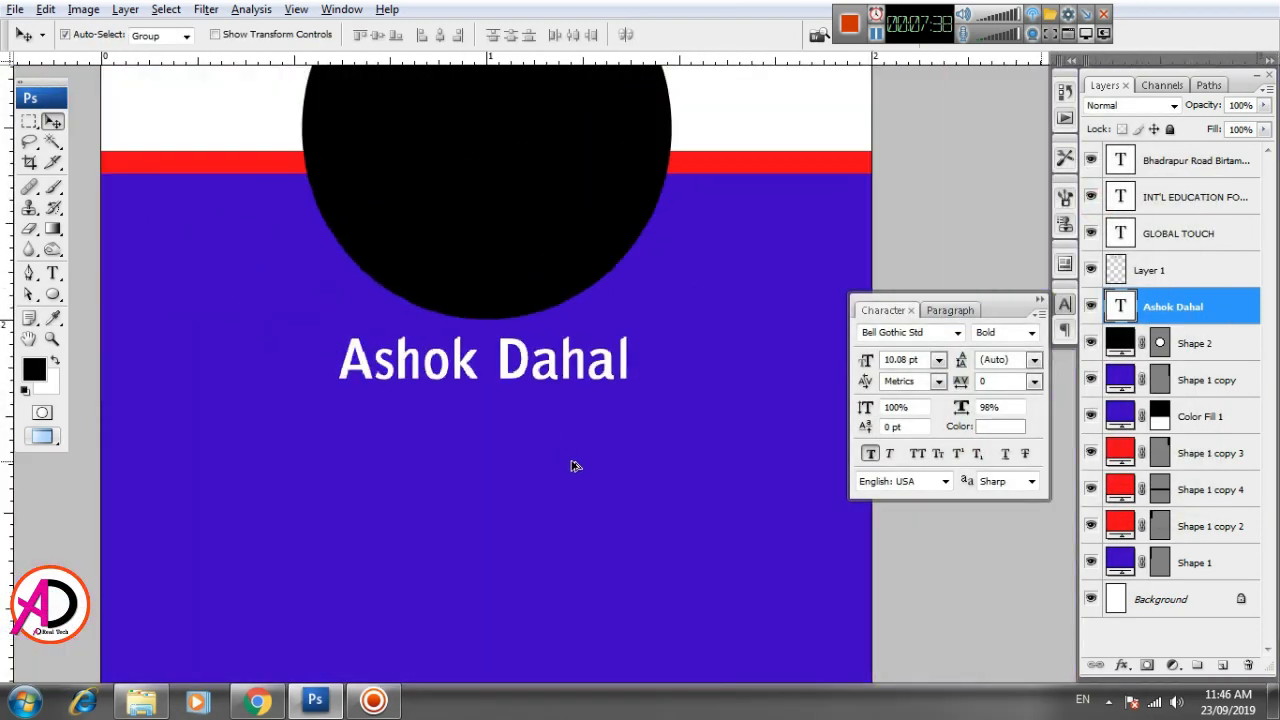
{"action": "left_click", "coordinate": [53, 272]}
{"action": "left_click", "coordinate": [384, 468]}
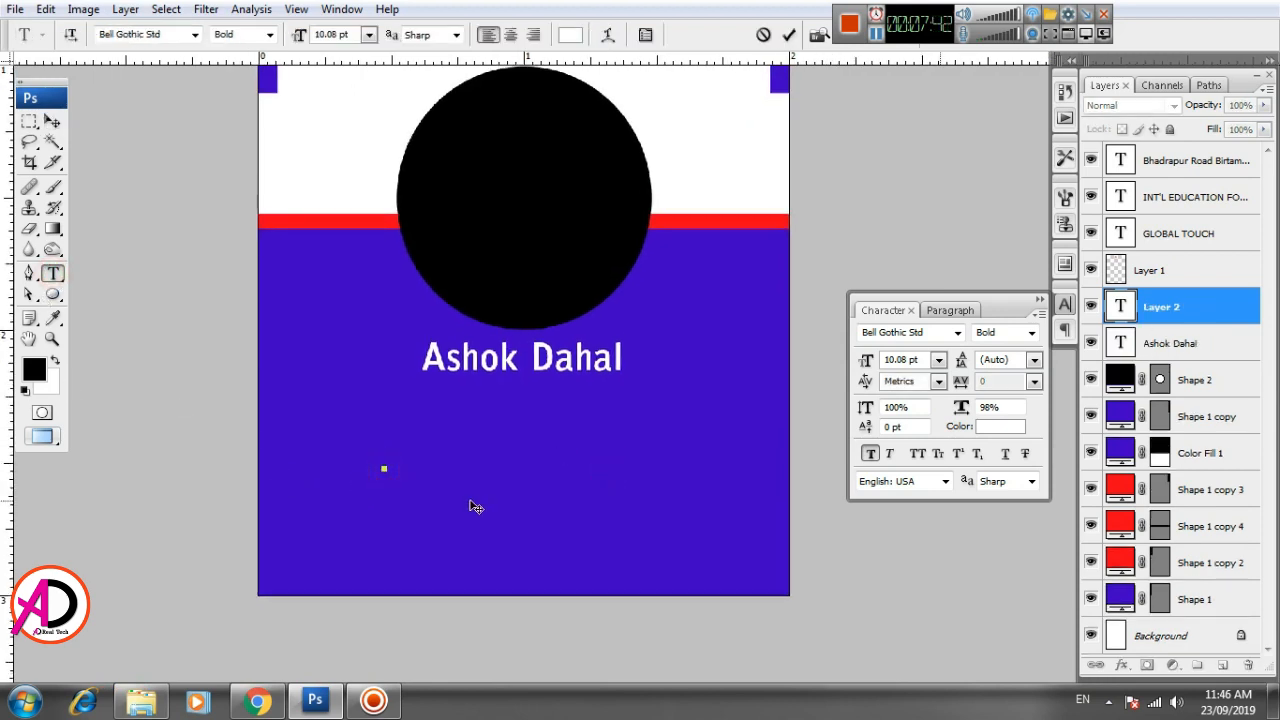
{"action": "type", "text": "Comp"}
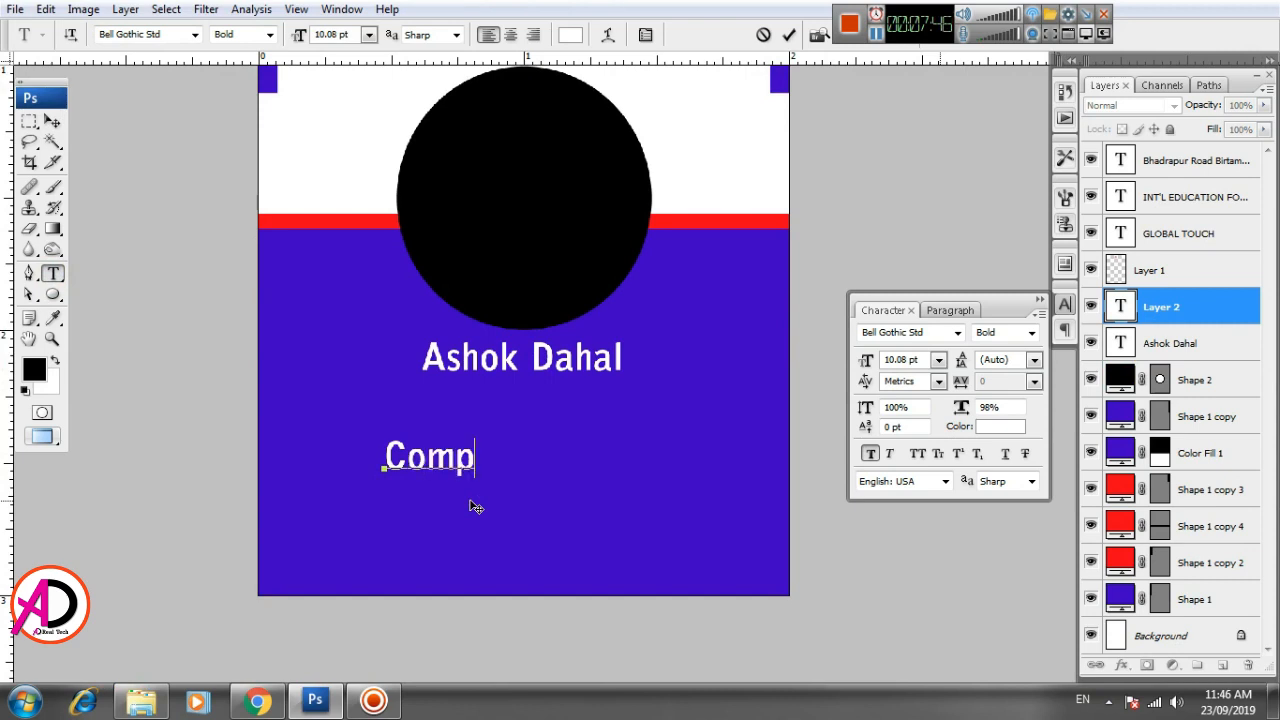
{"action": "type", "text": "uter"}
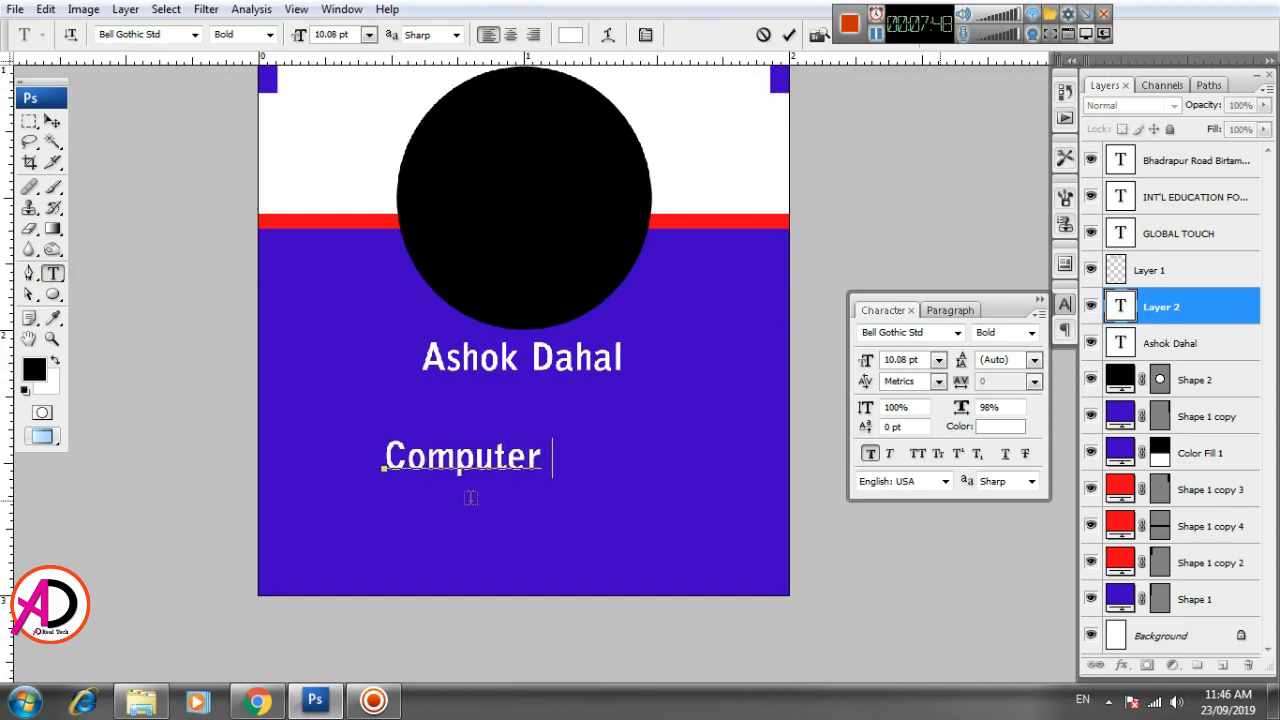
{"action": "type", "text": " Ins"}
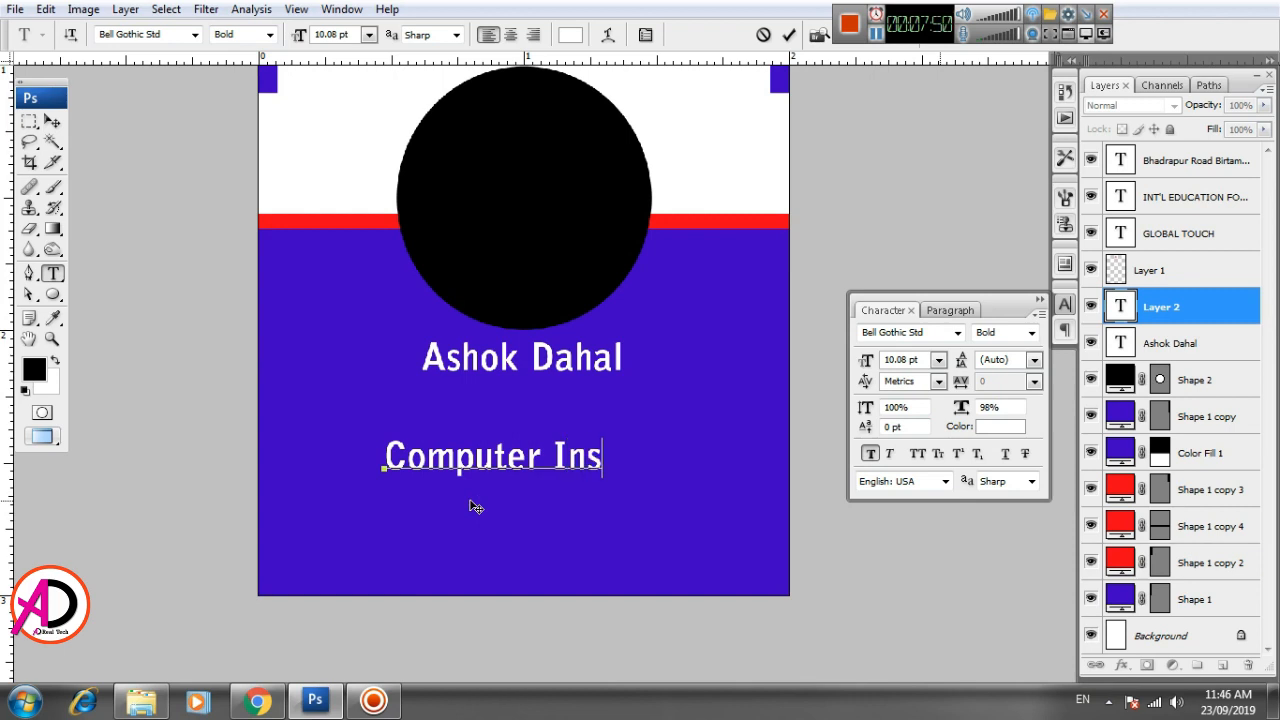
{"action": "type", "text": "tructor"}
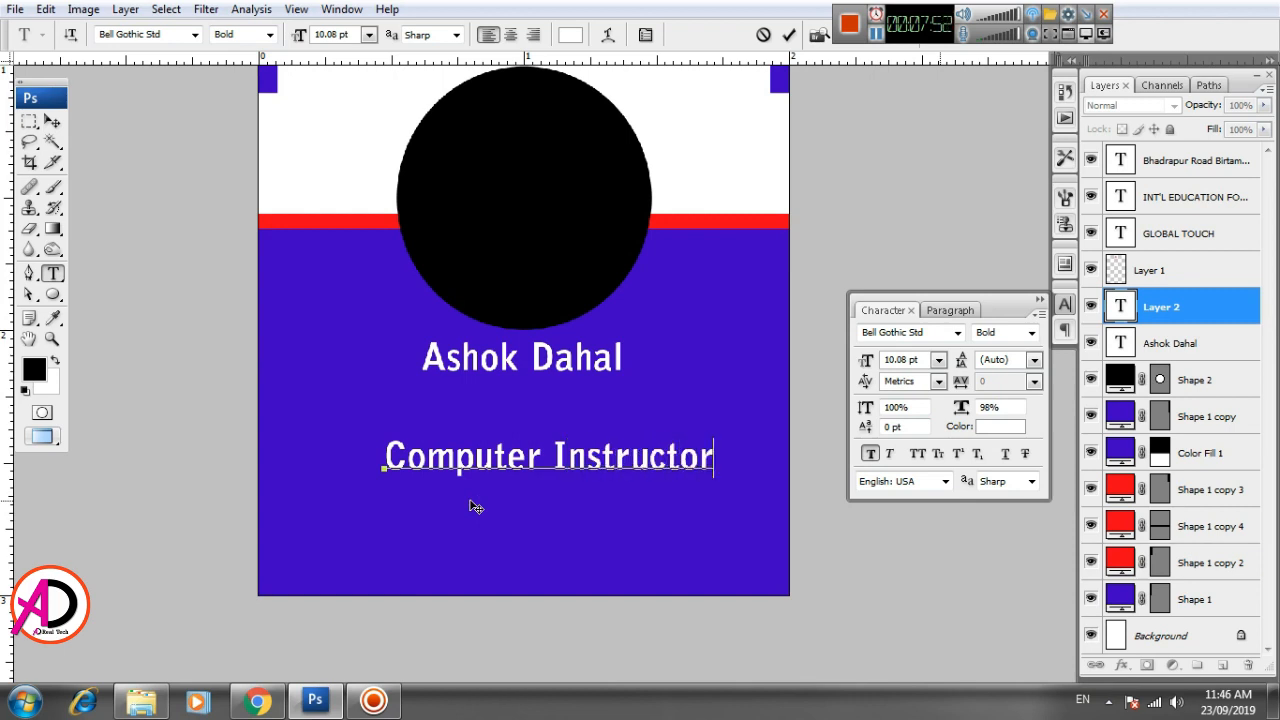
{"action": "key", "text": "ctrl+Return"}
- Scale the Computer Instructor text proportionally to about 93% and move it up just beneath the cardholder's name
{"action": "key", "text": "v"}
{"action": "key", "text": "ctrl+t"}
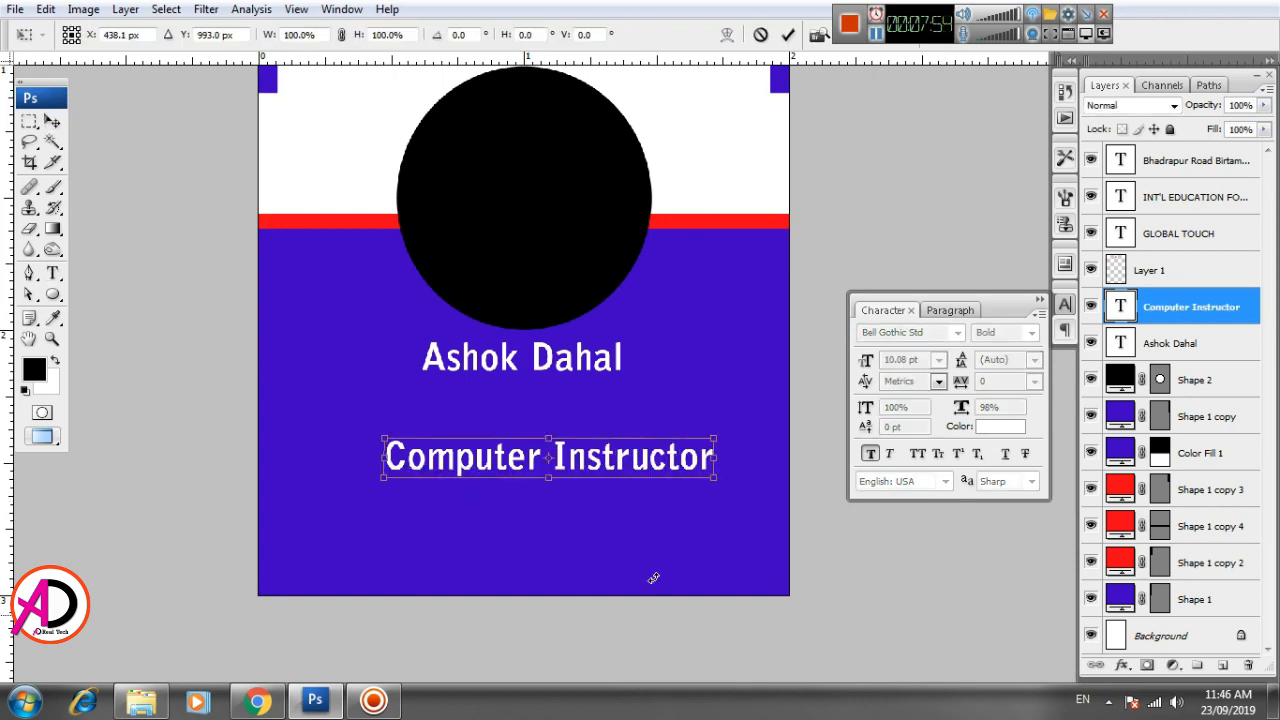
{"action": "left_click_drag", "start_coordinate": [709, 438], "coordinate": [703, 441]}
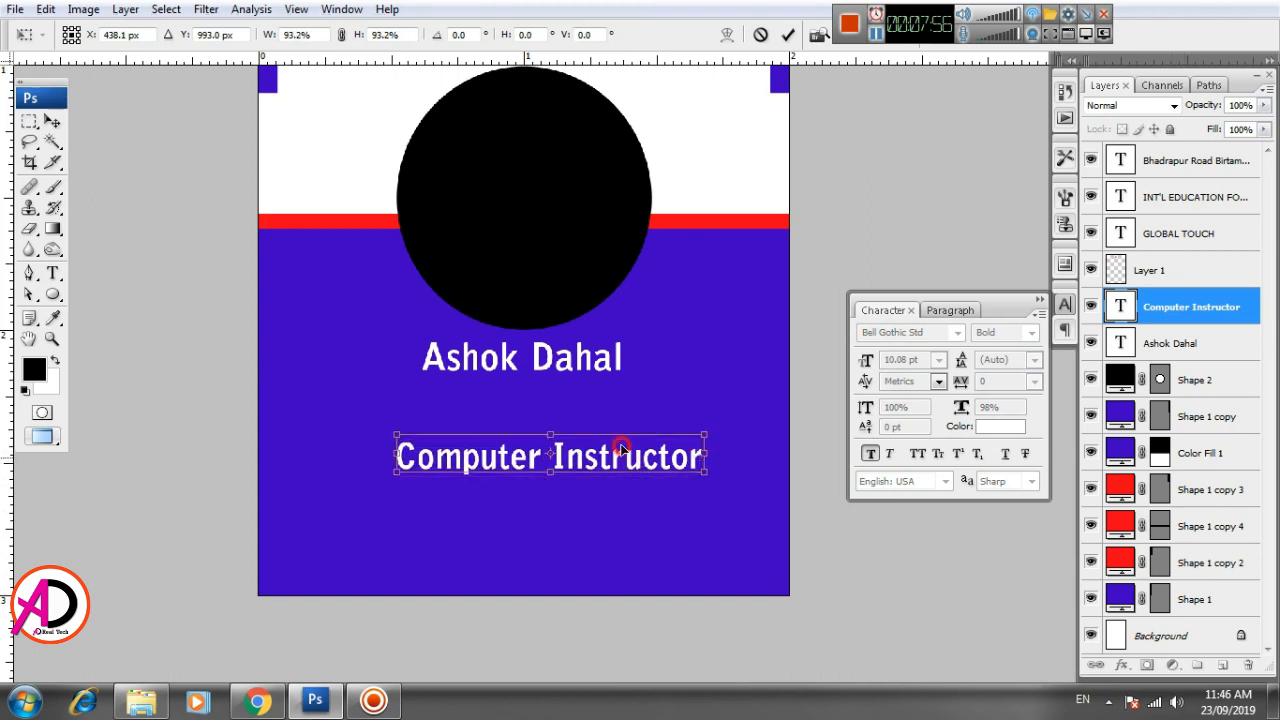
{"action": "left_click_drag", "start_coordinate": [614, 447], "coordinate": [604, 403]}
{"action": "key", "text": "Return"}
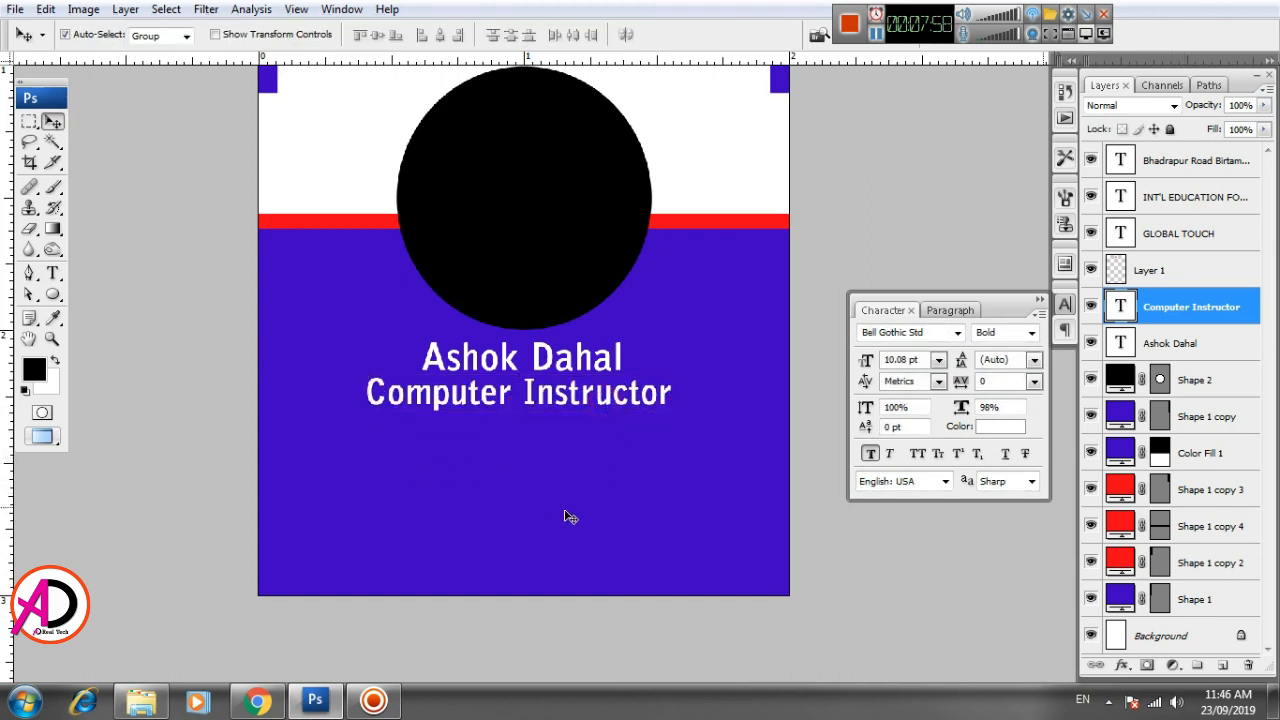
{"action": "left_click", "coordinate": [52, 274]}
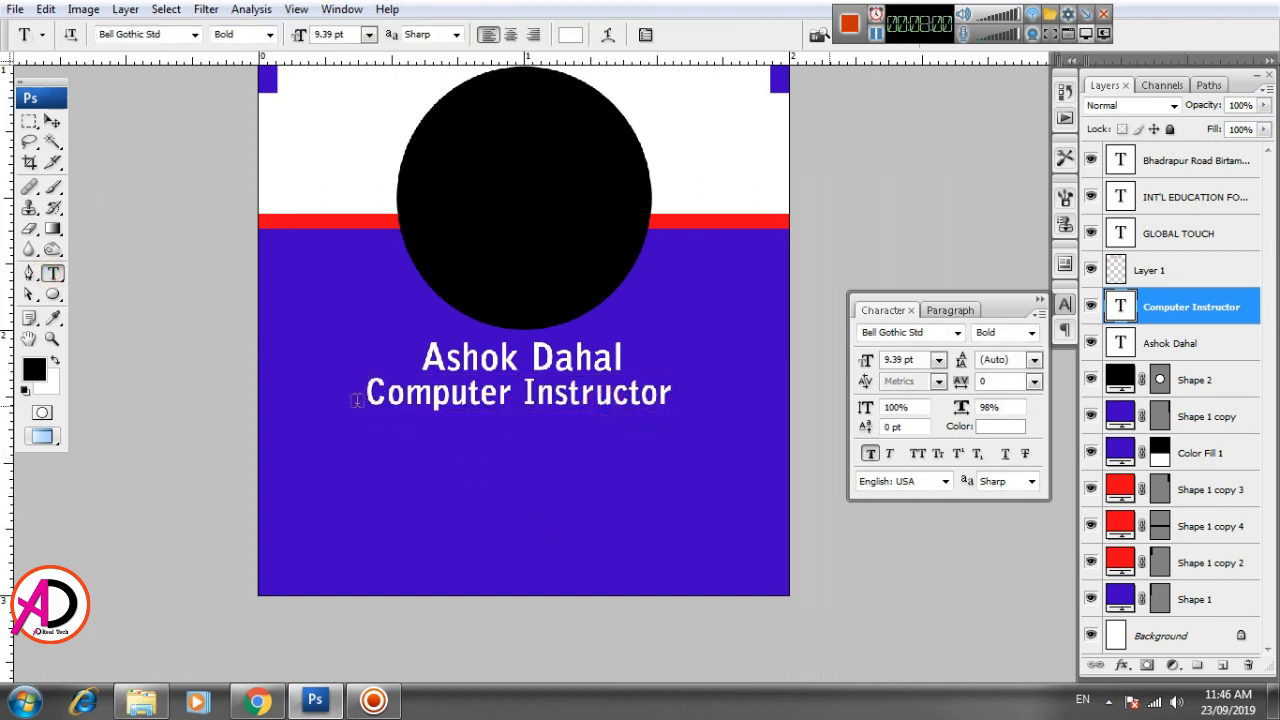
{"action": "left_click", "coordinate": [366, 400]}
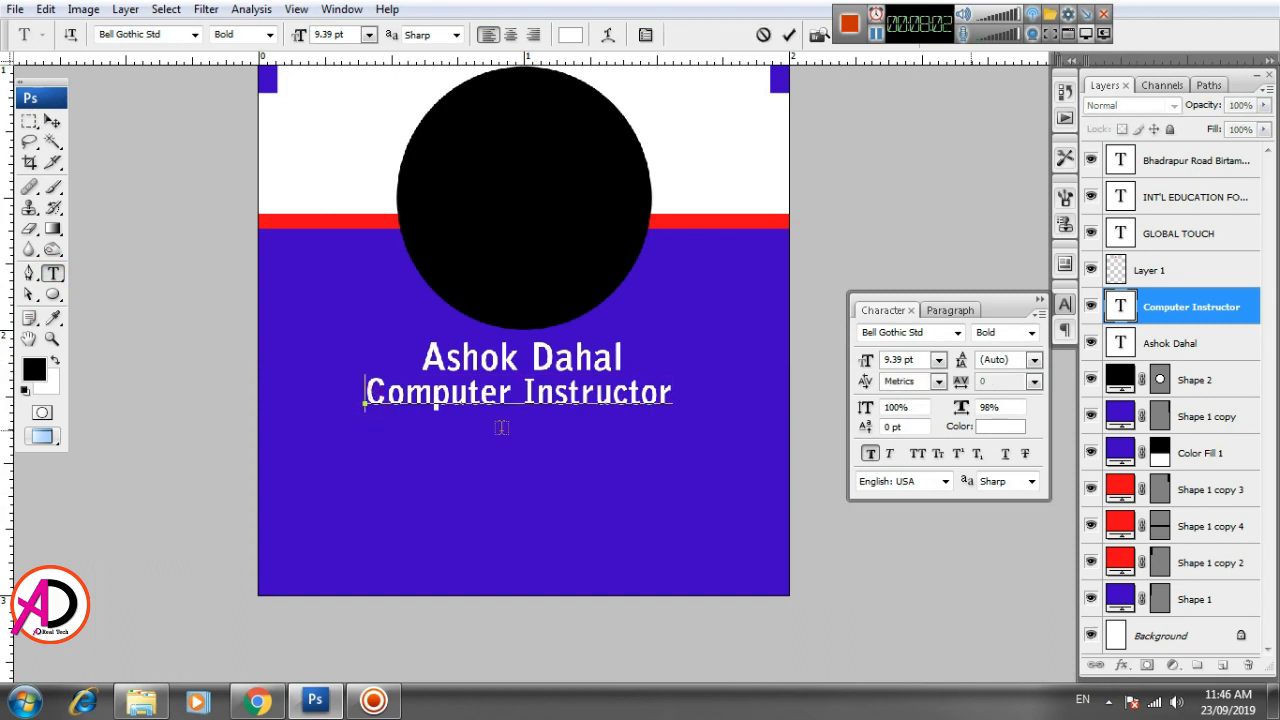
{"action": "type", "text": "{"}
{"action": "key", "text": "BackSpace"}
{"action": "type", "text": "["}
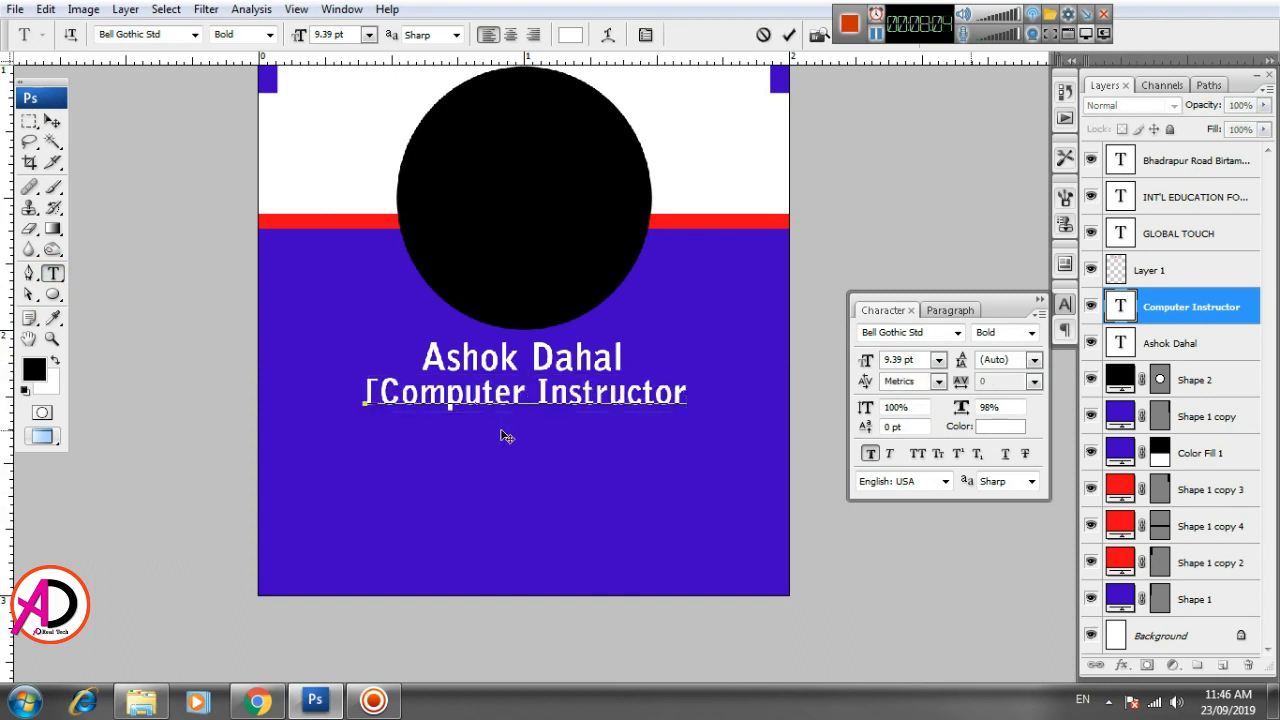
{"action": "key", "text": "Escape"}
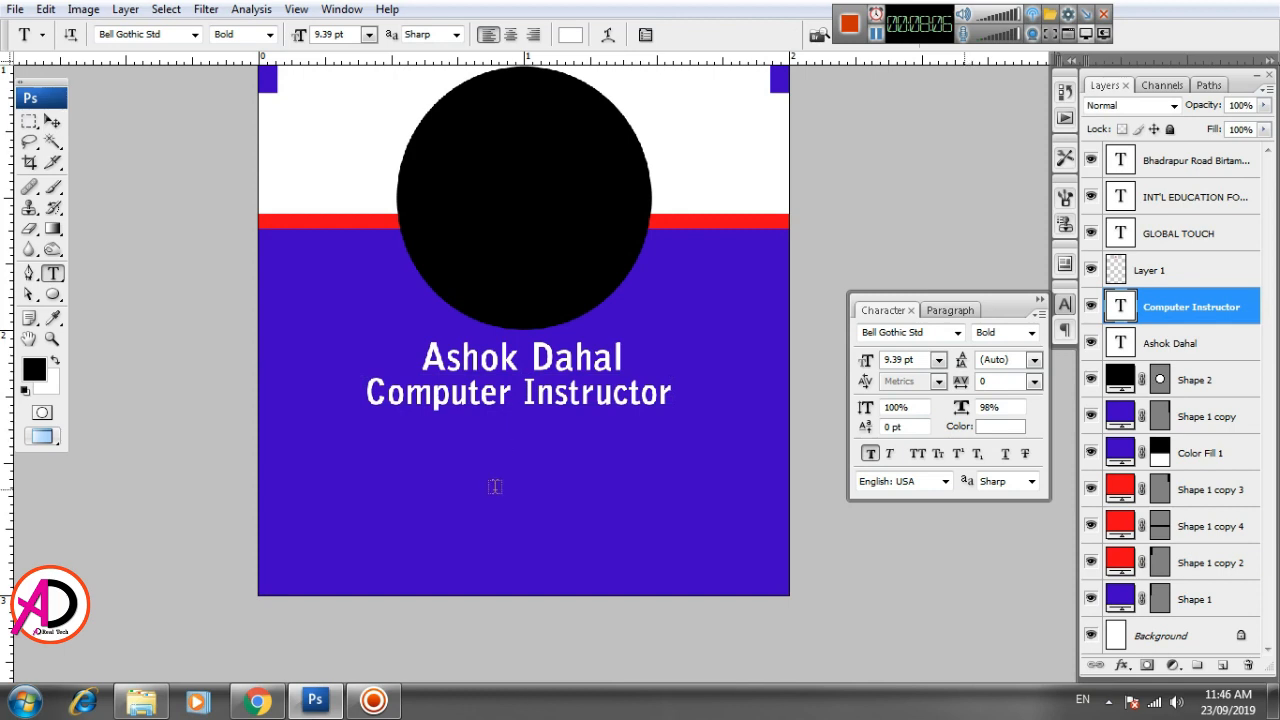
- Compress the Computer Instructor text vertically to about 75% of its height, keeping its width
{"action": "key", "text": "v"}
{"action": "key", "text": "ctrl+t"}
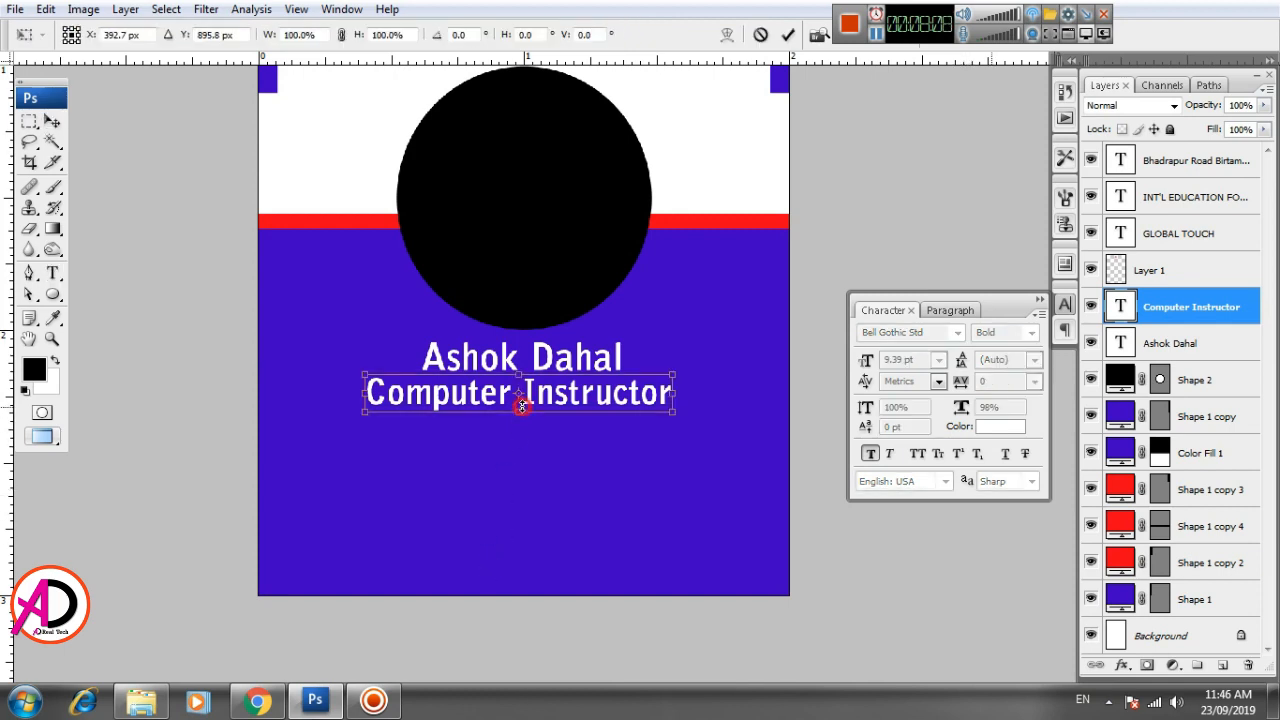
{"action": "left_click_drag", "start_coordinate": [521, 406], "coordinate": [521, 401]}
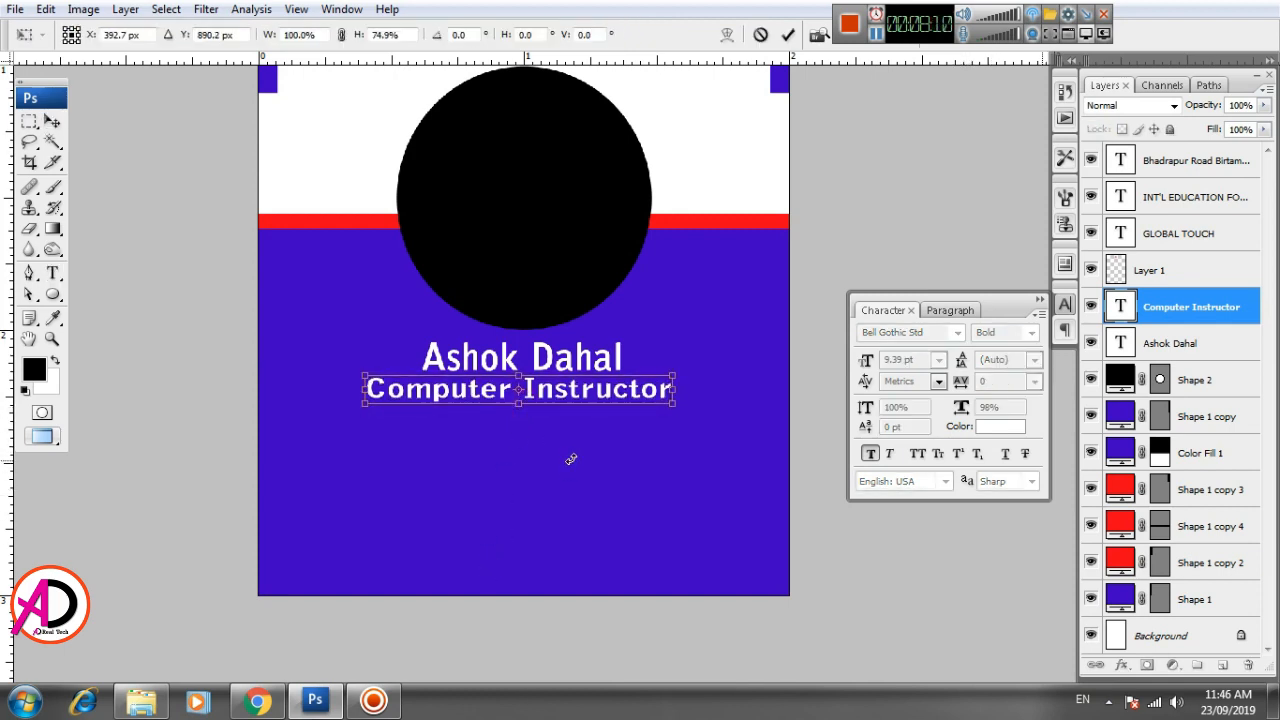
{"action": "key", "text": "Return"}
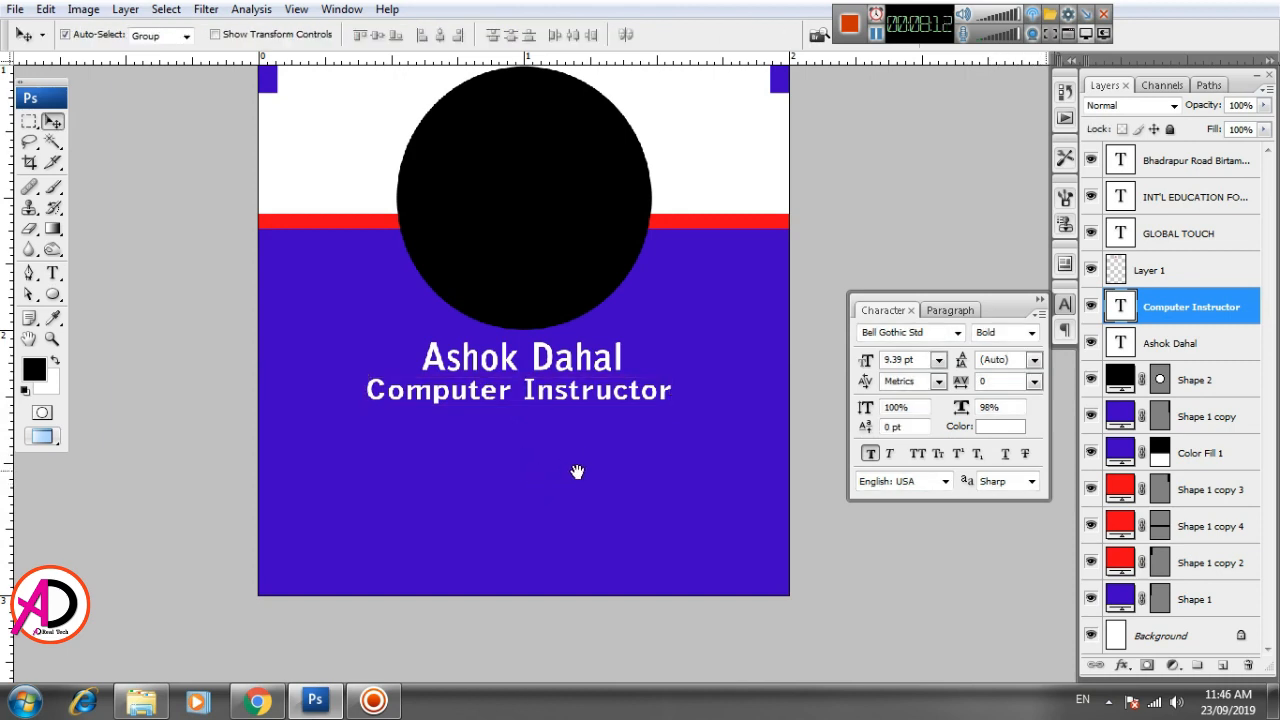
- Draw an upright rounded rectangle with 20 px corner radius, about 0.2 × 0.6 in, near the left edge of the blue area
{"action": "left_click_drag", "start_coordinate": [577, 471], "coordinate": [601, 421]}
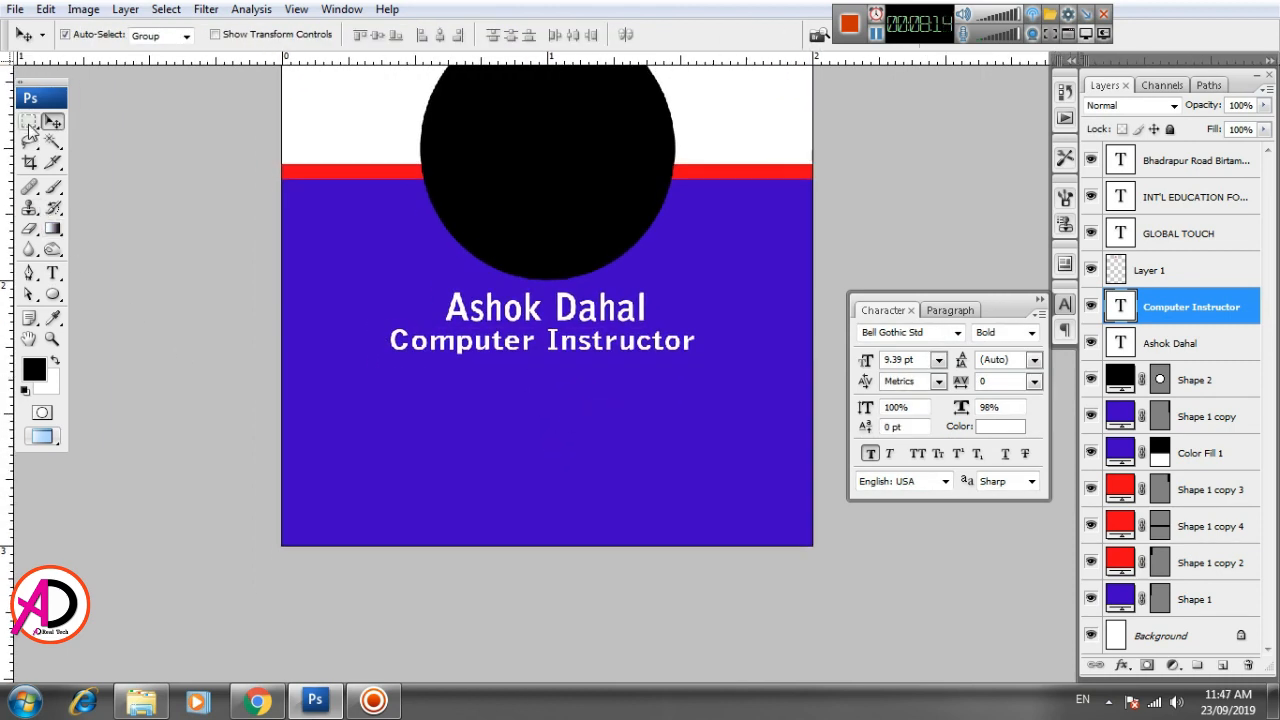
{"action": "left_click_drag", "start_coordinate": [53, 294], "coordinate": [103, 317]}
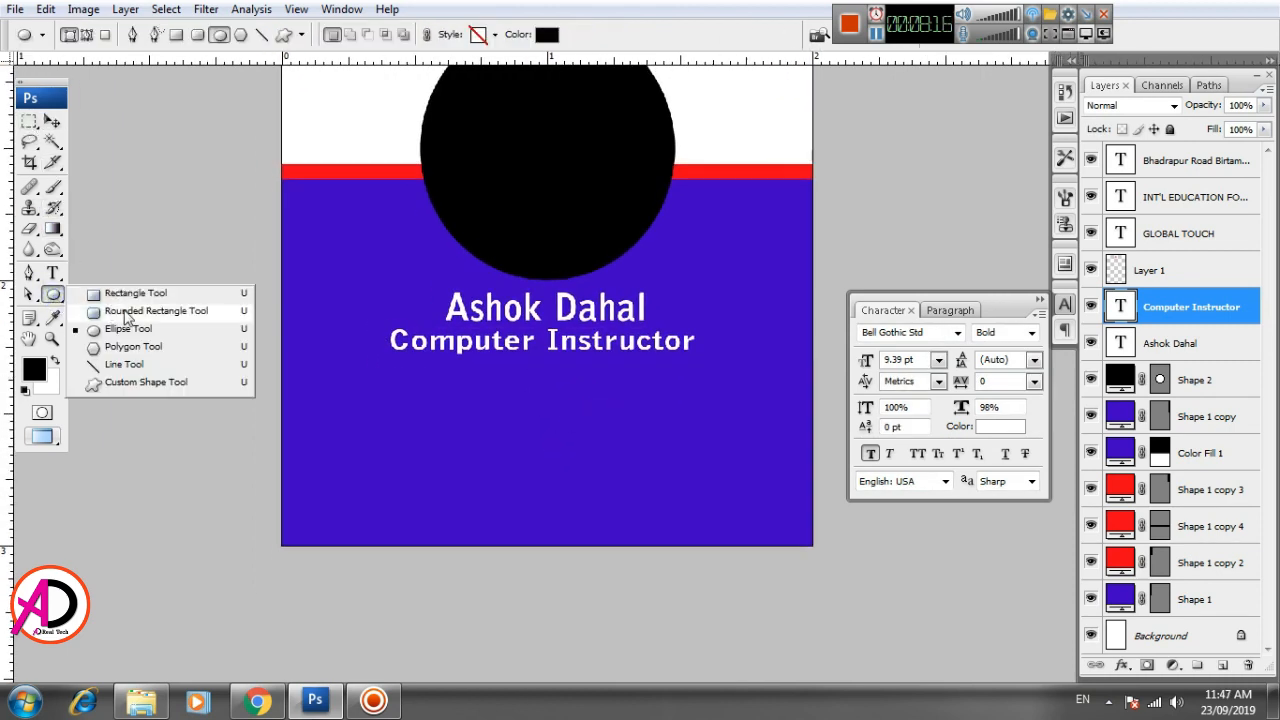
{"action": "left_click", "coordinate": [110, 312]}
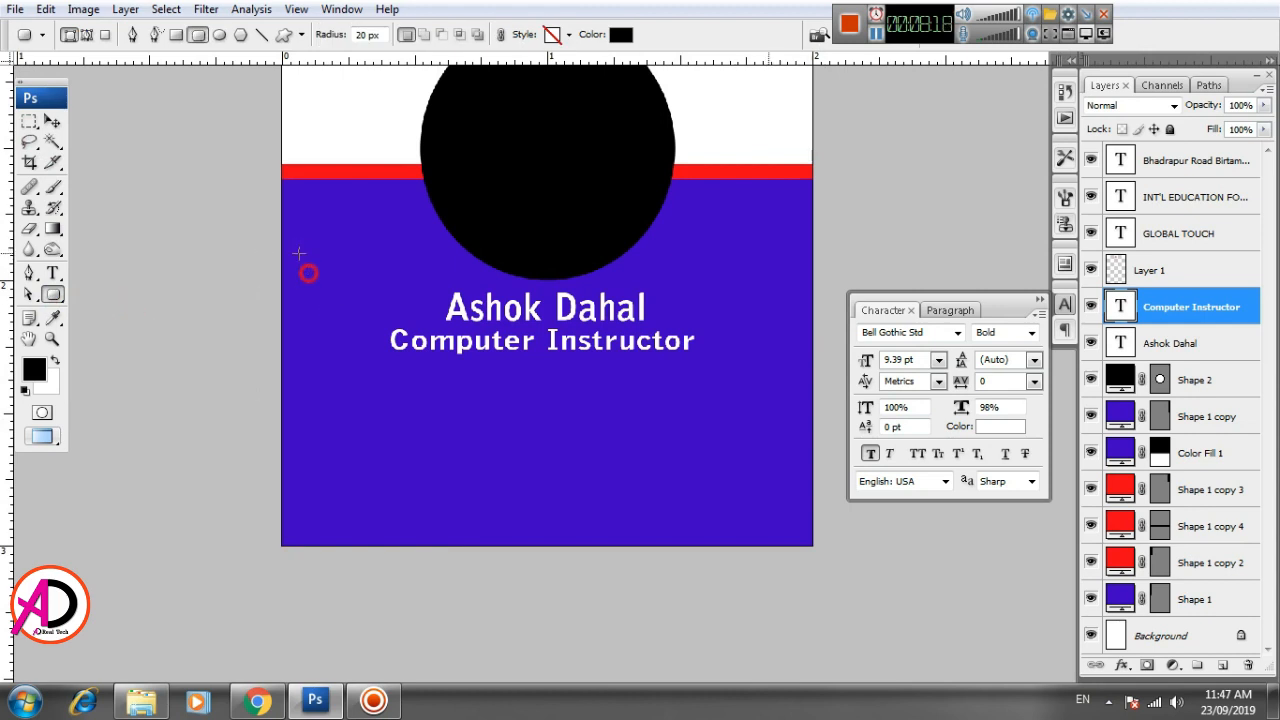
{"action": "left_click_drag", "start_coordinate": [299, 253], "coordinate": [353, 444]}
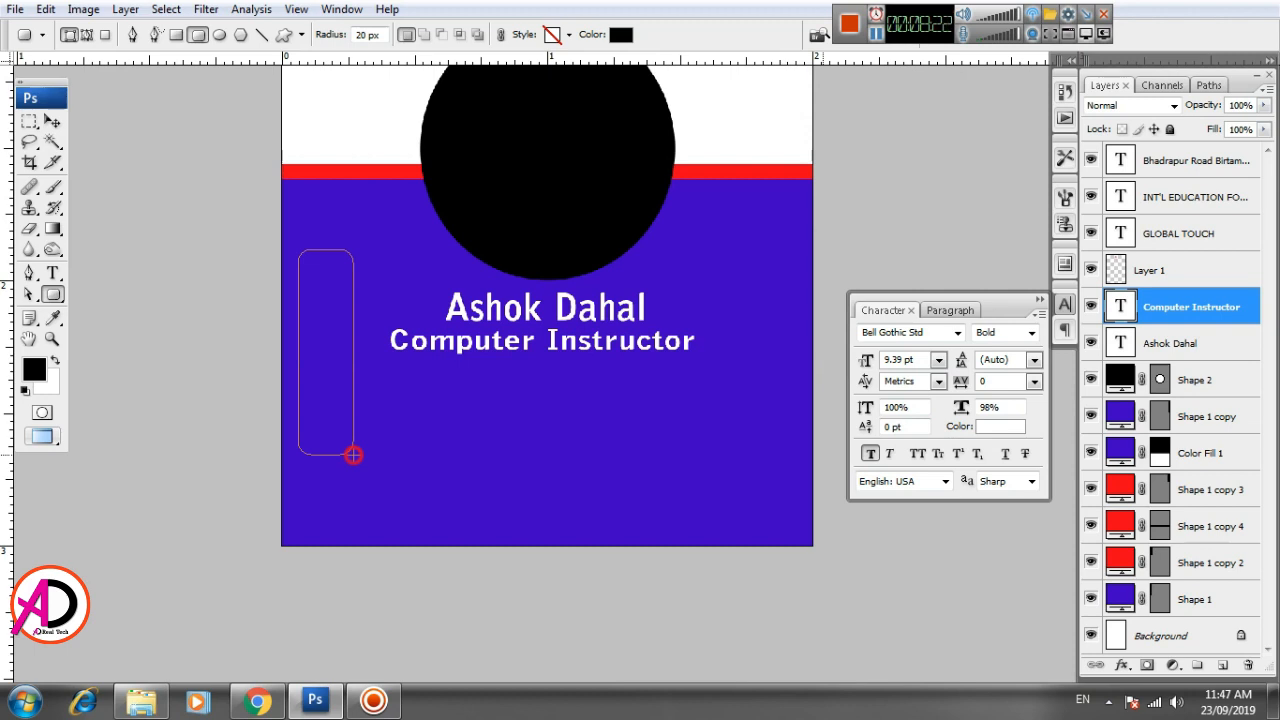
{"action": "left_click_drag", "start_coordinate": [353, 455], "coordinate": [353, 411]}
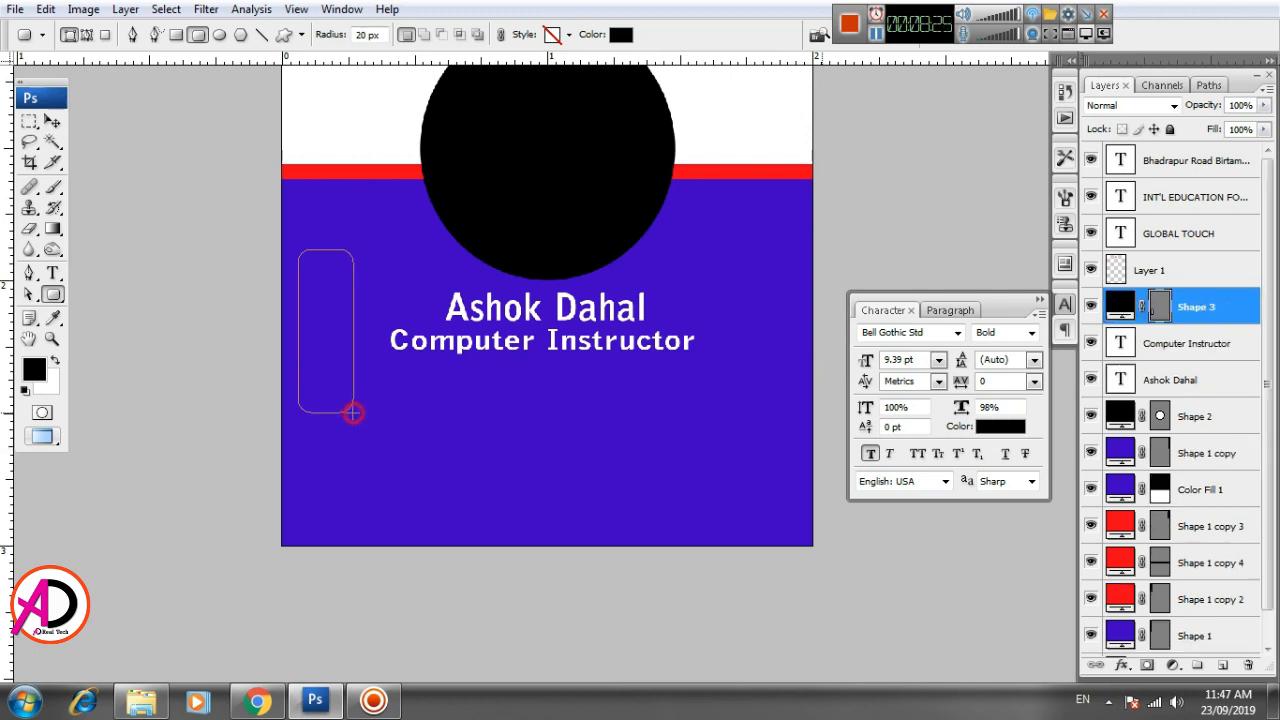
- Move the rounded rectangle up to just below the red stripe at the card's left edge and narrow it slightly
{"action": "left_click", "coordinate": [52, 121]}
{"action": "left_click", "coordinate": [360, 297]}
{"action": "left_click_drag", "start_coordinate": [335, 312], "coordinate": [328, 253]}
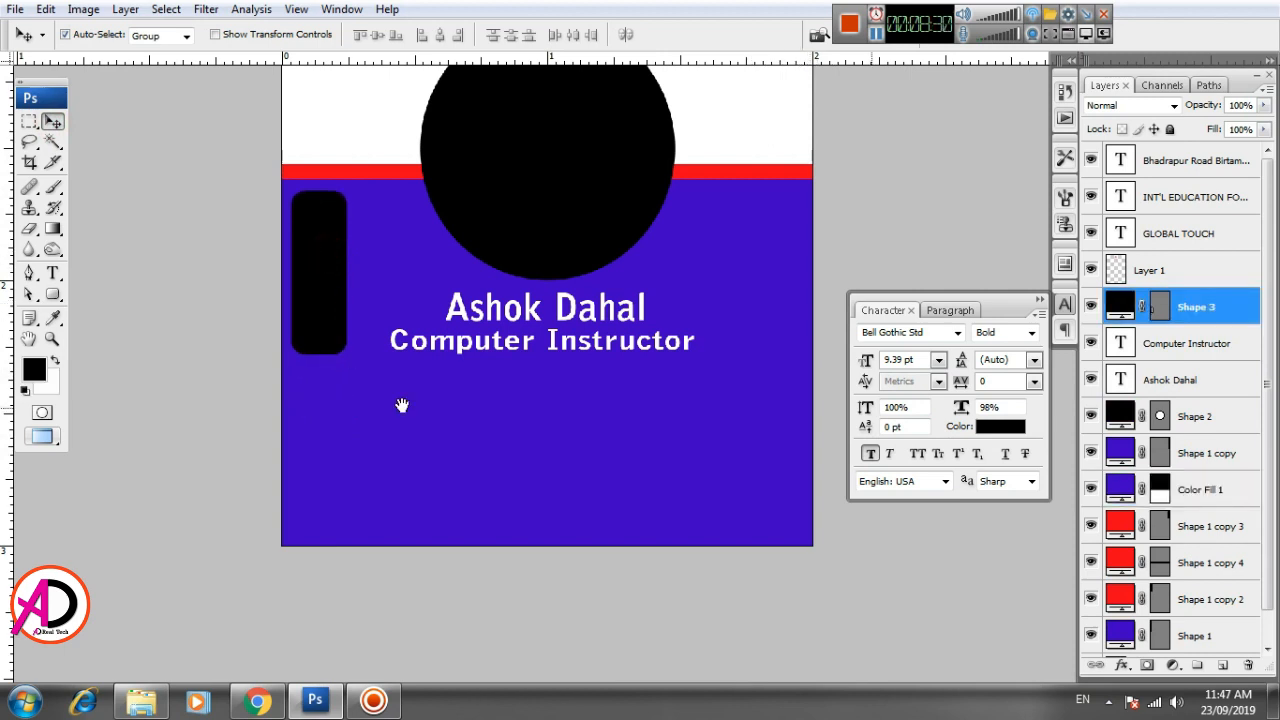
{"action": "key", "text": "ctrl+t"}
{"action": "left_click_drag", "start_coordinate": [345, 285], "coordinate": [336, 285]}
{"action": "double_click", "coordinate": [319, 262]}
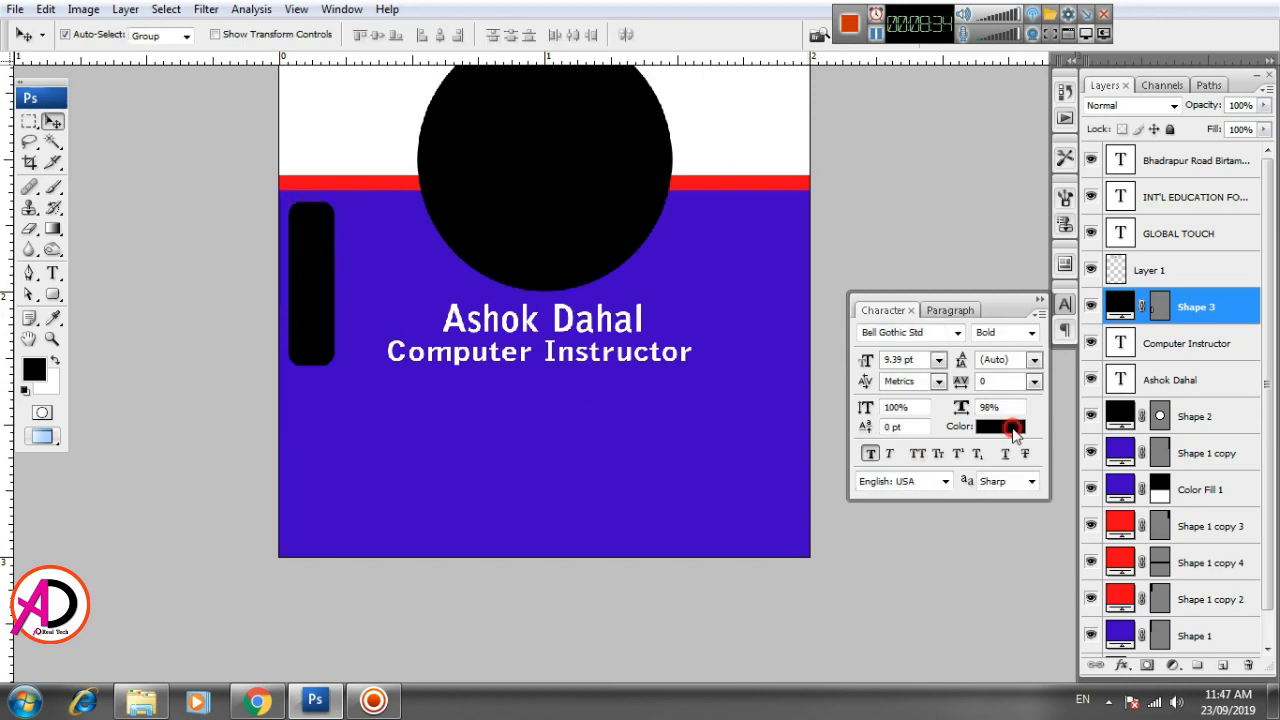
- Set the Rounded Rectangle tool's color to white (#ffffff)
{"action": "left_click", "coordinate": [1005, 428]}
{"action": "key", "text": "Escape"}
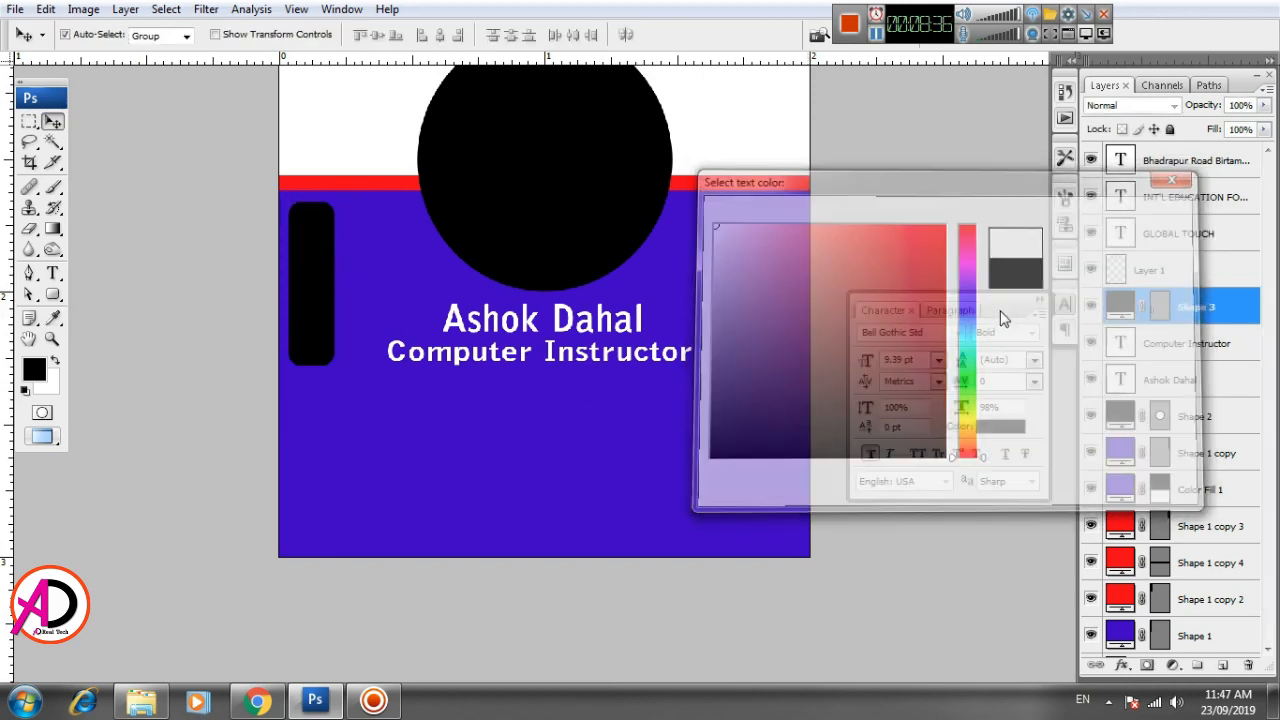
{"action": "left_click", "coordinate": [53, 294]}
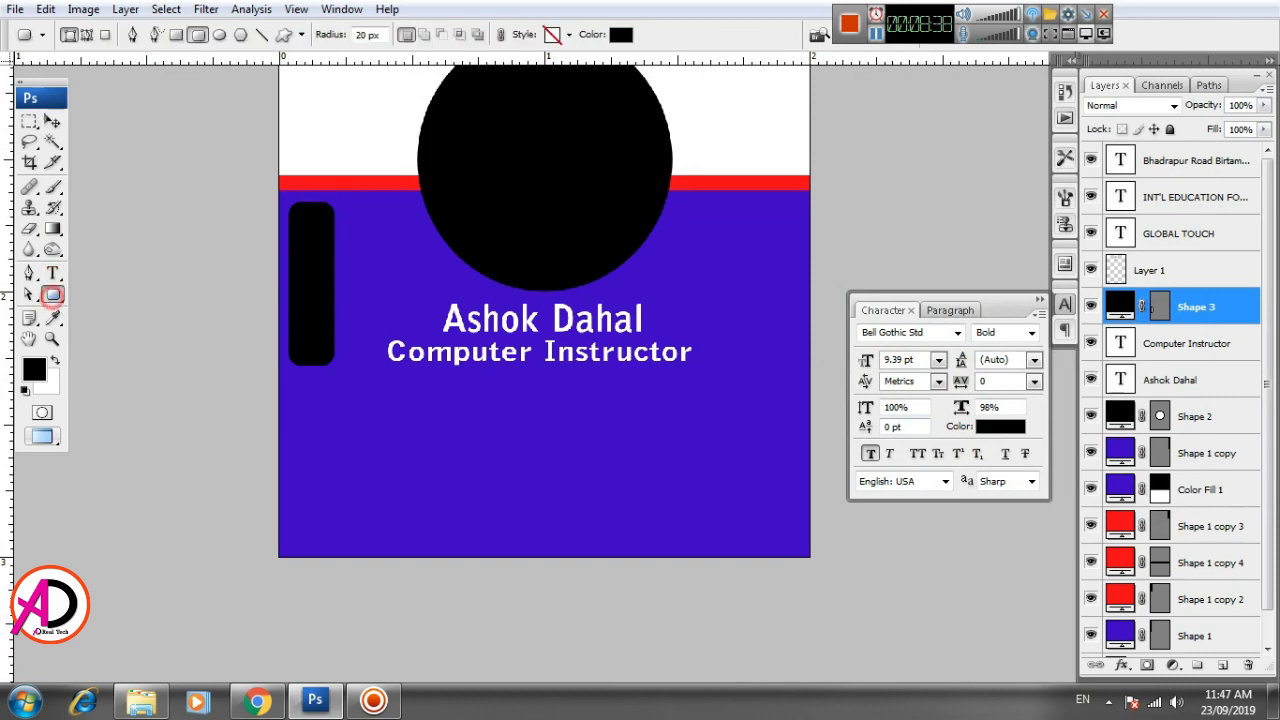
{"action": "left_click", "coordinate": [626, 34]}
{"action": "left_click", "coordinate": [709, 223]}
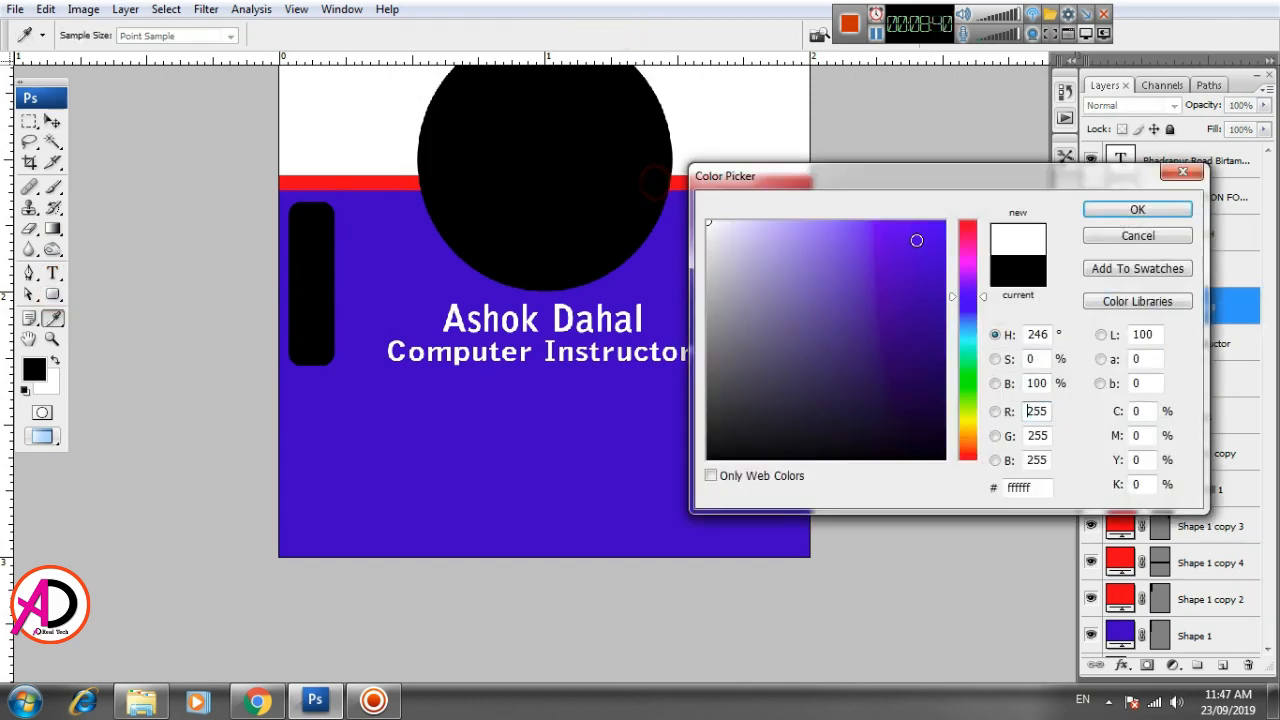
{"action": "left_click", "coordinate": [1137, 210]}
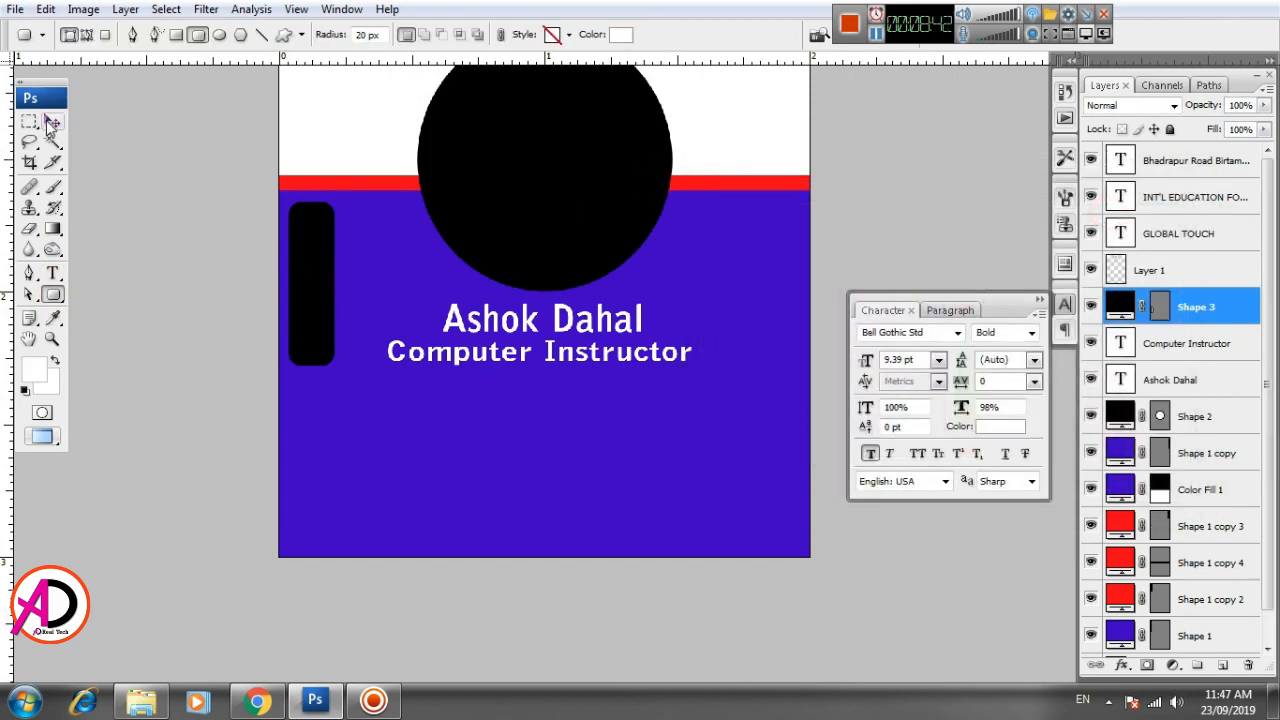
- Recolor the fill of the existing rounded rectangle white
{"action": "double_click", "coordinate": [1114, 312]}
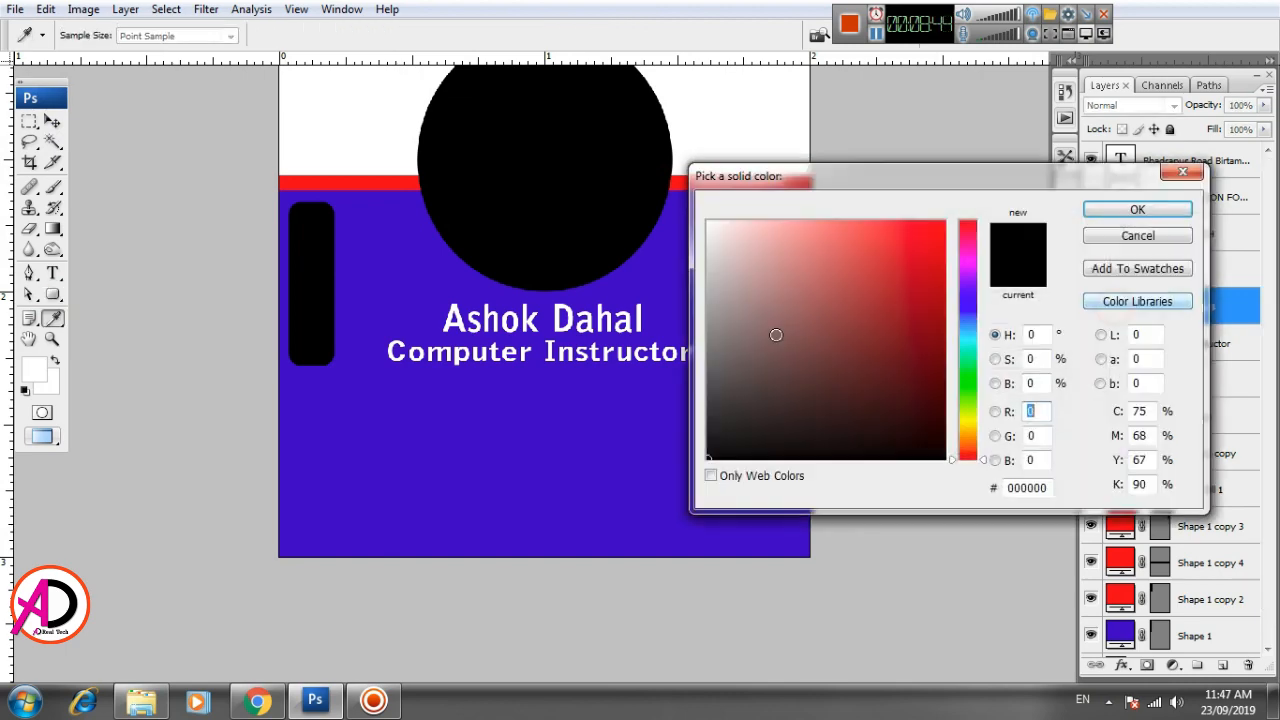
{"action": "left_click", "coordinate": [709, 223]}
{"action": "left_click", "coordinate": [1091, 209]}
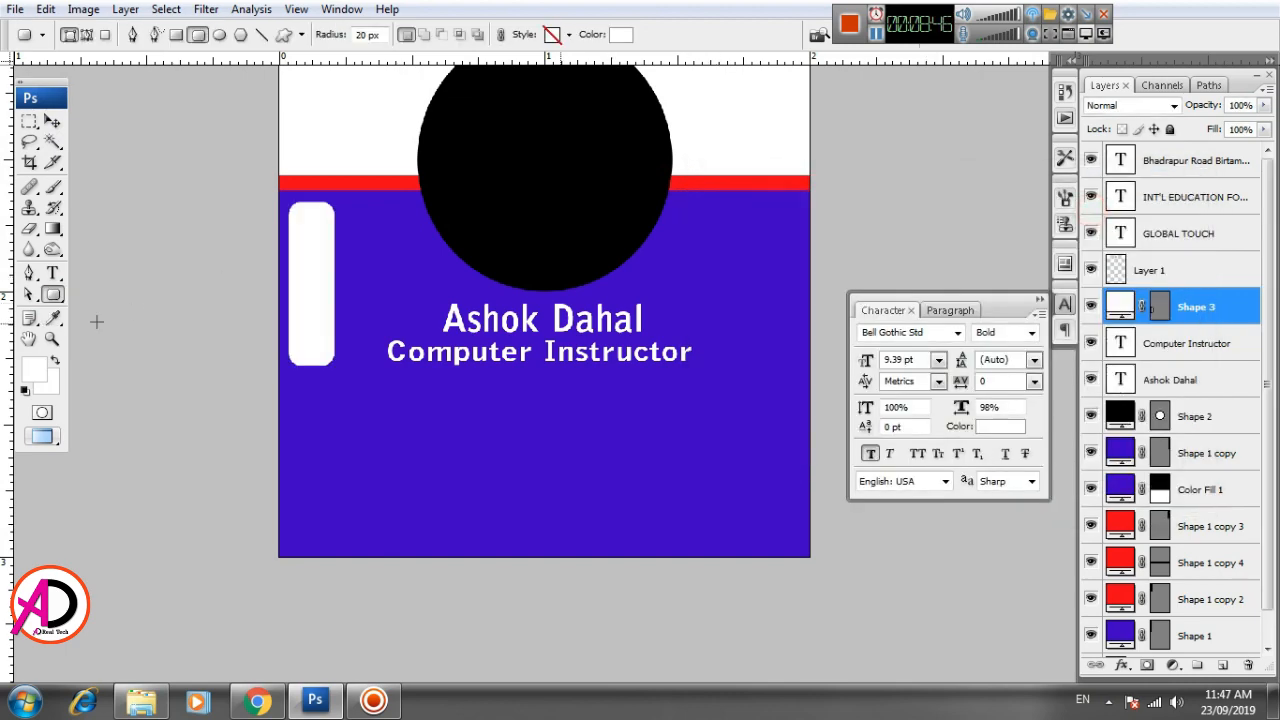
- Add the text line "ID CARD" on the blue area below the job title
{"action": "left_click", "coordinate": [53, 273]}
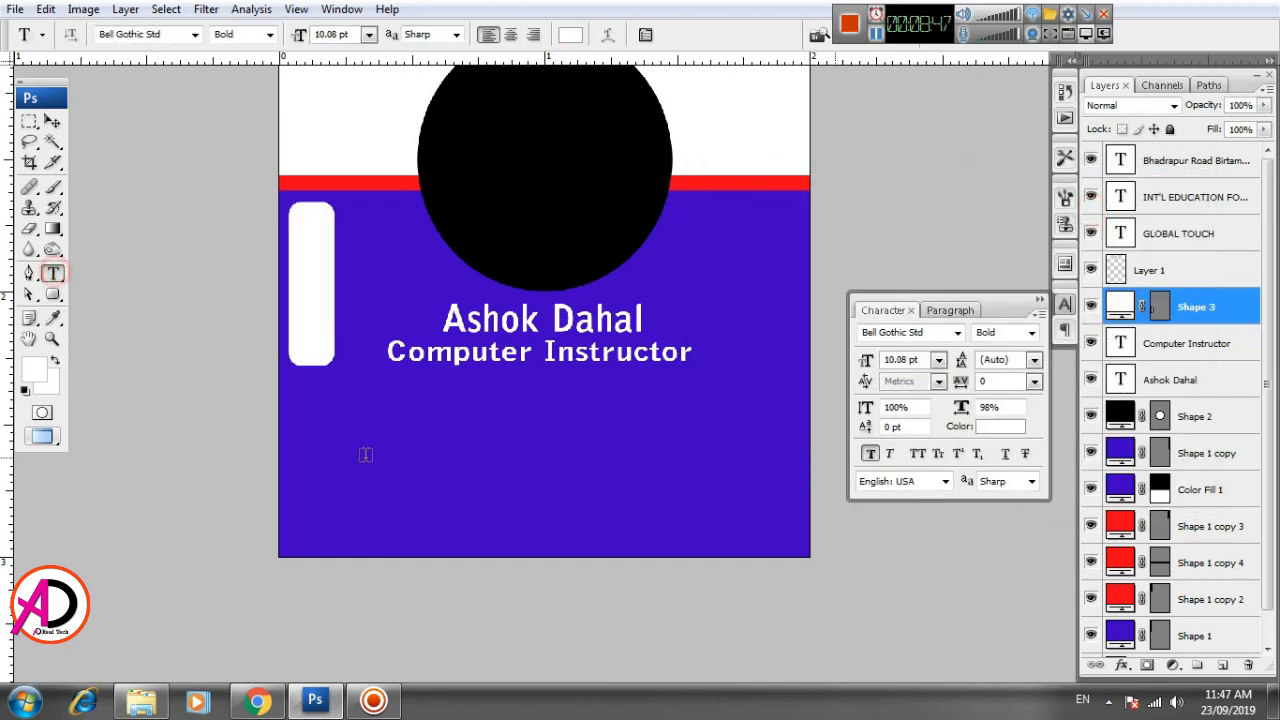
{"action": "left_click", "coordinate": [458, 470]}
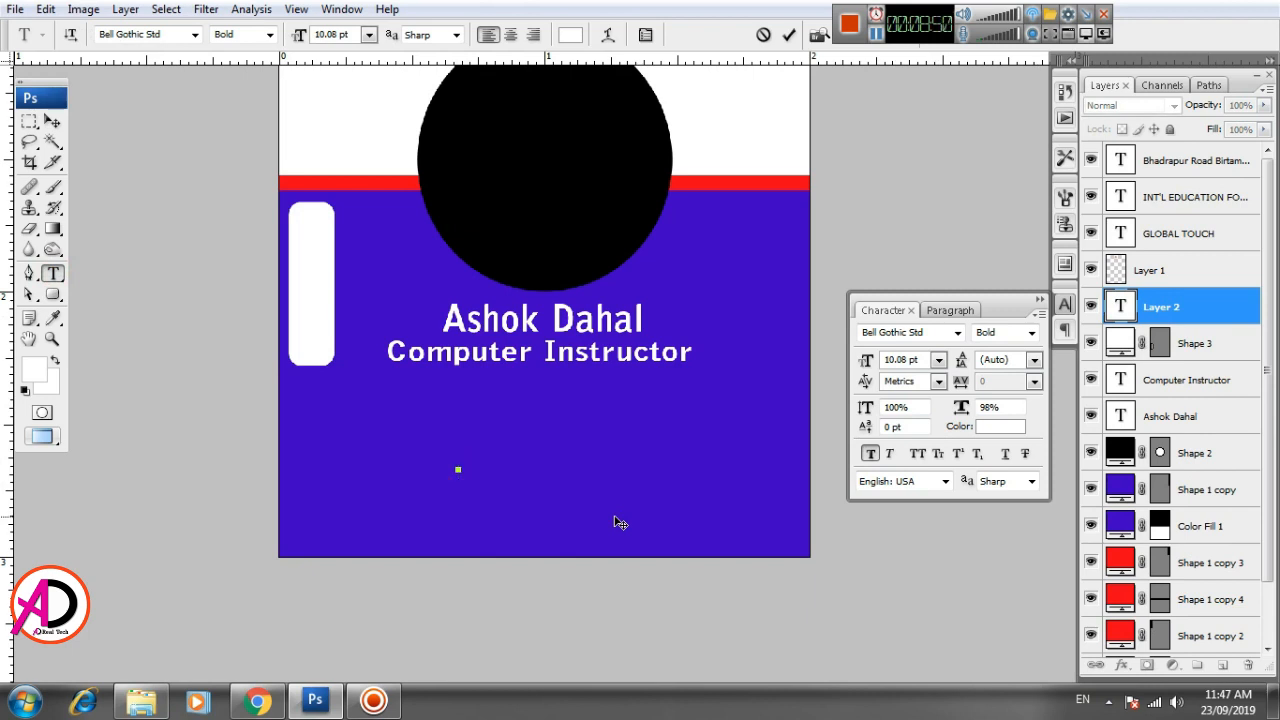
{"action": "type", "text": "ID CARD"}
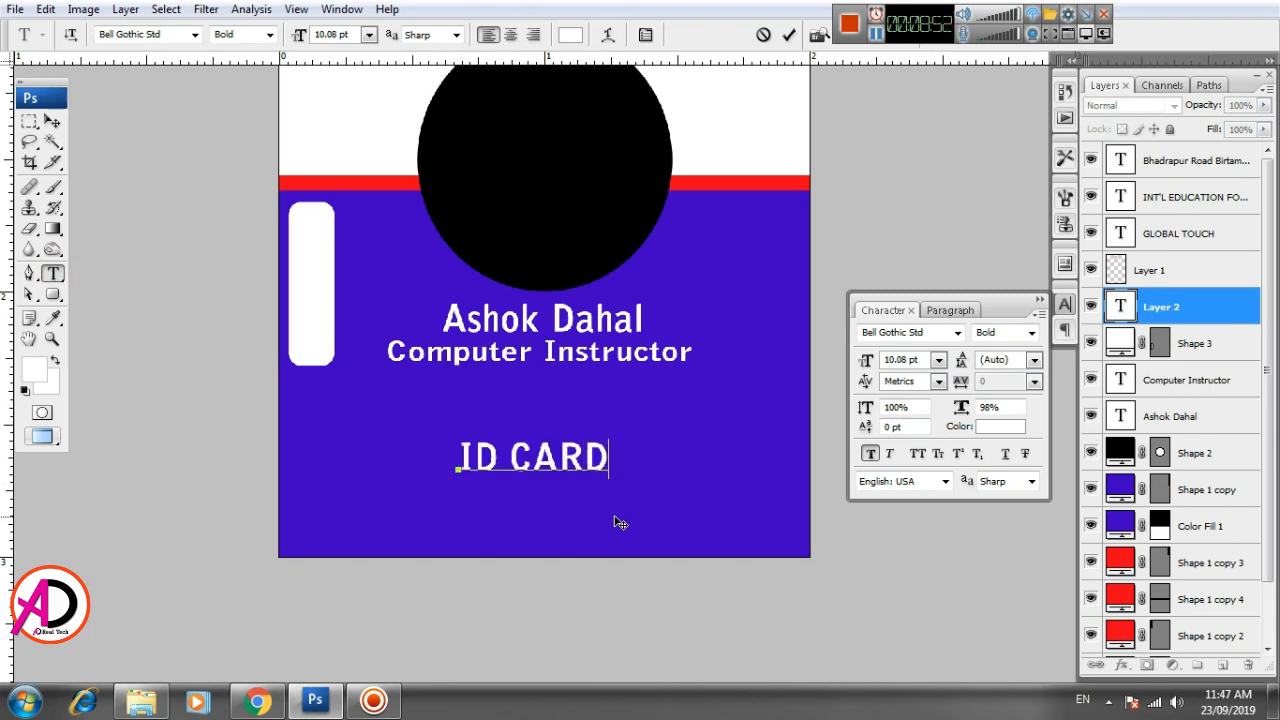
- Change the ID CARD text's font style to Black and commit the text
{"action": "left_click", "coordinate": [269, 34]}
{"action": "left_click", "coordinate": [239, 71]}
{"action": "left_click_drag", "start_coordinate": [466, 458], "coordinate": [610, 460]}
{"action": "left_click", "coordinate": [269, 34]}
{"action": "left_click", "coordinate": [240, 72]}
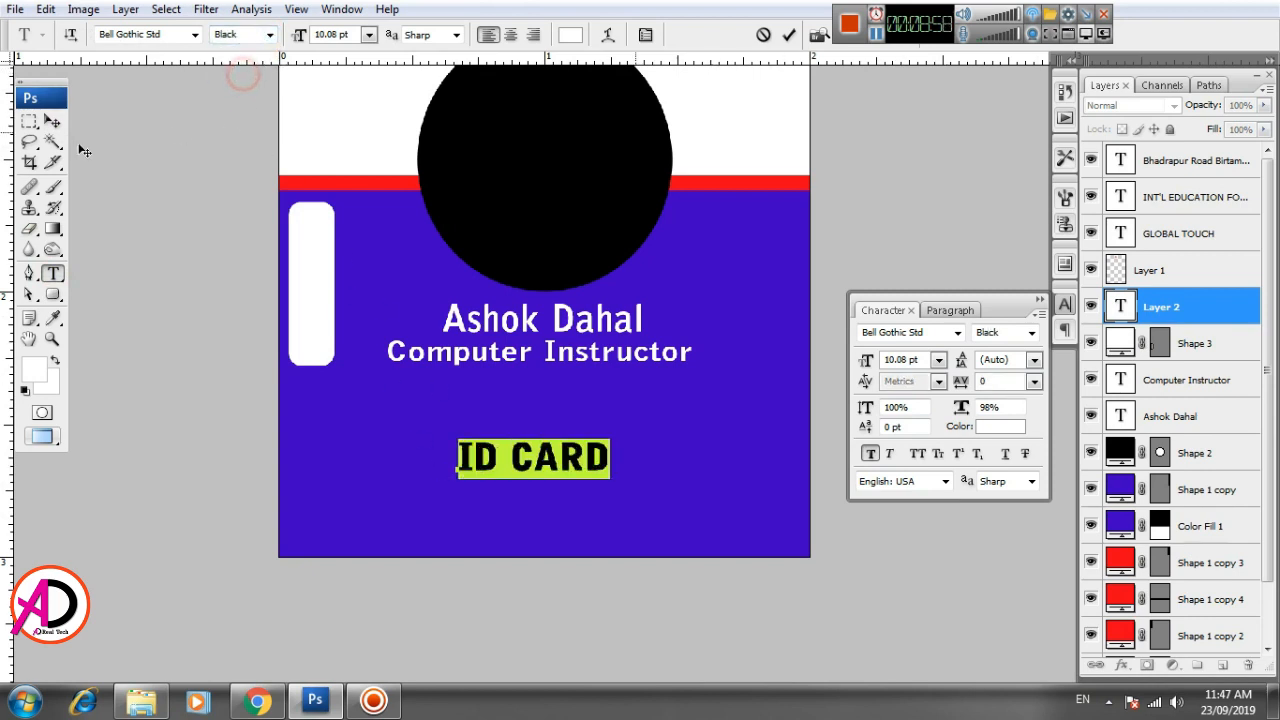
{"action": "left_click", "coordinate": [57, 120]}
{"action": "key", "text": "ctrl+t"}
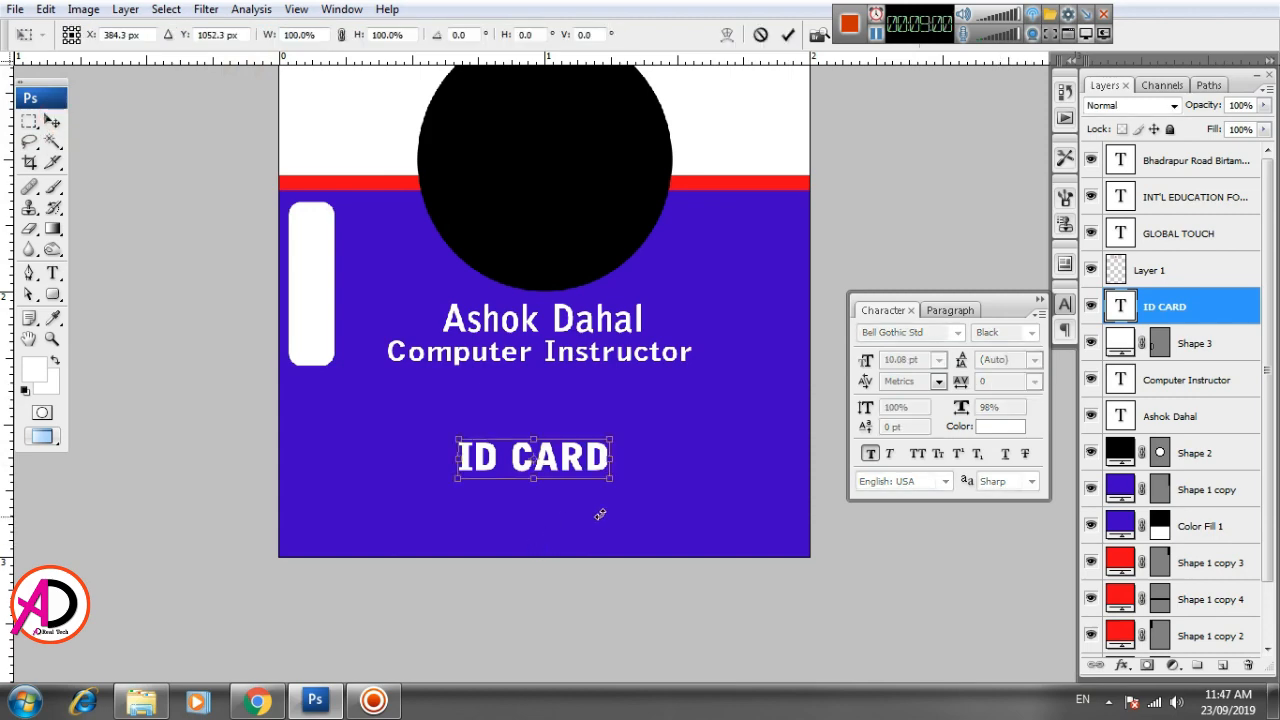
{"action": "key", "text": "Return"}
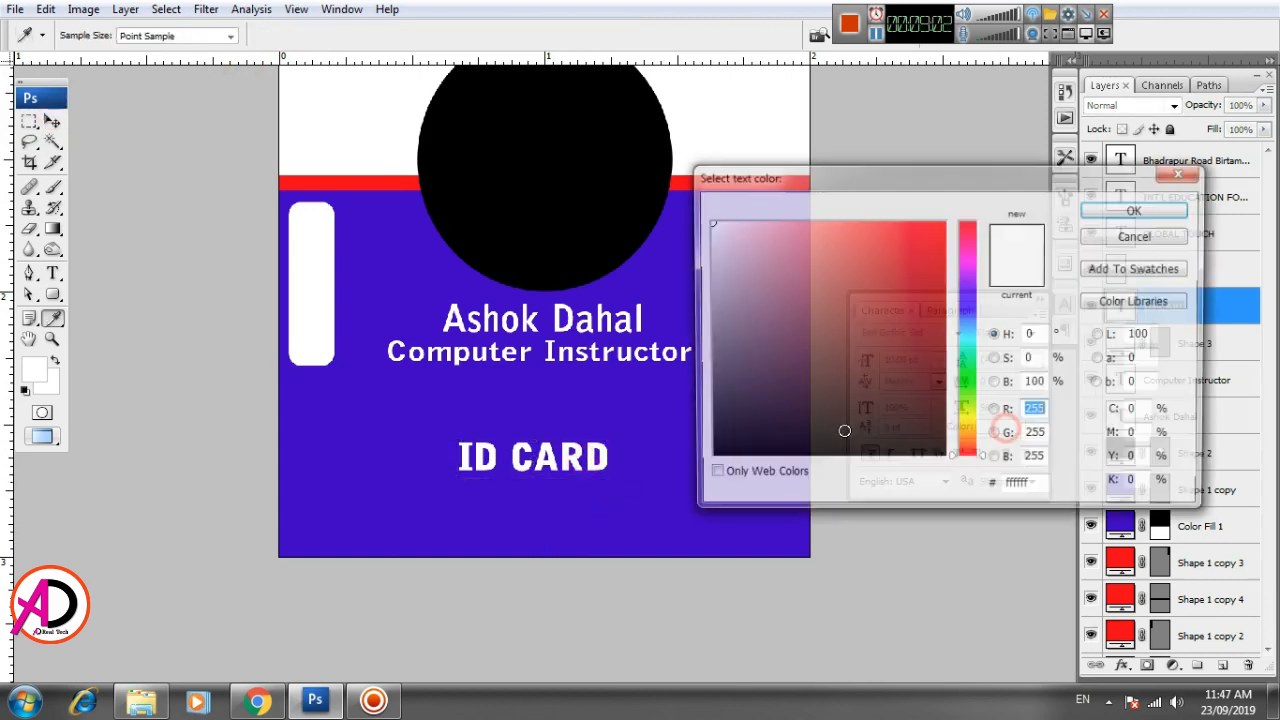
- Recolor the ID CARD text black and move it up so it overlaps the white rounded bar
{"action": "left_click", "coordinate": [1000, 426]}
{"action": "left_click_drag", "start_coordinate": [846, 431], "coordinate": [706, 460]}
{"action": "left_click", "coordinate": [1097, 209]}
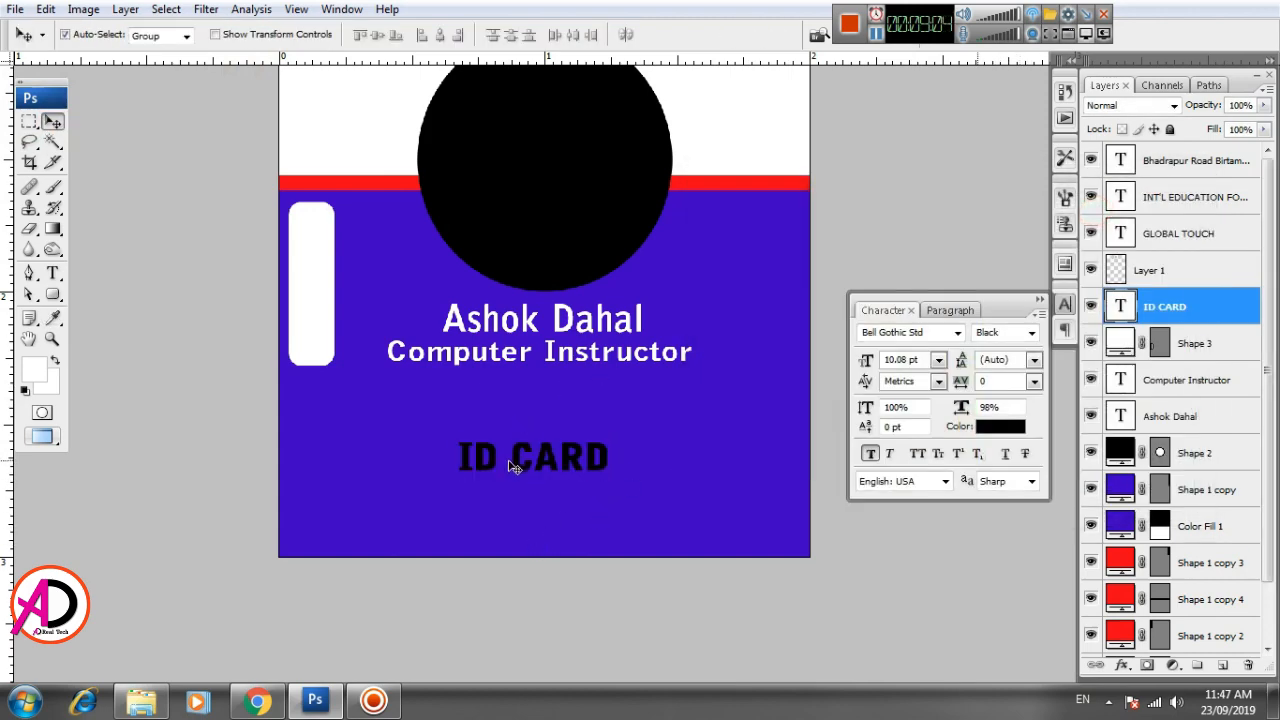
{"action": "left_click_drag", "start_coordinate": [519, 458], "coordinate": [343, 281]}
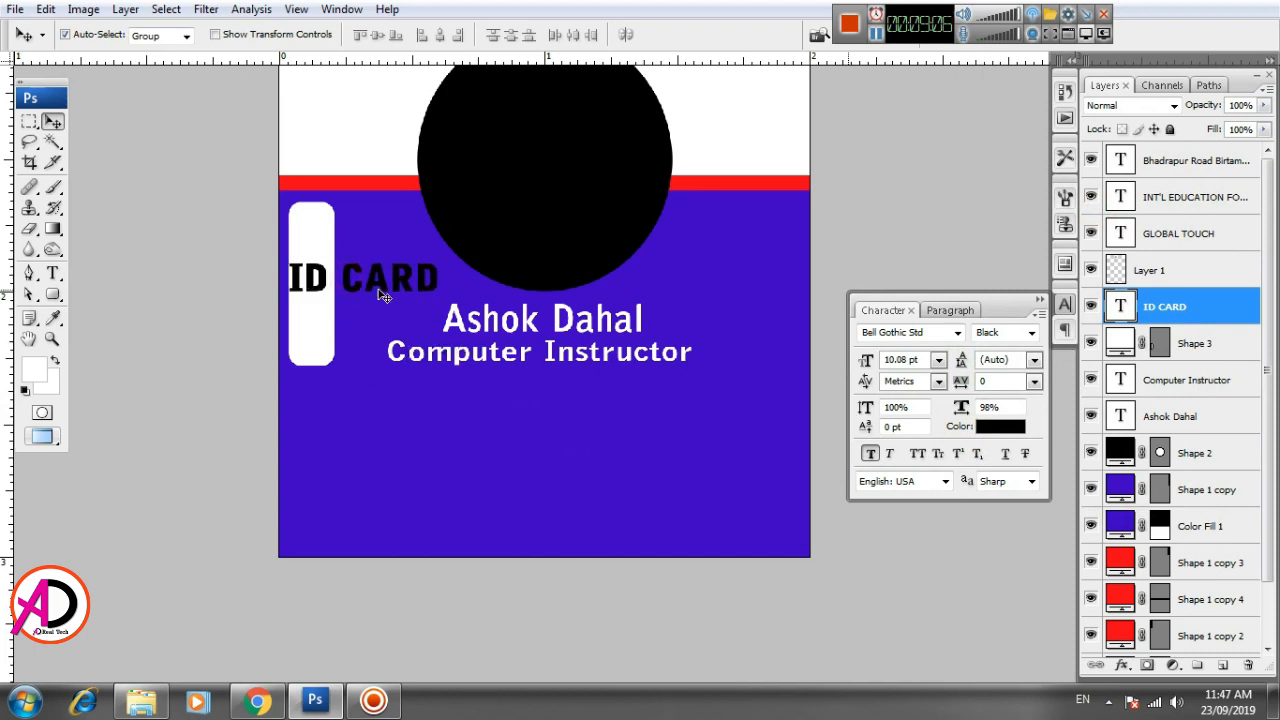
{"action": "key", "text": "ctrl+t"}
- Try rotating the ID CARD text 90° clockwise
{"action": "right_click", "coordinate": [379, 269]}
{"action": "left_click", "coordinate": [452, 468]}
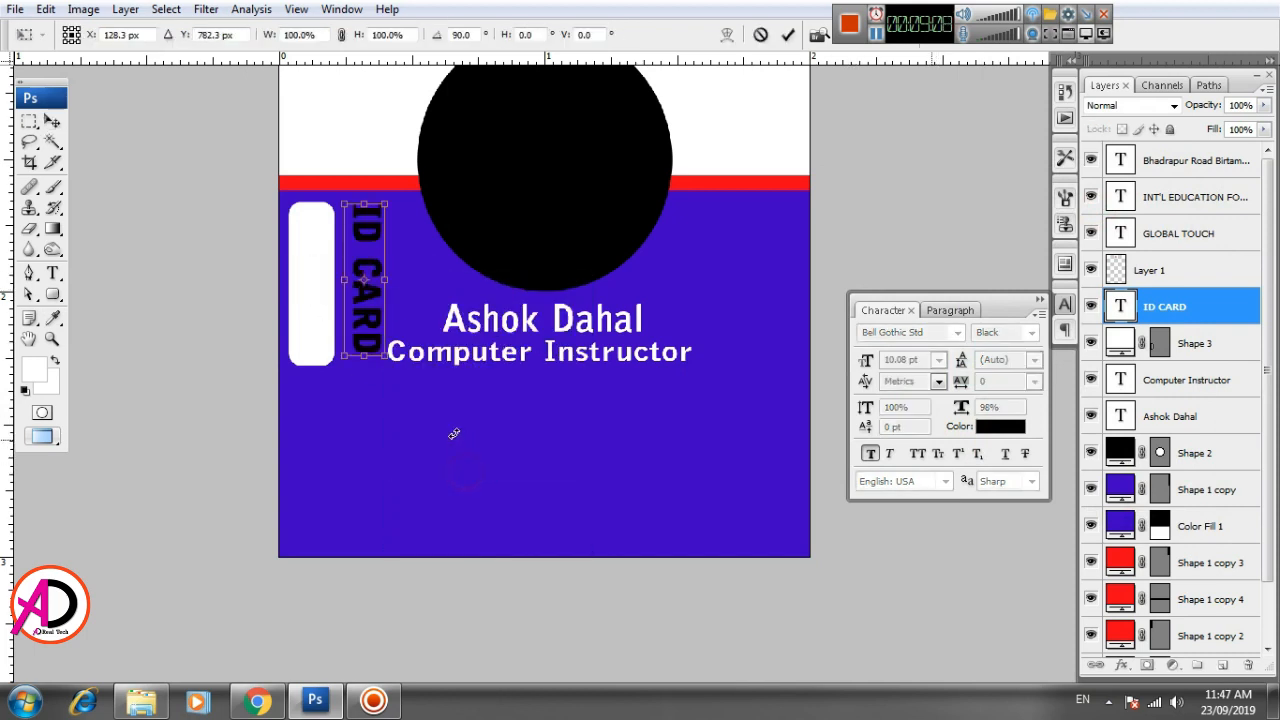
{"action": "key", "text": "ctrl+z"}
- Rotate the ID CARD text 90° counterclockwise and fit it centered inside the white rounded bar at about 88% scale
{"action": "right_click", "coordinate": [390, 286]}
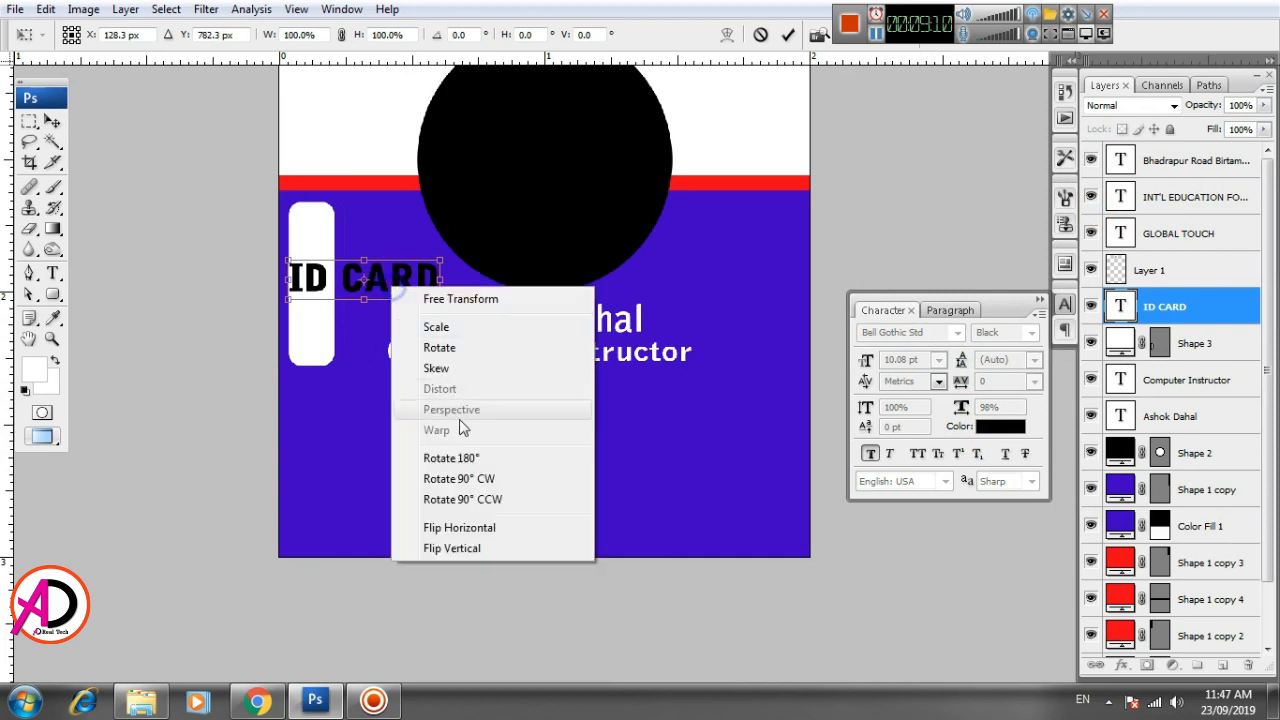
{"action": "left_click", "coordinate": [480, 497]}
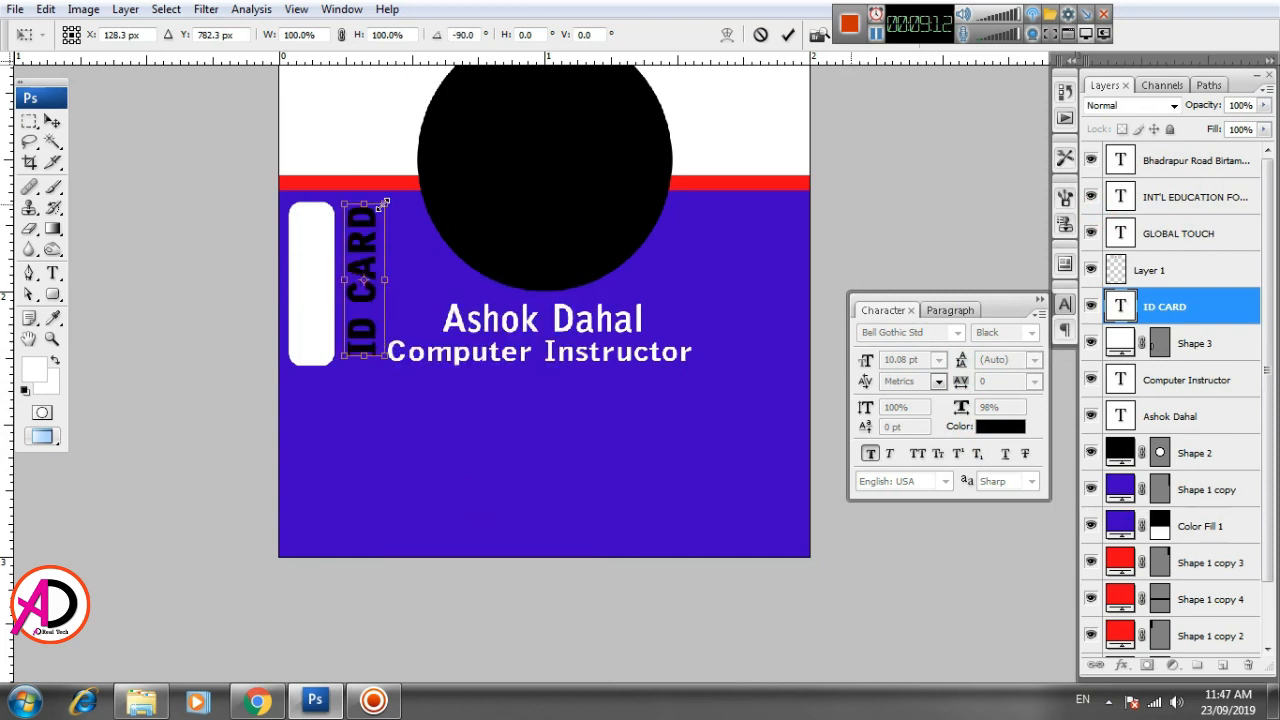
{"action": "left_click_drag", "start_coordinate": [384, 203], "coordinate": [312, 256]}
{"action": "key", "text": "Left"}
{"action": "key", "text": "Left"}
{"action": "key", "text": "Left"}
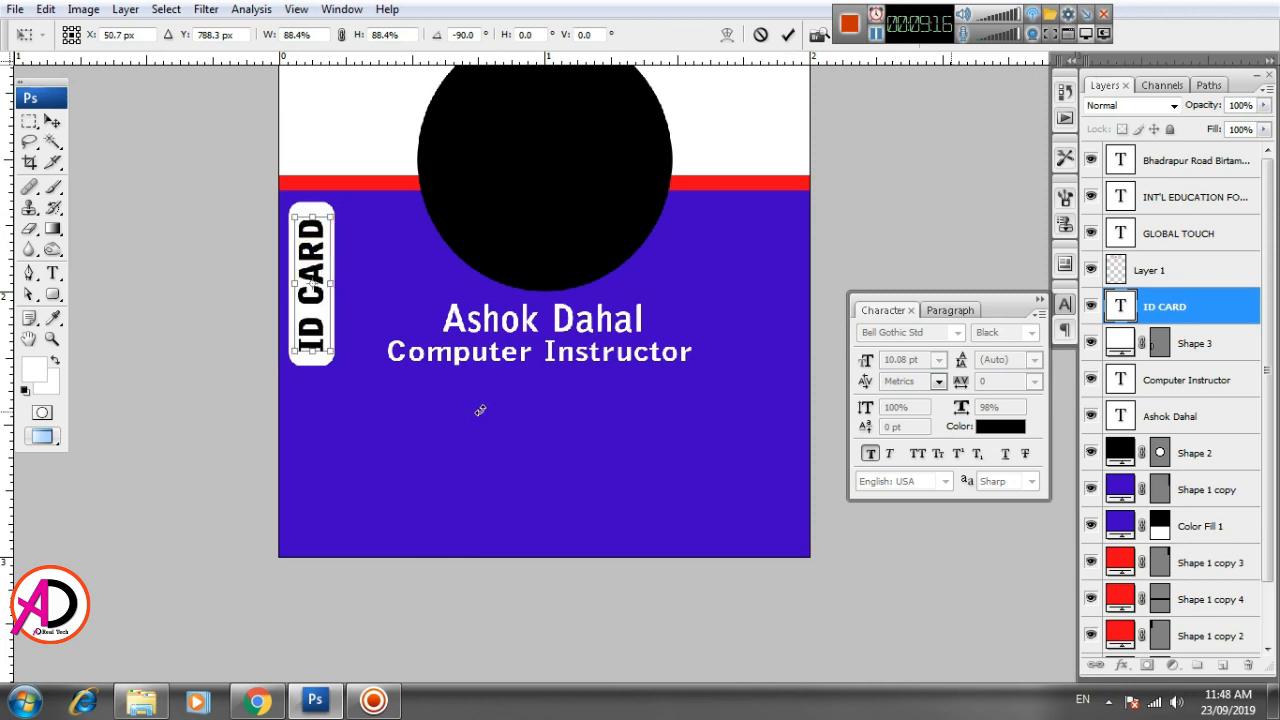
{"action": "key", "text": "Down"}
{"action": "key", "text": "Return"}
{"action": "key", "text": "v"}
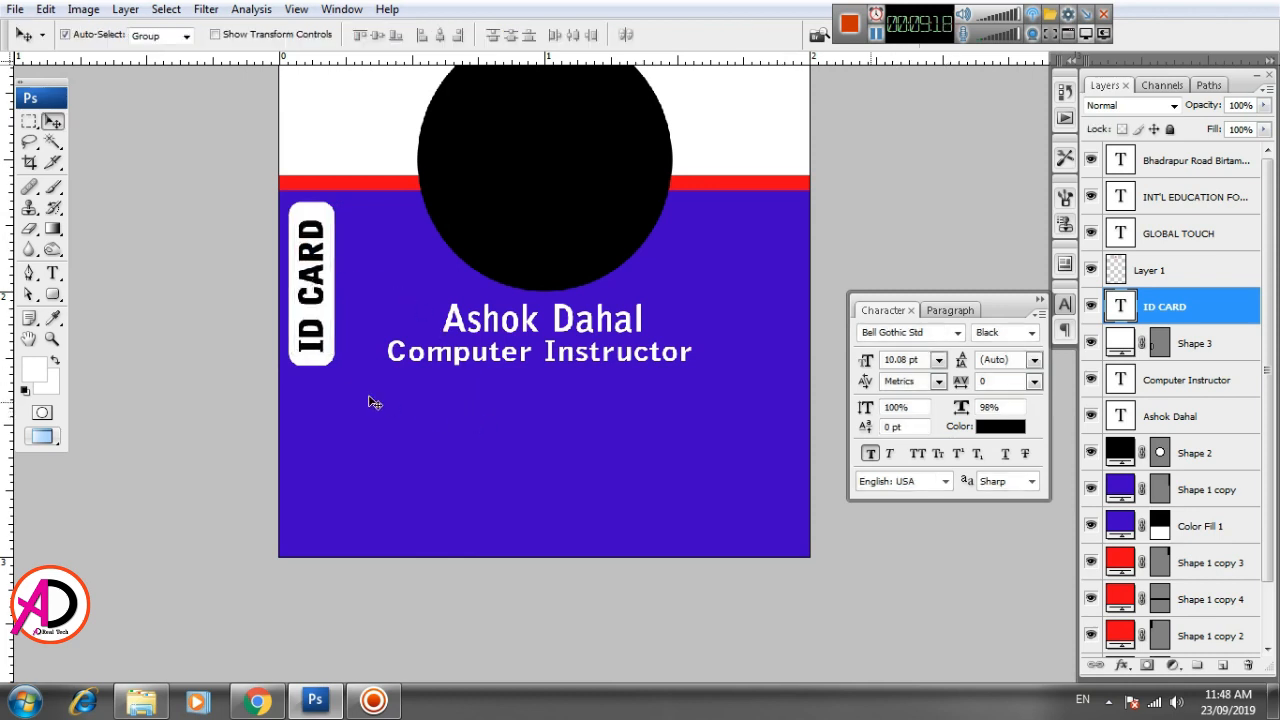
- Create a paragraph text box about 1 inch wide and 0.45 inch tall in the blue area below the job title
{"action": "left_click_drag", "start_coordinate": [512, 447], "coordinate": [523, 411]}
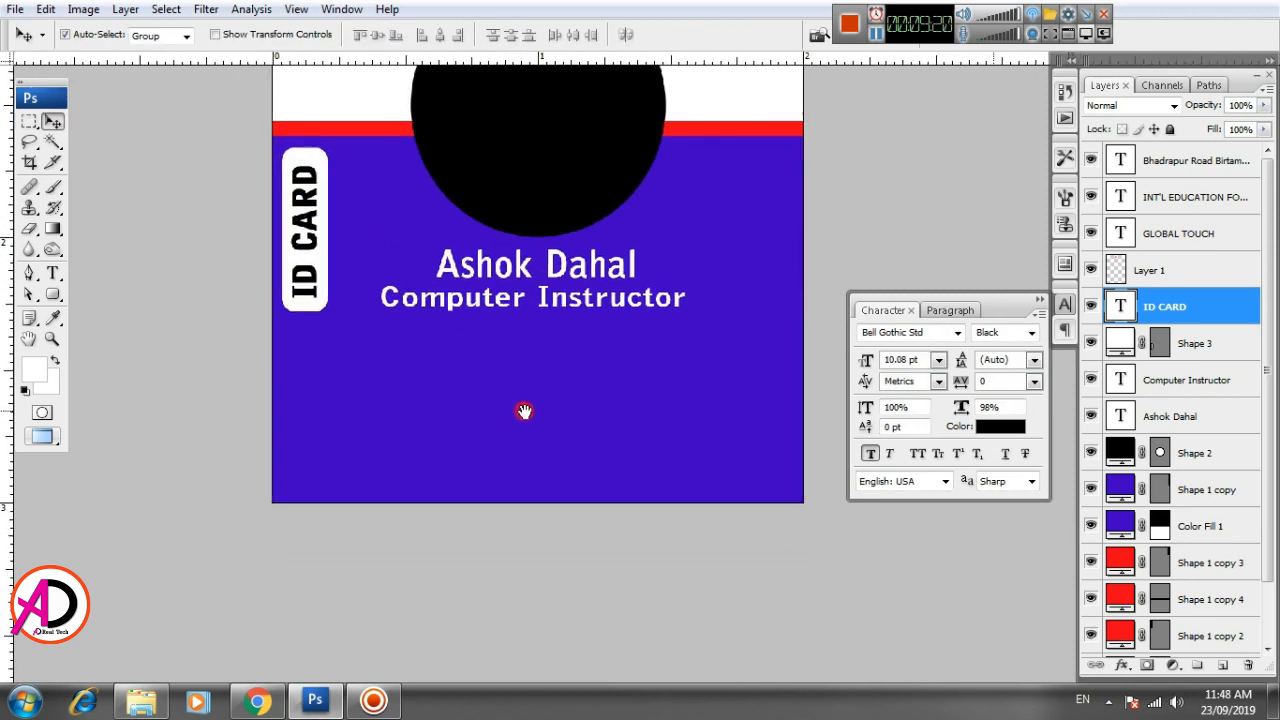
{"action": "left_click_drag", "start_coordinate": [518, 461], "coordinate": [445, 480]}
{"action": "scroll", "coordinate": [503, 464], "scroll_direction": "up", "scroll_amount": 3}
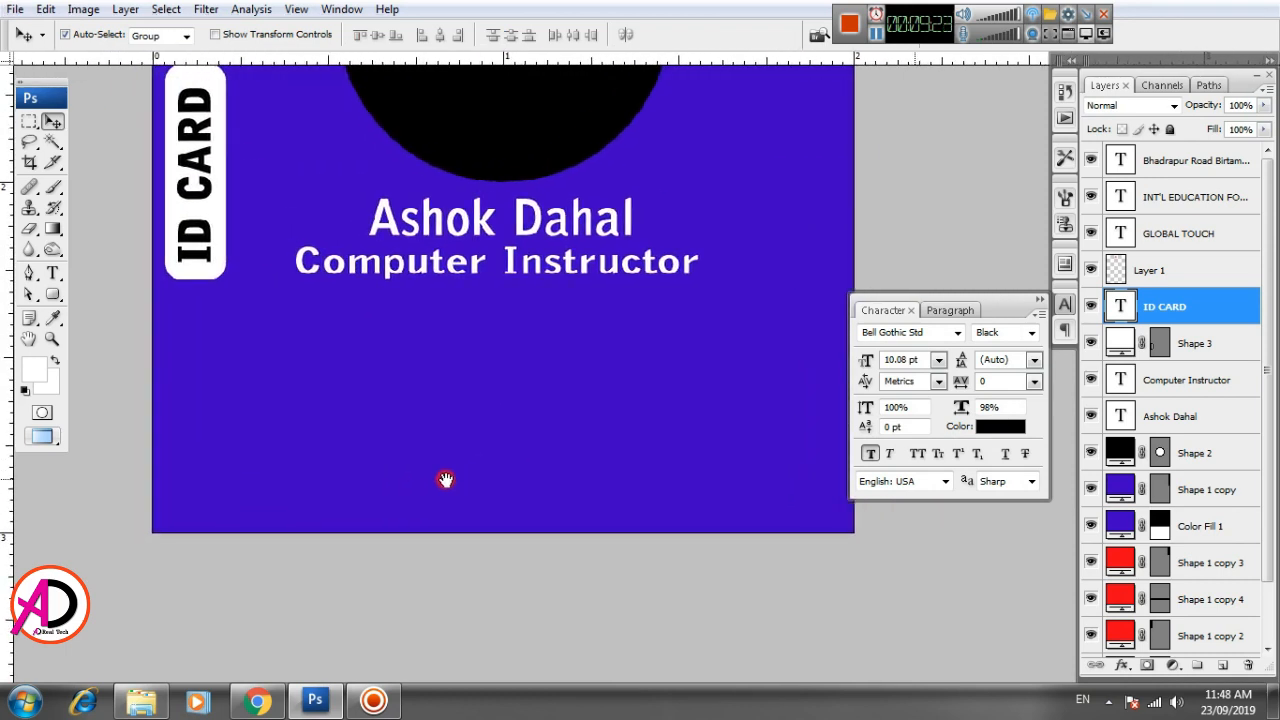
{"action": "left_click", "coordinate": [53, 273]}
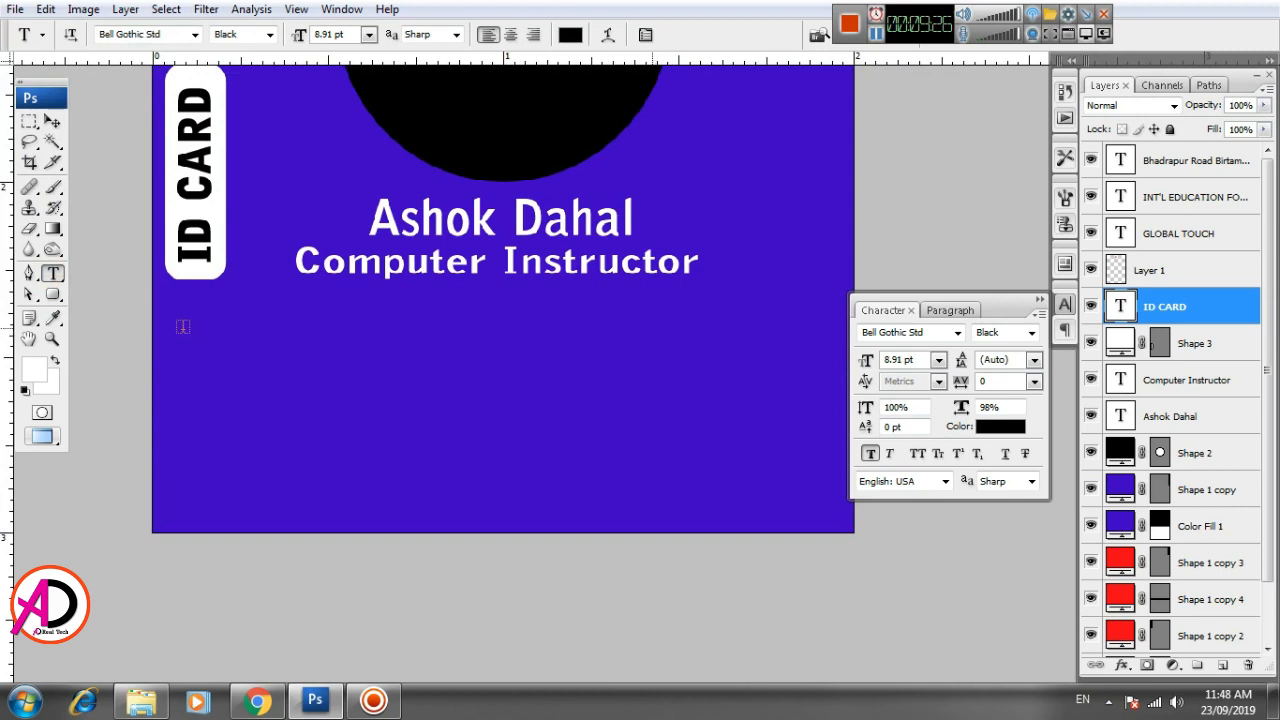
{"action": "left_click_drag", "start_coordinate": [182, 307], "coordinate": [540, 464]}
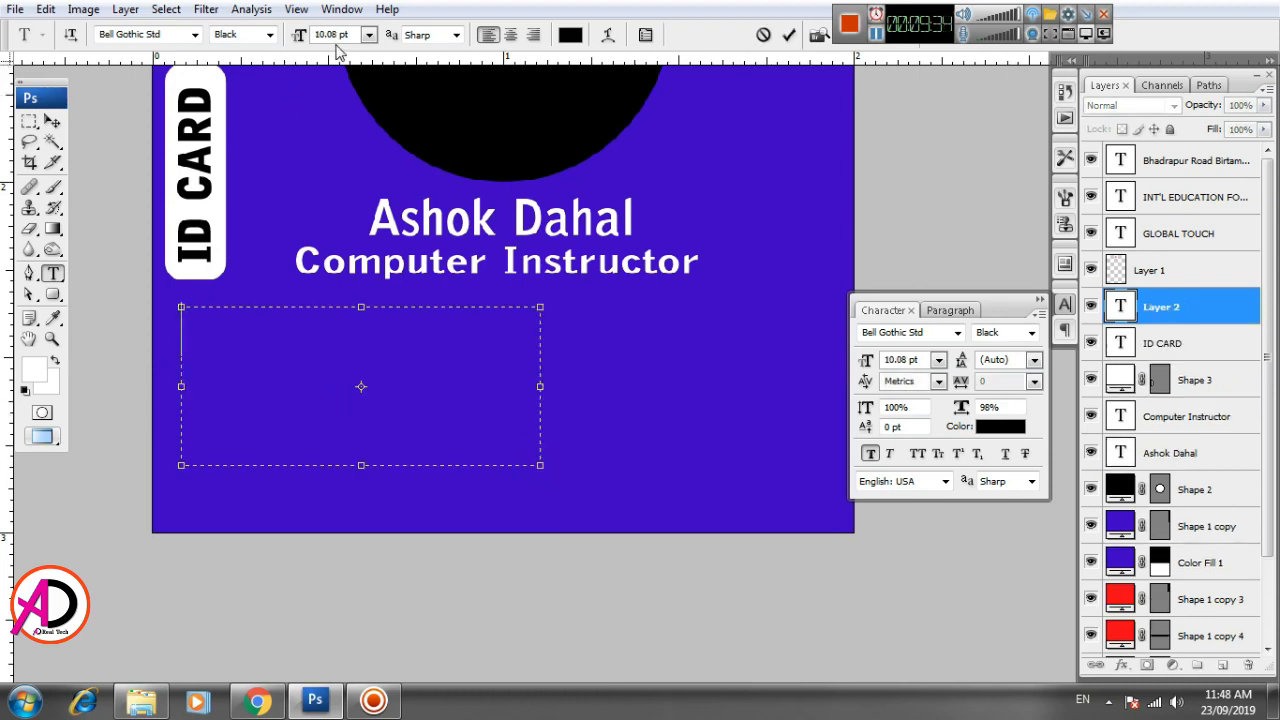
- Set the new text box's font style to Bold and its text color to white
{"action": "left_click", "coordinate": [268, 37]}
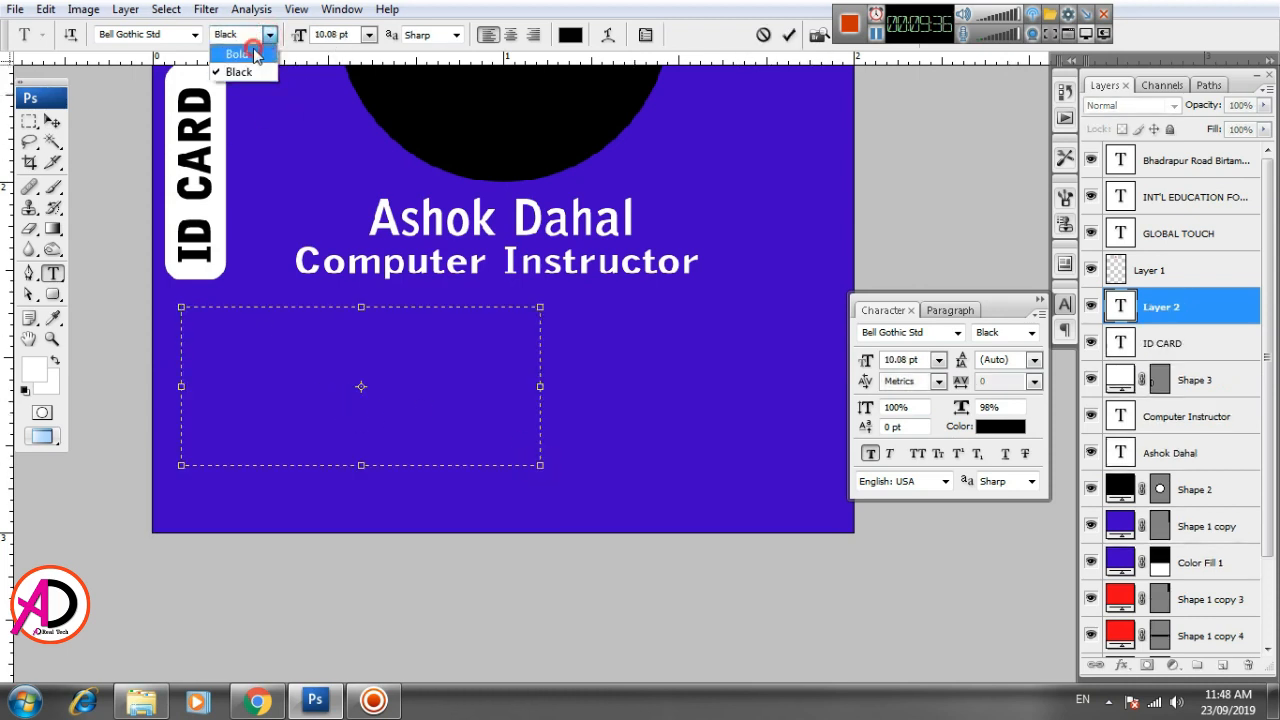
{"action": "left_click", "coordinate": [255, 55]}
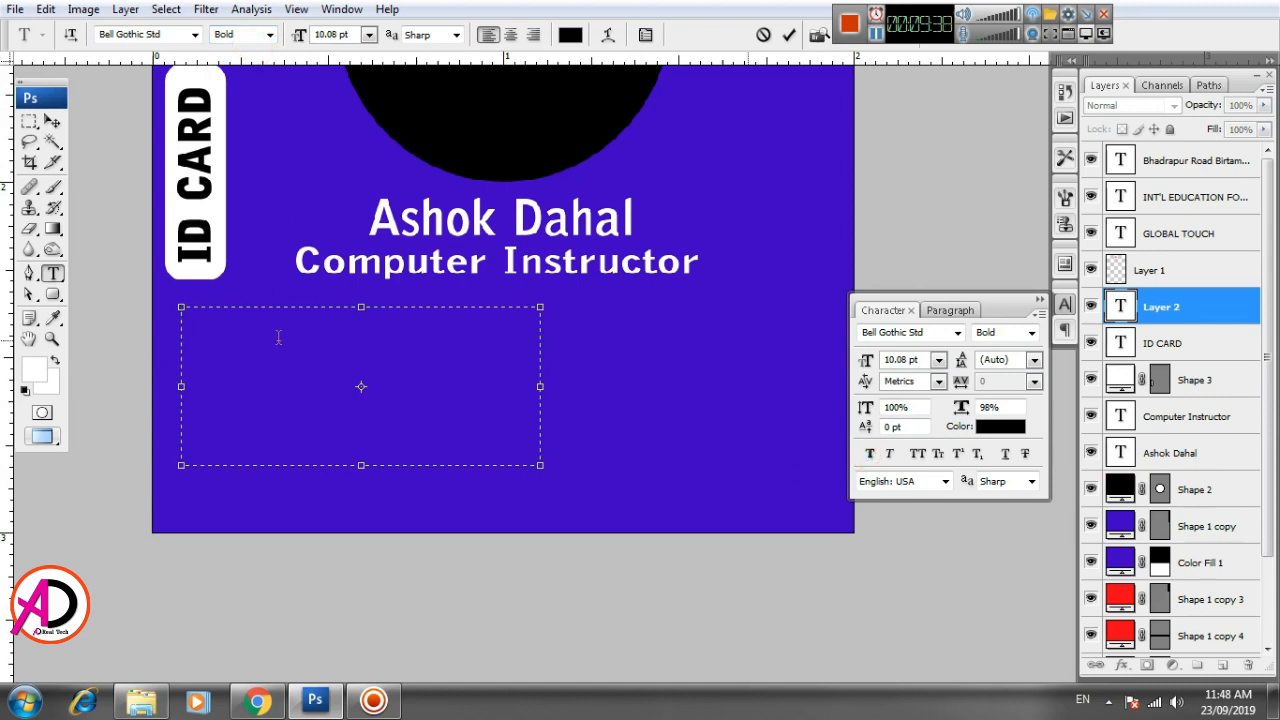
{"action": "left_click", "coordinate": [988, 432]}
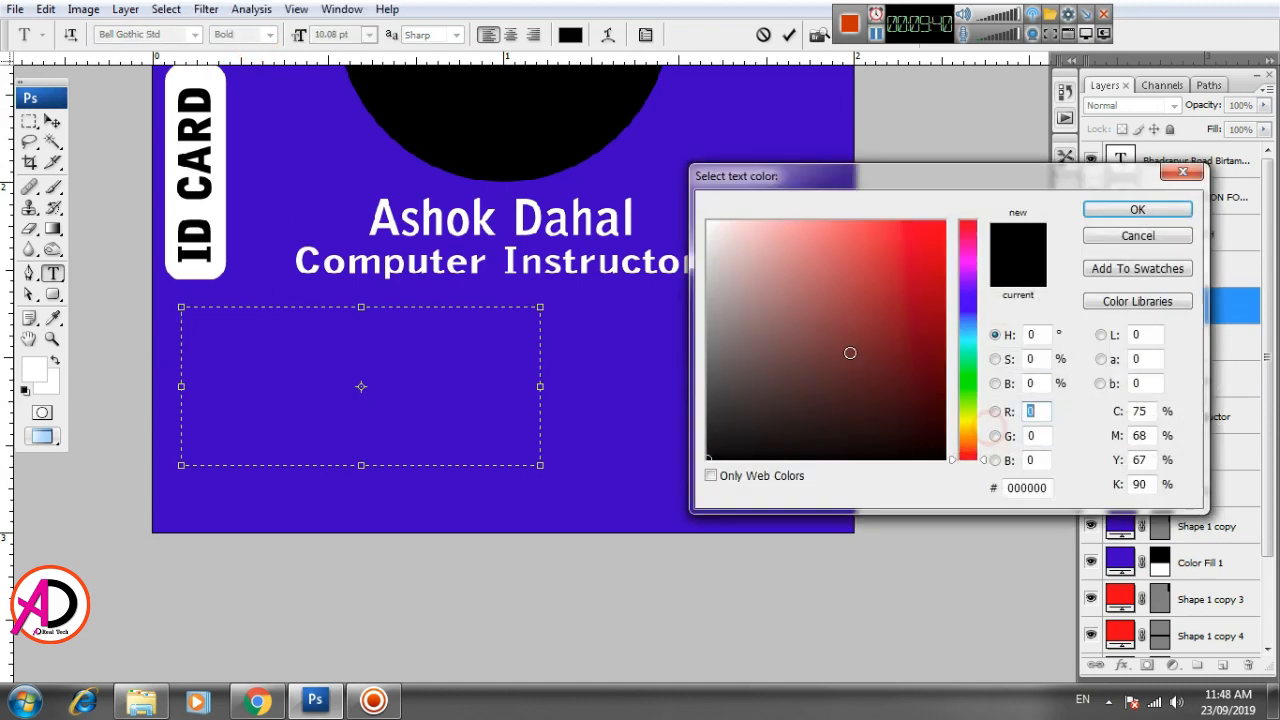
{"action": "left_click", "coordinate": [710, 216]}
{"action": "left_click", "coordinate": [1105, 208]}
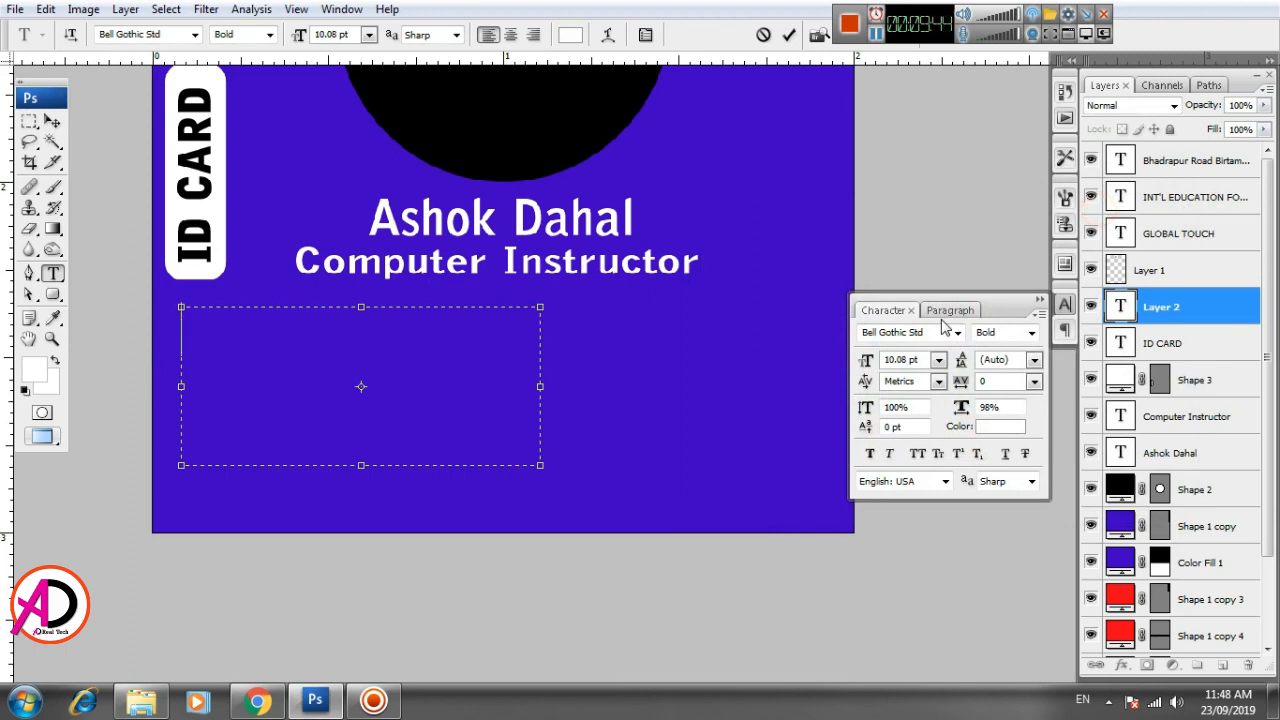
- Enter an "ID No :" line followed by the card holder's ID number in the text box and commit the text
{"action": "type", "text": "id N"}
{"action": "key", "text": "BackSpace"}
{"action": "key", "text": "BackSpace"}
{"action": "key", "text": "BackSpace"}
{"action": "type", "text": "IN"}
{"action": "type", "text": "D"}
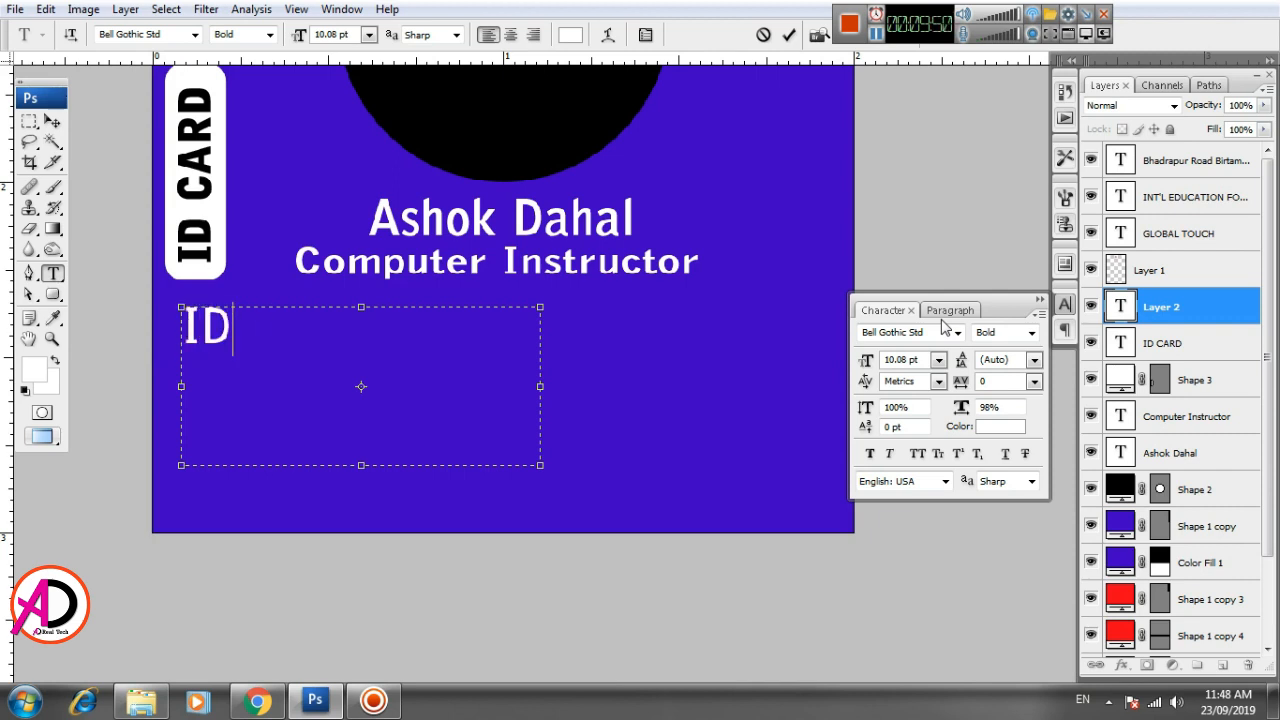
{"action": "type", "text": " NO"}
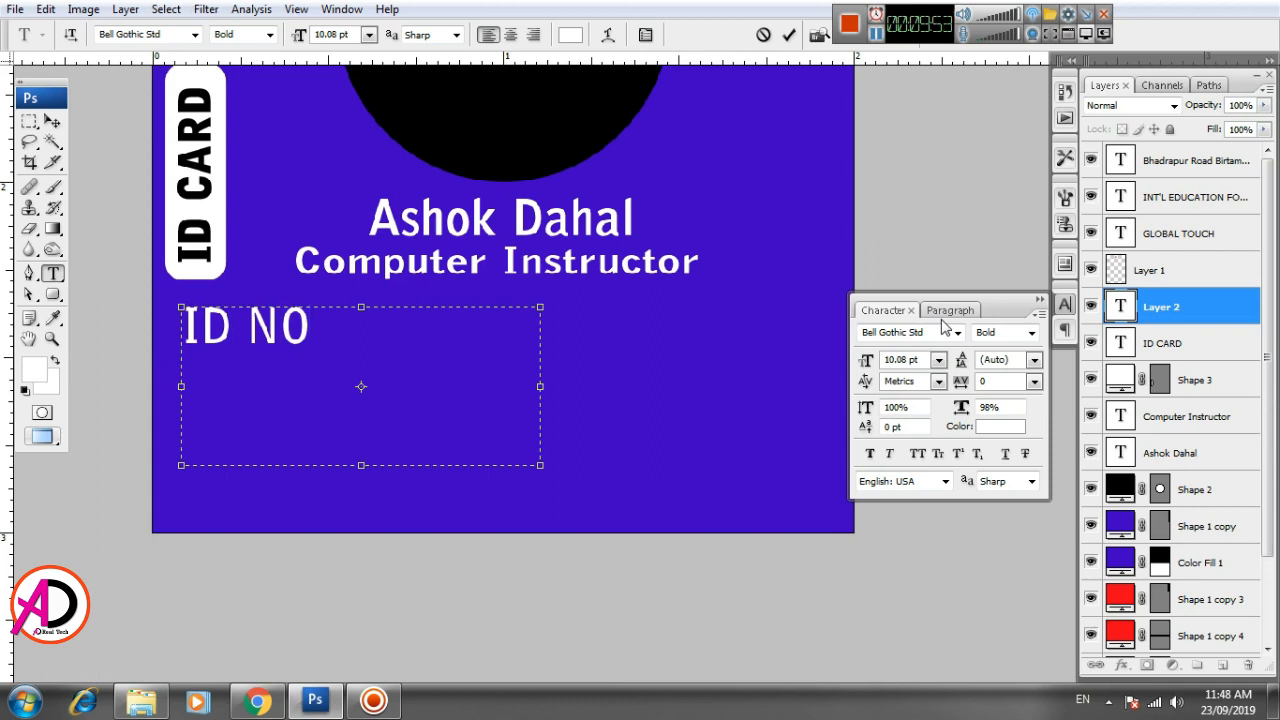
{"action": "key", "text": "BackSpace"}
{"action": "type", "text": "o   :"}
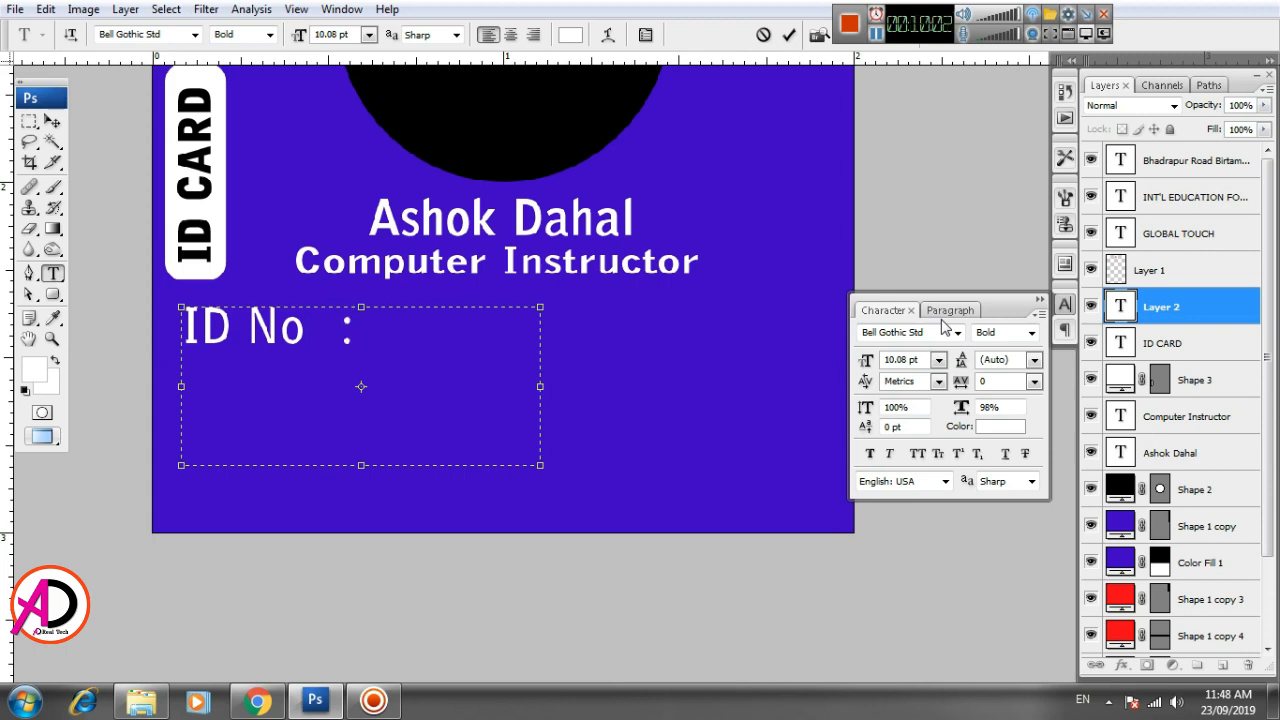
{"action": "type", "text": "GT"}
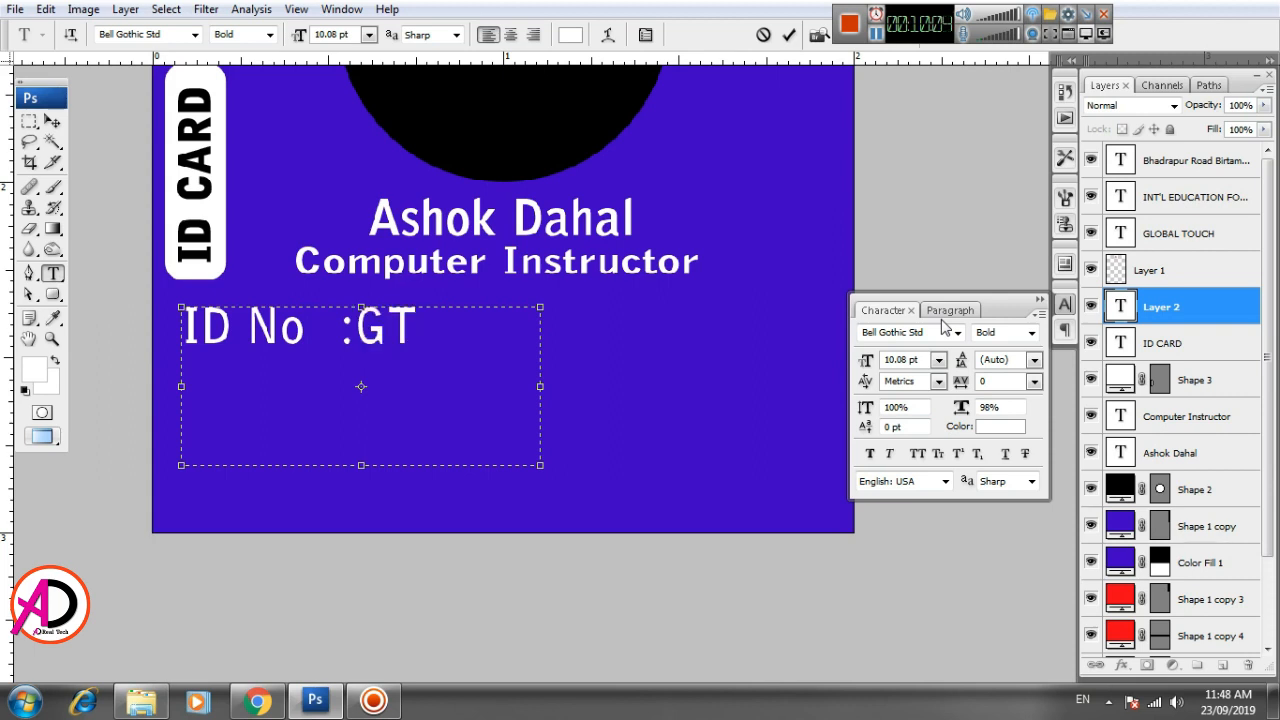
{"action": "type", "text": " 007"}
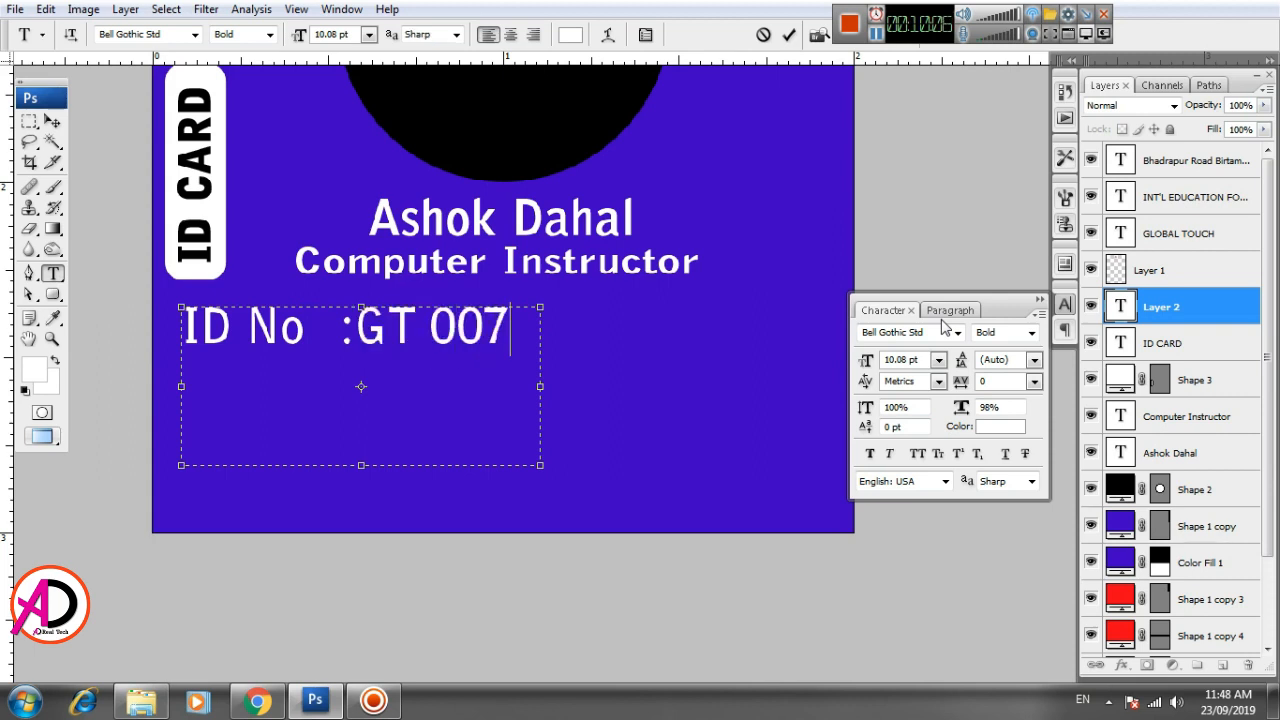
{"action": "key", "text": "ctrl+Return"}
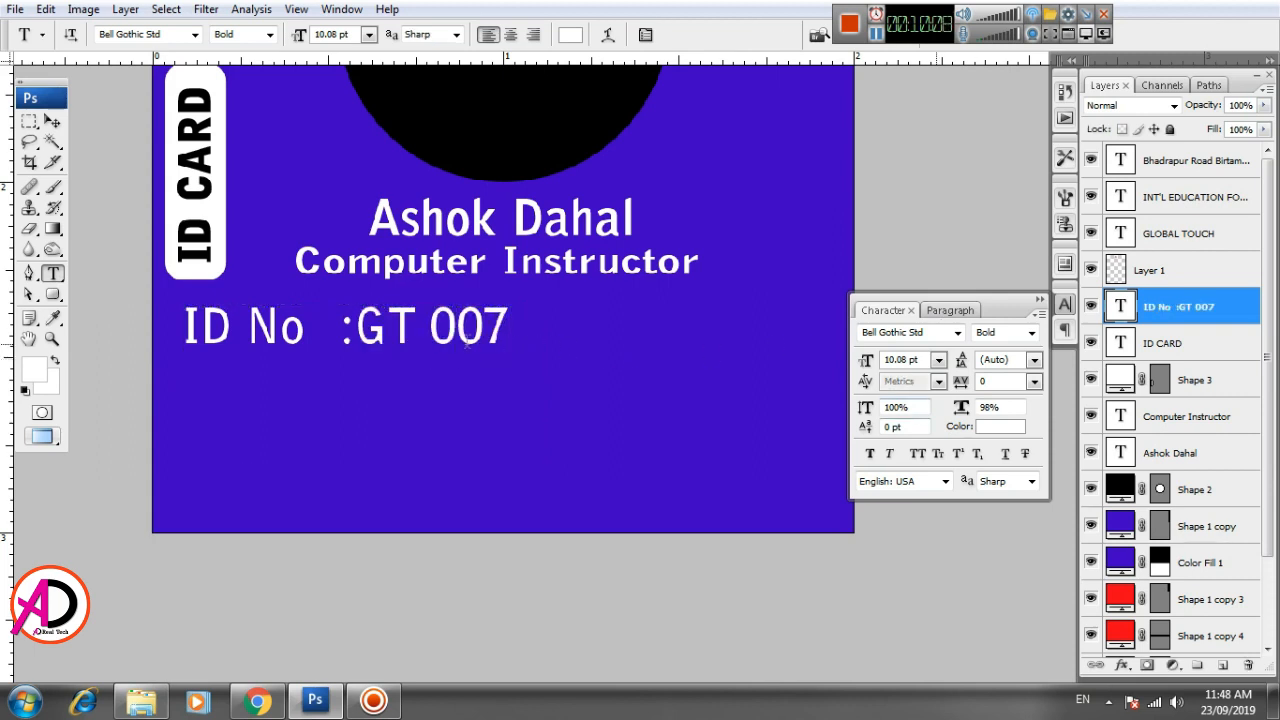
- Reduce the whole ID No line's font size to 8.08 pt and set its horizontal scale to 100%
{"action": "left_click", "coordinate": [465, 340]}
{"action": "key", "text": "ctrl+a"}
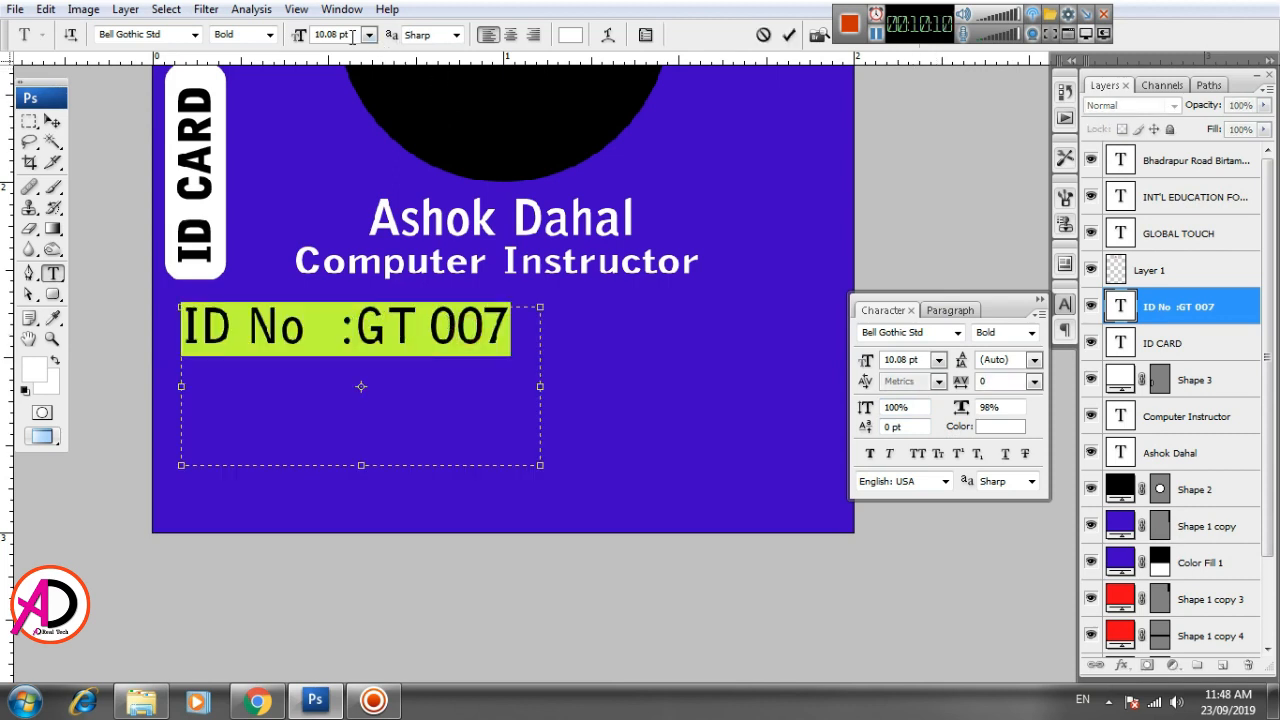
{"action": "key", "text": "ctrl+shift+comma"}
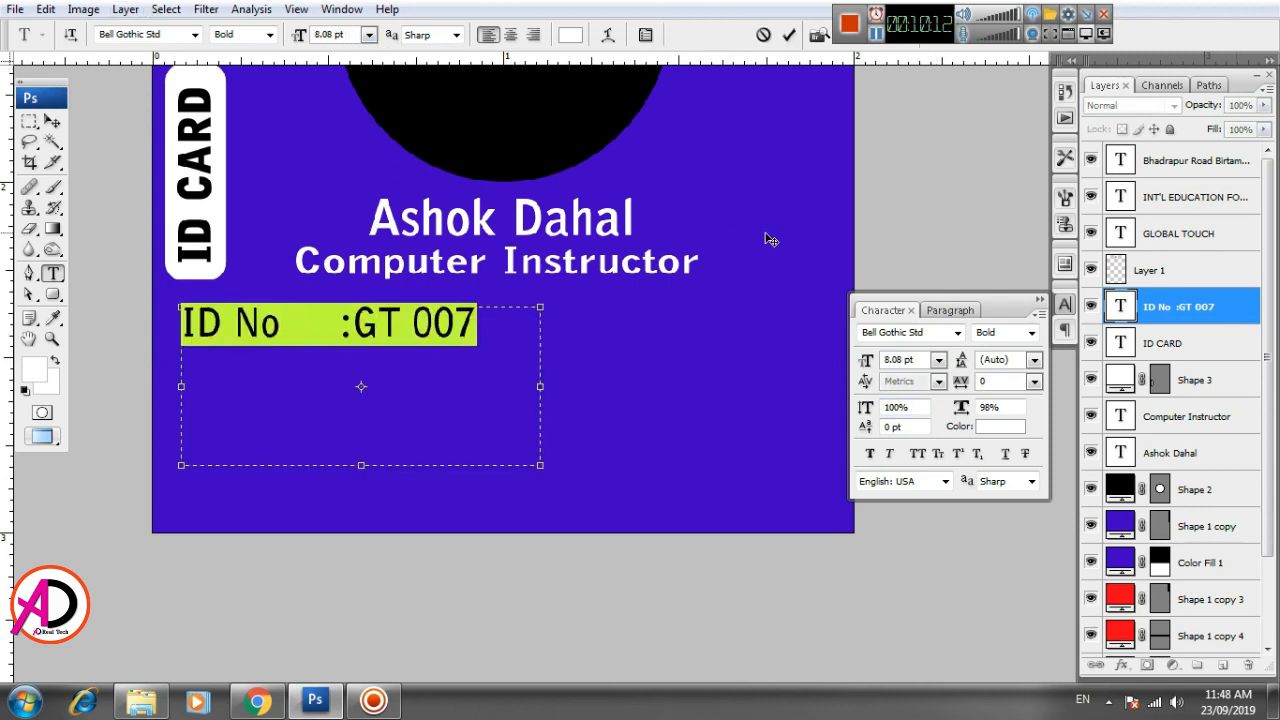
{"action": "left_click", "coordinate": [1000, 407]}
{"action": "type", "text": "100"}
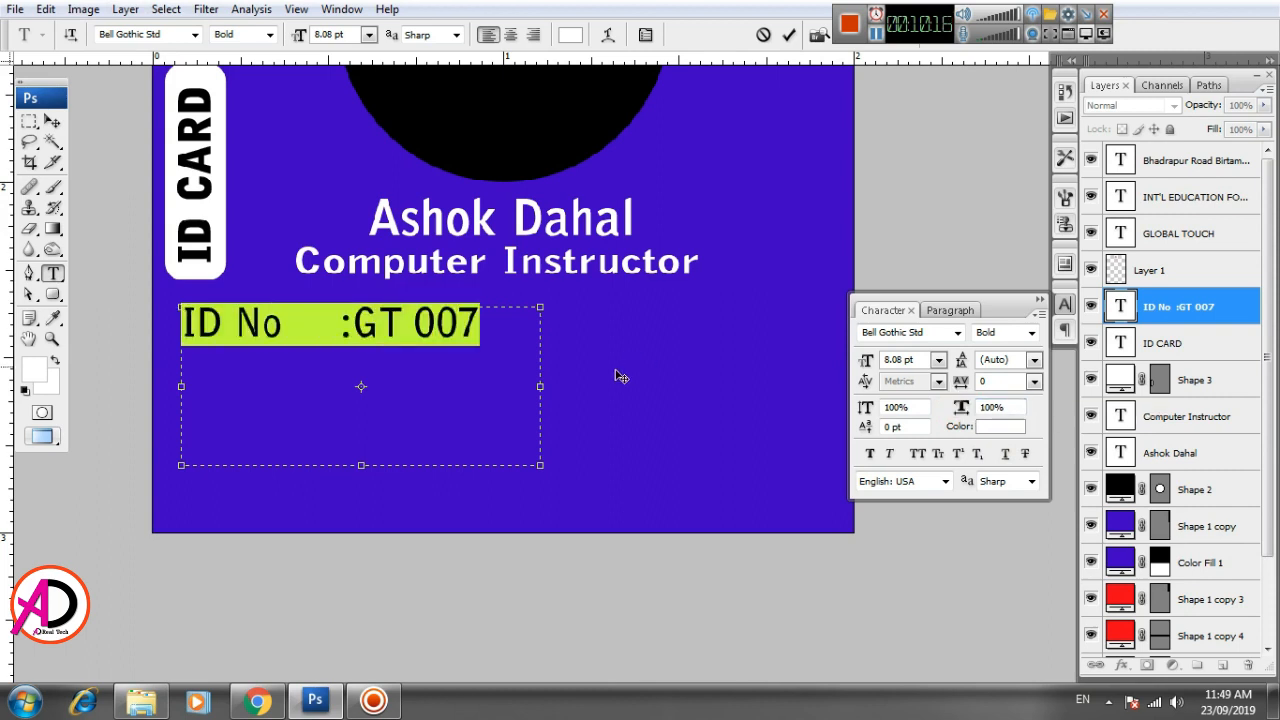
{"action": "left_click", "coordinate": [380, 328]}
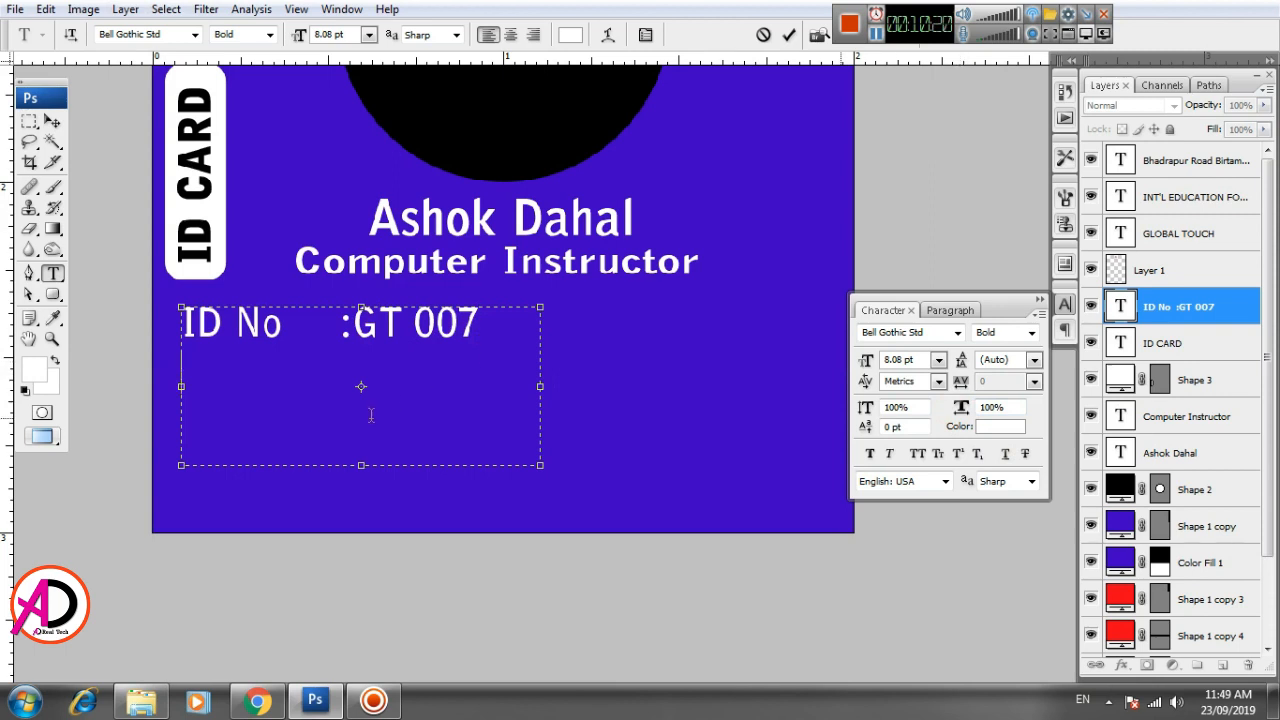
- Add a "Contact No." line with the card holder's phone number below the ID No line, widening the text box to about 1.5 inches
{"action": "type", "text": "C"}
{"action": "type", "text": "Con"}
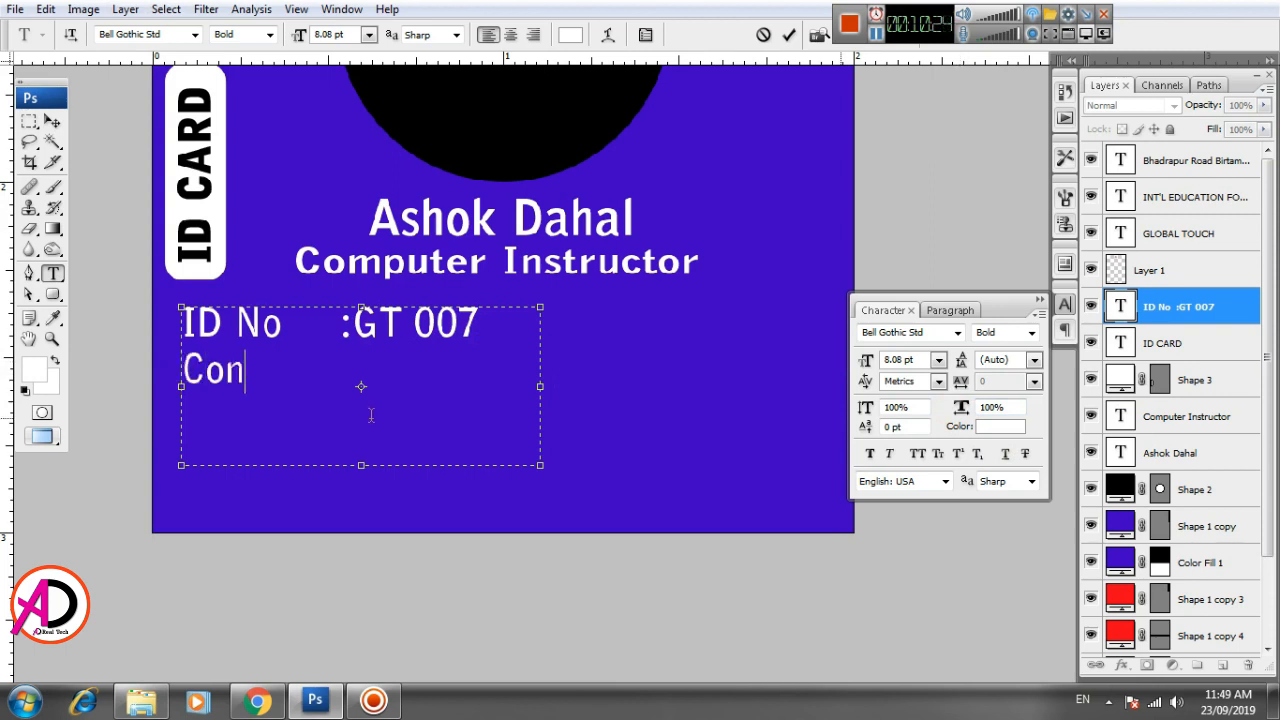
{"action": "type", "text": "tact "}
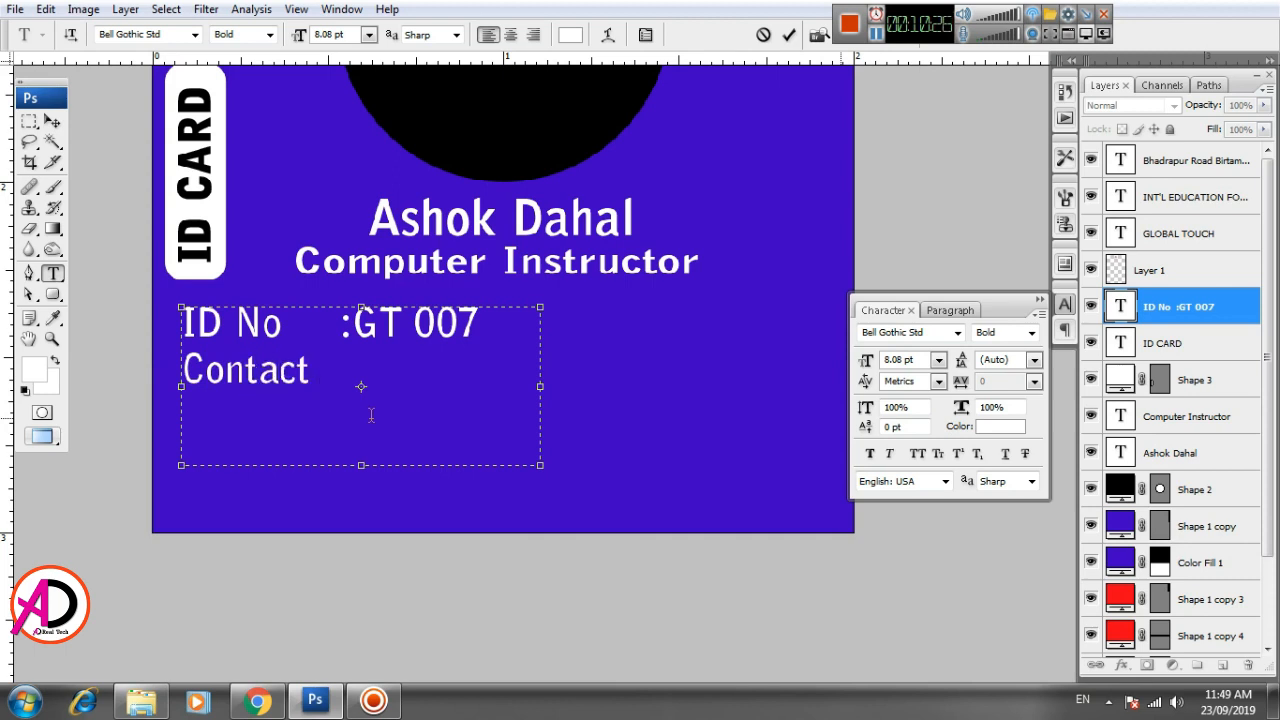
{"action": "type", "text": "No"}
{"action": "type", "text": ","}
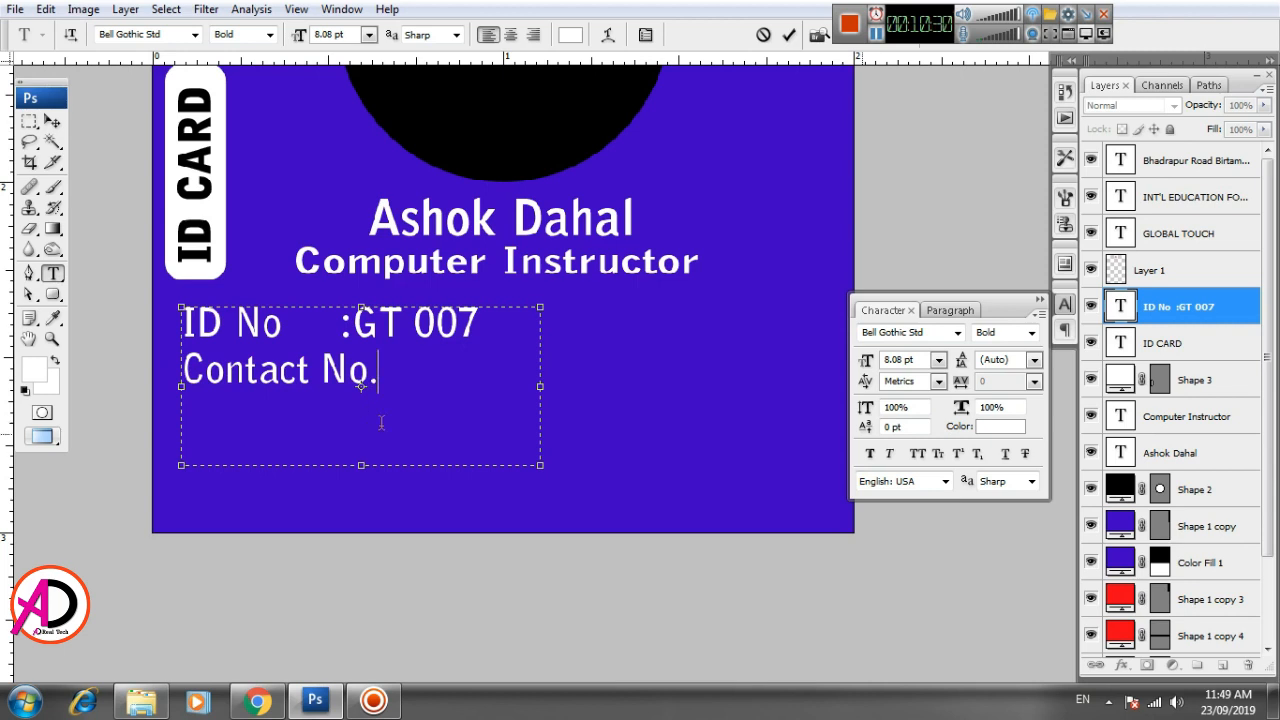
{"action": "left_click_drag", "start_coordinate": [541, 386], "coordinate": [701, 393]}
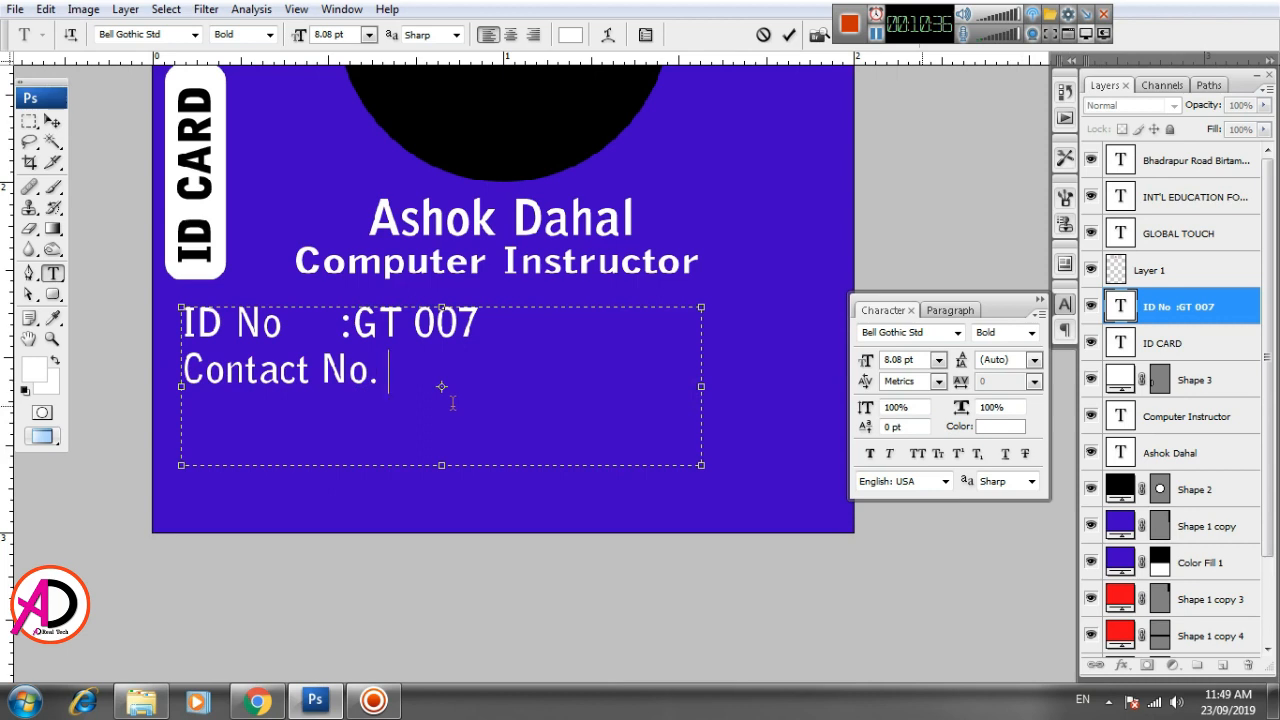
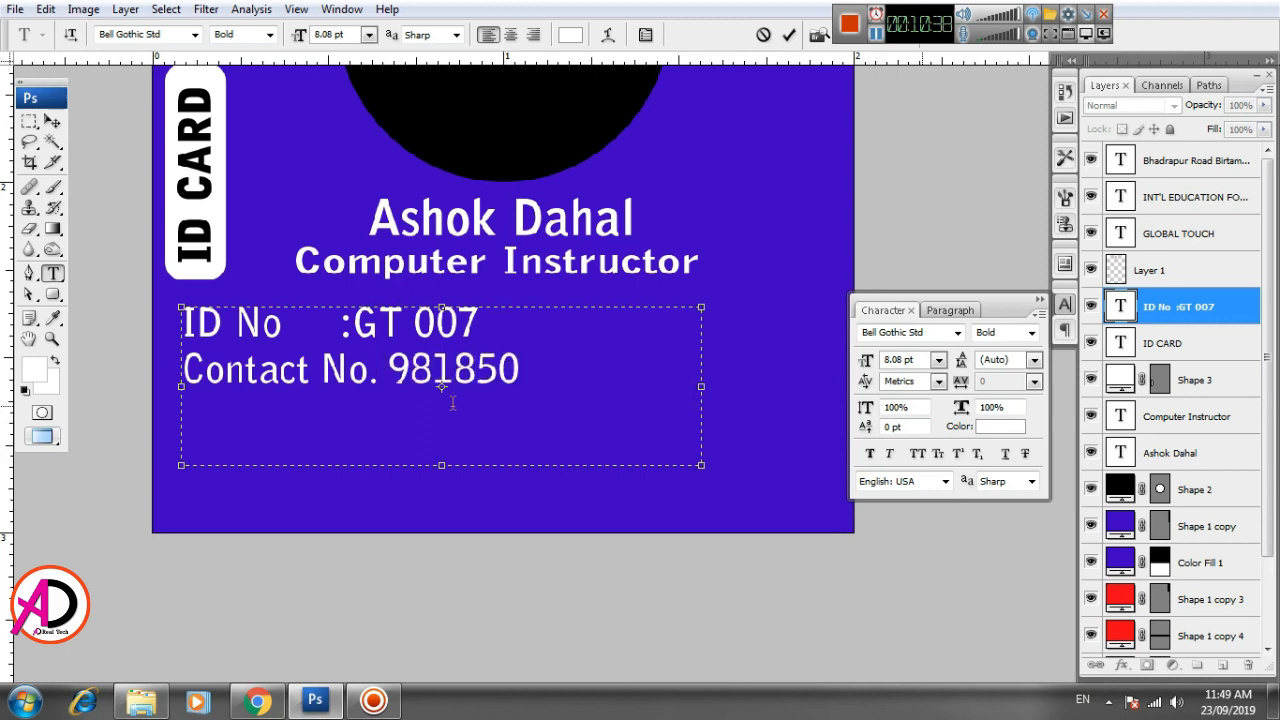
{"action": "key", "text": "ctrl+Return"}
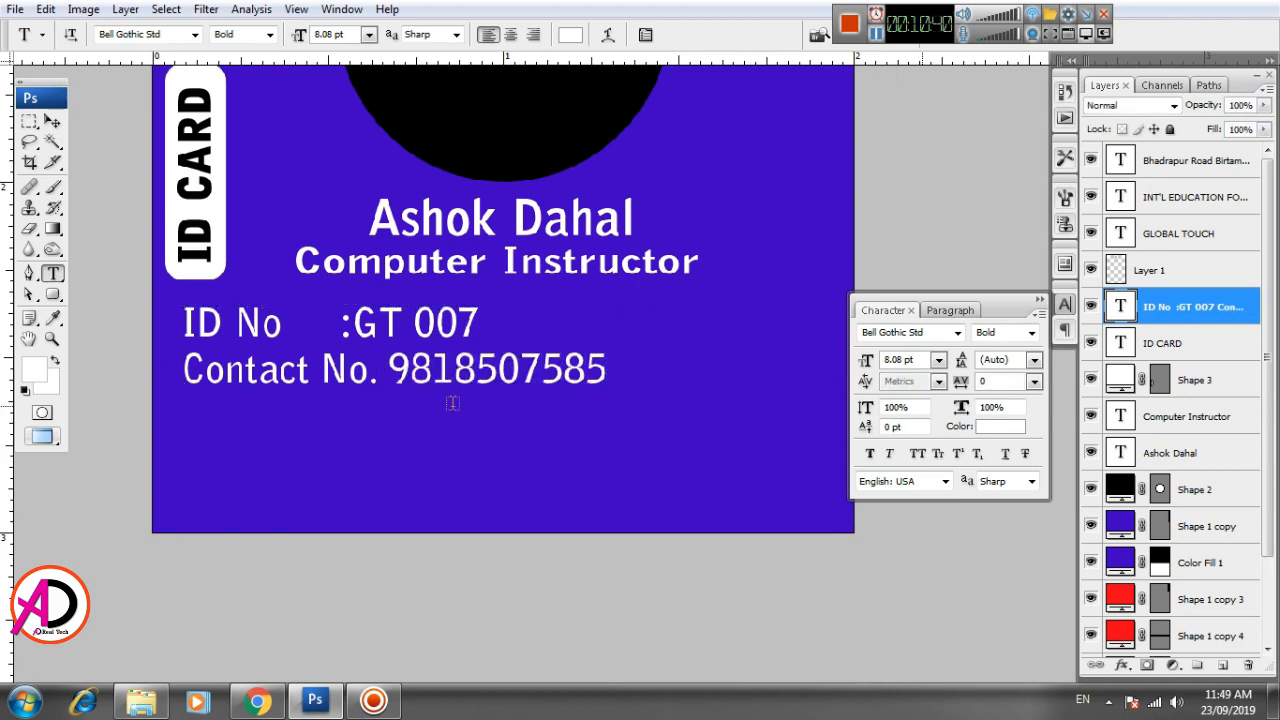
- Add an "Email:" line with the card holder's e-mail address below the Contact No. line
{"action": "left_click", "coordinate": [628, 371]}
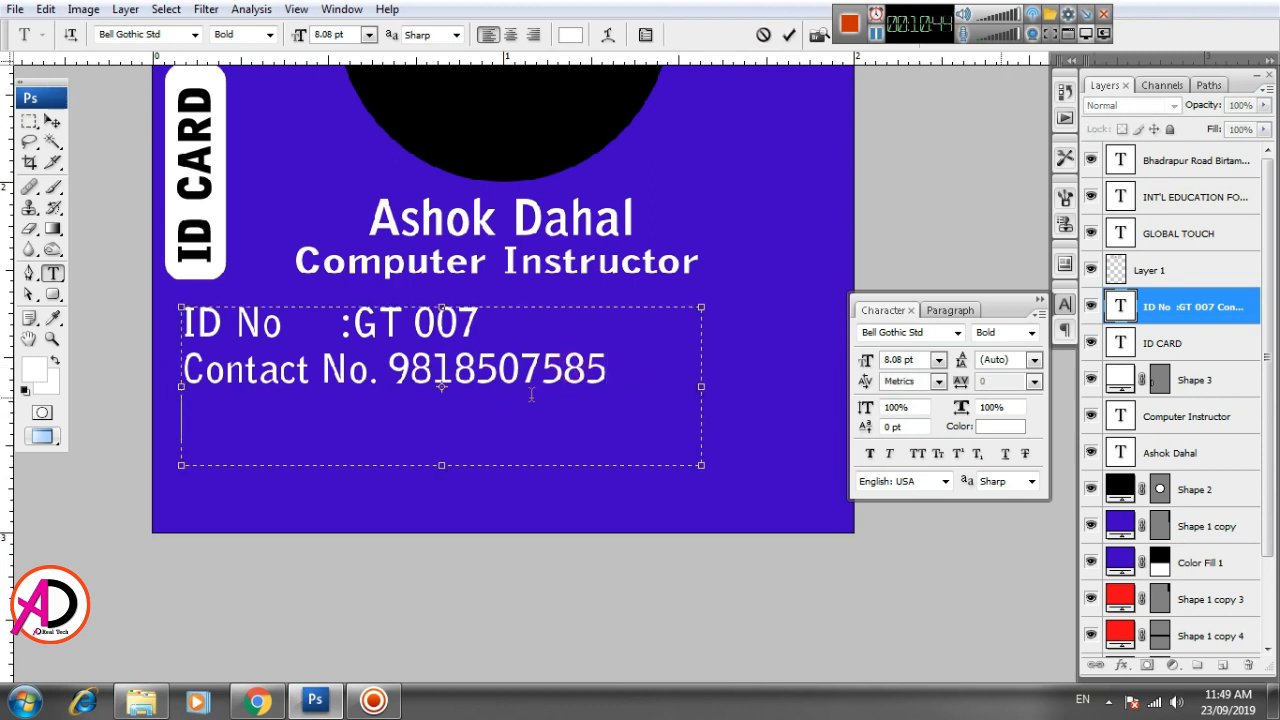
{"action": "type", "text": "Email"}
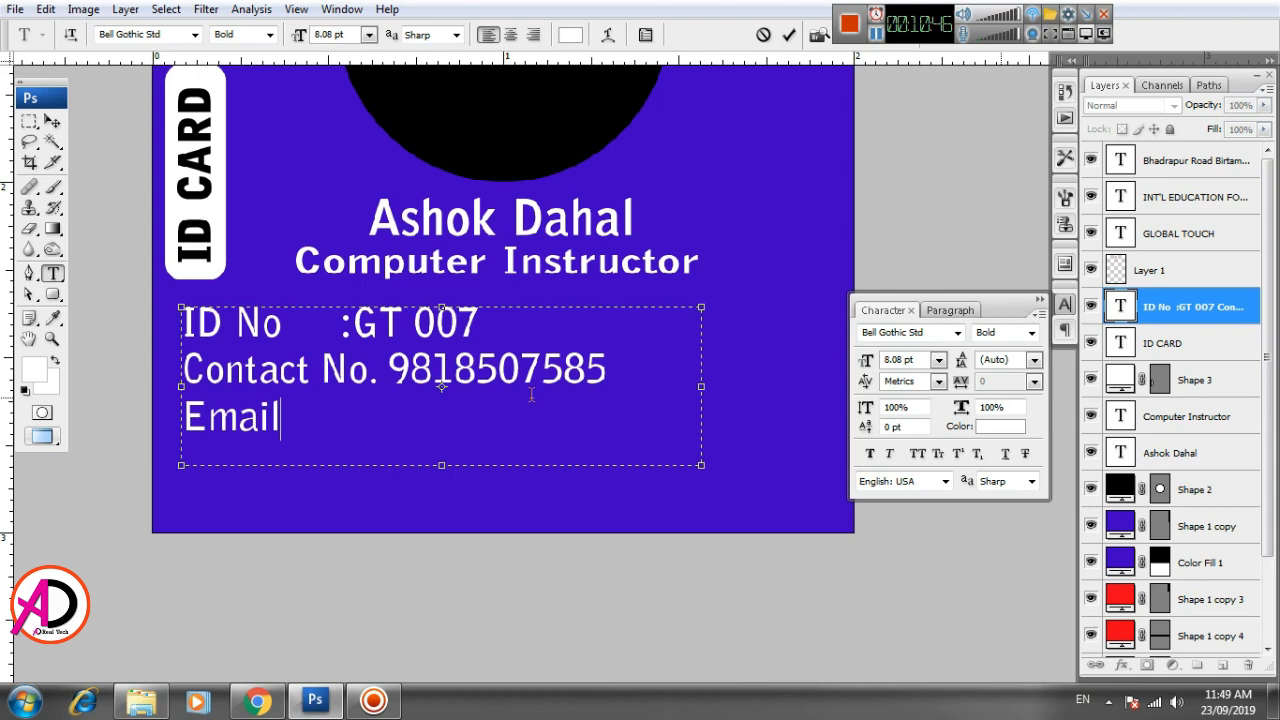
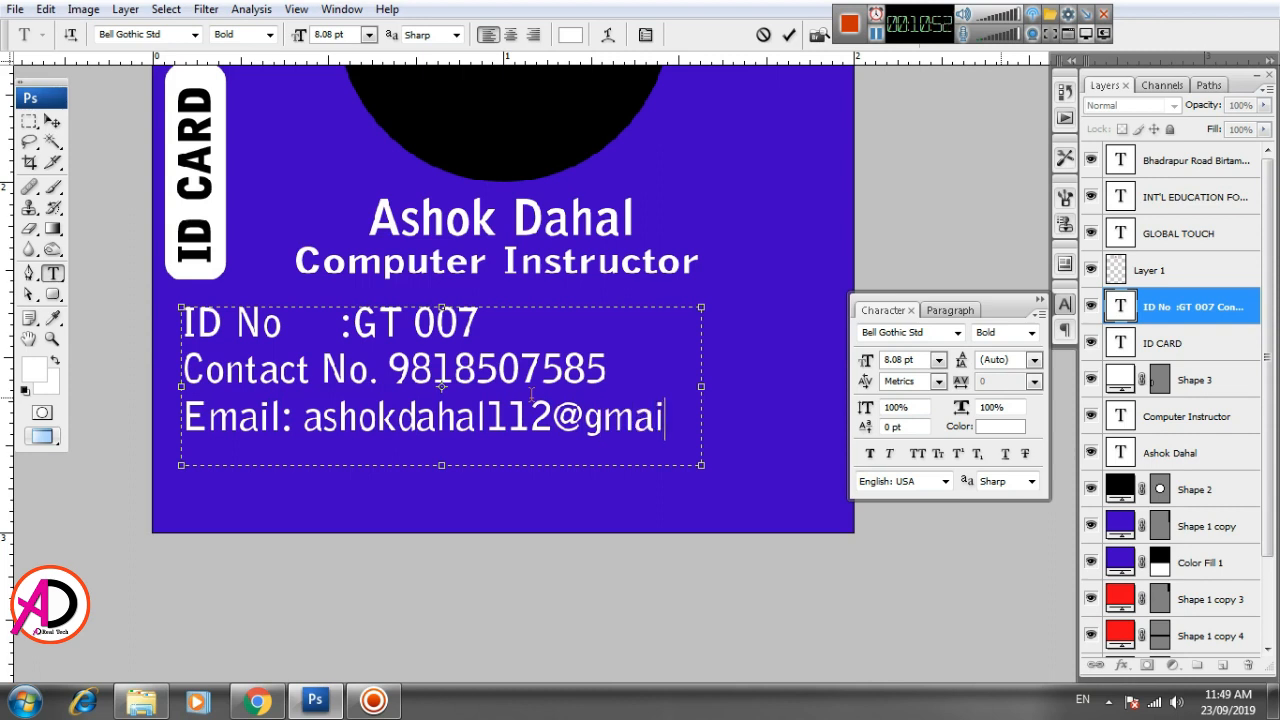
- Reduce the font size of all three details lines to 6.08 pt and commit the text
{"action": "key", "text": "ctrl+a"}
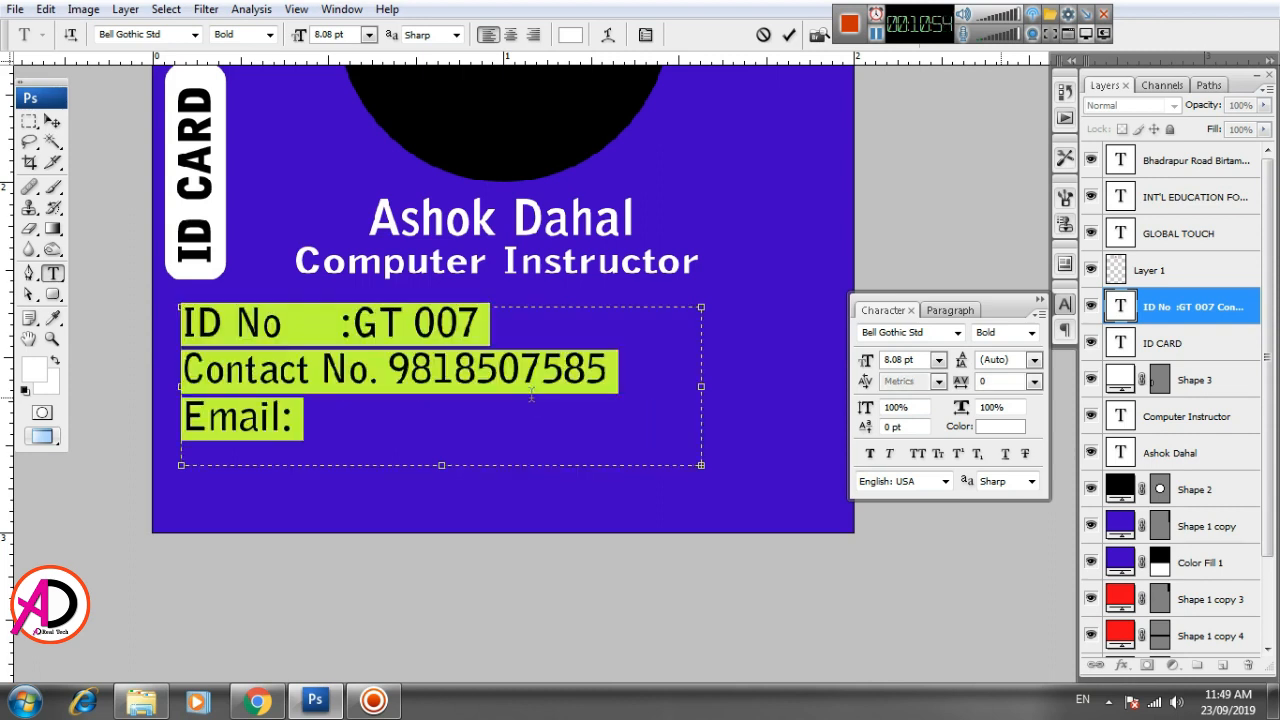
{"action": "key", "text": "ctrl+shift+comma"}
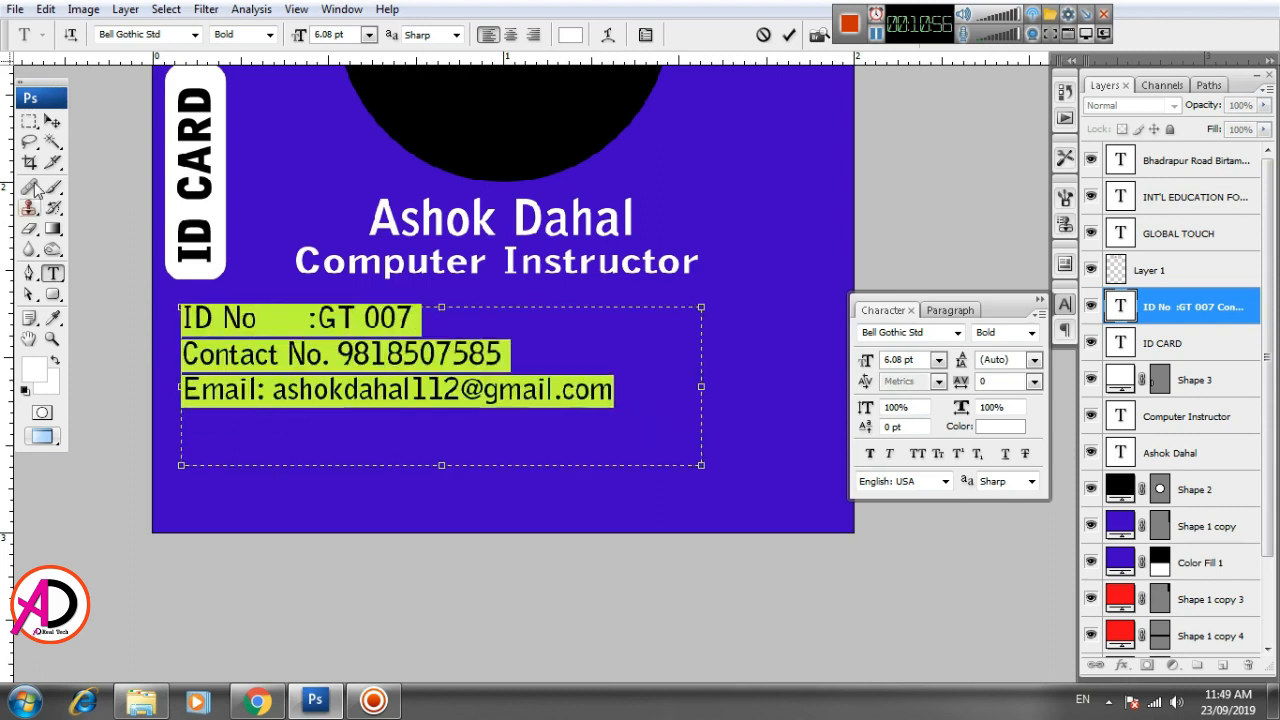
{"action": "left_click", "coordinate": [52, 121]}
{"action": "scroll", "coordinate": [355, 431], "scroll_direction": "down", "scroll_amount": 9}
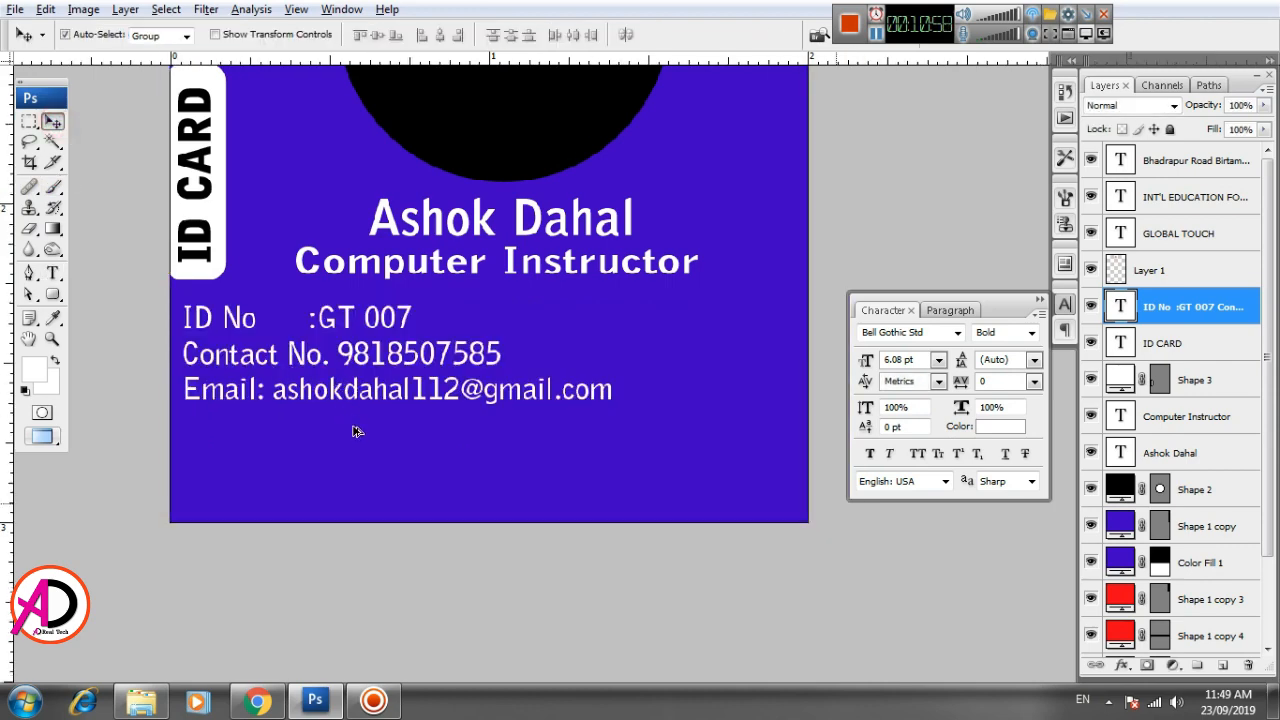
- Nudge the three-line details text slightly down and closer to the card's left edge
{"action": "scroll", "coordinate": [414, 474], "scroll_direction": "up", "scroll_amount": 1}
{"action": "key", "text": "alt+space"}
{"action": "left_click_drag", "start_coordinate": [414, 476], "coordinate": [503, 554]}
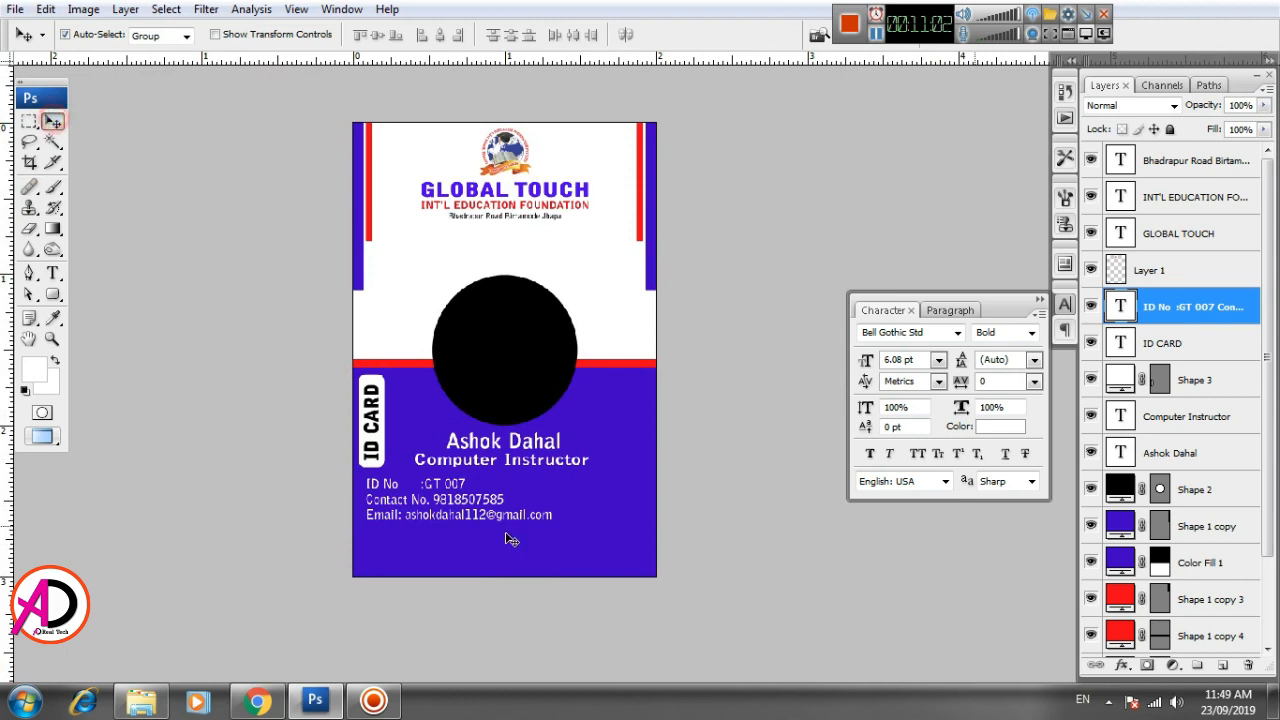
{"action": "key", "text": "Down"}
{"action": "key", "text": "Down"}
{"action": "key", "text": "Down"}
{"action": "key", "text": "Down"}
{"action": "key", "text": "Down"}
{"action": "key", "text": "Down"}
{"action": "key", "text": "Down"}
{"action": "key", "text": "Down"}
{"action": "key", "text": "Down"}
{"action": "key", "text": "Down"}
{"action": "key", "text": "Down"}
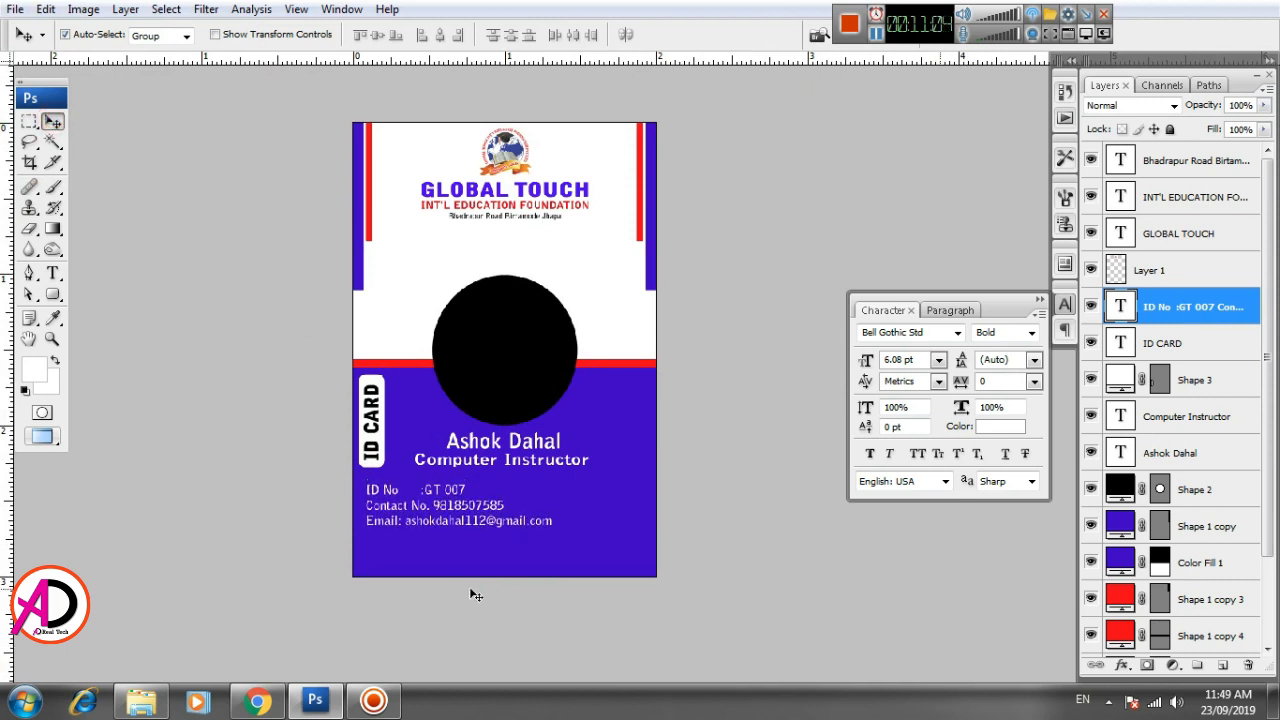
{"action": "key", "text": "Left"}
{"action": "key", "text": "Left"}
{"action": "key", "text": "Left"}
{"action": "key", "text": "Left"}
{"action": "key", "text": "Left"}
{"action": "key", "text": "Left"}
{"action": "key", "text": "Left"}
{"action": "key", "text": "Left"}
{"action": "key", "text": "Left"}
{"action": "key", "text": "Left"}
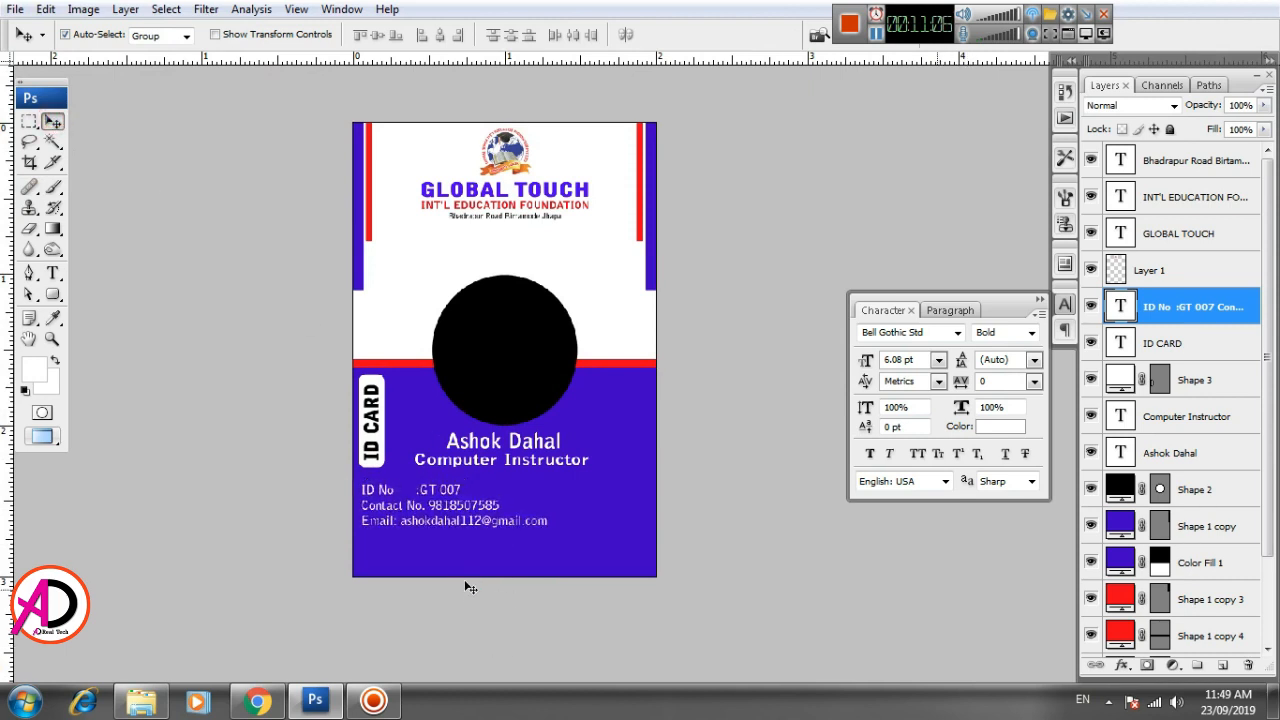
{"action": "scroll", "coordinate": [471, 562], "scroll_direction": "up", "scroll_amount": 2}
{"action": "key", "text": "alt+space"}
{"action": "left_click_drag", "start_coordinate": [492, 562], "coordinate": [492, 471]}
{"action": "scroll", "coordinate": [481, 510], "scroll_direction": "up", "scroll_amount": 2}
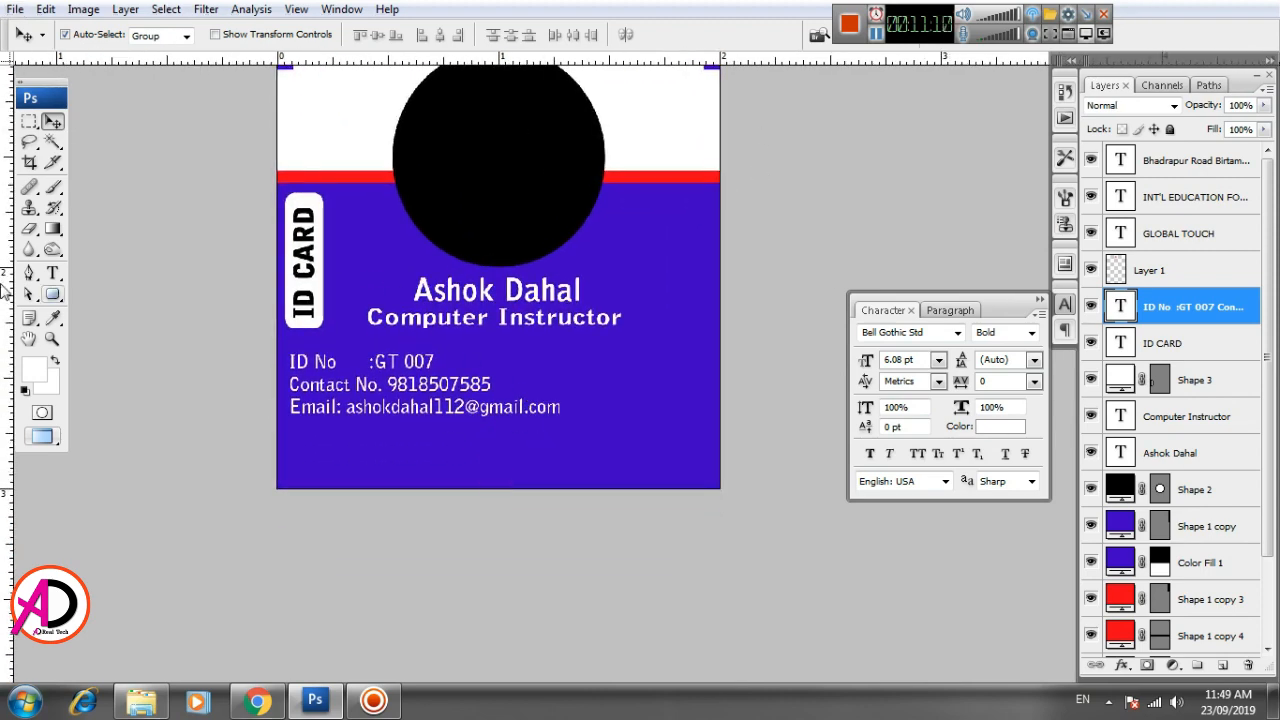
{"action": "scroll", "coordinate": [386, 378], "scroll_direction": "up", "scroll_amount": 1}
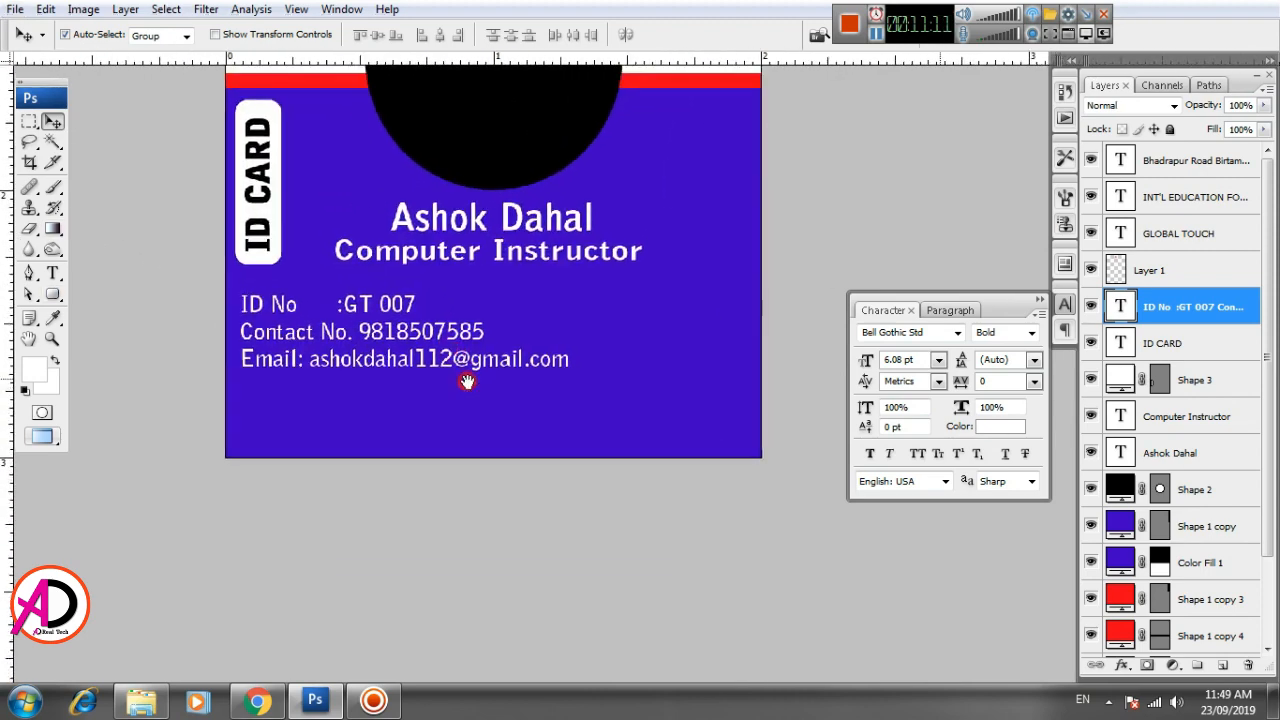
{"action": "left_click", "coordinate": [28, 121]}
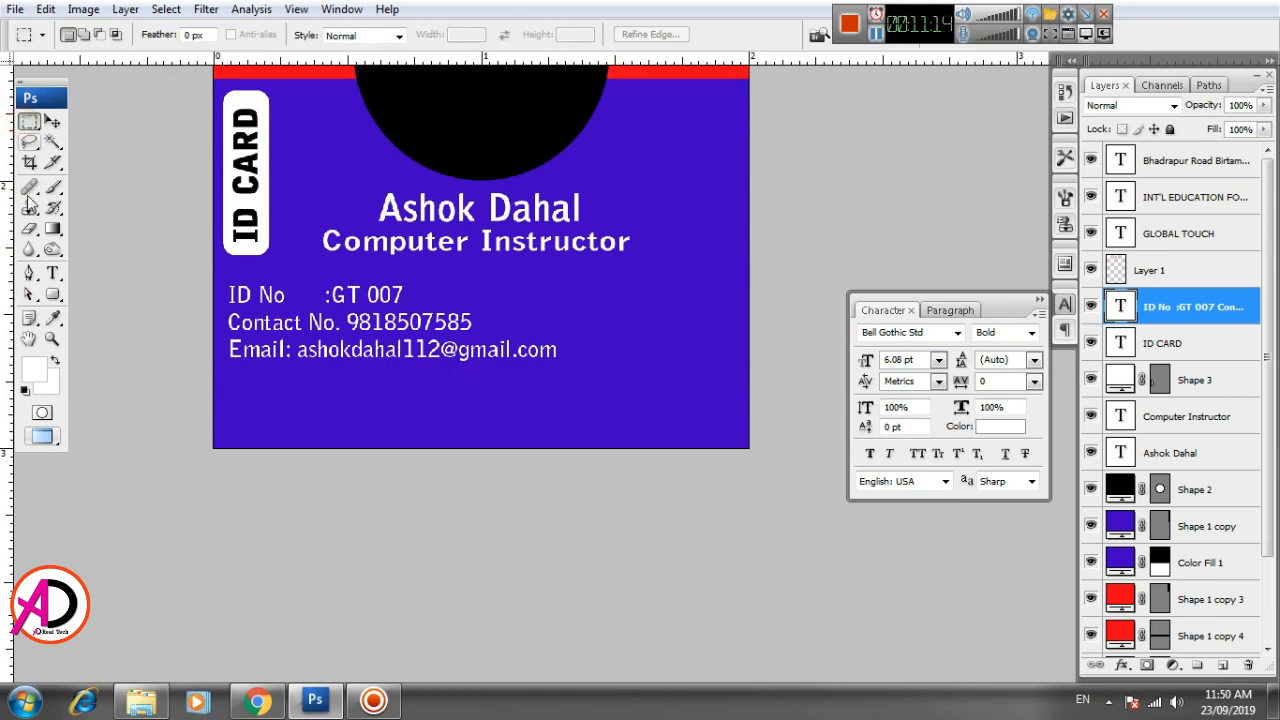
{"action": "left_click", "coordinate": [30, 273]}
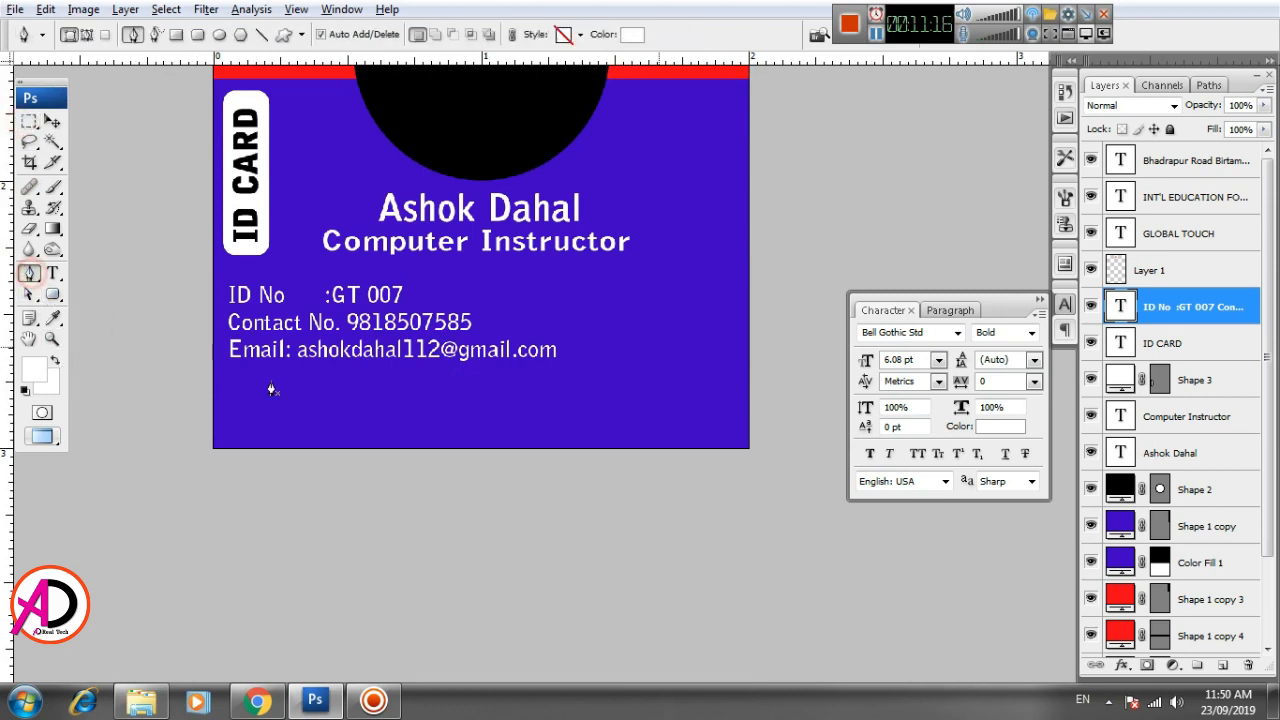
{"action": "scroll", "coordinate": [271, 386], "scroll_direction": "up", "scroll_amount": 1}
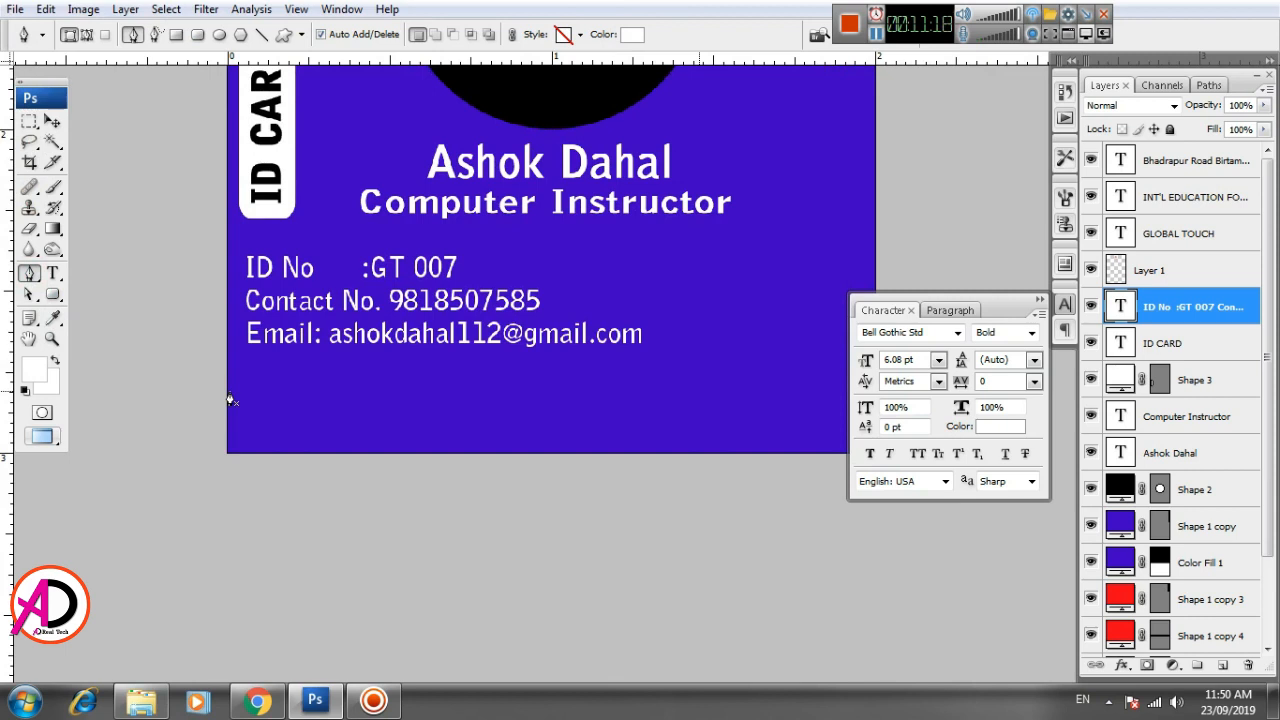
{"action": "left_click", "coordinate": [226, 392]}
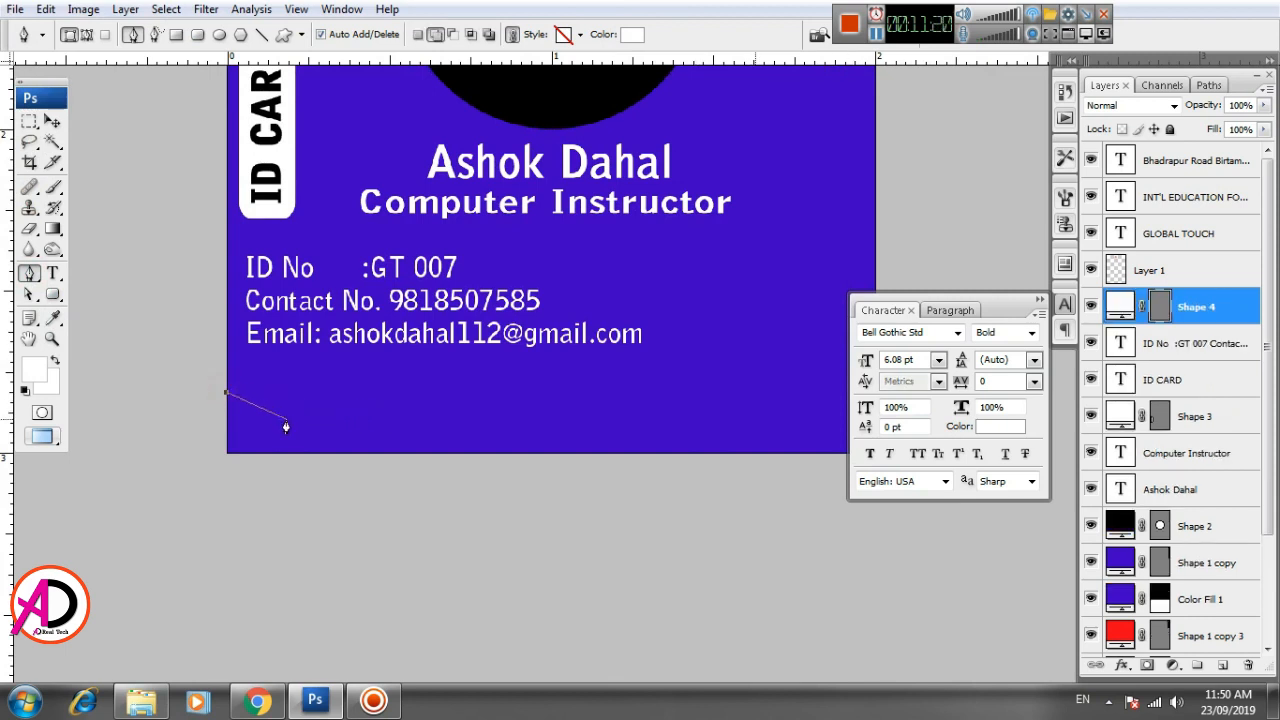
{"action": "left_click", "coordinate": [228, 451]}
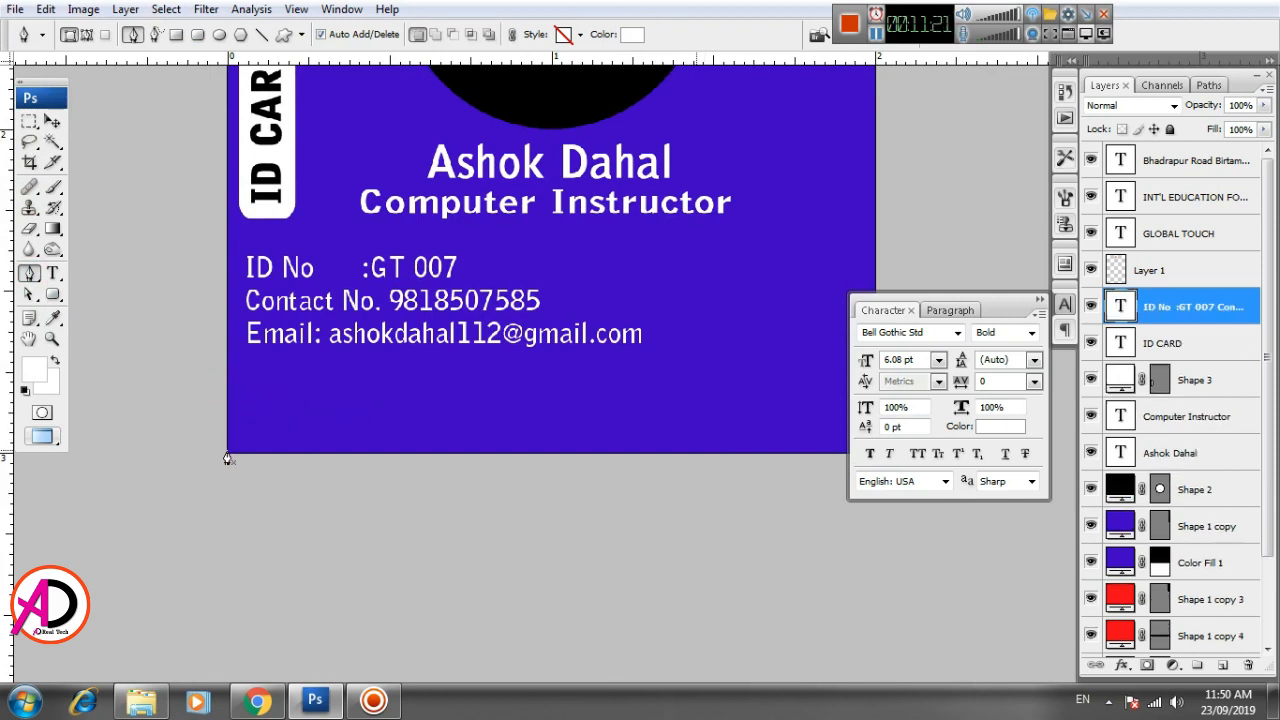
{"action": "left_click", "coordinate": [228, 390]}
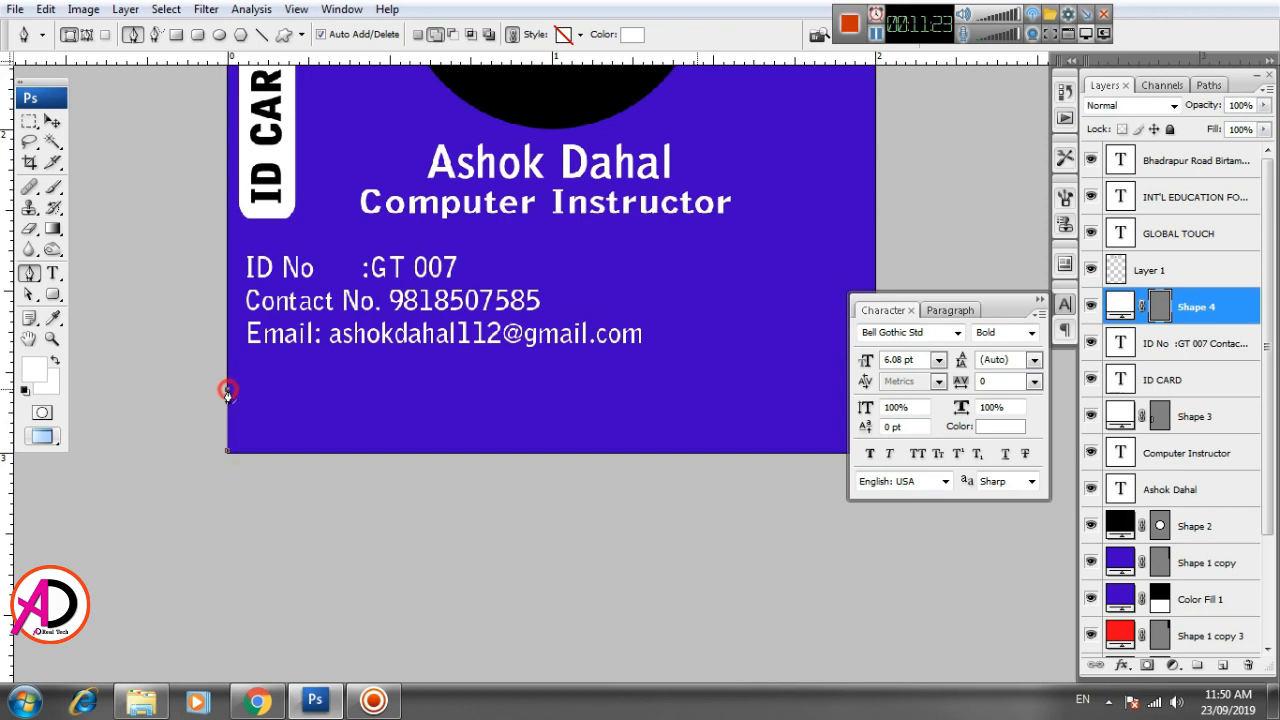
{"action": "left_click", "coordinate": [649, 399]}
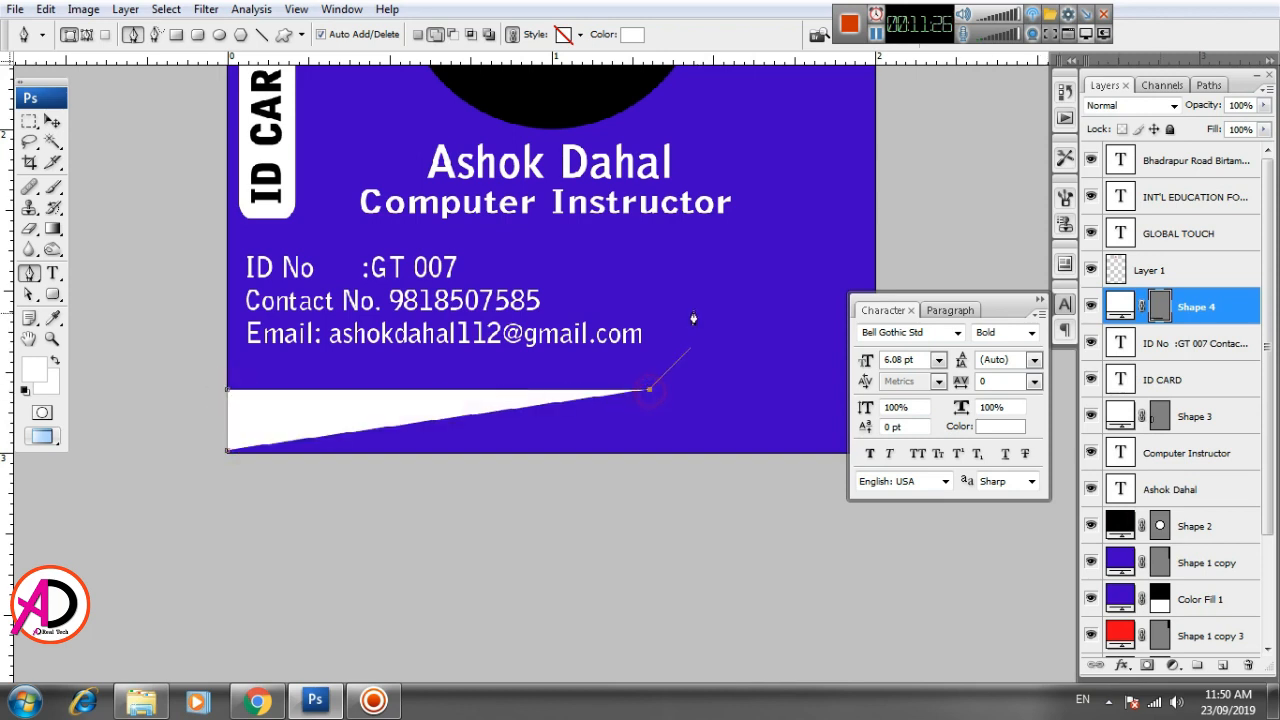
{"action": "key", "text": "ctrl+z"}
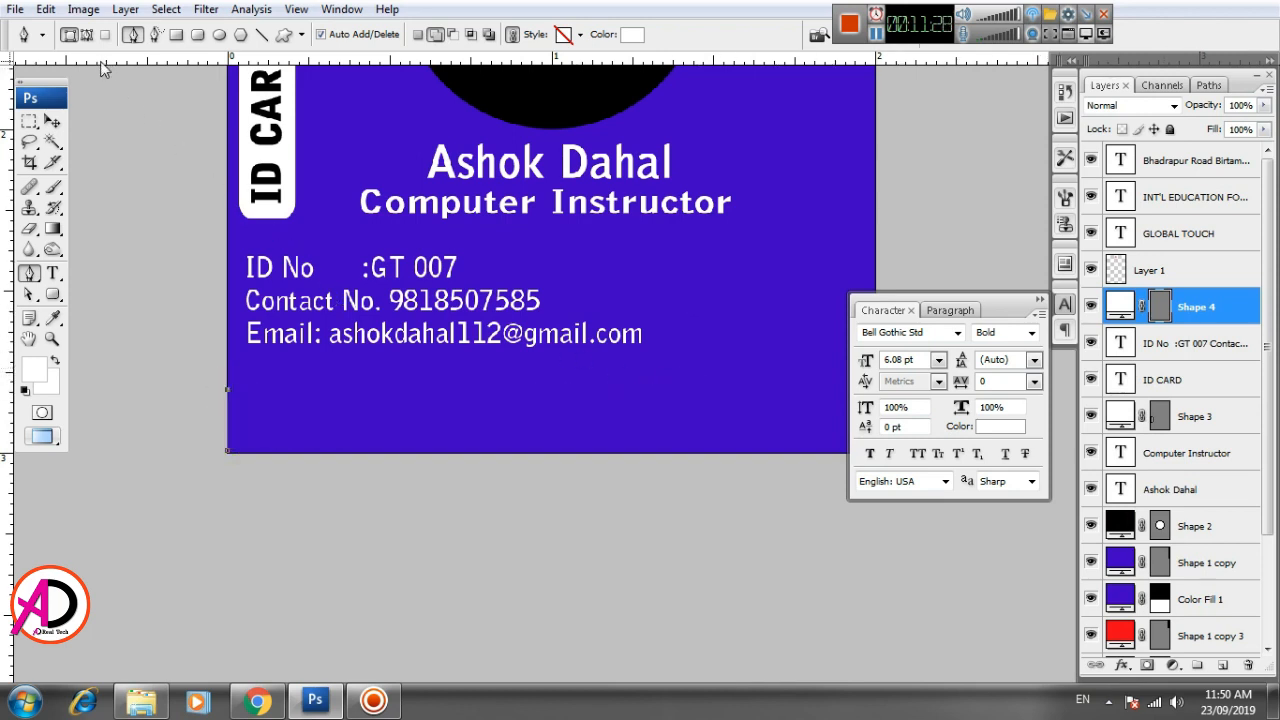
{"action": "key", "text": "ctrl+alt+z"}
{"action": "key", "text": "ctrl+alt+z"}
- Start a Pen path in Paths mode from the card's lower-left corner, about 0.2 inch up, across, then slanting up and across to the right edge
{"action": "left_click", "coordinate": [88, 36]}
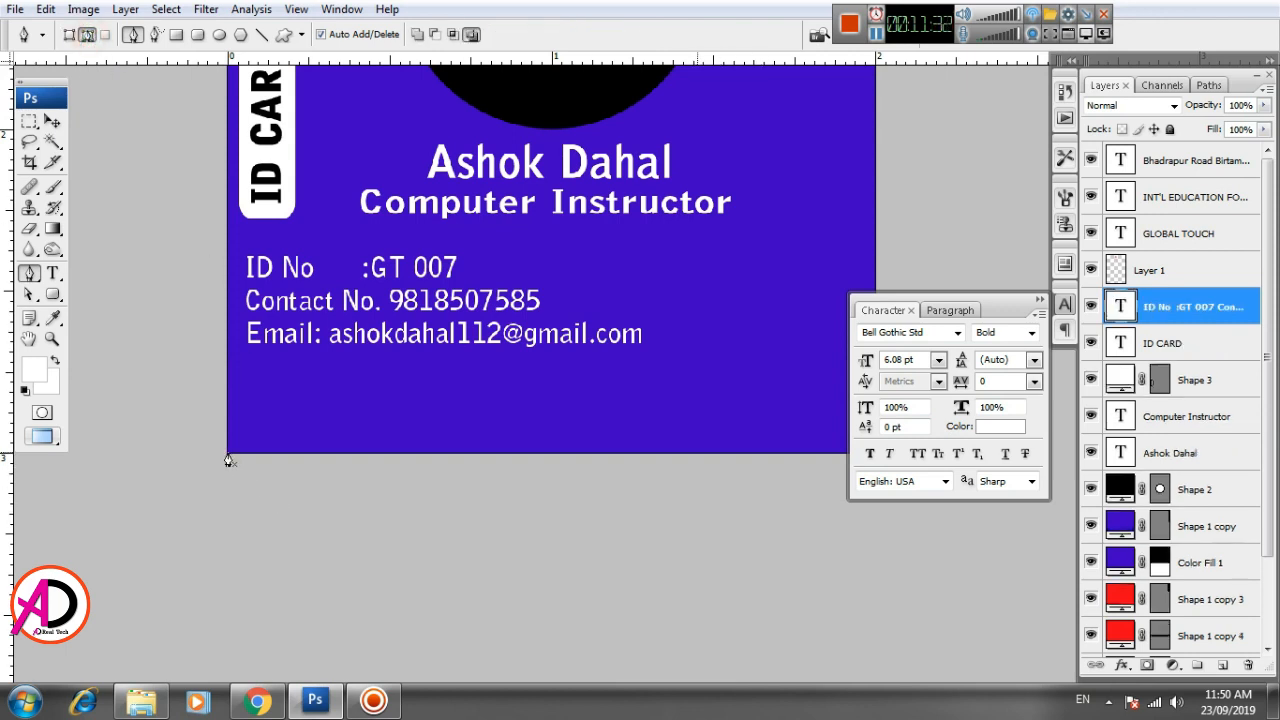
{"action": "left_click", "coordinate": [227, 383]}
{"action": "key", "text": "ctrl+z"}
{"action": "left_click", "coordinate": [227, 432]}
{"action": "key", "text": "ctrl+z"}
{"action": "left_click", "coordinate": [228, 404]}
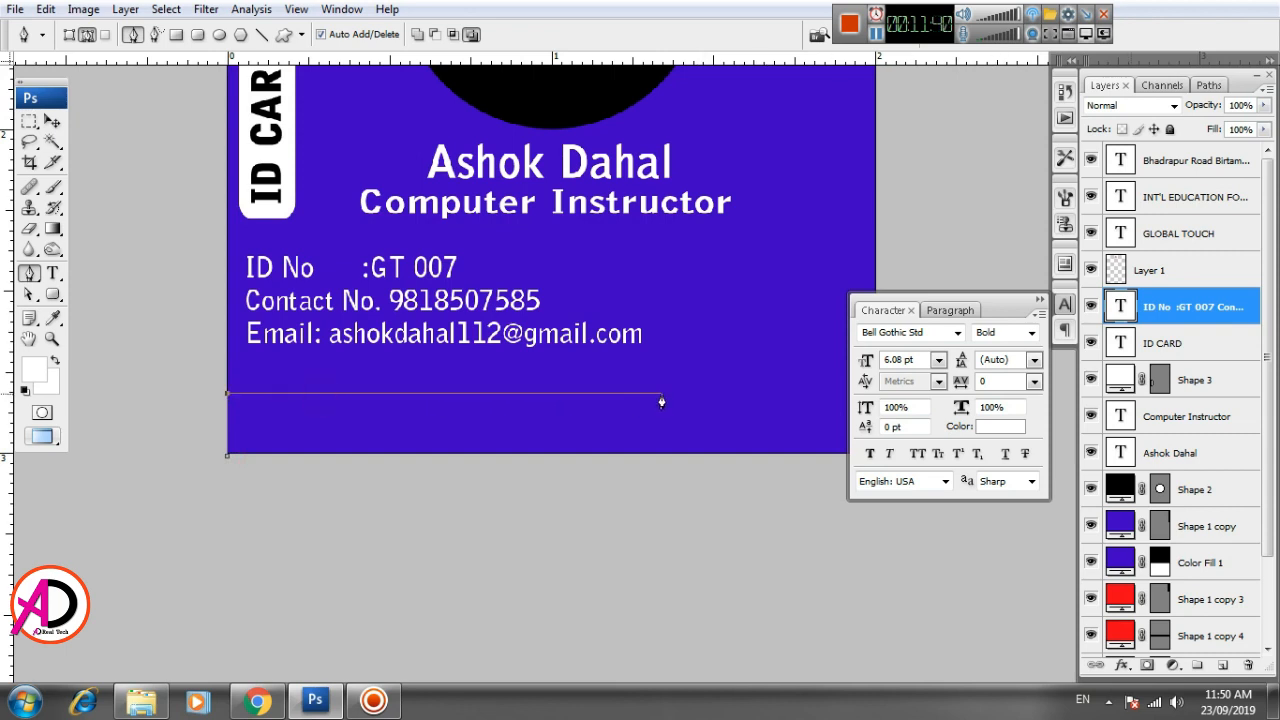
{"action": "left_click", "coordinate": [663, 393]}
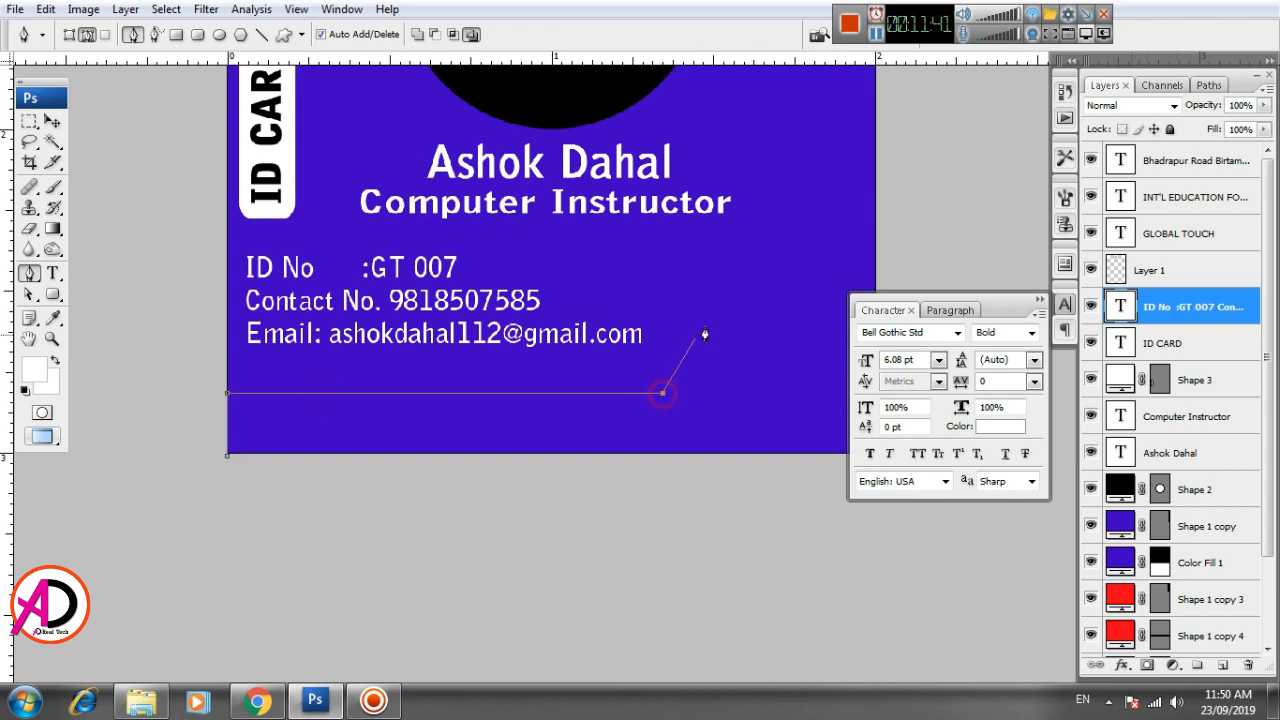
{"action": "left_click", "coordinate": [710, 274]}
{"action": "left_click", "coordinate": [876, 275]}
- Complete the path with a thin parallel band below the right-hand segment, slanting down to the card's bottom edge and closing at the lower-left corner
{"action": "left_click_drag", "start_coordinate": [708, 430], "coordinate": [640, 410]}
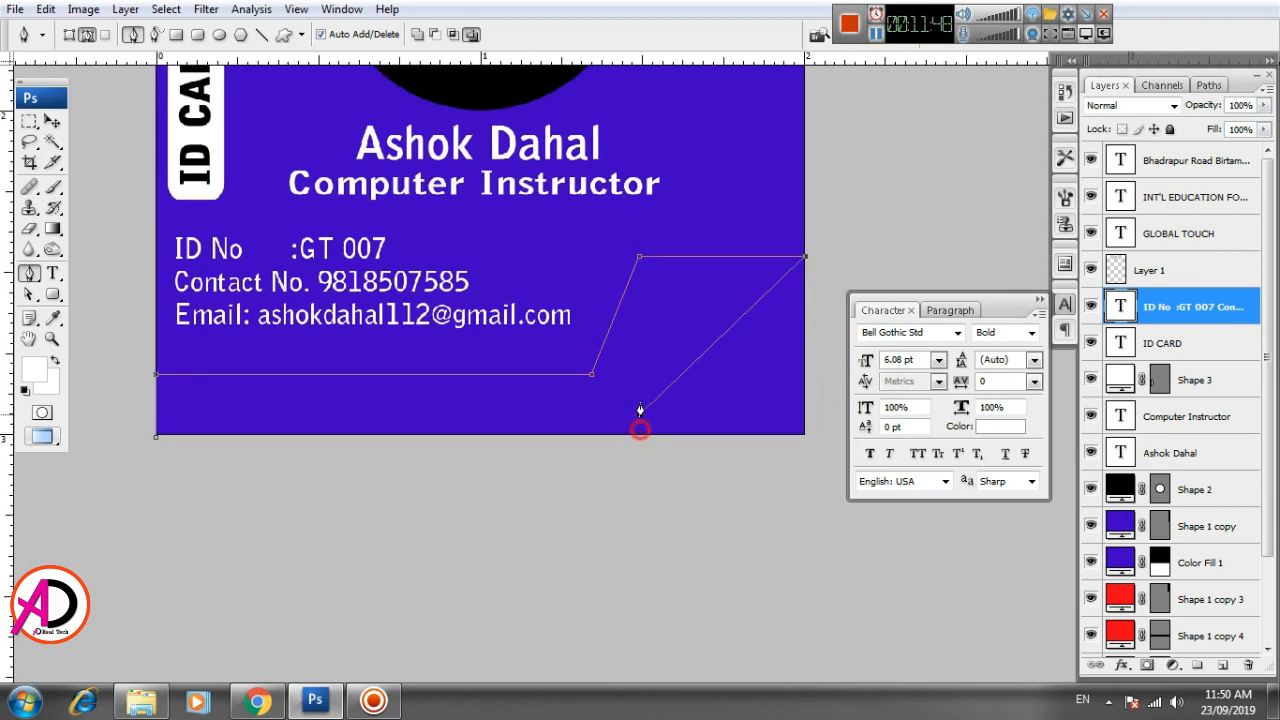
{"action": "left_click", "coordinate": [805, 270]}
{"action": "left_click", "coordinate": [600, 395]}
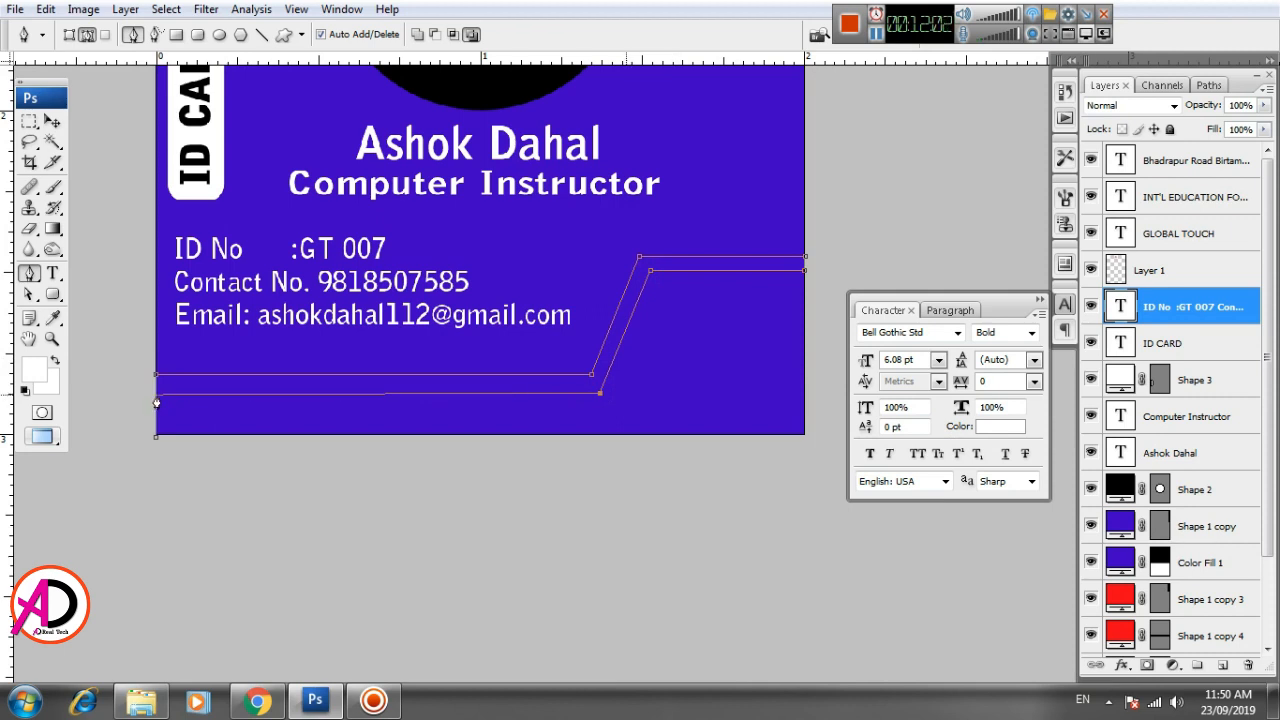
{"action": "key", "text": "ctrl+z"}
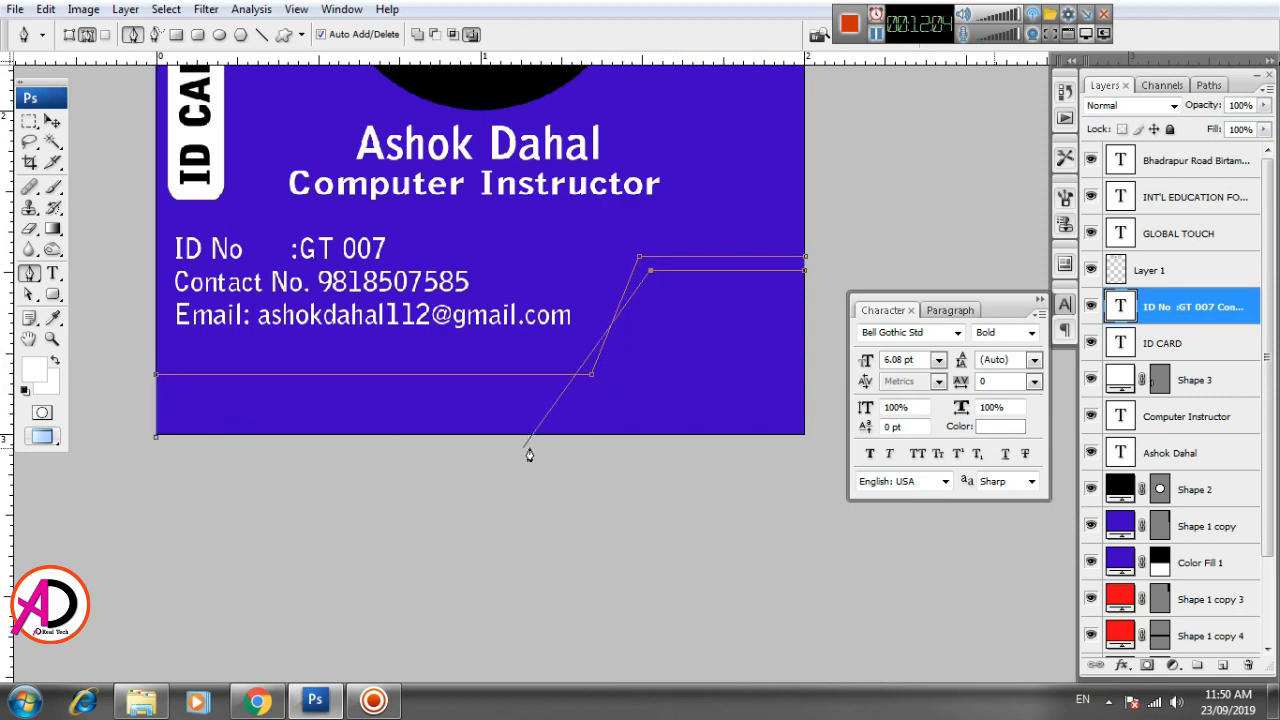
{"action": "left_click", "coordinate": [585, 433]}
{"action": "left_click", "coordinate": [157, 436]}
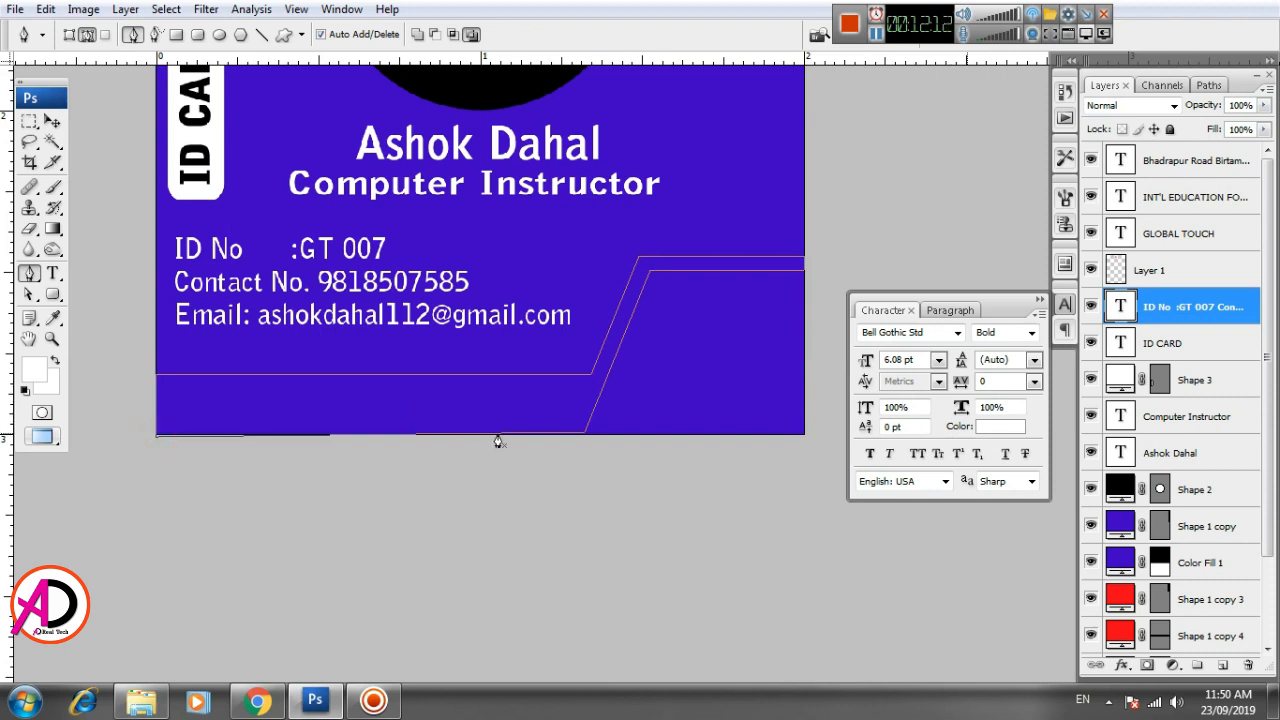
- Convert the angled band path to a selection and fill it with a solid color layer in red ff0000
{"action": "key", "text": "ctrl+Return"}
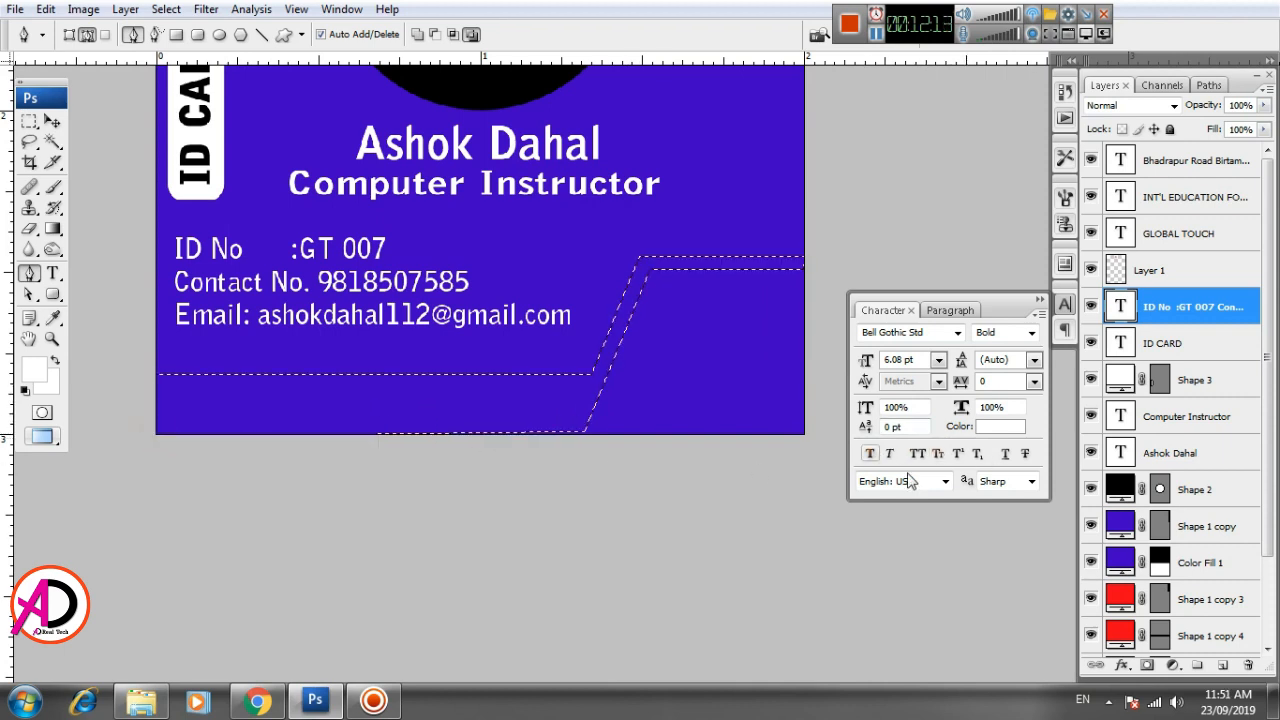
{"action": "left_click", "coordinate": [1147, 666]}
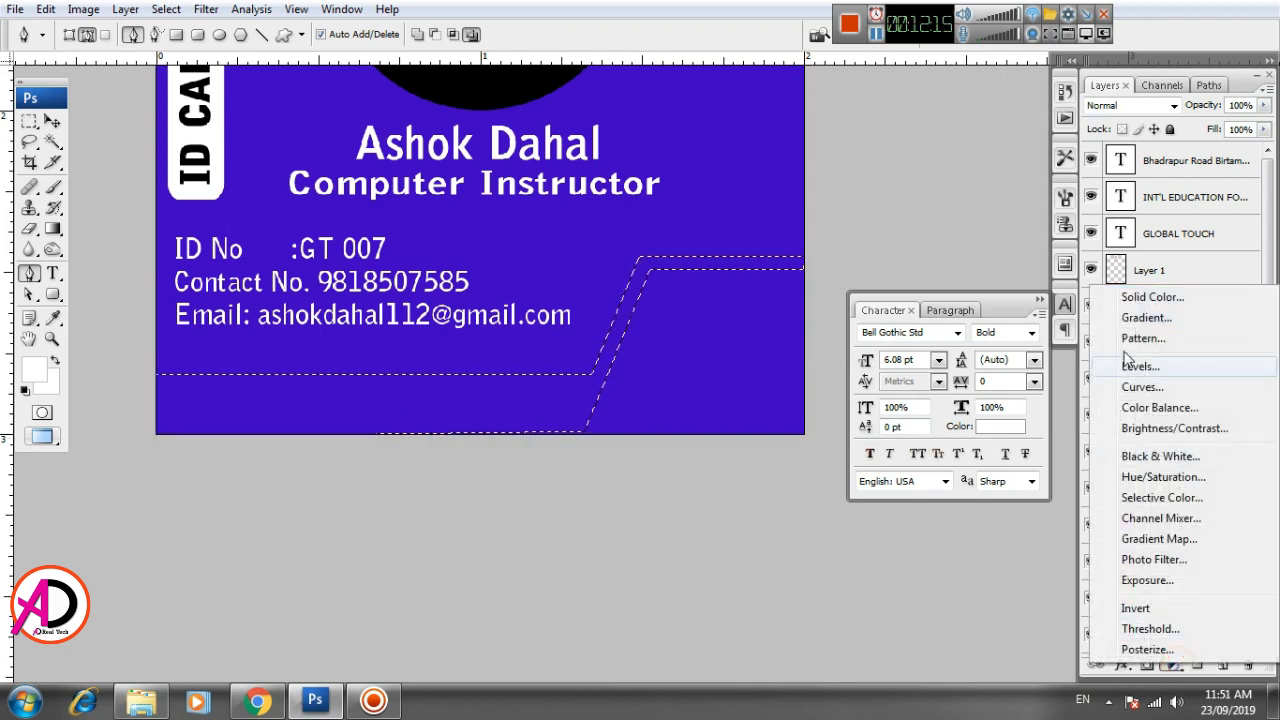
{"action": "left_click", "coordinate": [1140, 291]}
{"action": "left_click", "coordinate": [944, 221]}
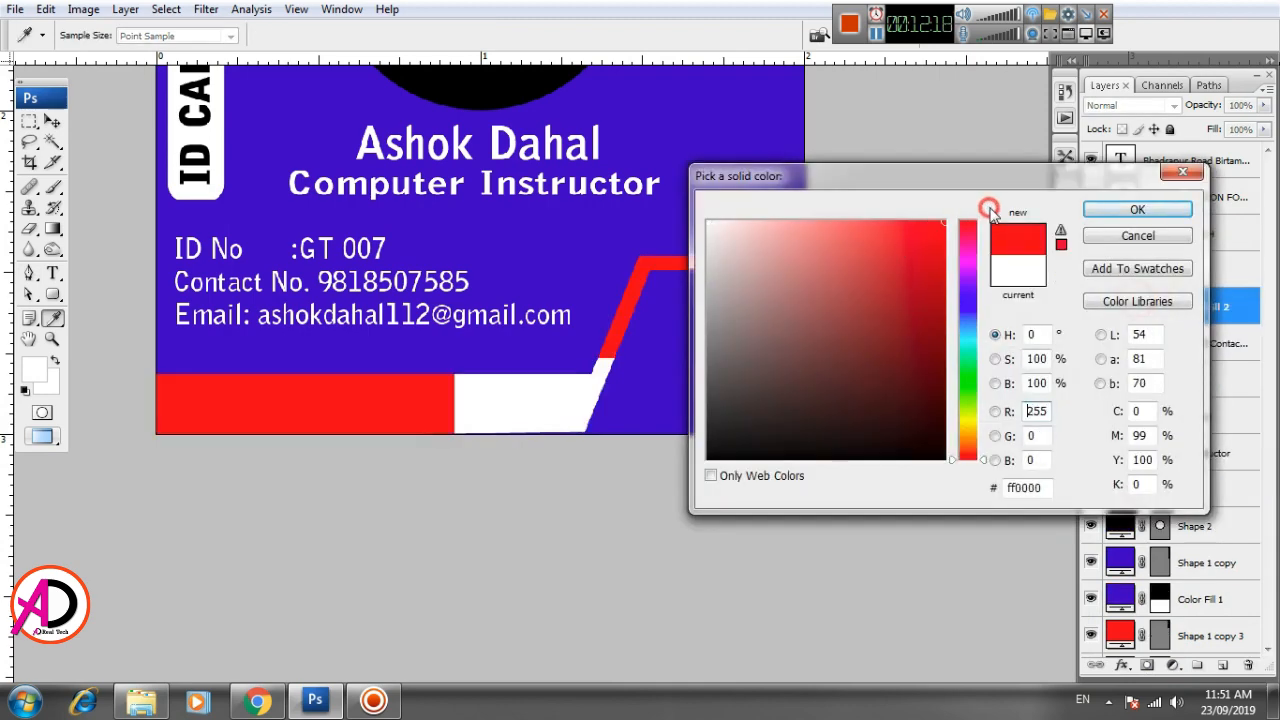
{"action": "left_click", "coordinate": [1134, 210]}
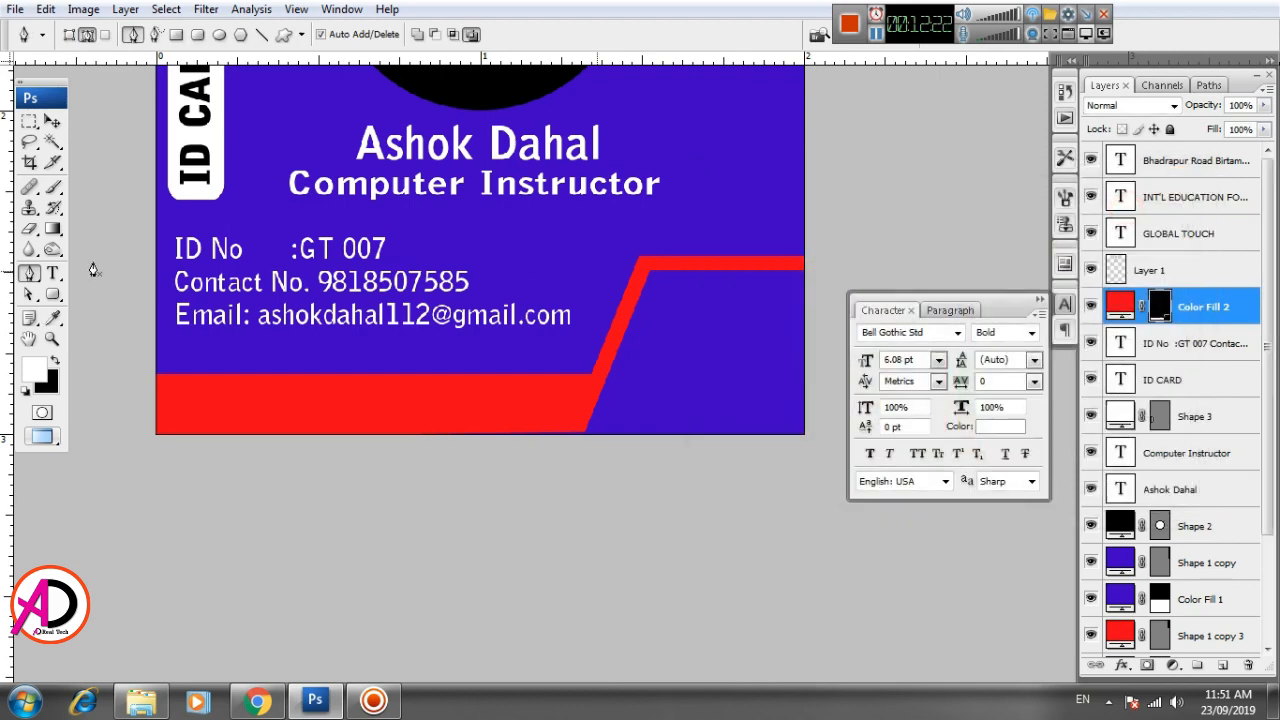
- Nudge the red angled band down slightly so it covers the gap along the card's bottom edge
{"action": "left_click", "coordinate": [53, 121]}
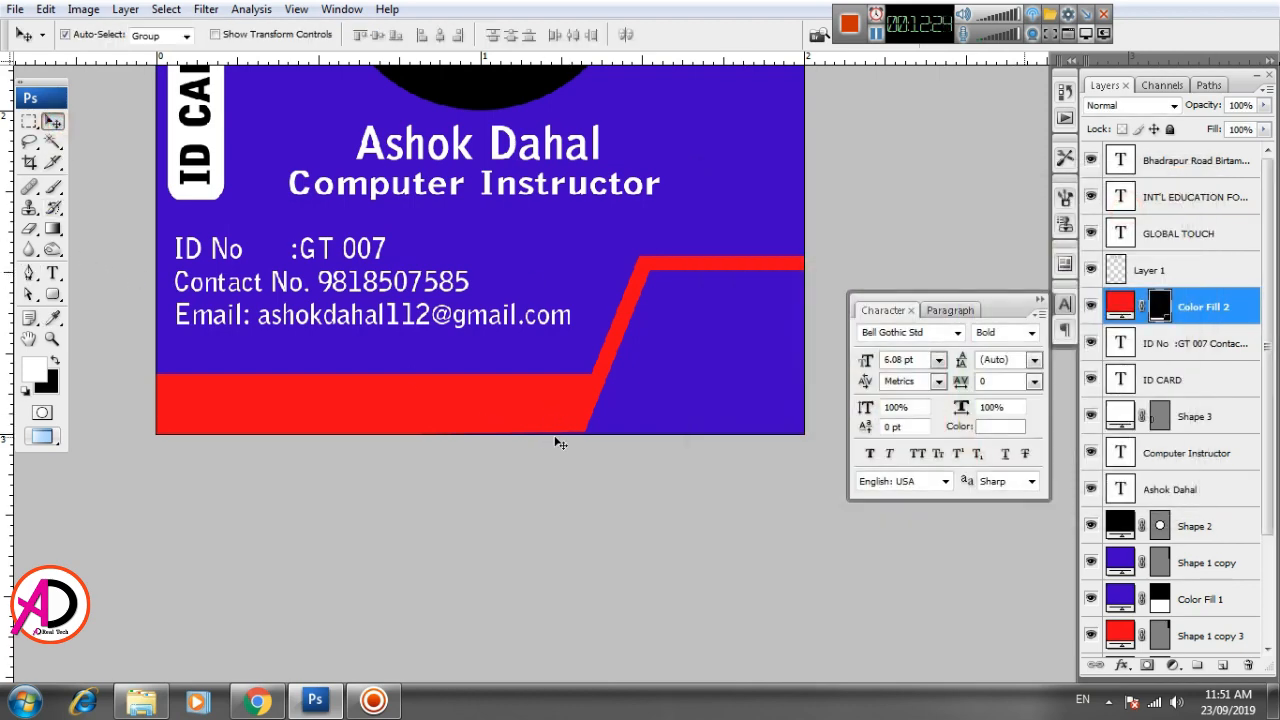
{"action": "key", "text": "Down"}
{"action": "key", "text": "Down"}
{"action": "key", "text": "Down"}
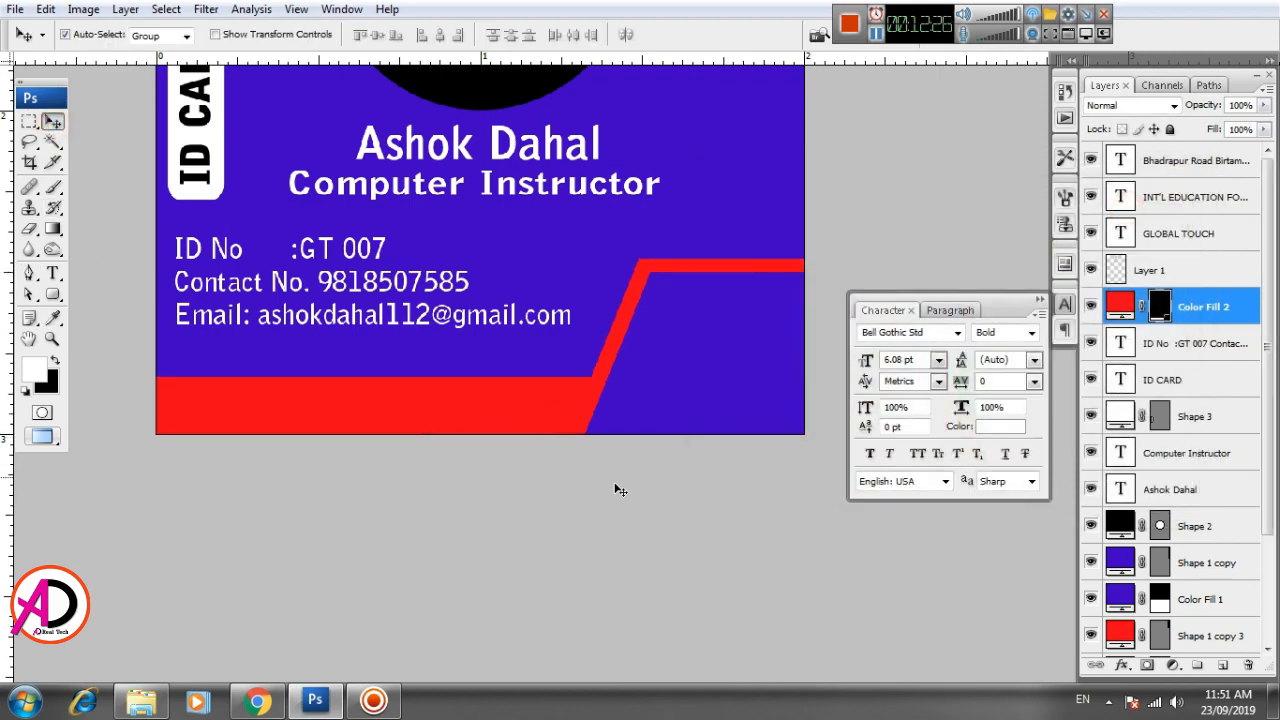
- Draw a closed Pen path around the blue area in the card's lower-right corner, following the red band's inner edge
{"action": "key", "text": "ctrl+plus"}
{"action": "left_click_drag", "start_coordinate": [620, 494], "coordinate": [385, 443]}
{"action": "key", "text": "ctrl+plus"}
{"action": "key", "text": "ctrl+plus"}
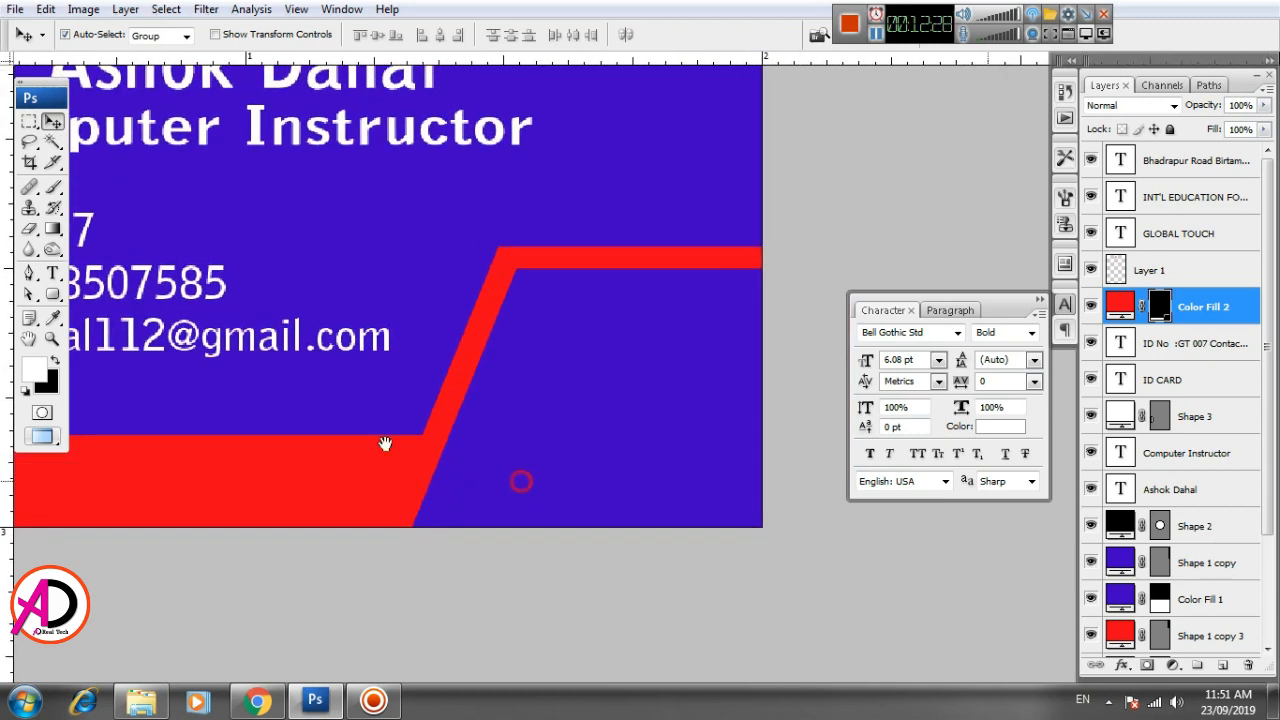
{"action": "left_click", "coordinate": [29, 272]}
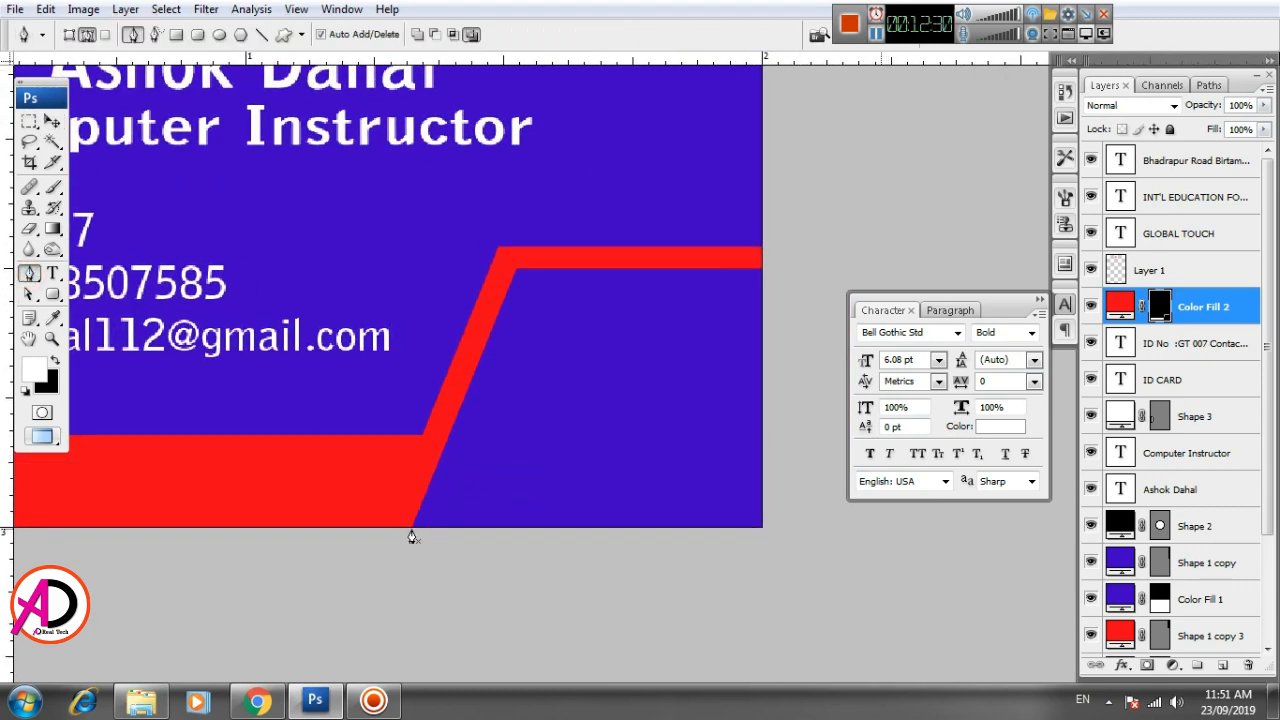
{"action": "left_click", "coordinate": [412, 529]}
{"action": "left_click", "coordinate": [517, 279]}
{"action": "left_click", "coordinate": [758, 268]}
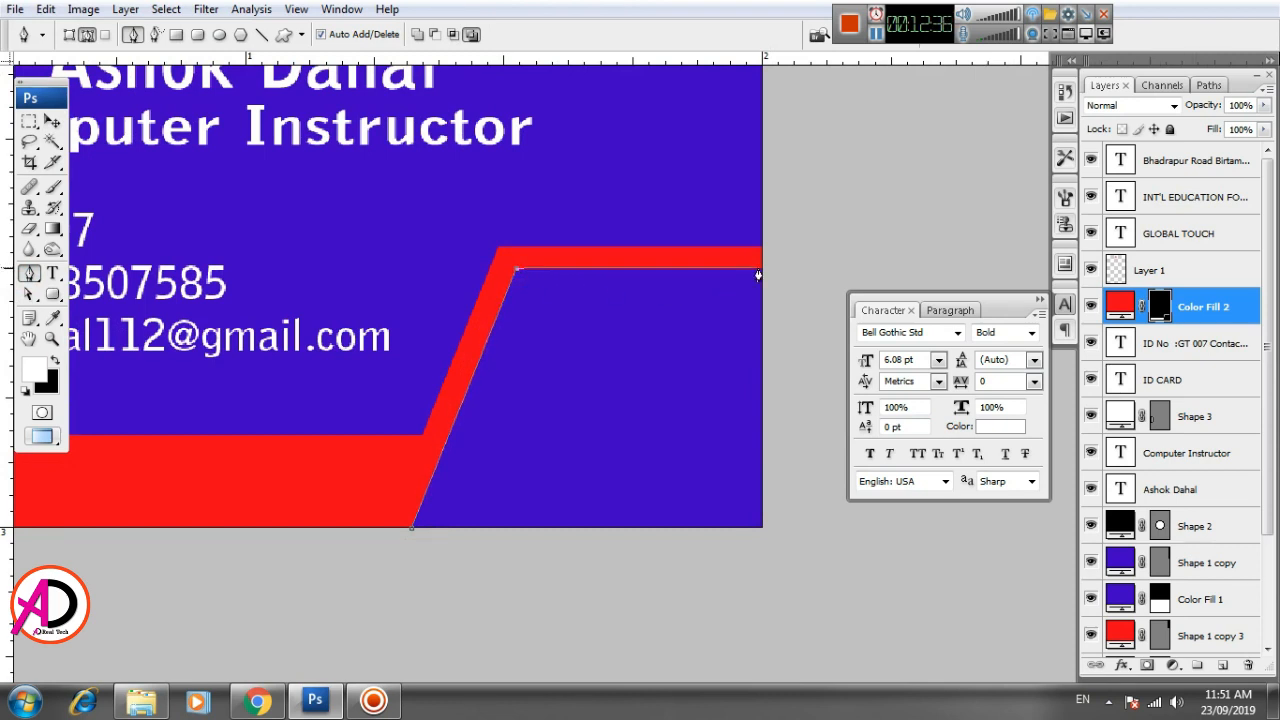
{"action": "left_click", "coordinate": [760, 527]}
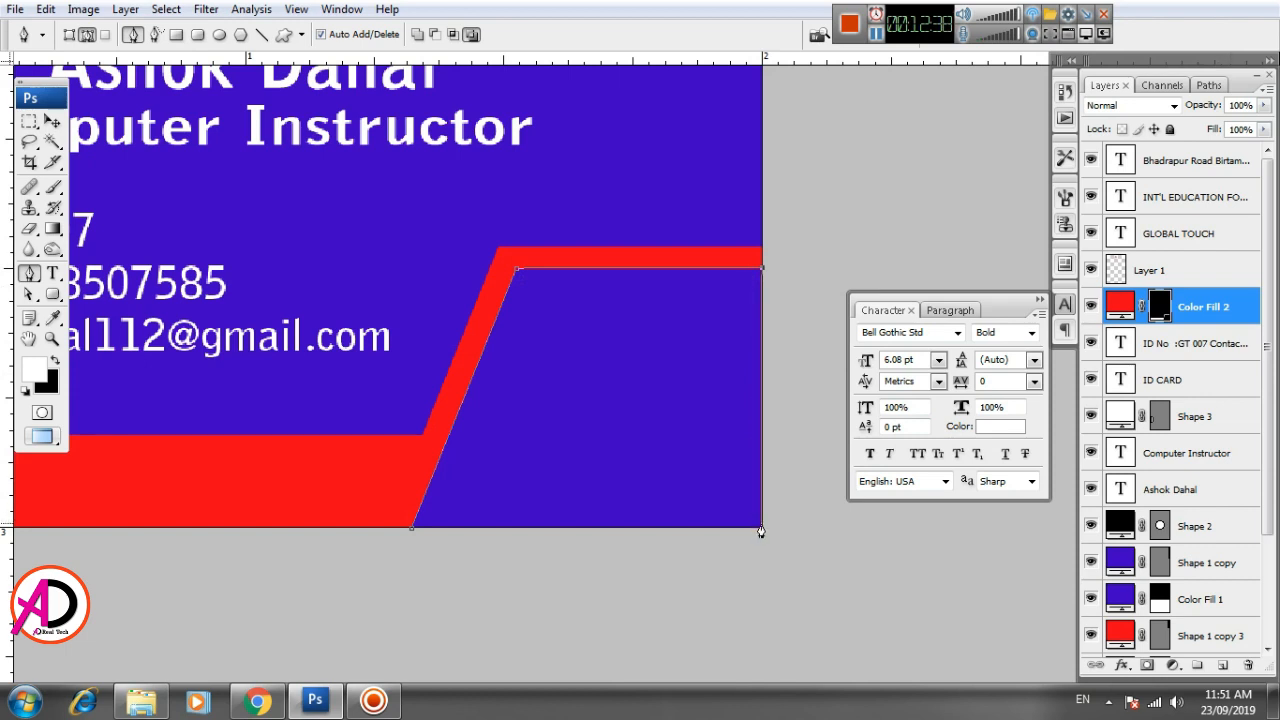
{"action": "left_click", "coordinate": [412, 527]}
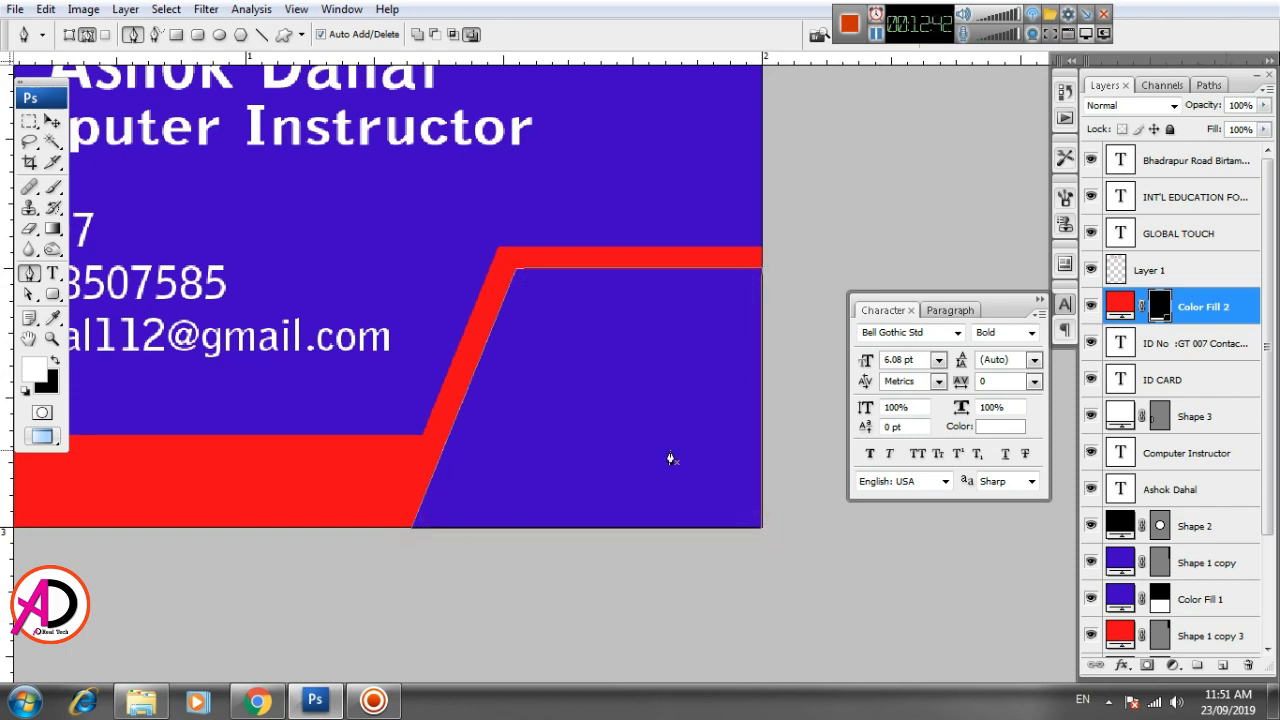
- Convert the corner path to a selection and fill it with a solid color layer in white ffffff
{"action": "key", "text": "ctrl+Return"}
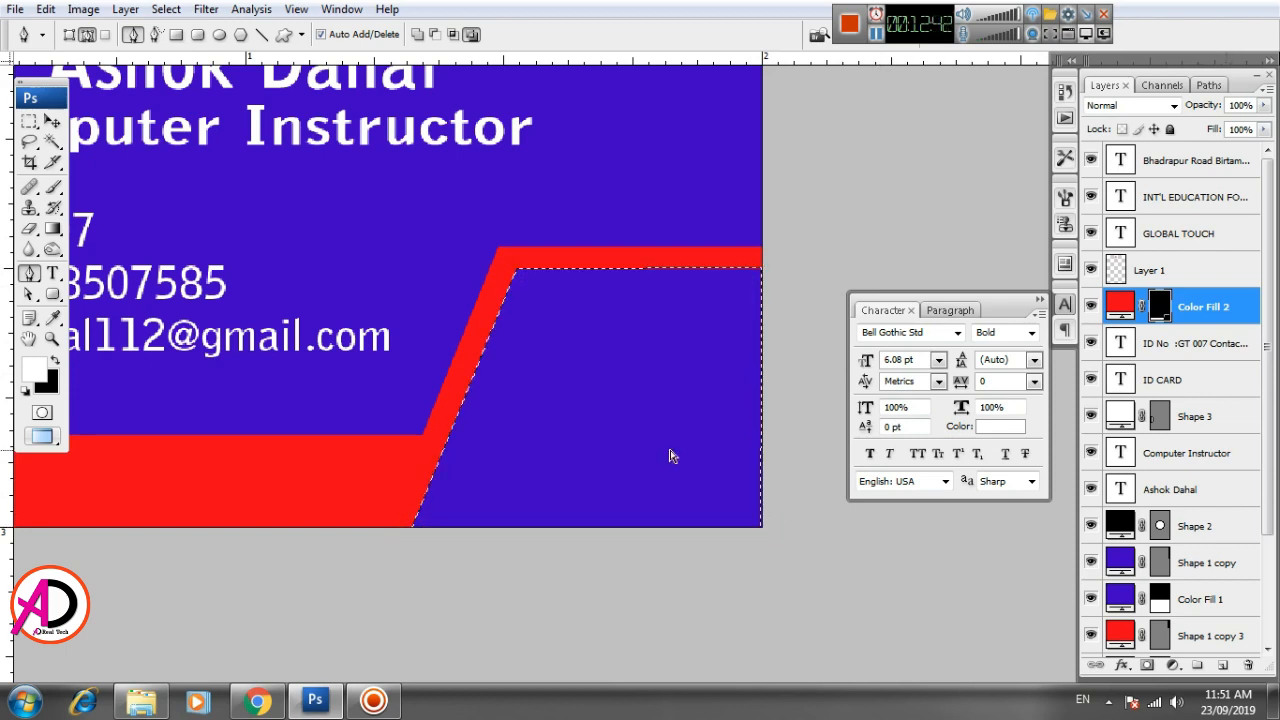
{"action": "left_click", "coordinate": [1174, 666]}
{"action": "left_click", "coordinate": [1140, 294]}
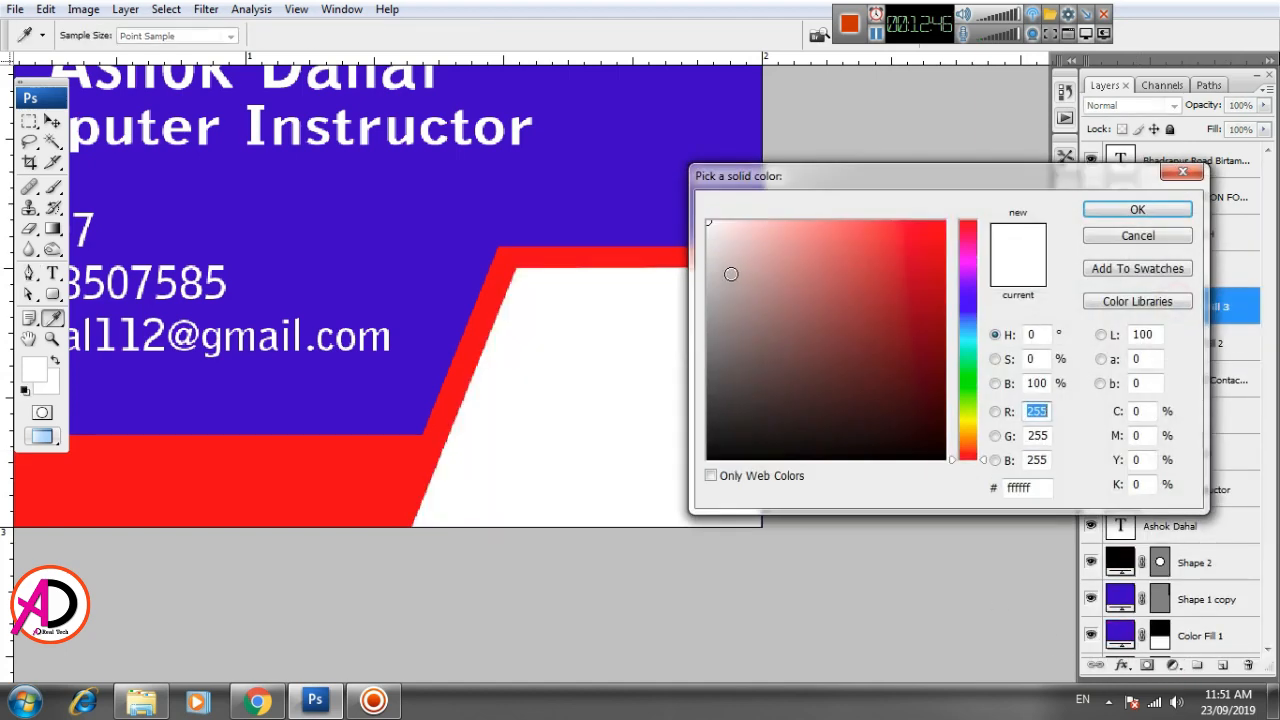
{"action": "left_click", "coordinate": [1137, 209]}
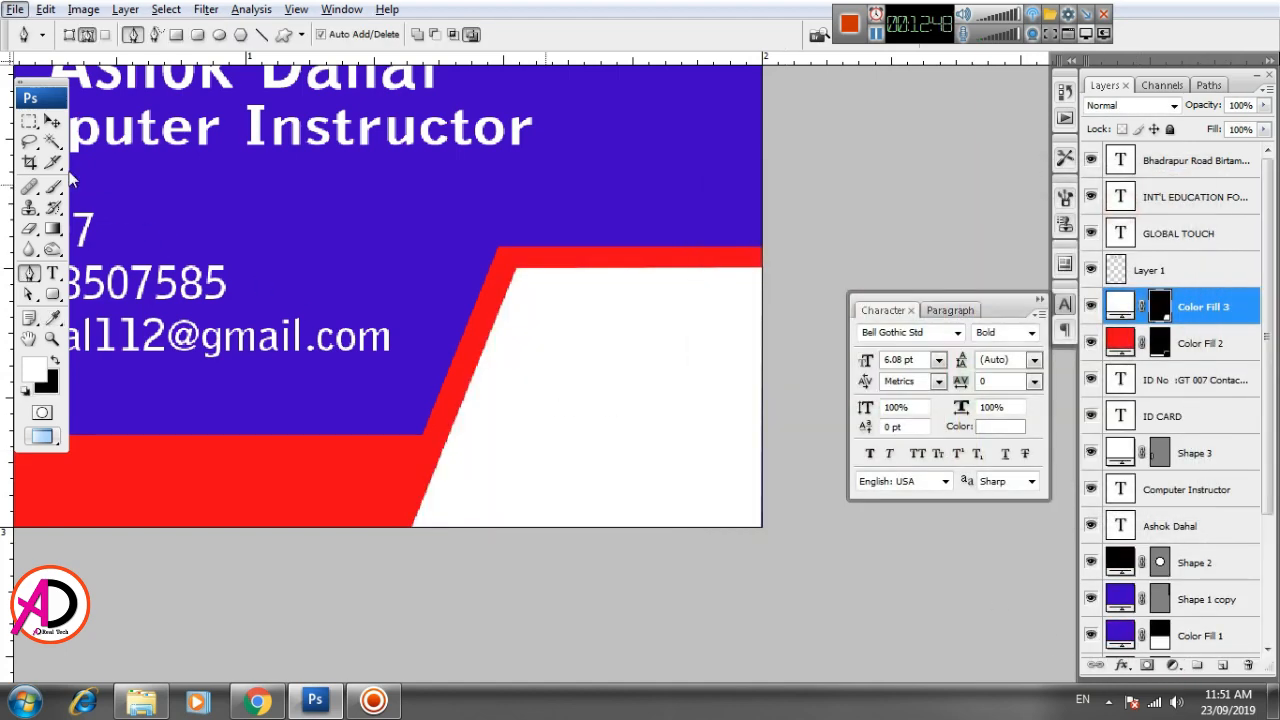
{"action": "left_click", "coordinate": [53, 121]}
{"action": "scroll", "coordinate": [606, 518], "scroll_direction": "down", "scroll_amount": 3}
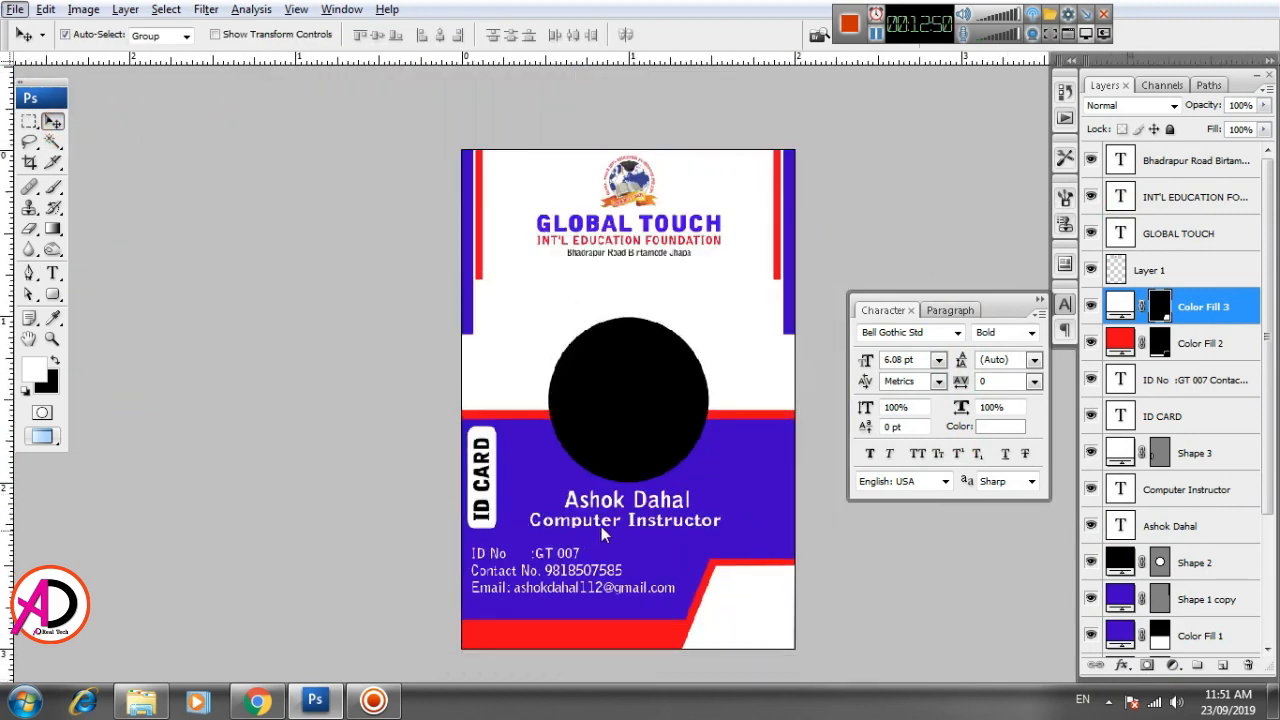
{"action": "scroll", "coordinate": [601, 526], "scroll_direction": "up", "scroll_amount": 4}
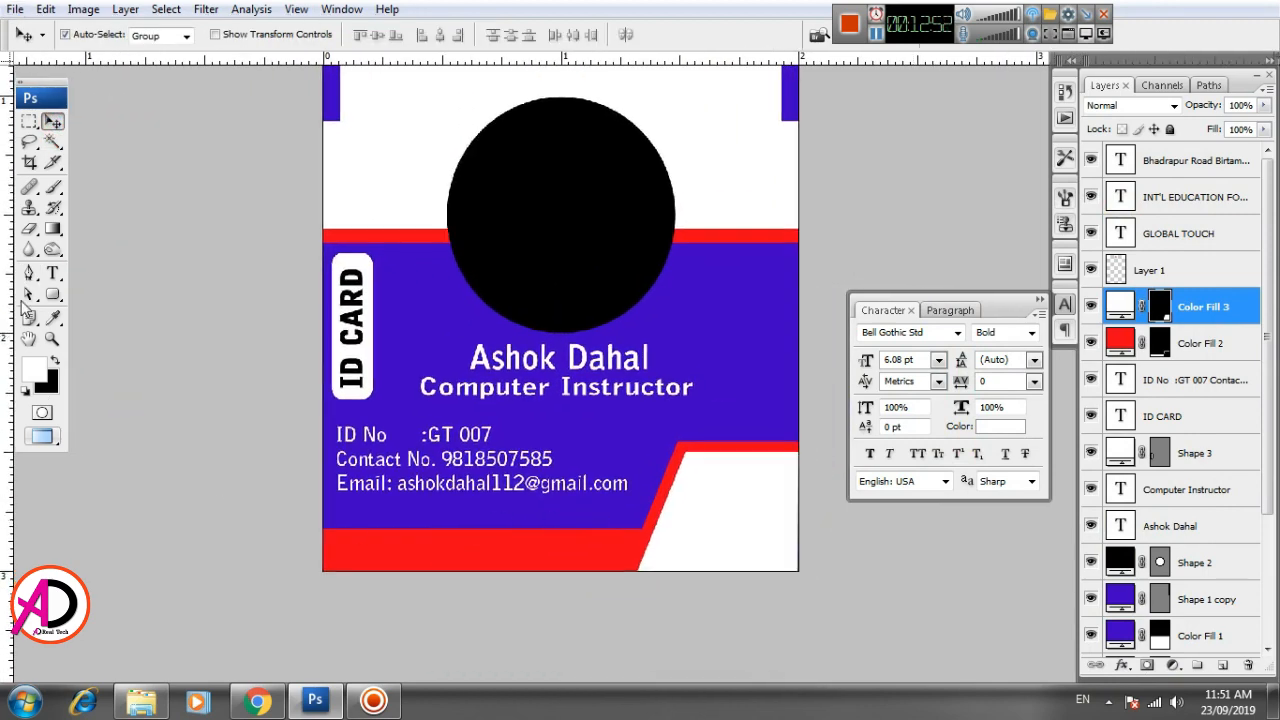
{"action": "left_click", "coordinate": [53, 274]}
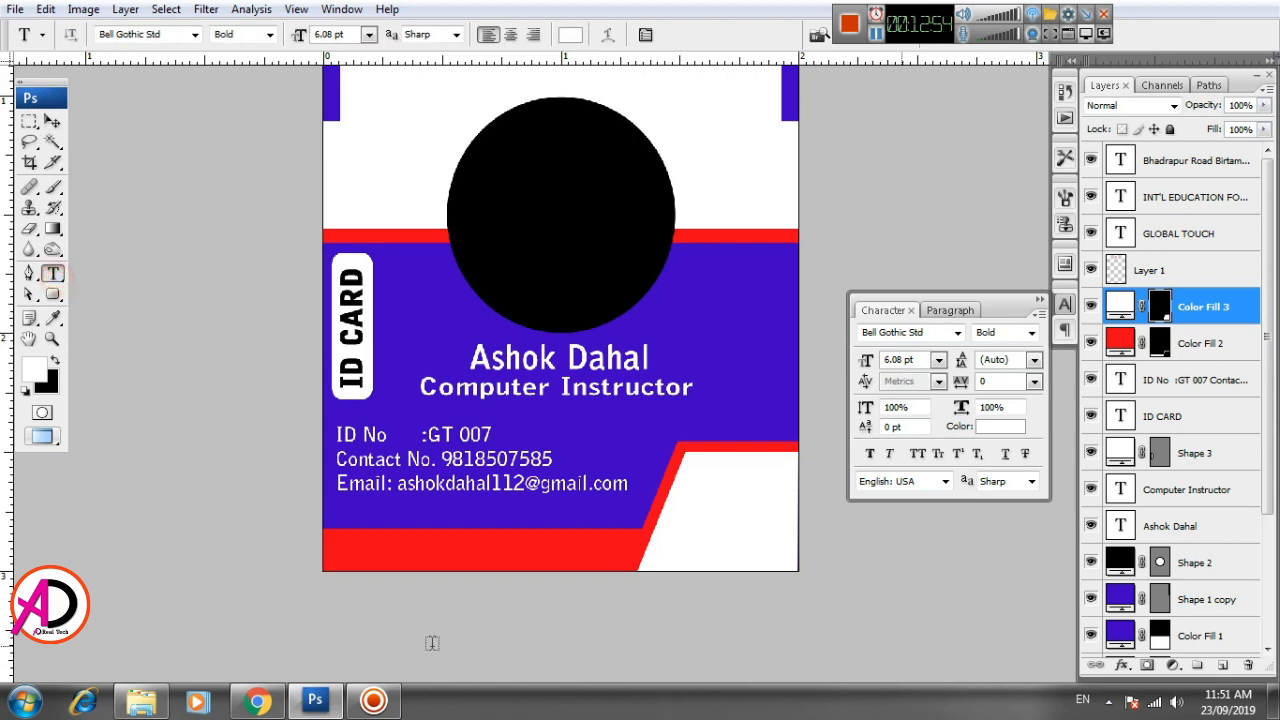
{"action": "left_click", "coordinate": [341, 553]}
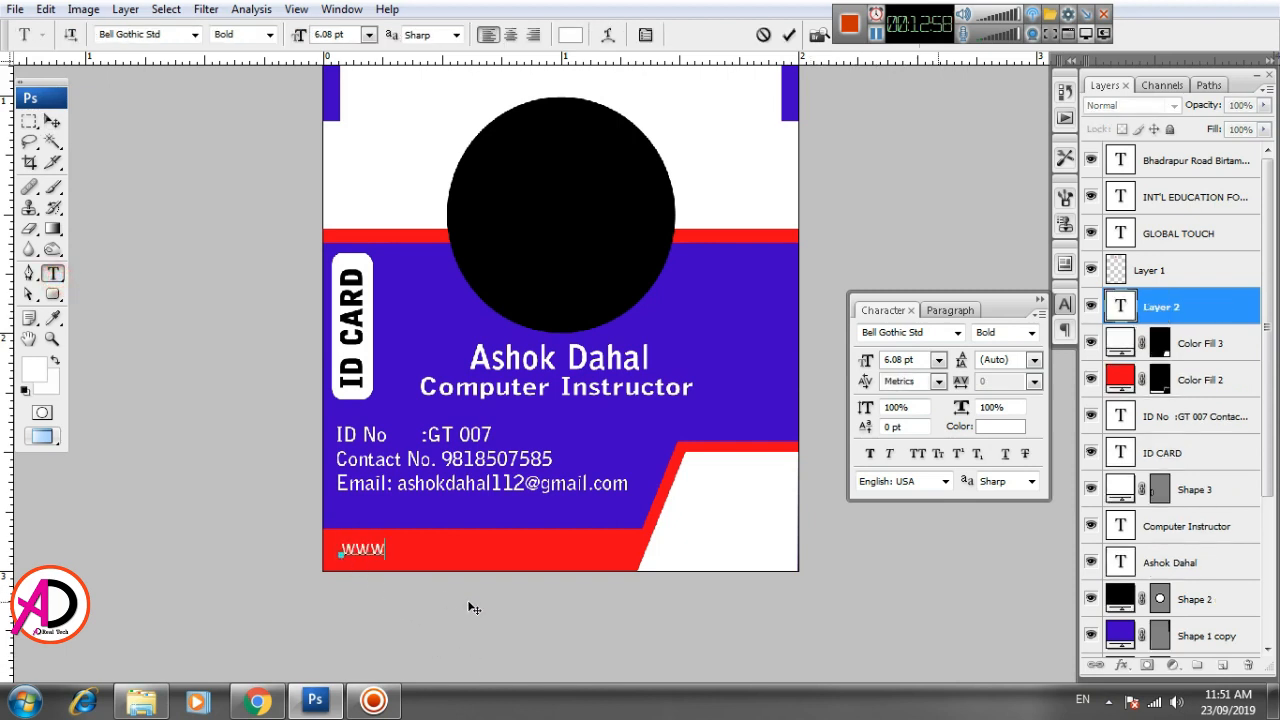
{"action": "type", "text": "www.globaltouch"}
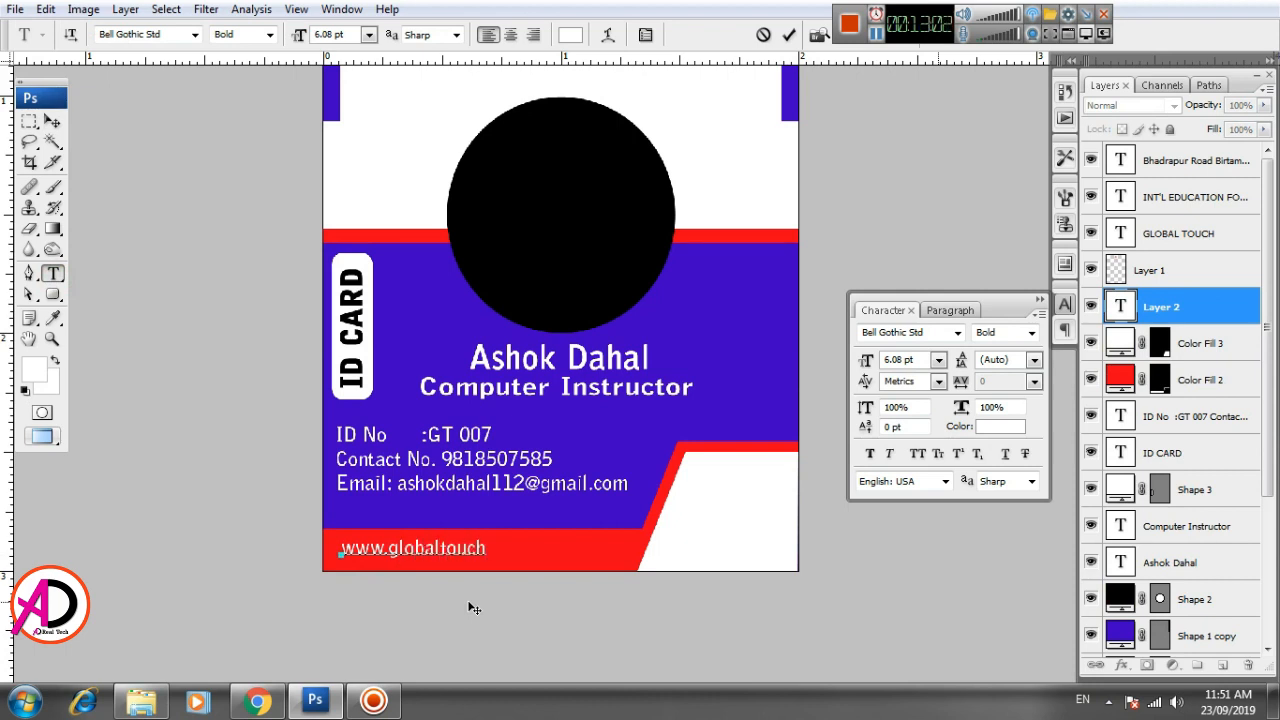
{"action": "type", "text": "edu.com.np"}
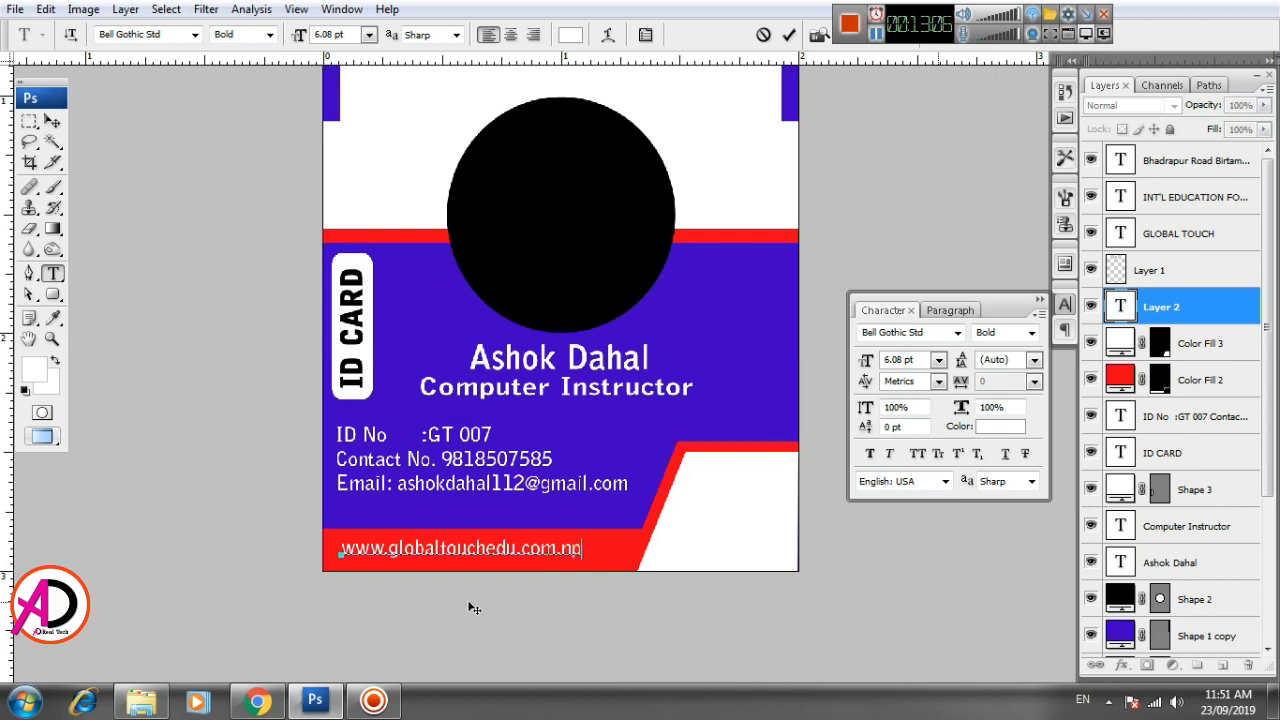
{"action": "key", "text": "ctrl+Return"}
- Stretch the website text horizontally to about 109% width with Free Transform
{"action": "key", "text": "v"}
{"action": "key", "text": "ctrl+t"}
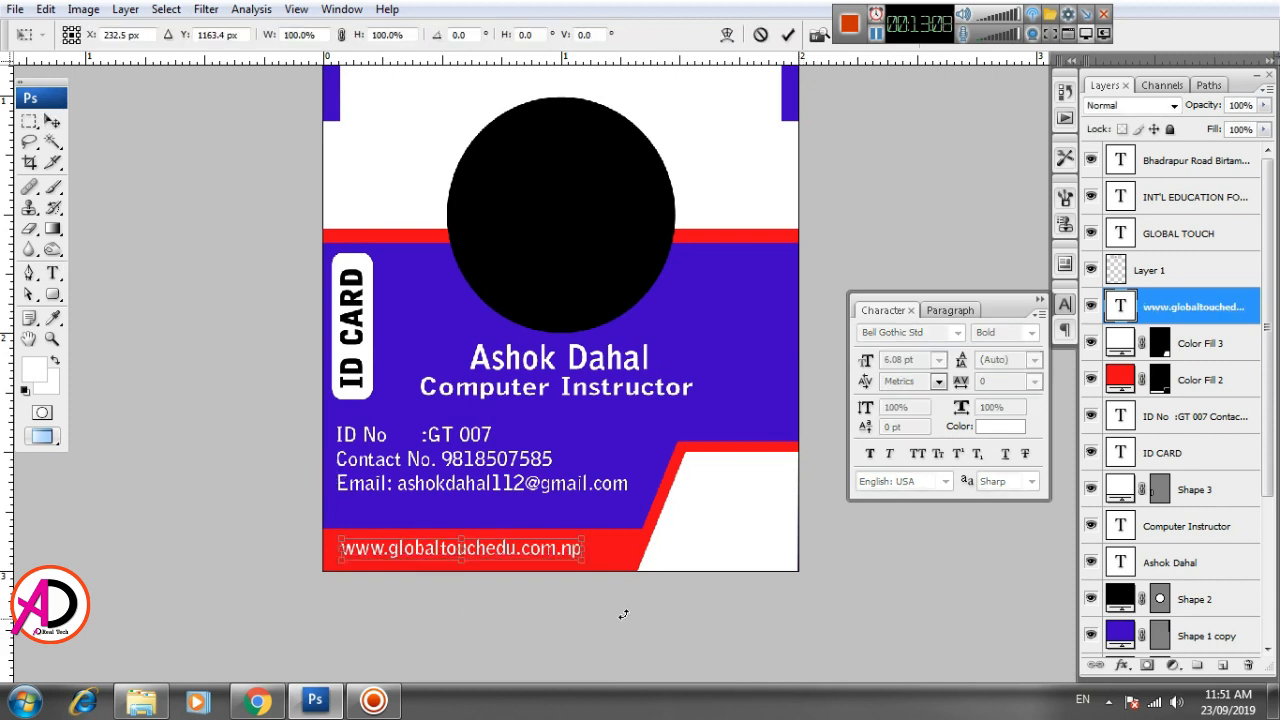
{"action": "left_click_drag", "start_coordinate": [600, 548], "coordinate": [607, 548]}
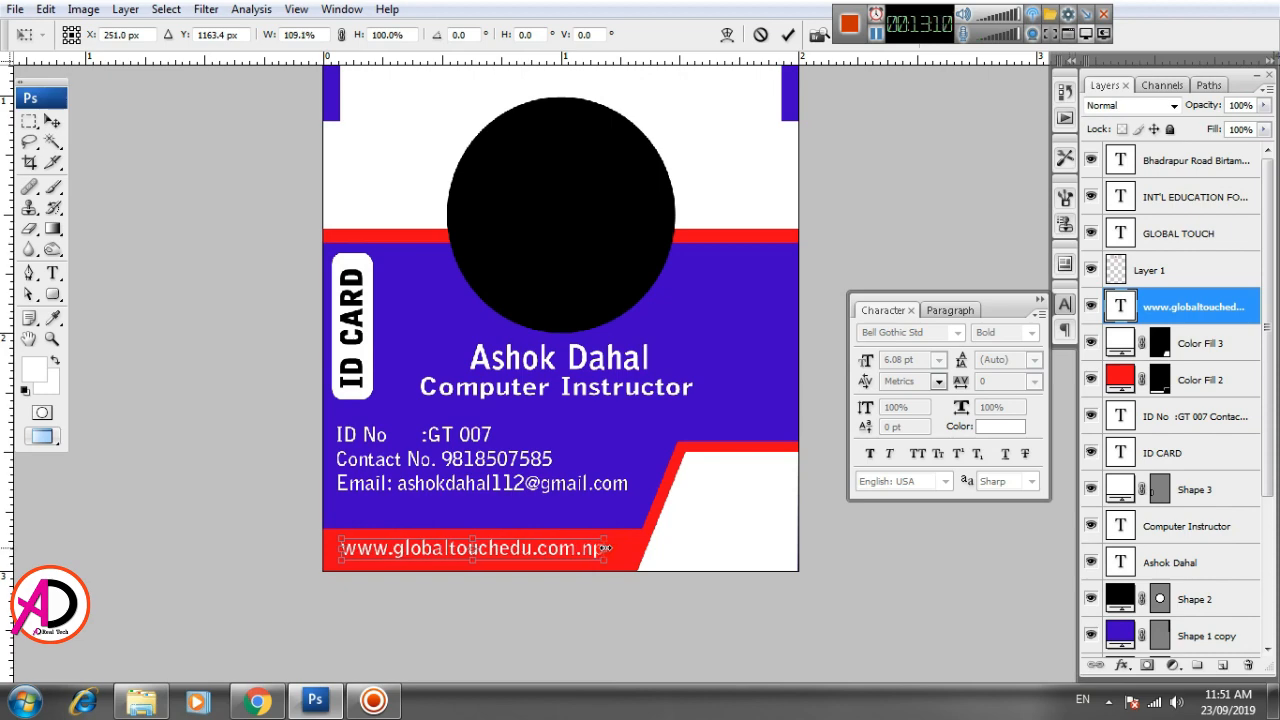
{"action": "key", "text": "Return"}
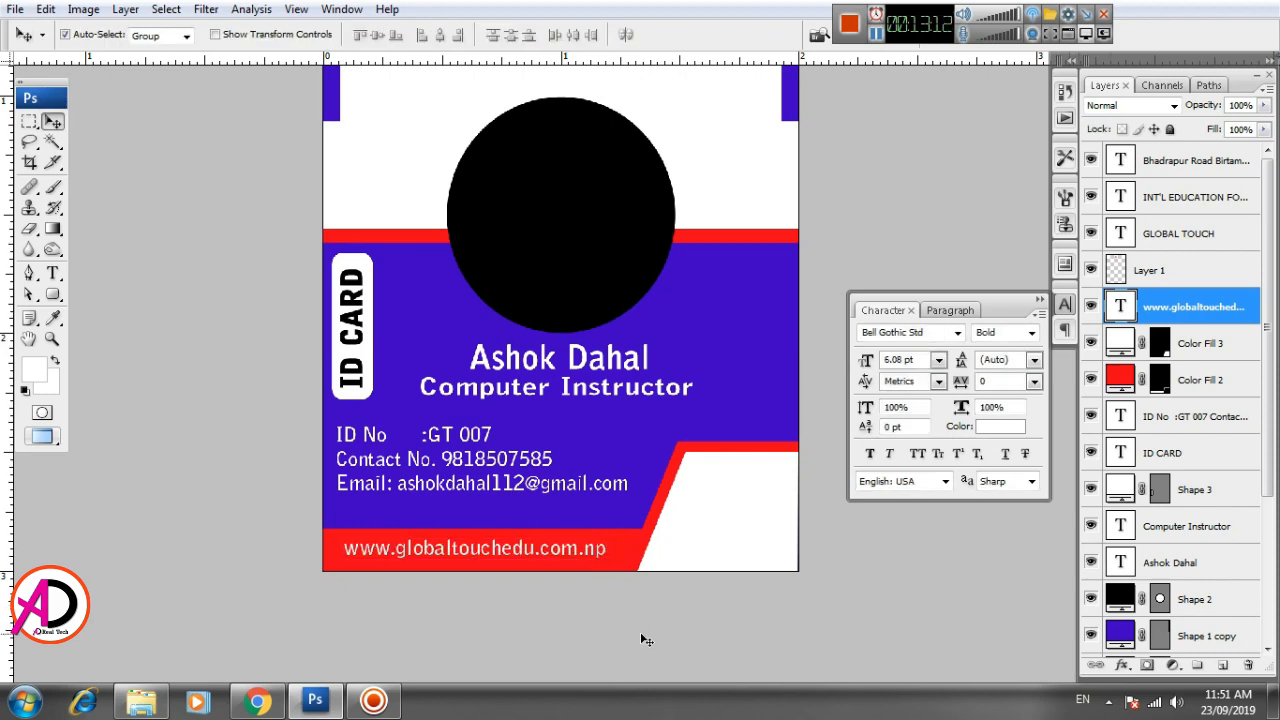
- Switch to Windows Explorer and open the drupal-project-barcodes image from the Desktop's New folder in Photoshop
{"action": "left_click", "coordinate": [141, 700]}
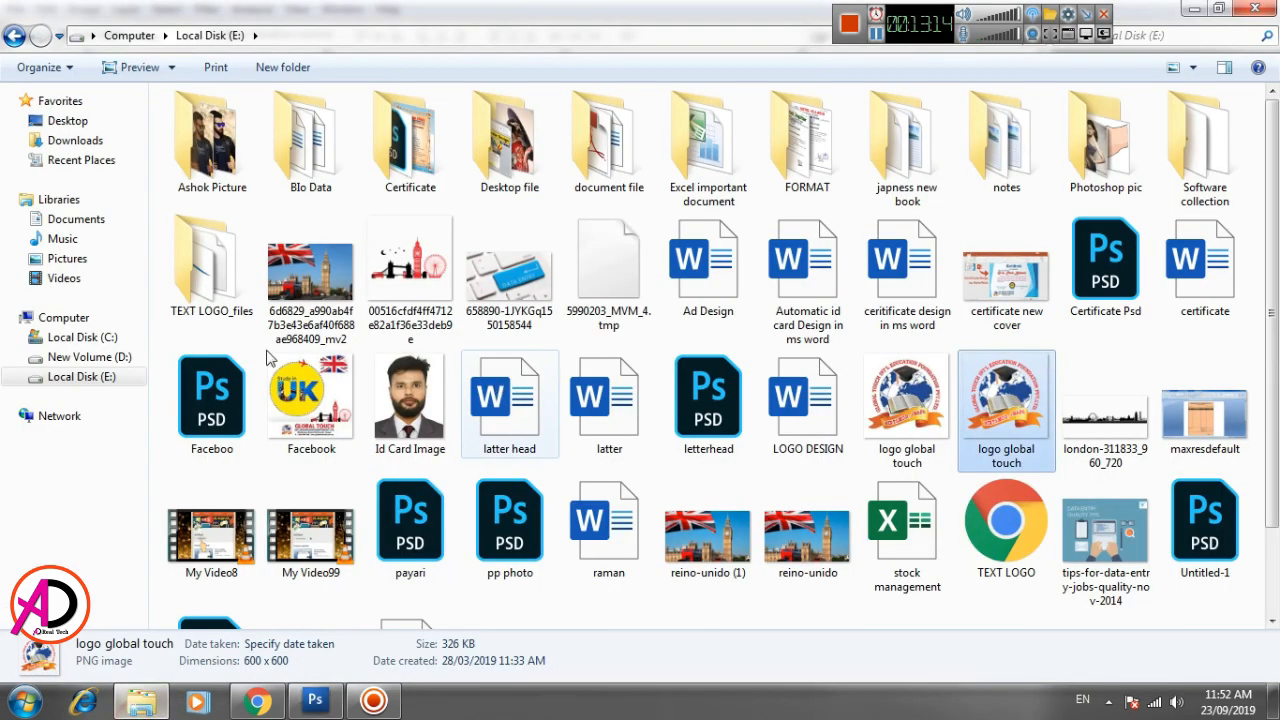
{"action": "left_click", "coordinate": [74, 121]}
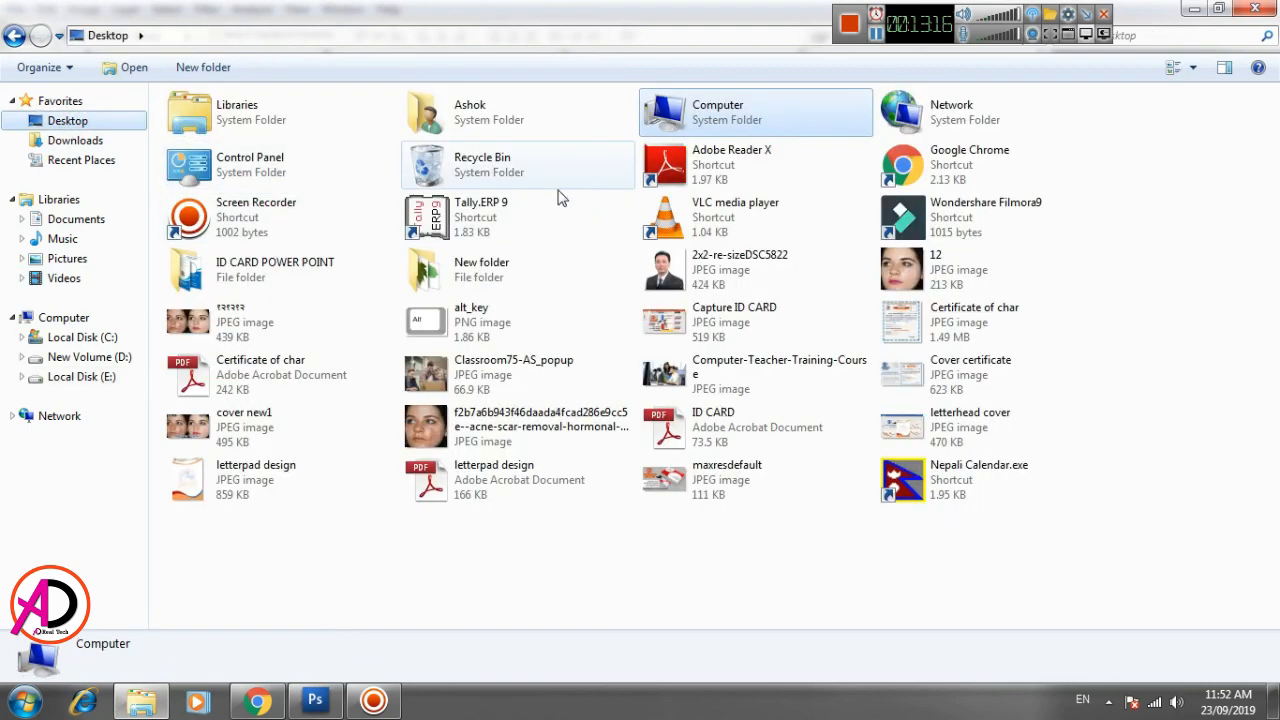
{"action": "double_click", "coordinate": [425, 285]}
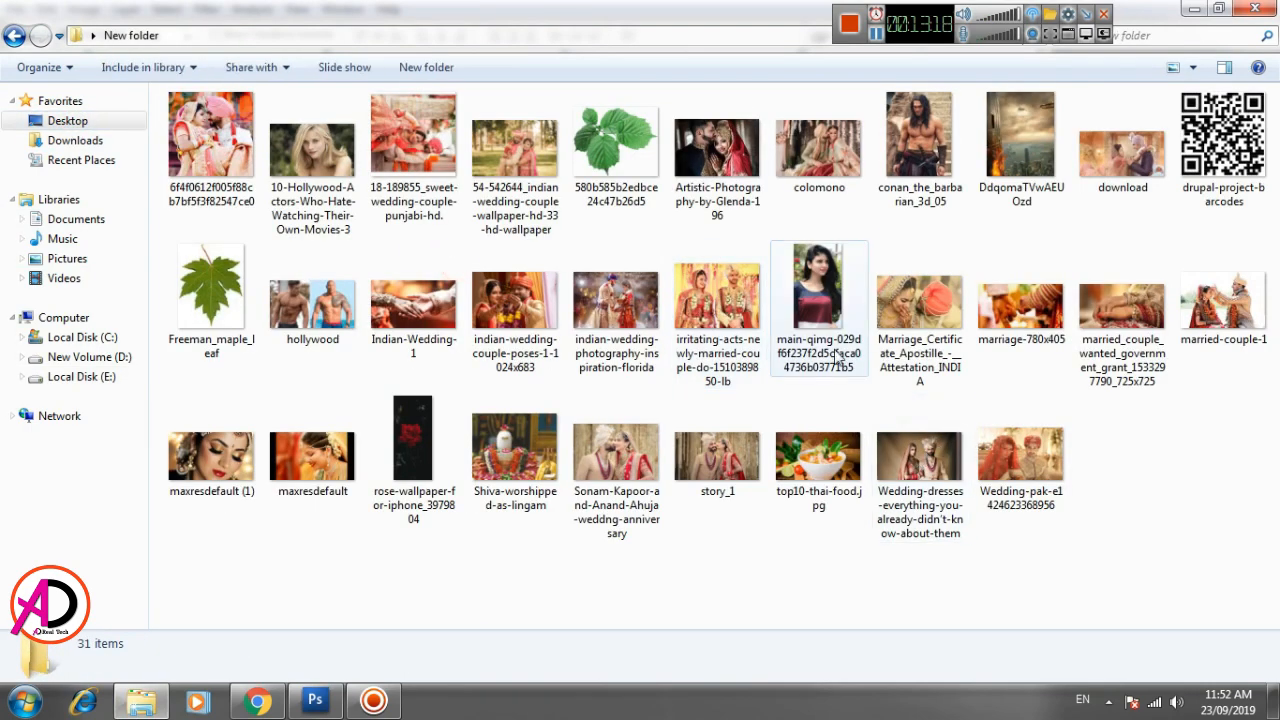
{"action": "left_click_drag", "start_coordinate": [1222, 150], "coordinate": [384, 432]}
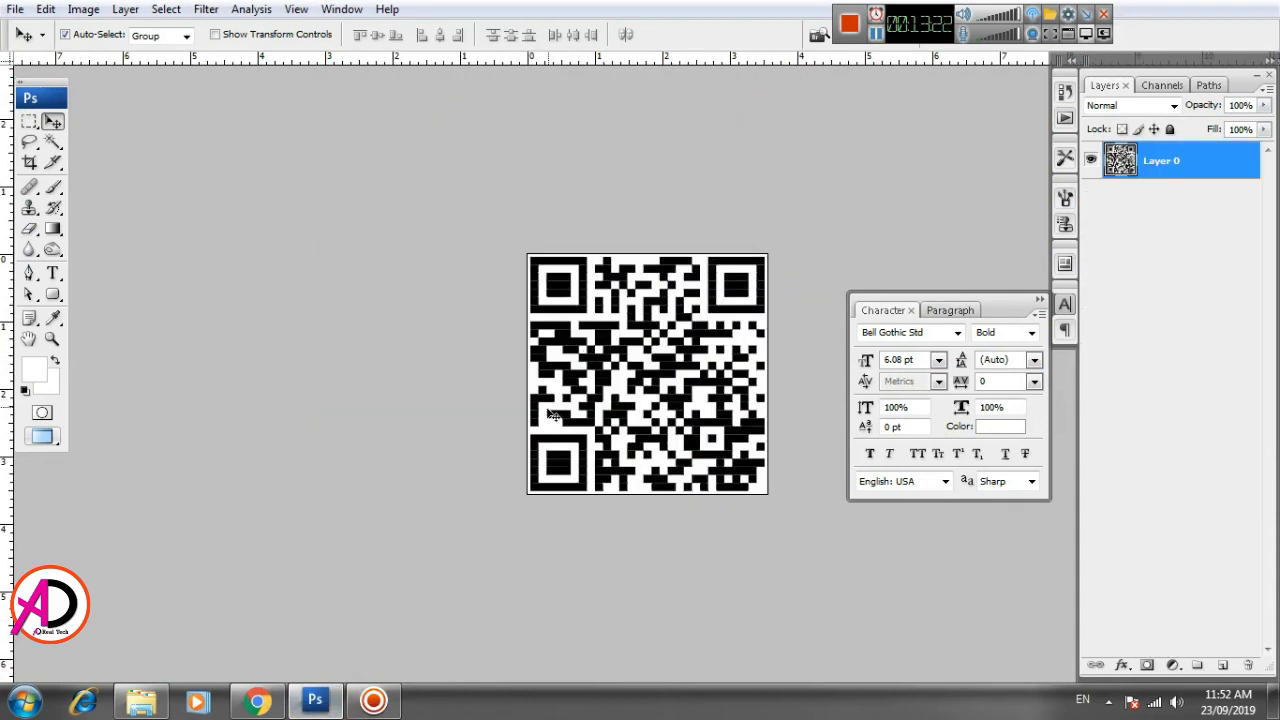
- Copy the whole QR code image and paste it into the ID card document
{"action": "key", "text": "ctrl+a"}
{"action": "key", "text": "ctrl+c"}
{"action": "key", "text": "ctrl+Tab"}
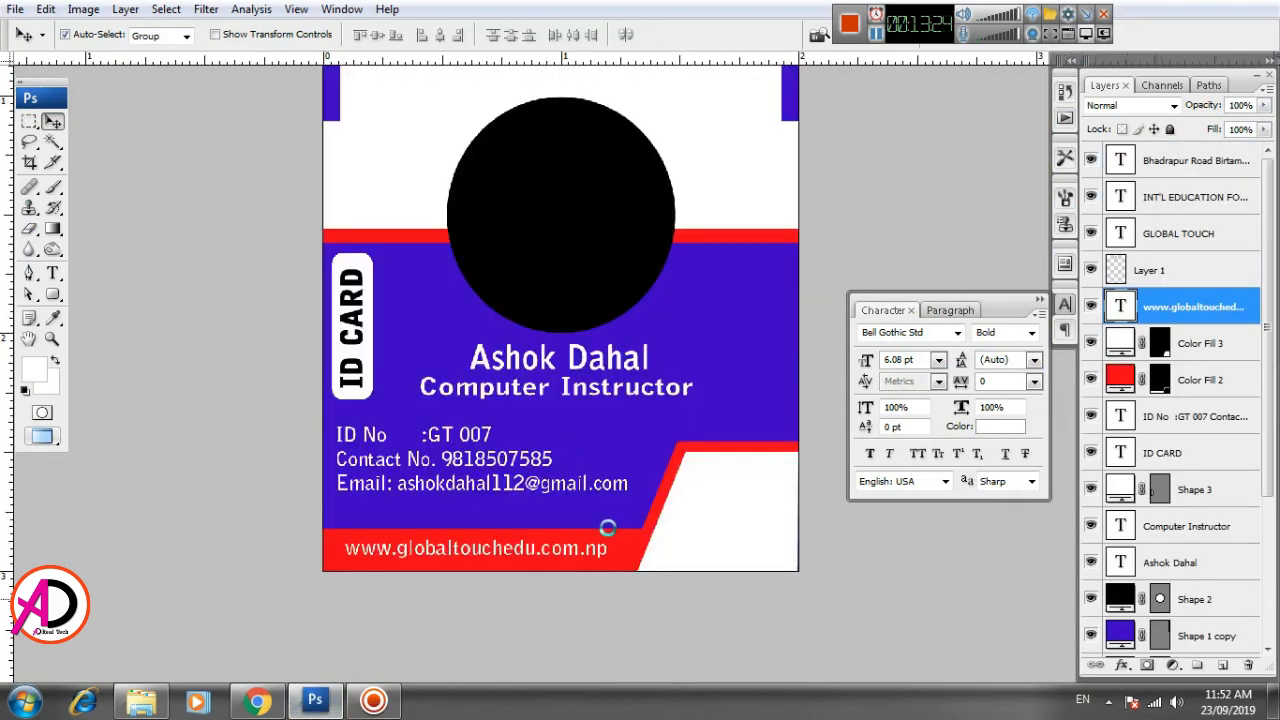
{"action": "key", "text": "ctrl+v"}
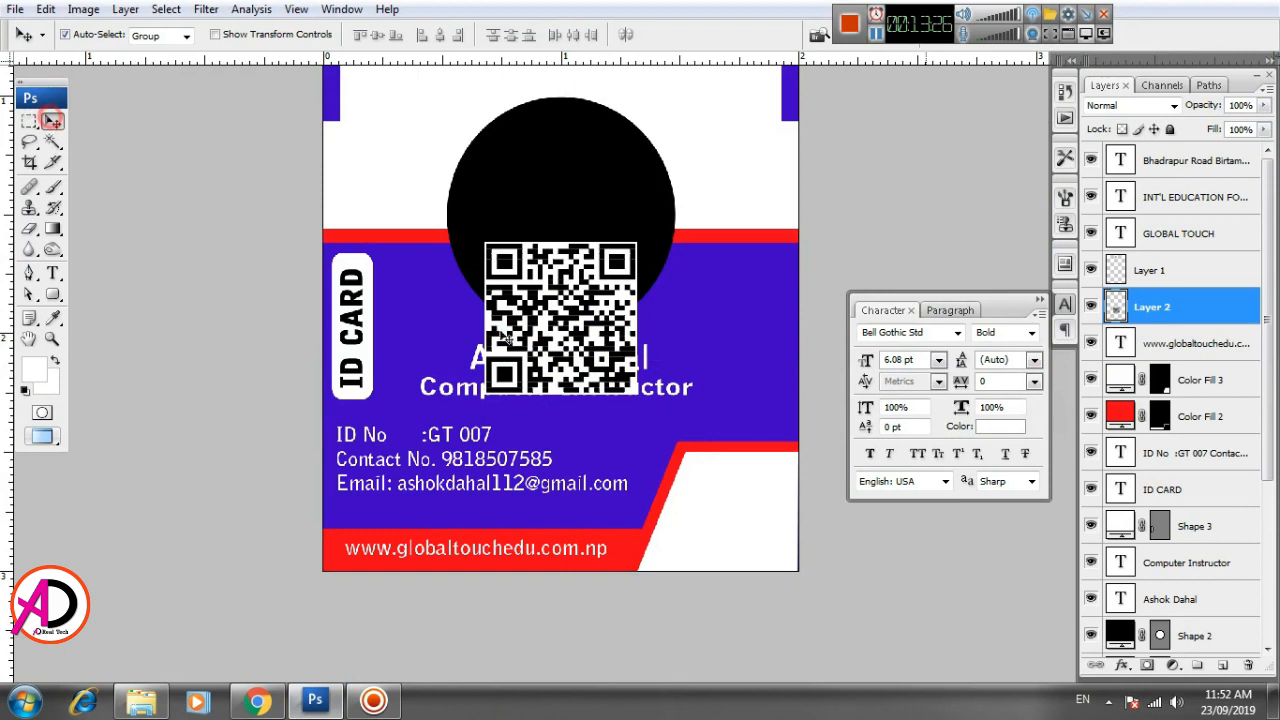
- Scale down the QR code and place it inside the white area in the card's lower-right corner
{"action": "left_click_drag", "start_coordinate": [507, 340], "coordinate": [587, 392]}
{"action": "key", "text": "ctrl+t"}
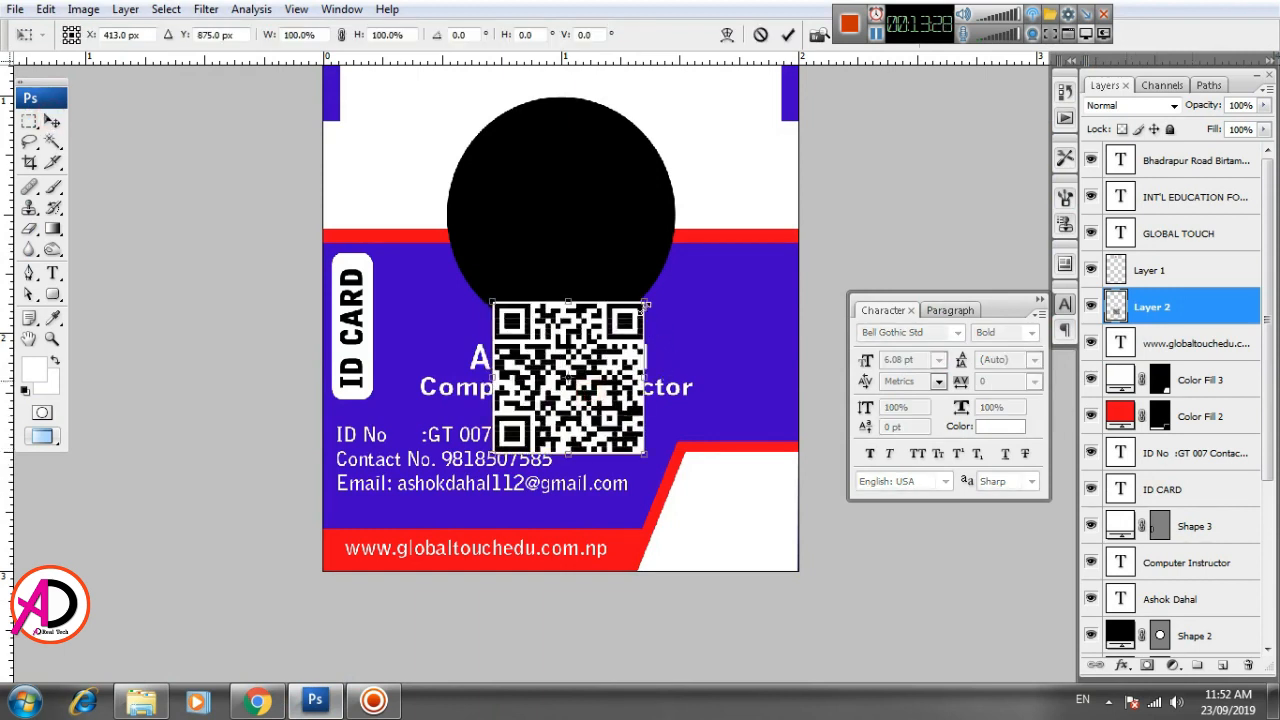
{"action": "left_click_drag", "start_coordinate": [646, 304], "coordinate": [602, 352]}
{"action": "left_click_drag", "start_coordinate": [583, 395], "coordinate": [754, 530]}
{"action": "mouse_move", "coordinate": [773, 487]}
{"action": "left_mouse_down"}
{"action": "mouse_move", "coordinate": [785, 475]}
{"action": "mouse_move", "coordinate": [757, 504]}
{"action": "left_mouse_up"}
{"action": "key", "text": "Return"}
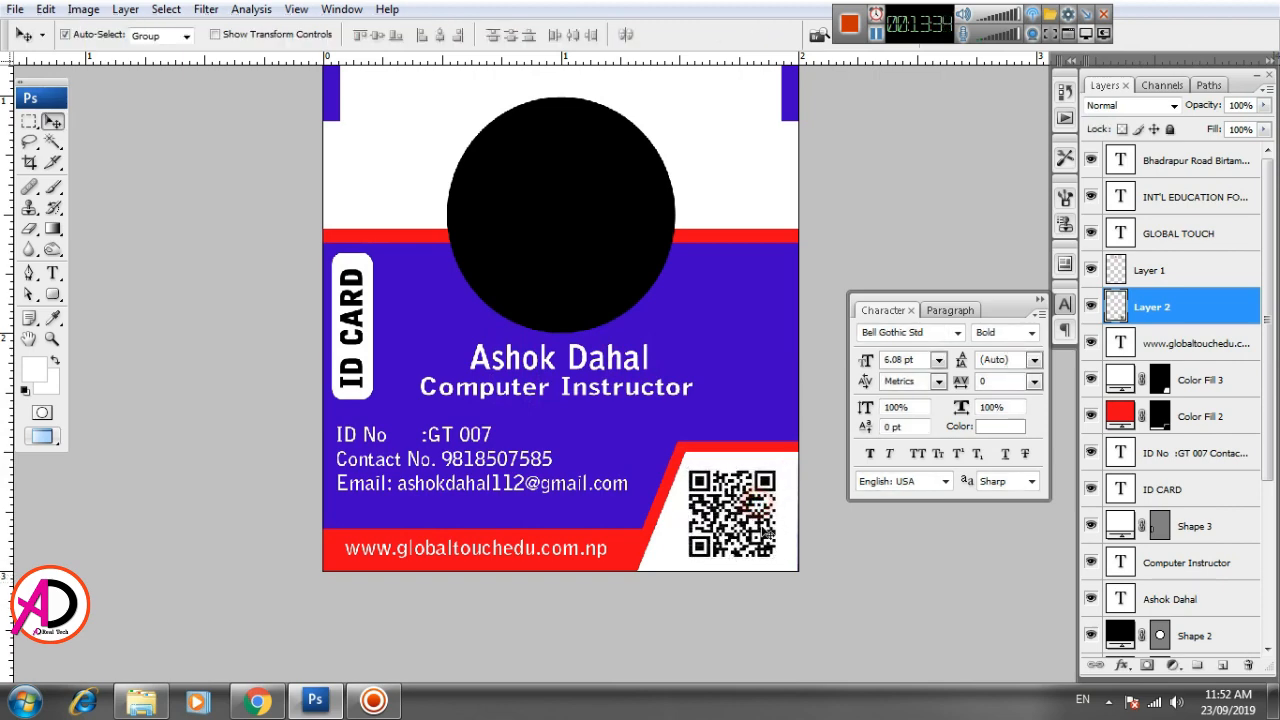
- Select the black circle's layer, switch to Windows Explorer and open Id Card Image from Local Disk (E:) in Photoshop
{"action": "left_click_drag", "start_coordinate": [591, 443], "coordinate": [545, 537]}
{"action": "scroll", "coordinate": [571, 510], "scroll_direction": "down", "scroll_amount": 5}
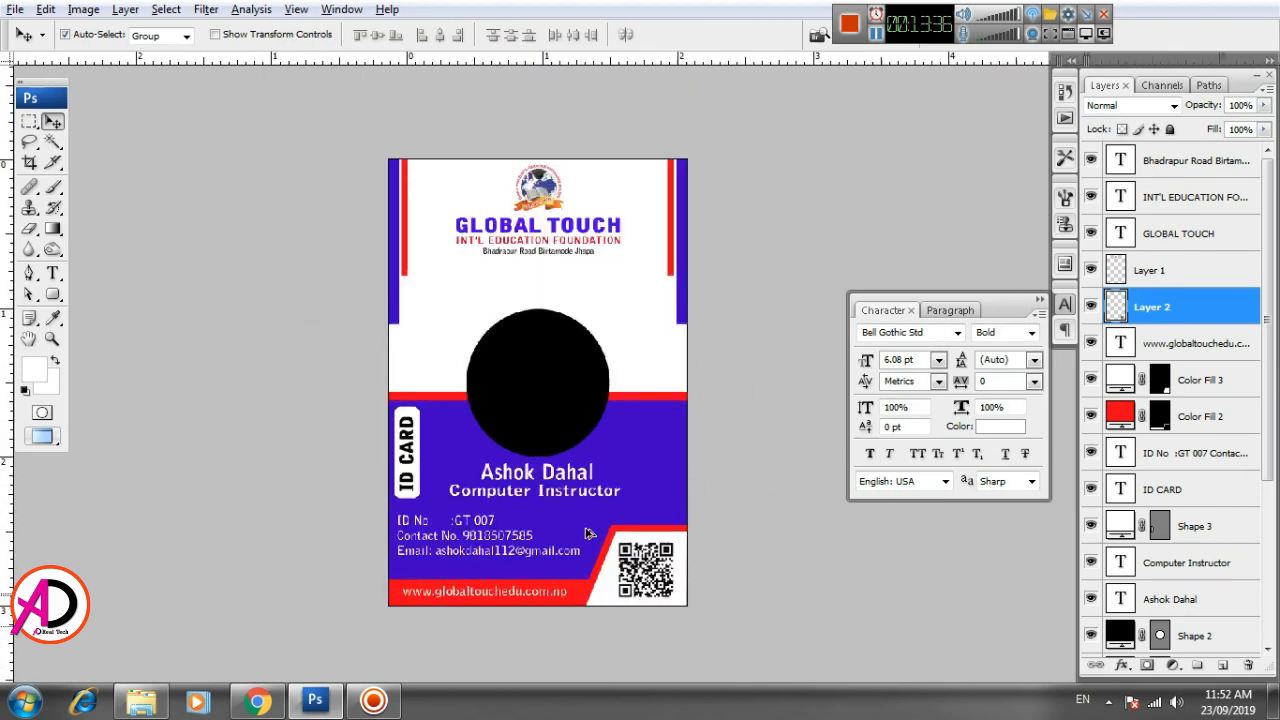
{"action": "scroll", "coordinate": [586, 529], "scroll_direction": "up", "scroll_amount": 4}
{"action": "left_click_drag", "start_coordinate": [593, 439], "coordinate": [593, 459]}
{"action": "left_click", "coordinate": [535, 357]}
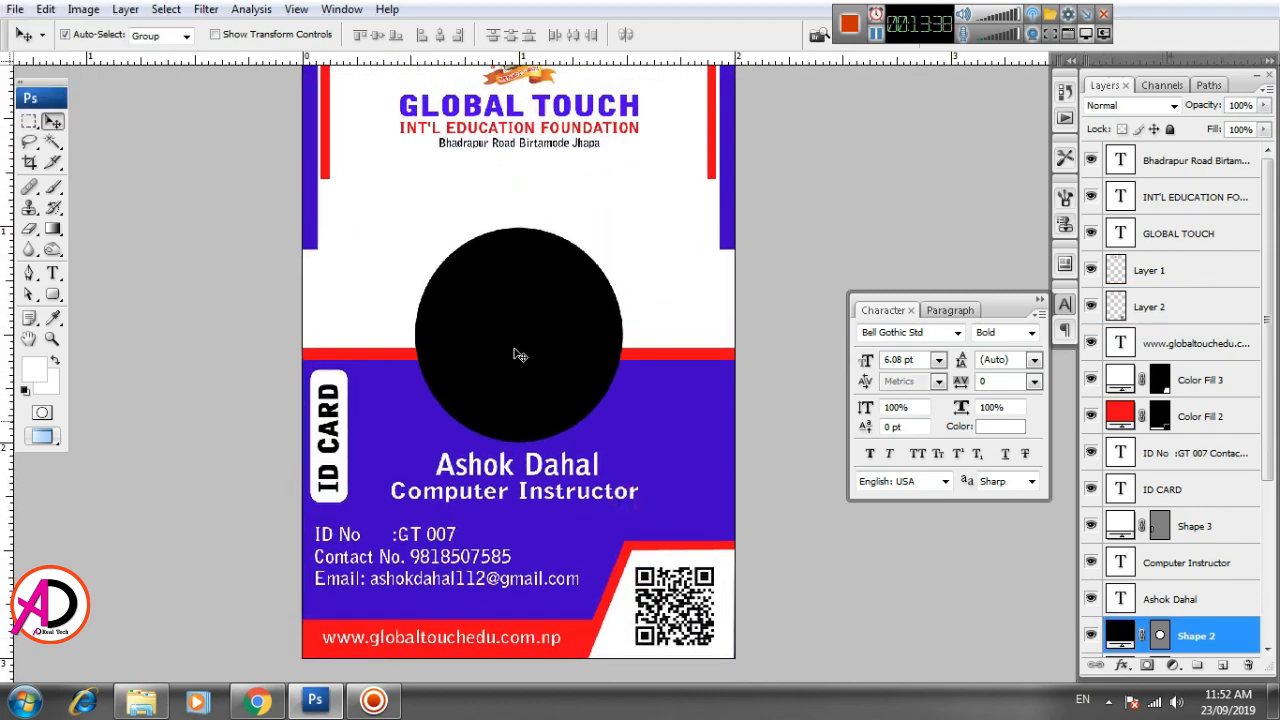
{"action": "left_click", "coordinate": [140, 700]}
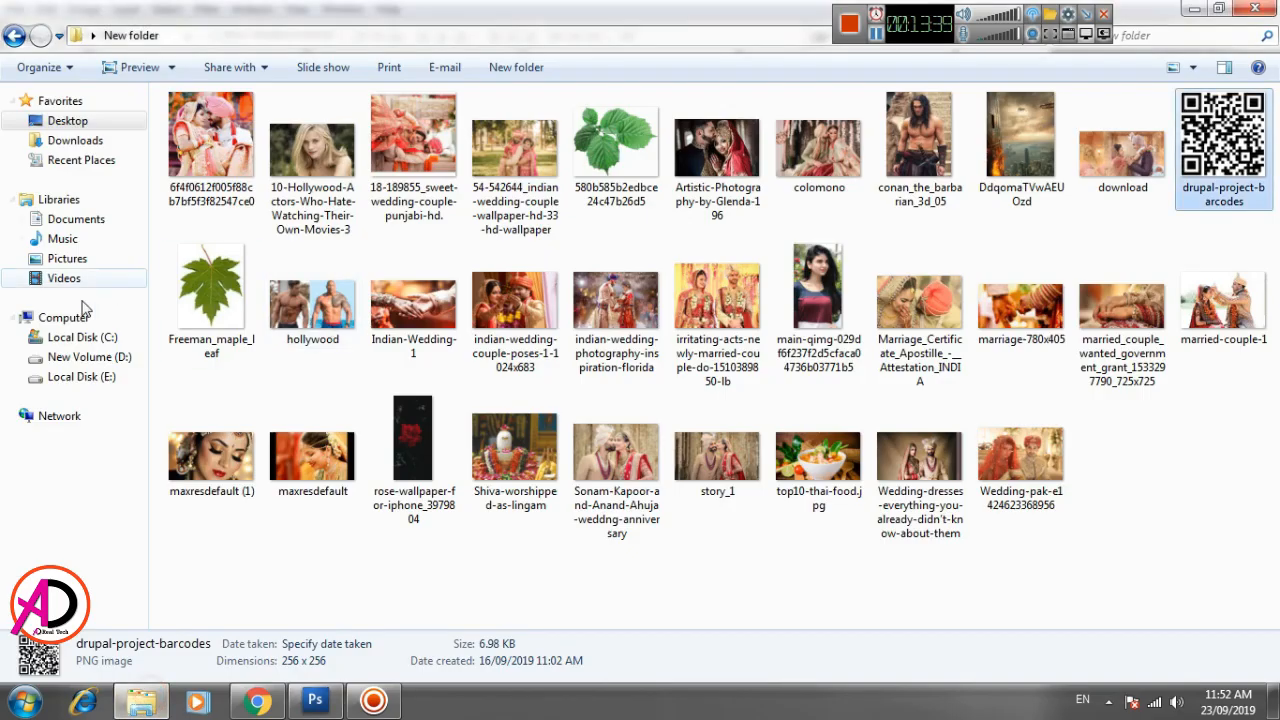
{"action": "left_click", "coordinate": [79, 378]}
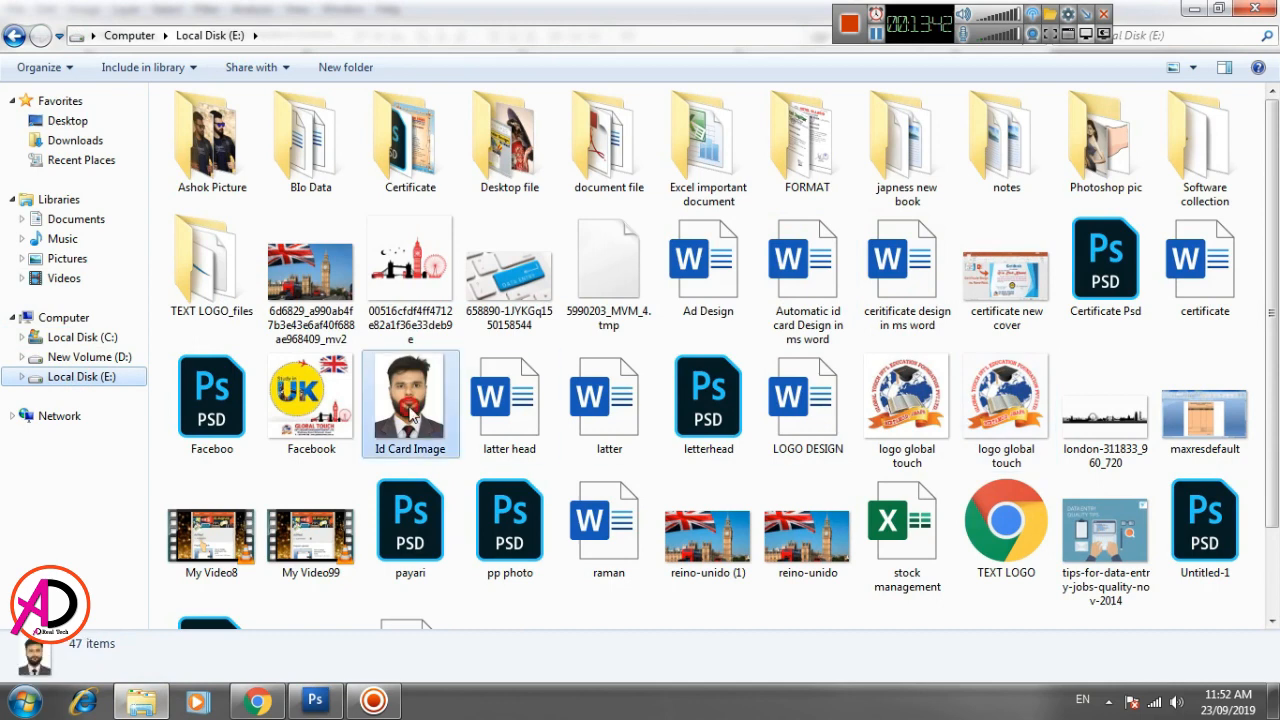
{"action": "left_click", "coordinate": [420, 436]}
{"action": "left_click_drag", "start_coordinate": [420, 436], "coordinate": [421, 484]}
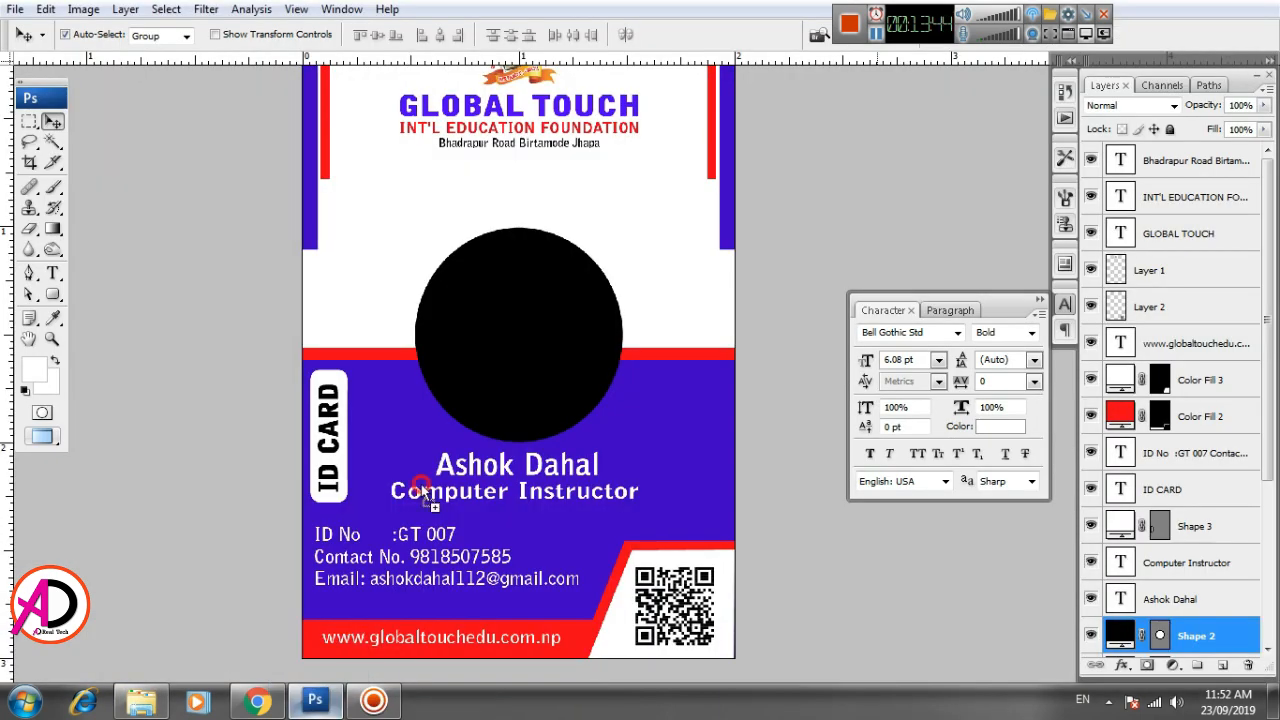
{"action": "left_click_drag", "start_coordinate": [472, 388], "coordinate": [471, 371]}
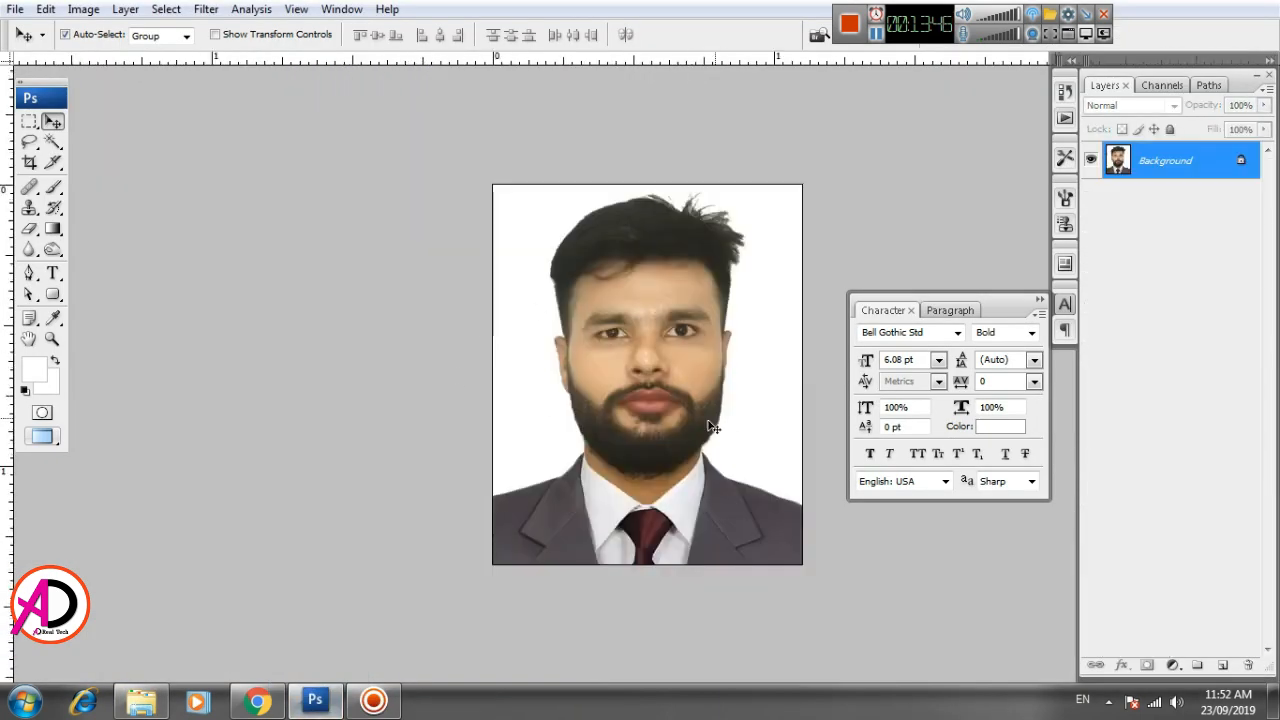
- Copy the whole portrait photo and paste it into the ID card document directly above the black circle's layer
{"action": "key", "text": "ctrl+a"}
{"action": "key", "text": "ctrl+Tab"}
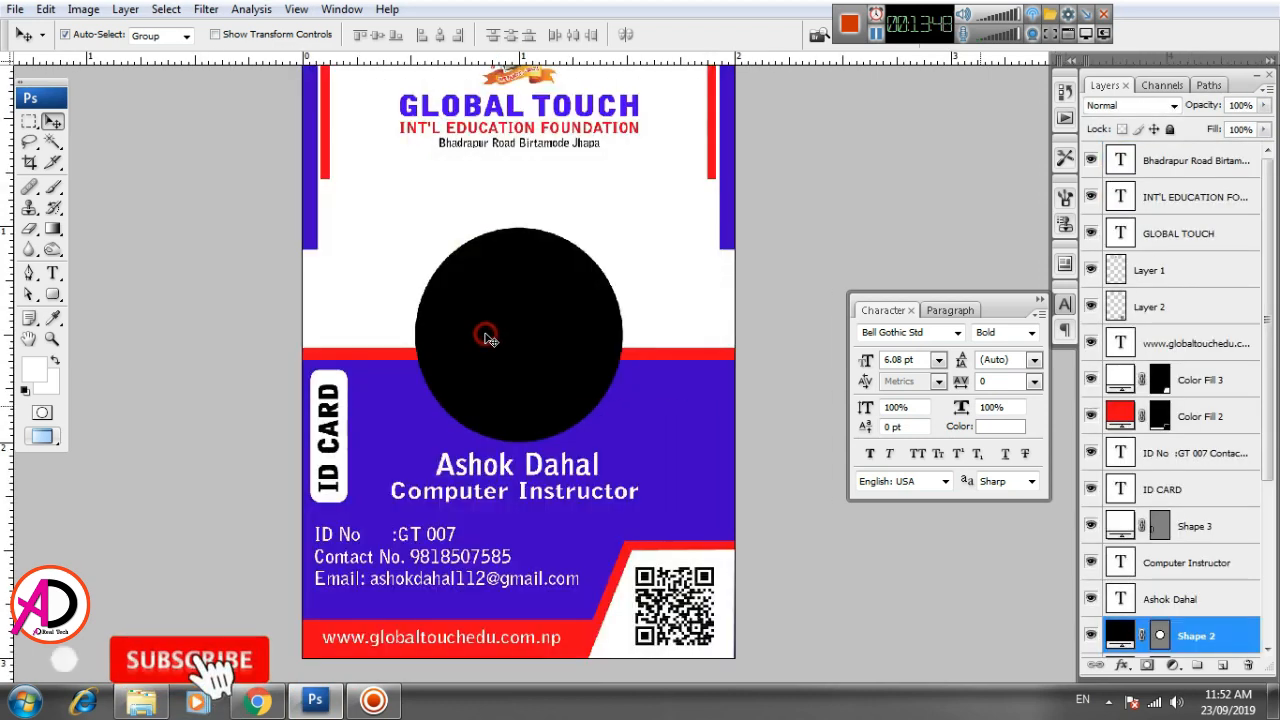
{"action": "key", "text": "ctrl+v"}
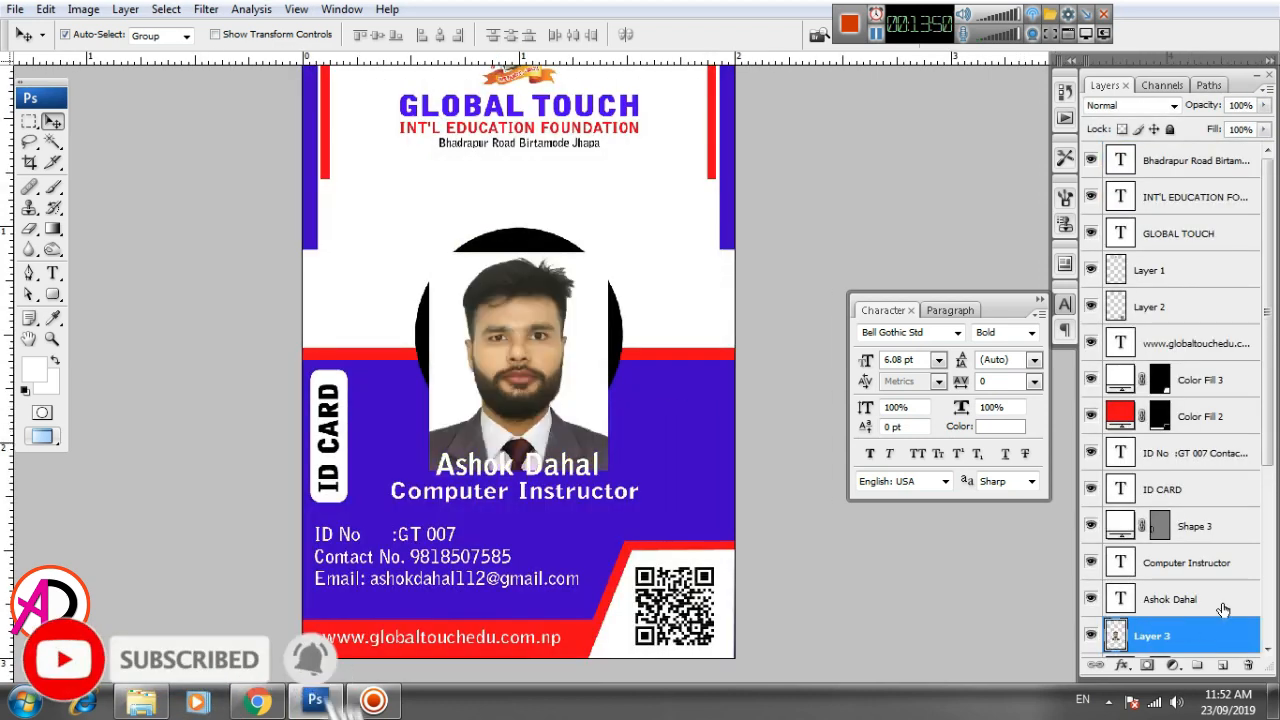
- Move the portrait photo up over the black circle and clip it to the circle with a clipping mask
{"action": "scroll", "coordinate": [1222, 609], "scroll_direction": "down", "scroll_amount": 2}
{"action": "left_click_drag", "start_coordinate": [548, 387], "coordinate": [545, 352]}
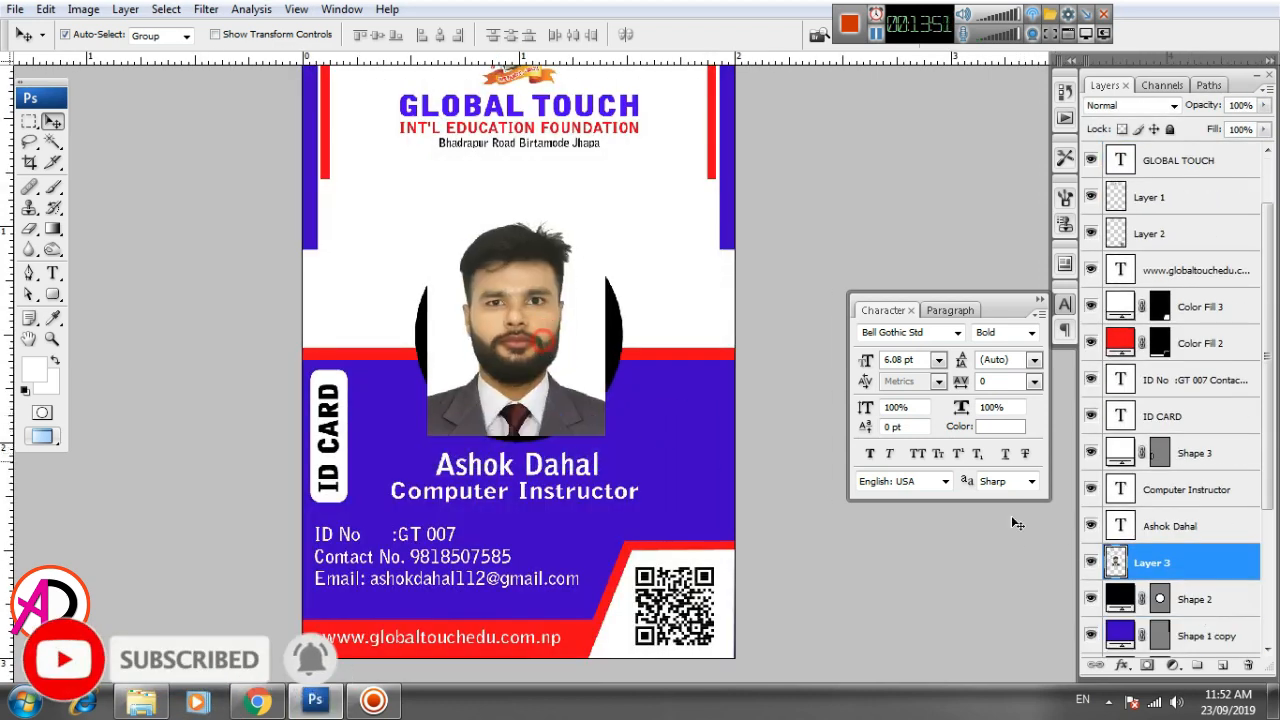
{"action": "right_click", "coordinate": [1212, 575]}
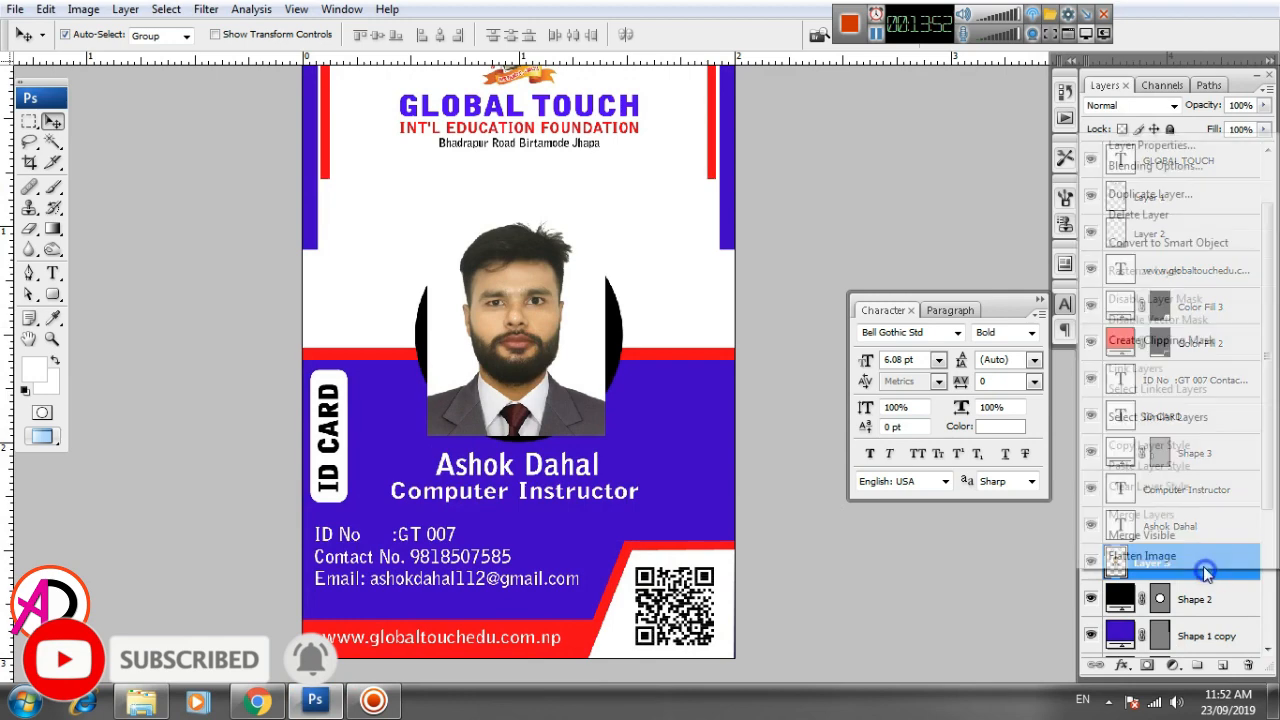
{"action": "left_click", "coordinate": [1160, 340]}
- Enlarge the portrait photo with Free Transform and reposition it to fill the circle with the head centered
{"action": "key", "text": "ctrl+t"}
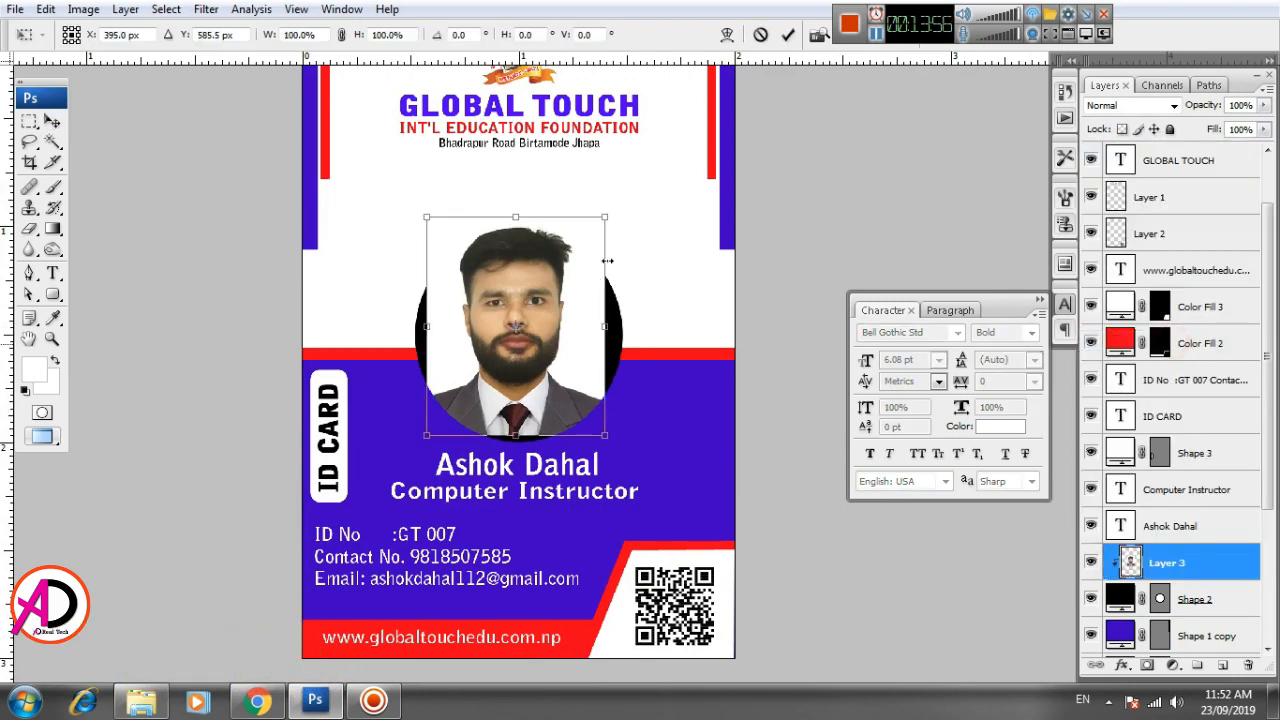
{"action": "left_click_drag", "start_coordinate": [609, 216], "coordinate": [657, 197]}
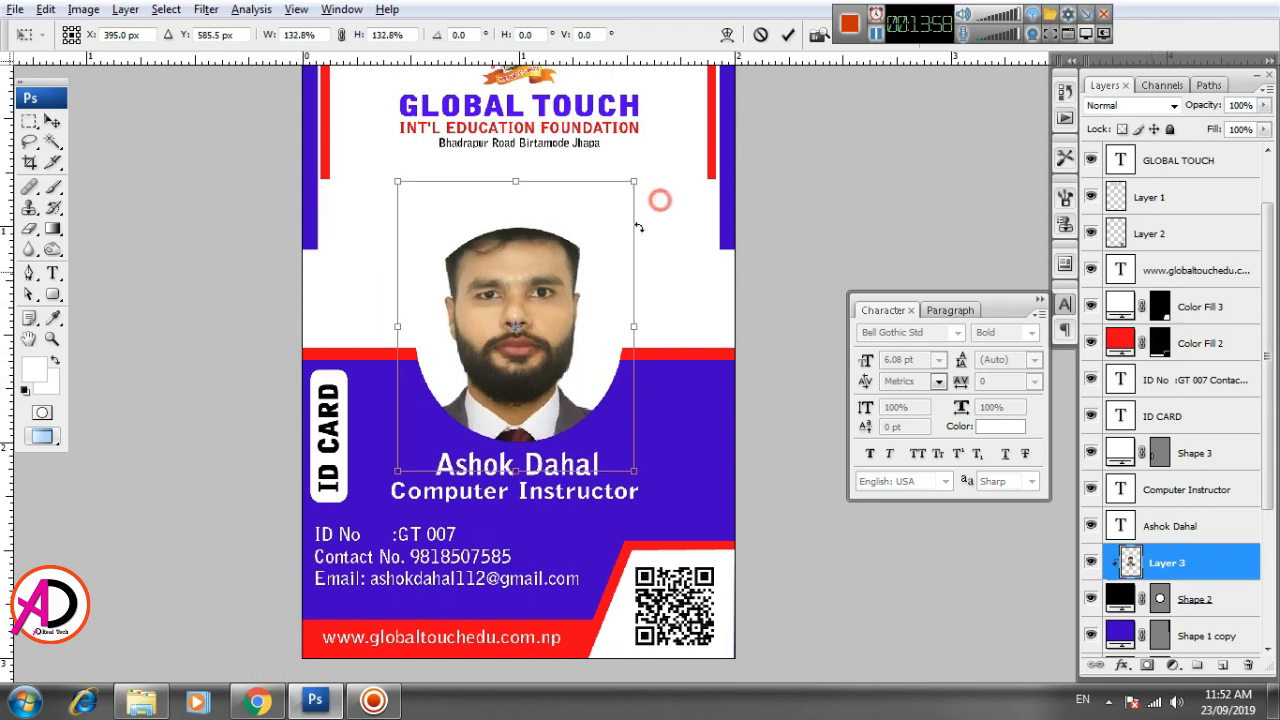
{"action": "left_click_drag", "start_coordinate": [575, 348], "coordinate": [578, 360]}
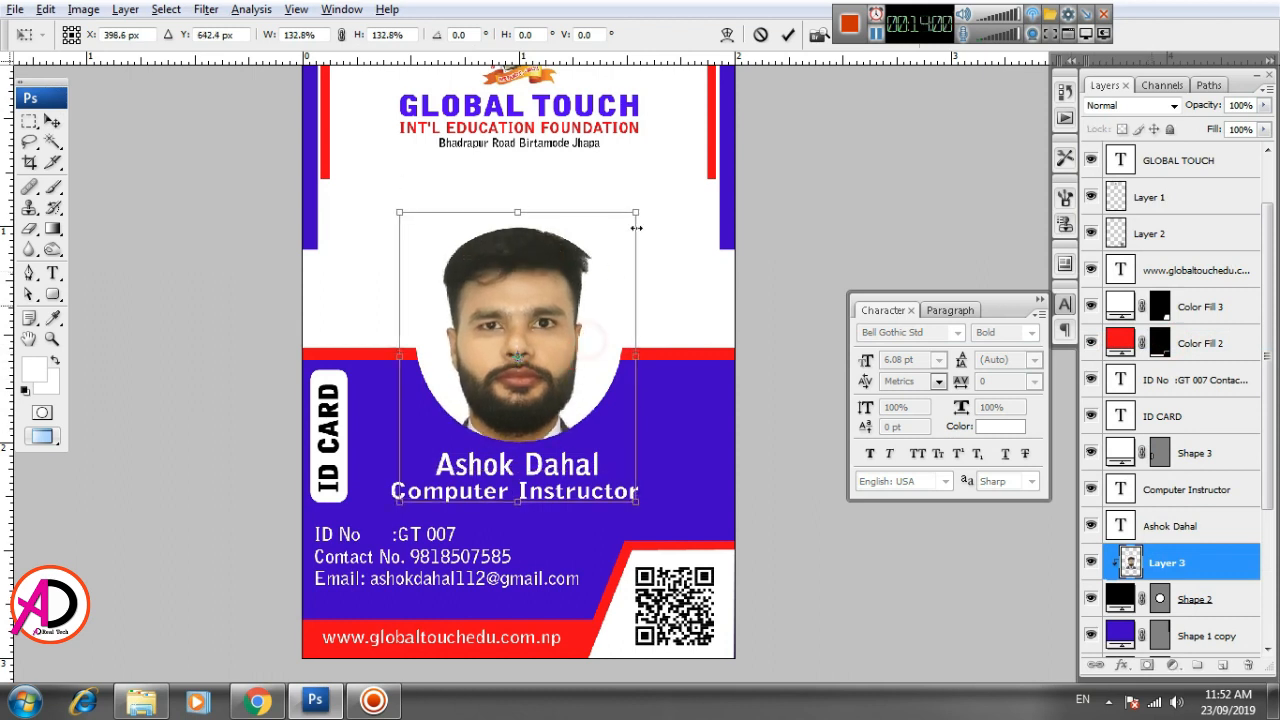
{"action": "left_click_drag", "start_coordinate": [636, 228], "coordinate": [626, 226]}
{"action": "left_click_drag", "start_coordinate": [571, 286], "coordinate": [562, 285]}
{"action": "double_click", "coordinate": [560, 327]}
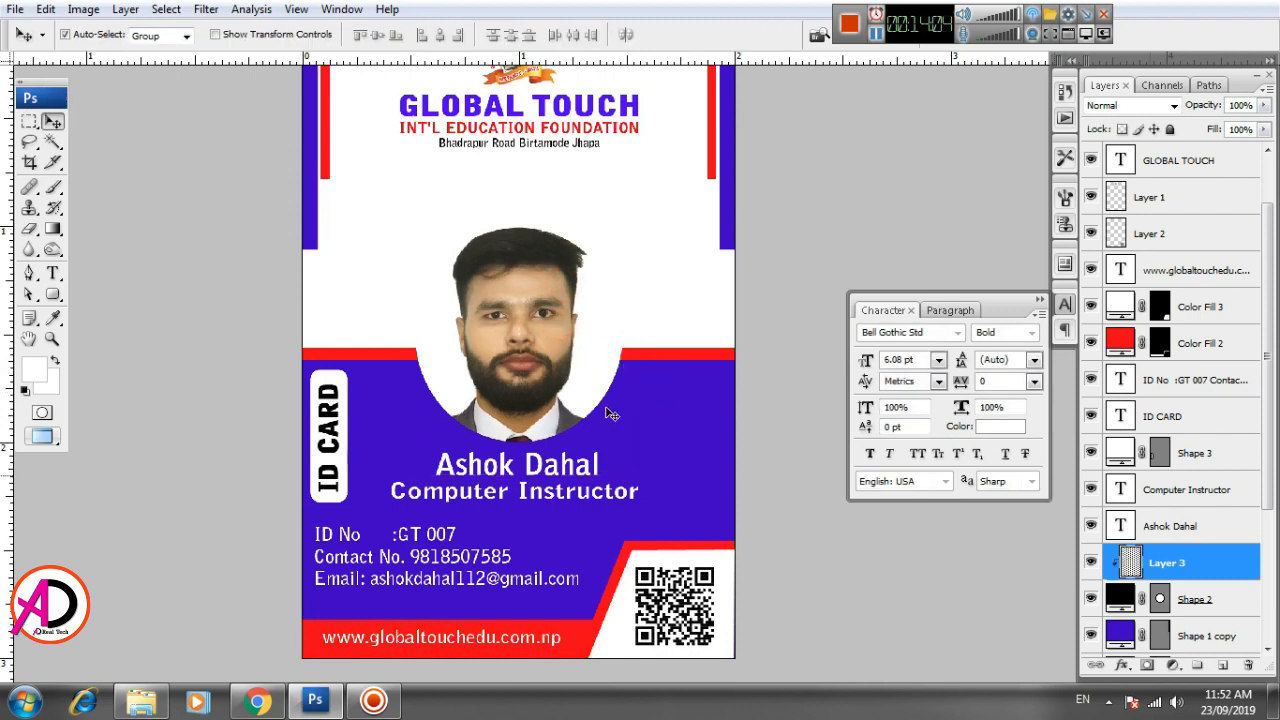
- Merge the clipped portrait photo and the circle shape into one layer
{"action": "left_click", "coordinate": [1199, 612]}
{"action": "left_click", "coordinate": [1204, 566]}
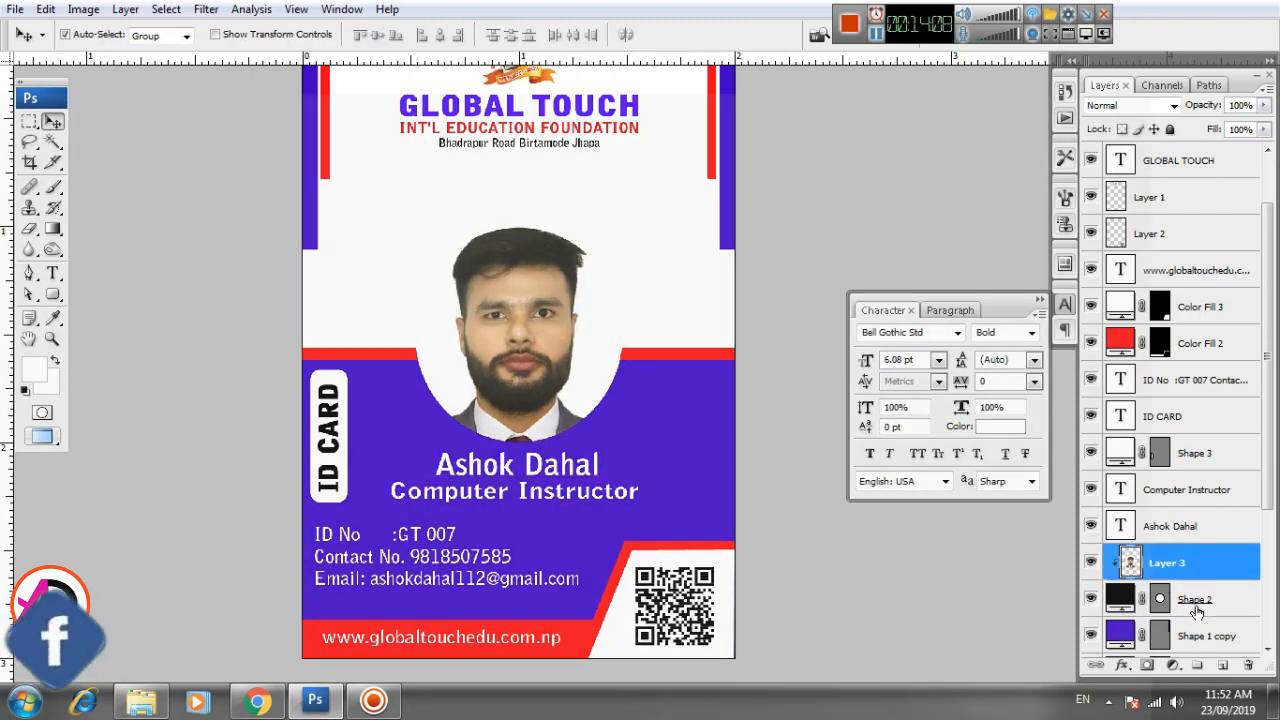
{"action": "left_click", "coordinate": [1190, 603], "text": "shift"}
{"action": "key", "text": "ctrl+e"}
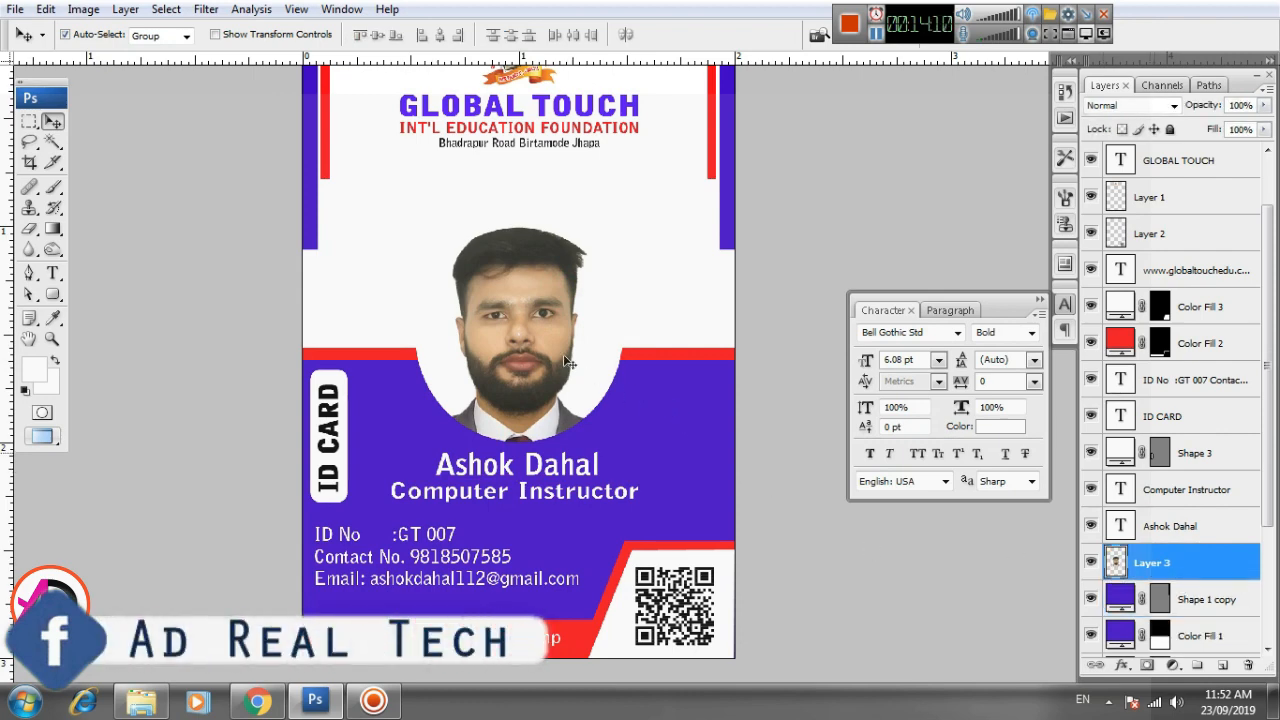
- Add a 16 px Stroke layer style to the circular photo in the card's violet-blue, color 1300ca
{"action": "left_click", "coordinate": [1121, 667]}
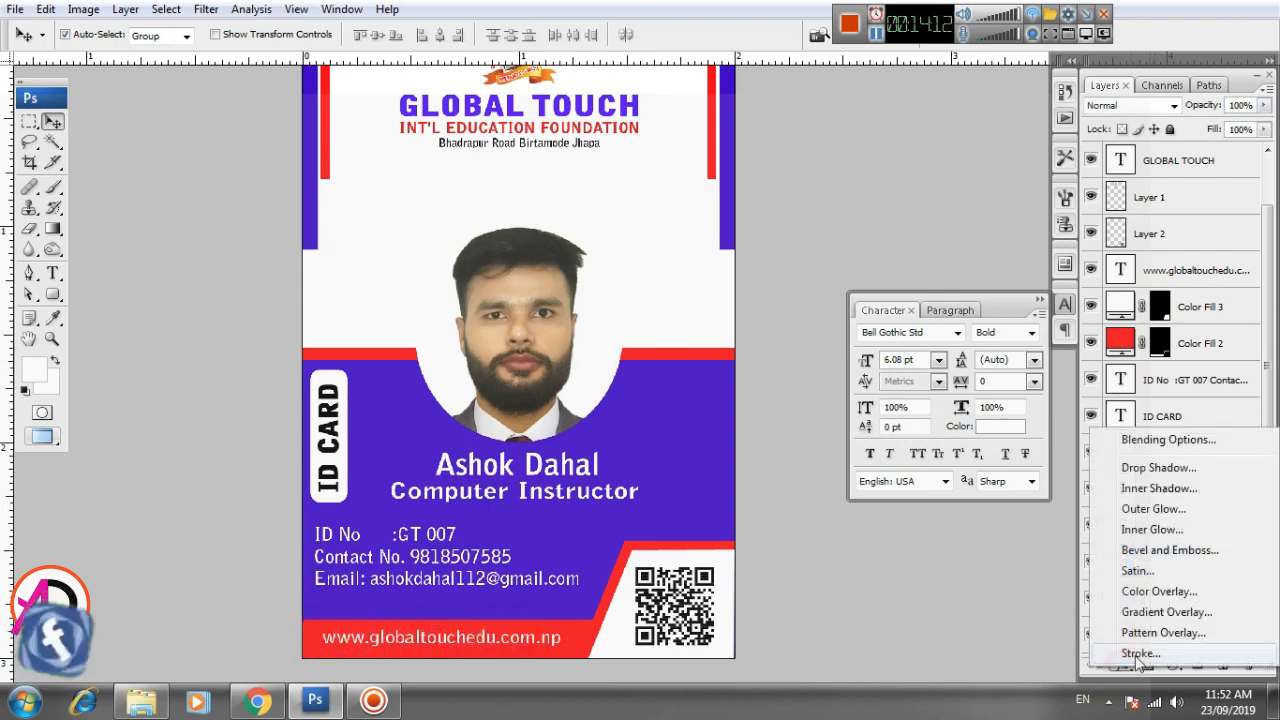
{"action": "left_click", "coordinate": [1138, 655]}
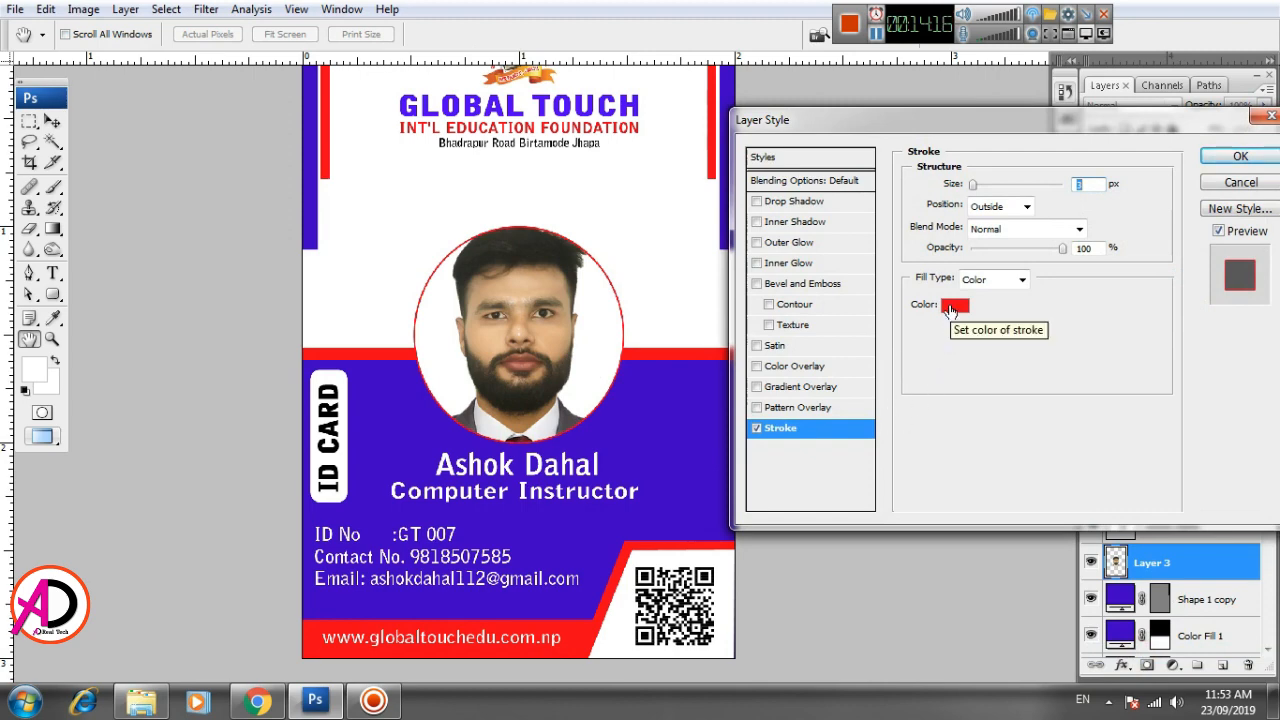
{"action": "left_click", "coordinate": [951, 310]}
{"action": "left_click", "coordinate": [644, 429]}
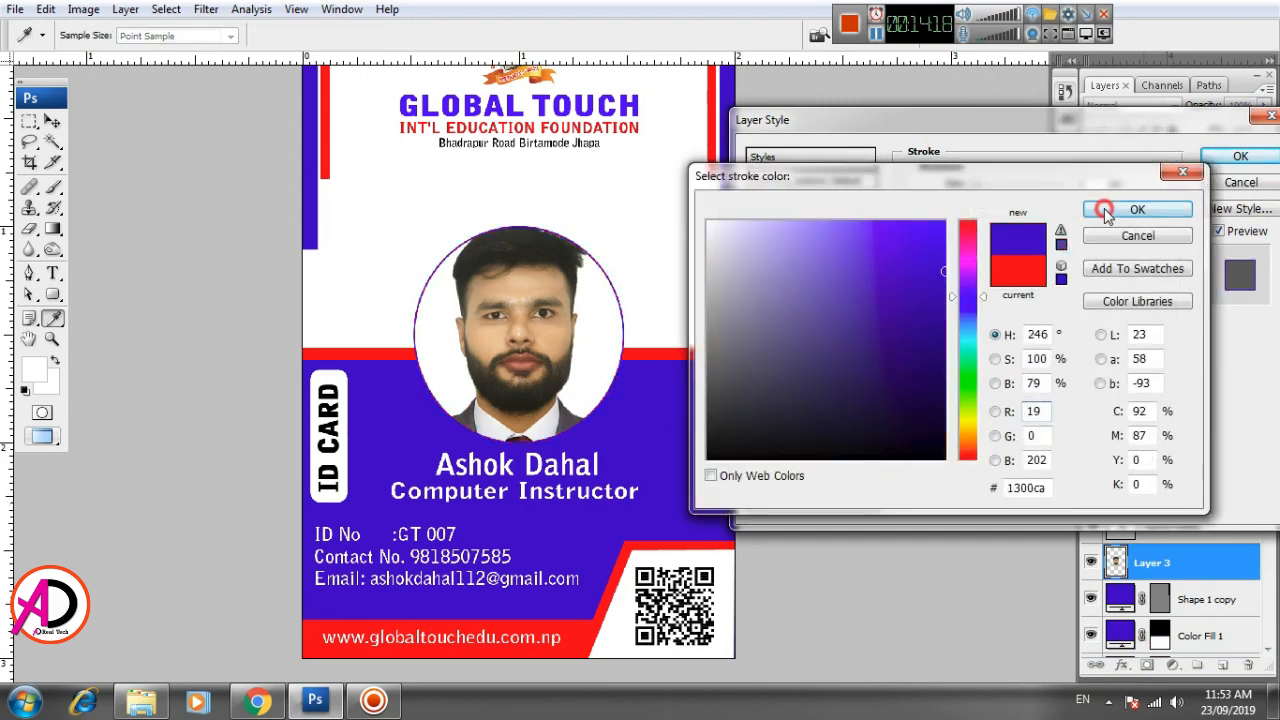
{"action": "left_click", "coordinate": [1105, 210]}
{"action": "left_click_drag", "start_coordinate": [973, 186], "coordinate": [988, 191]}
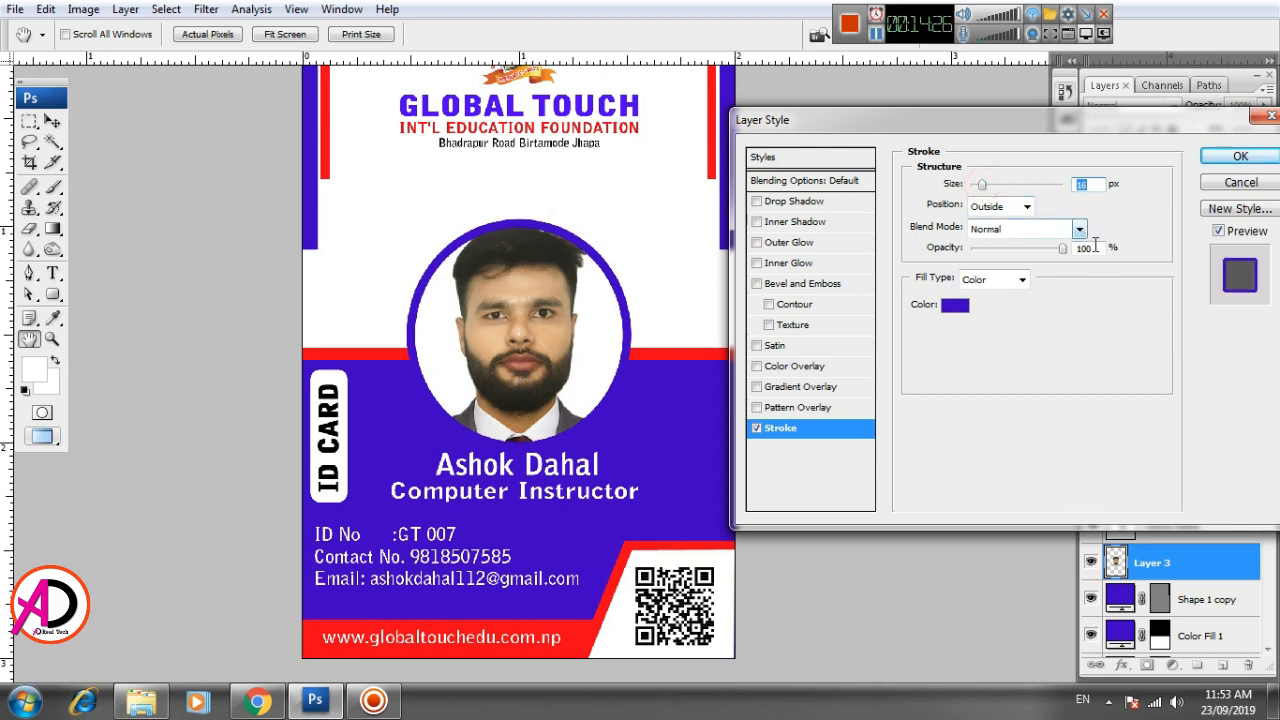
{"action": "left_click", "coordinate": [1028, 208]}
{"action": "left_click", "coordinate": [1008, 246]}
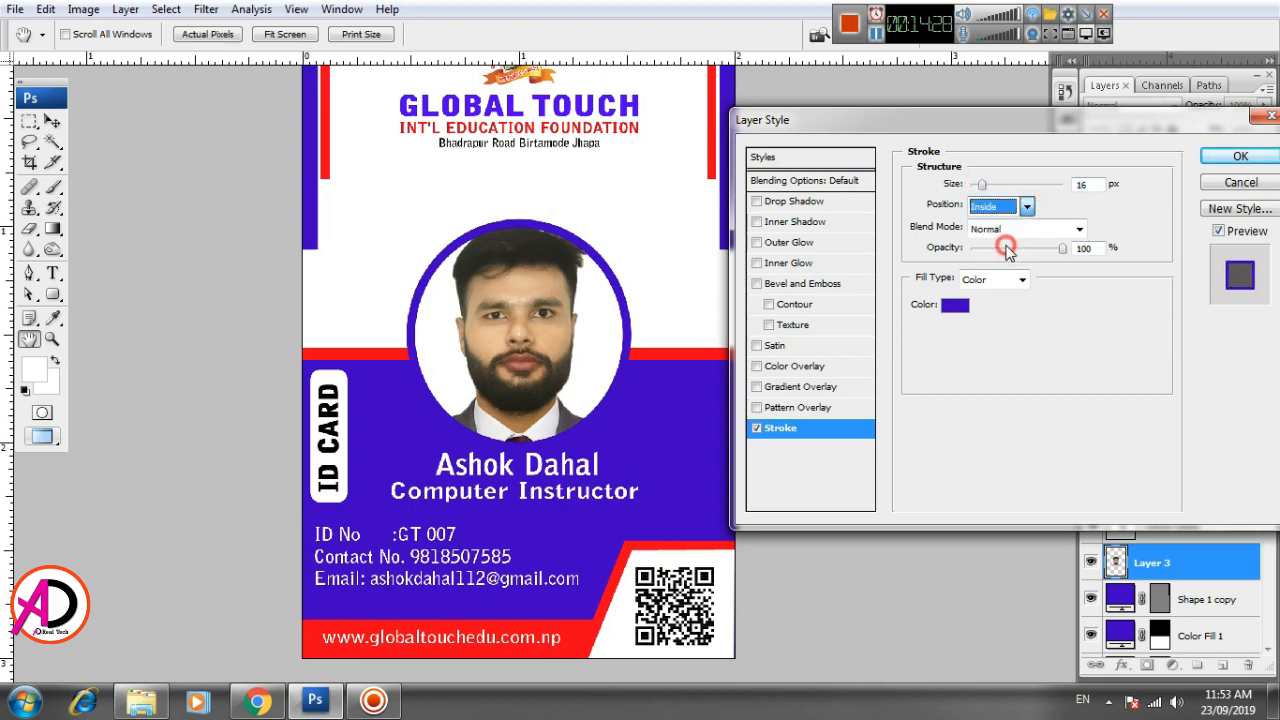
{"action": "left_click", "coordinate": [1024, 207]}
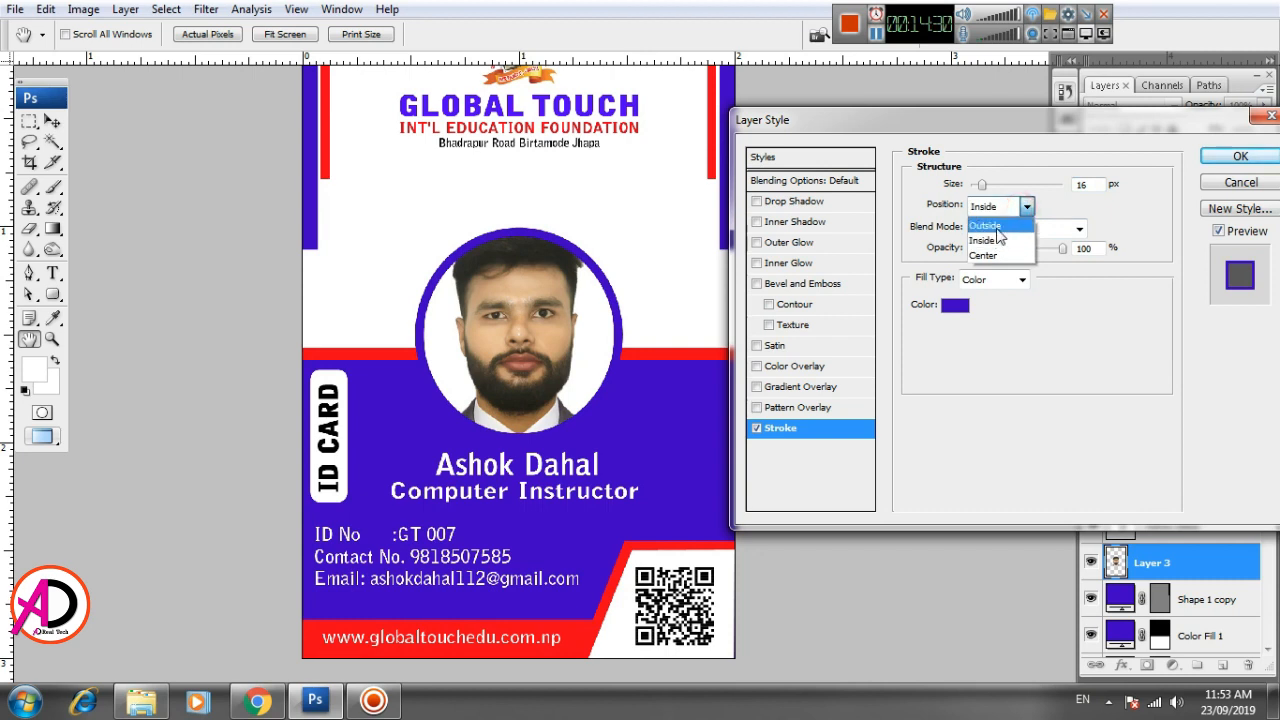
{"action": "left_click", "coordinate": [995, 222]}
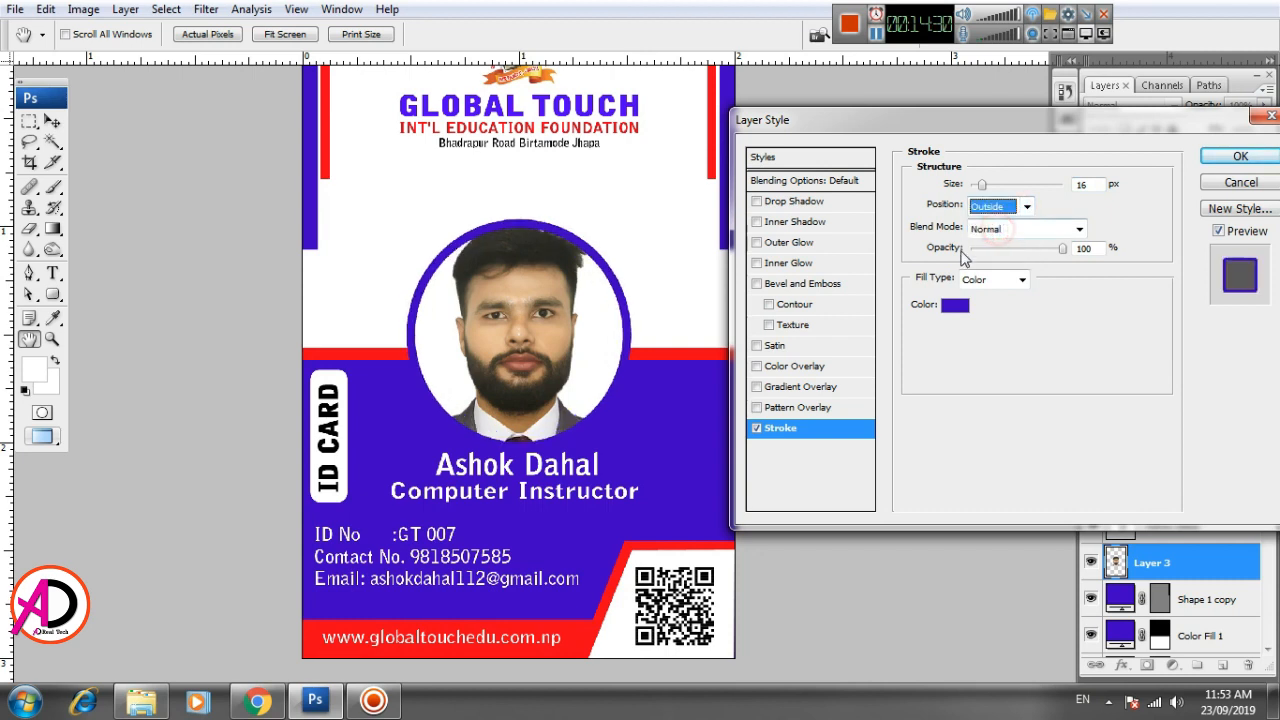
- Set the circular photo's stroke size to 15 px and apply the layer style
{"action": "double_click", "coordinate": [1073, 185]}
{"action": "type", "text": "15"}
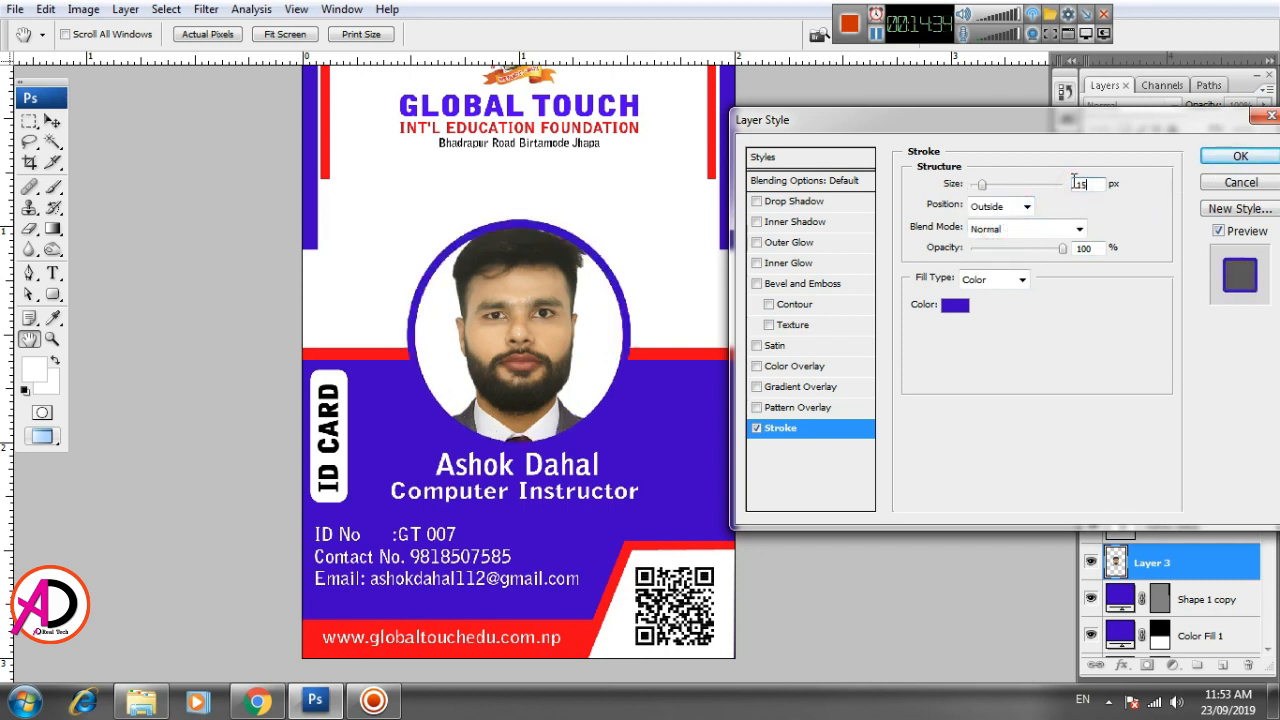
{"action": "left_click", "coordinate": [1240, 158]}
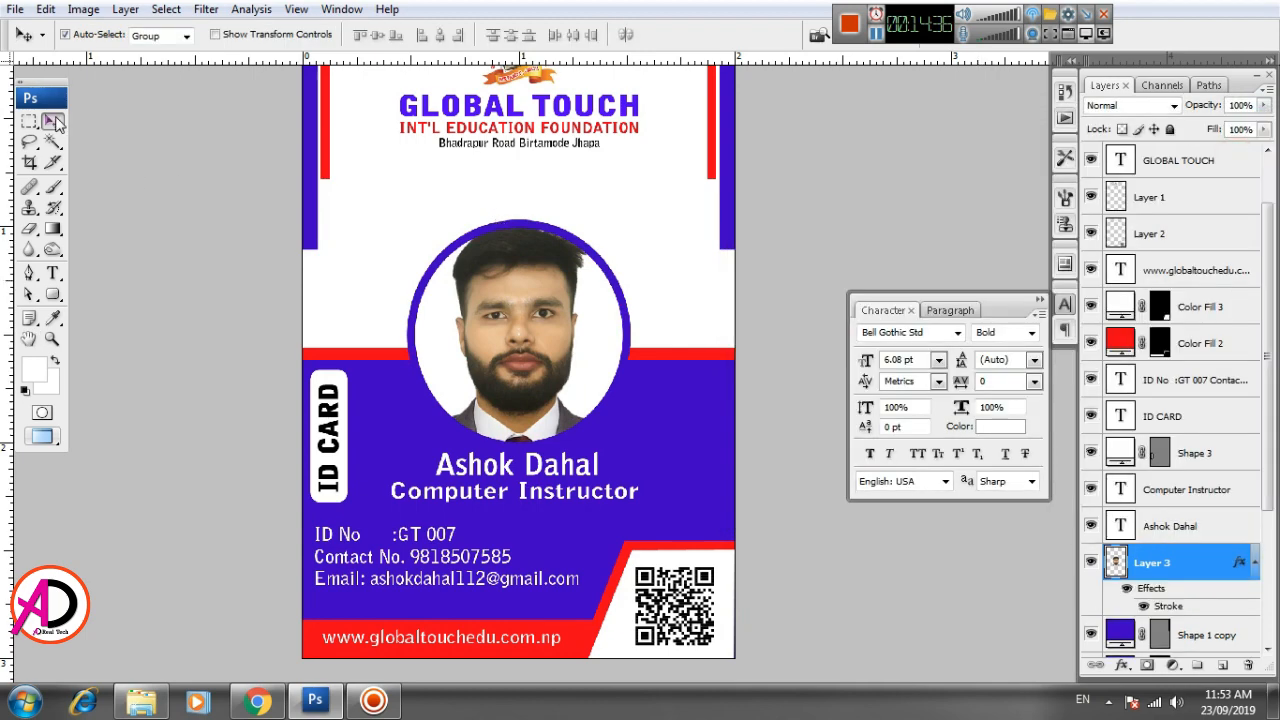
{"action": "scroll", "coordinate": [578, 430], "scroll_direction": "down", "scroll_amount": 3}
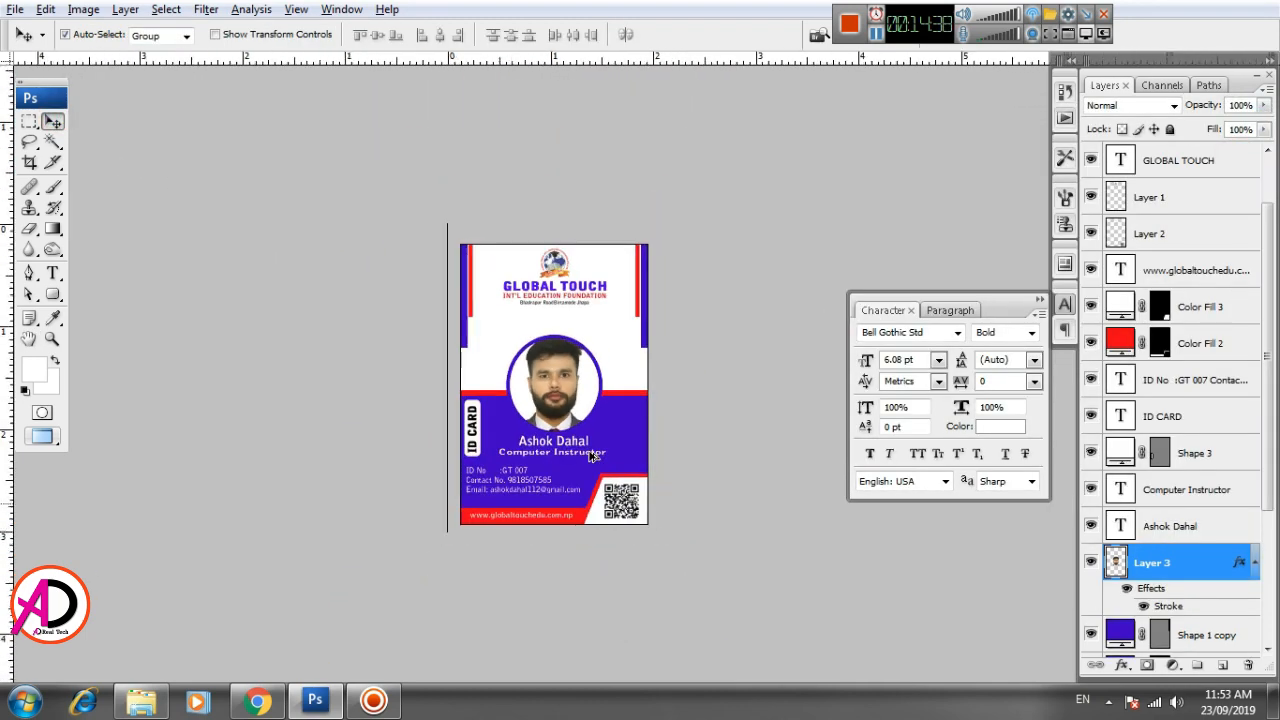
{"action": "scroll", "coordinate": [586, 449], "scroll_direction": "up", "scroll_amount": 1}
{"action": "scroll", "coordinate": [587, 453], "scroll_direction": "up", "scroll_amount": 2}
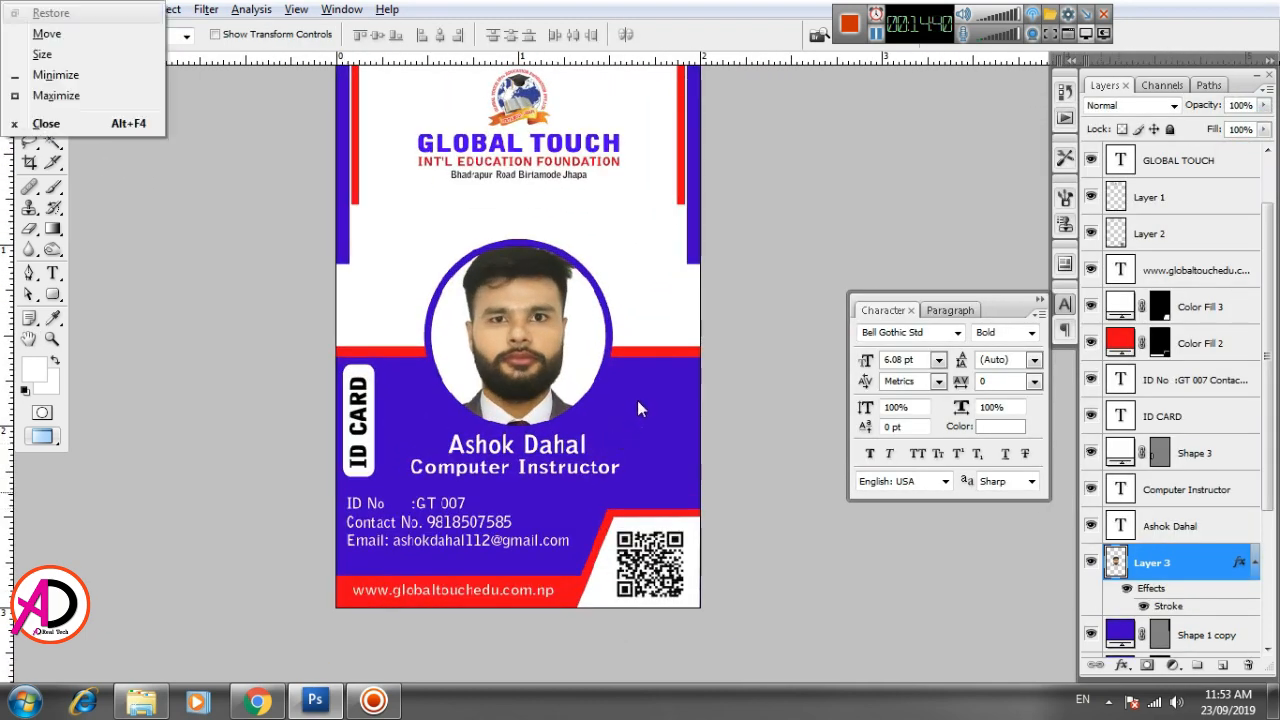
{"action": "scroll", "coordinate": [632, 442], "scroll_direction": "down", "scroll_amount": 1}
{"action": "scroll", "coordinate": [640, 446], "scroll_direction": "up", "scroll_amount": 1}
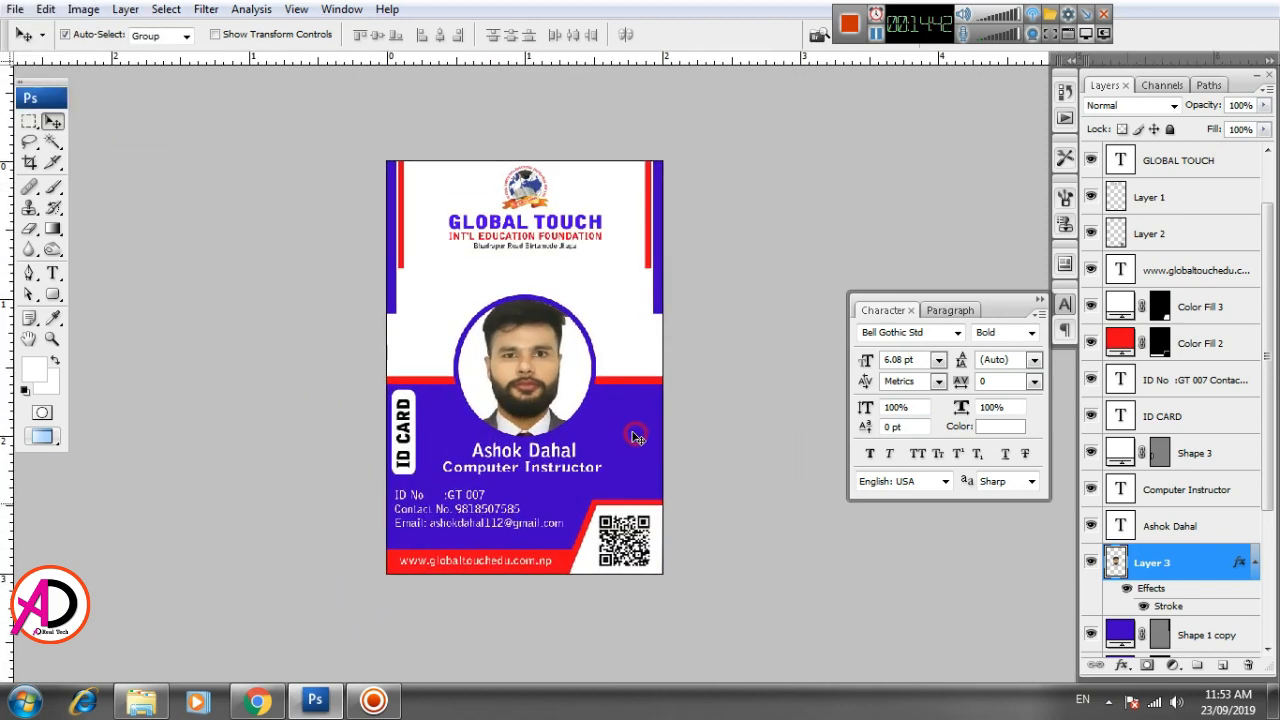
{"action": "left_click_drag", "start_coordinate": [622, 433], "coordinate": [621, 443]}
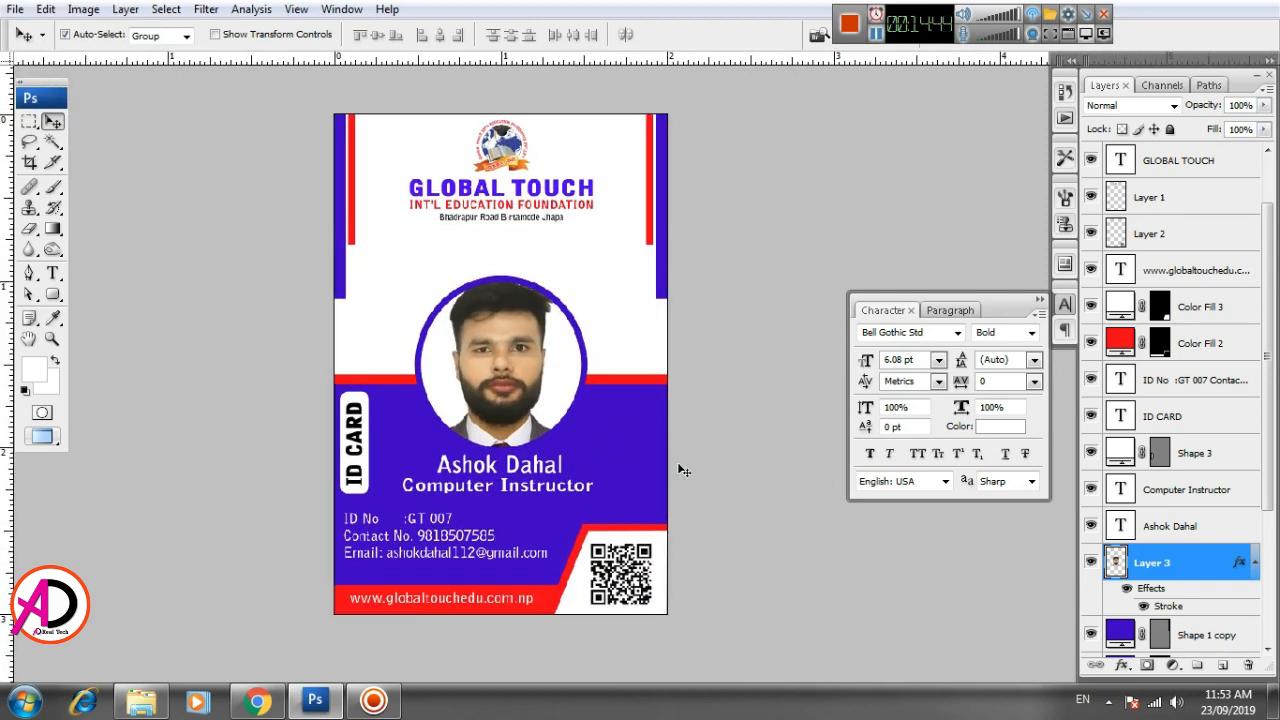
{"action": "left_click", "coordinate": [849, 25]}
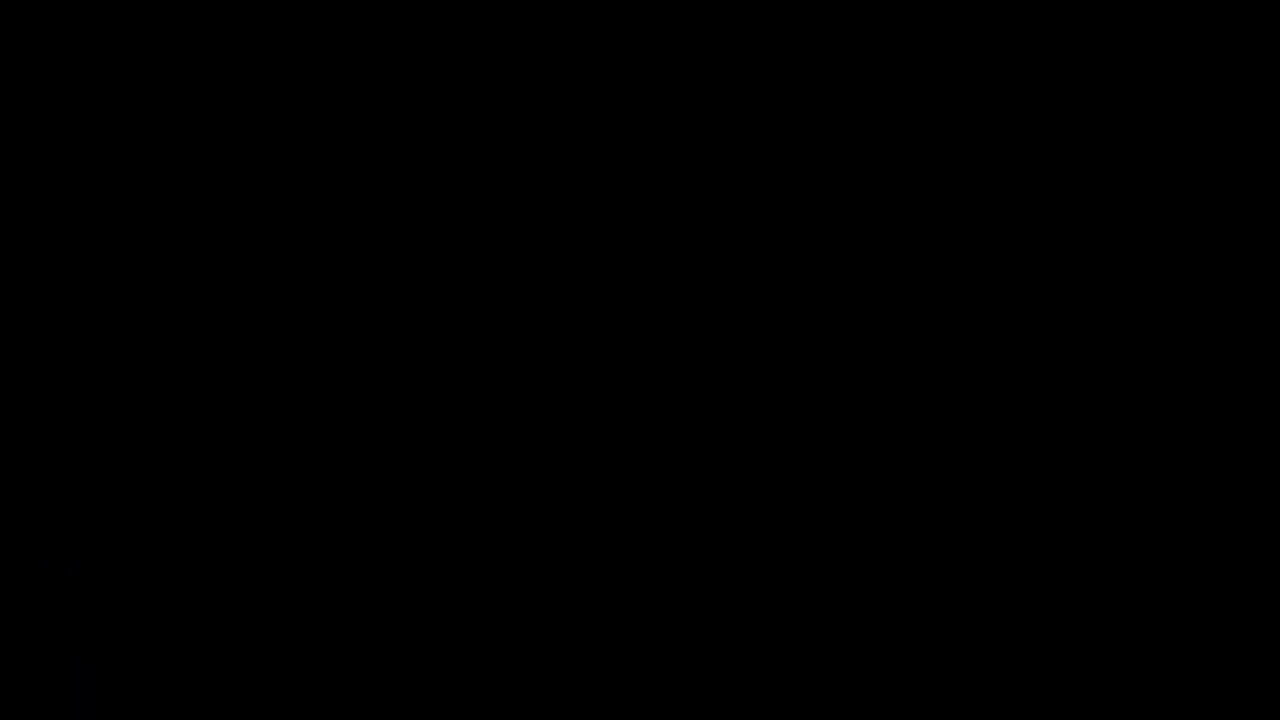